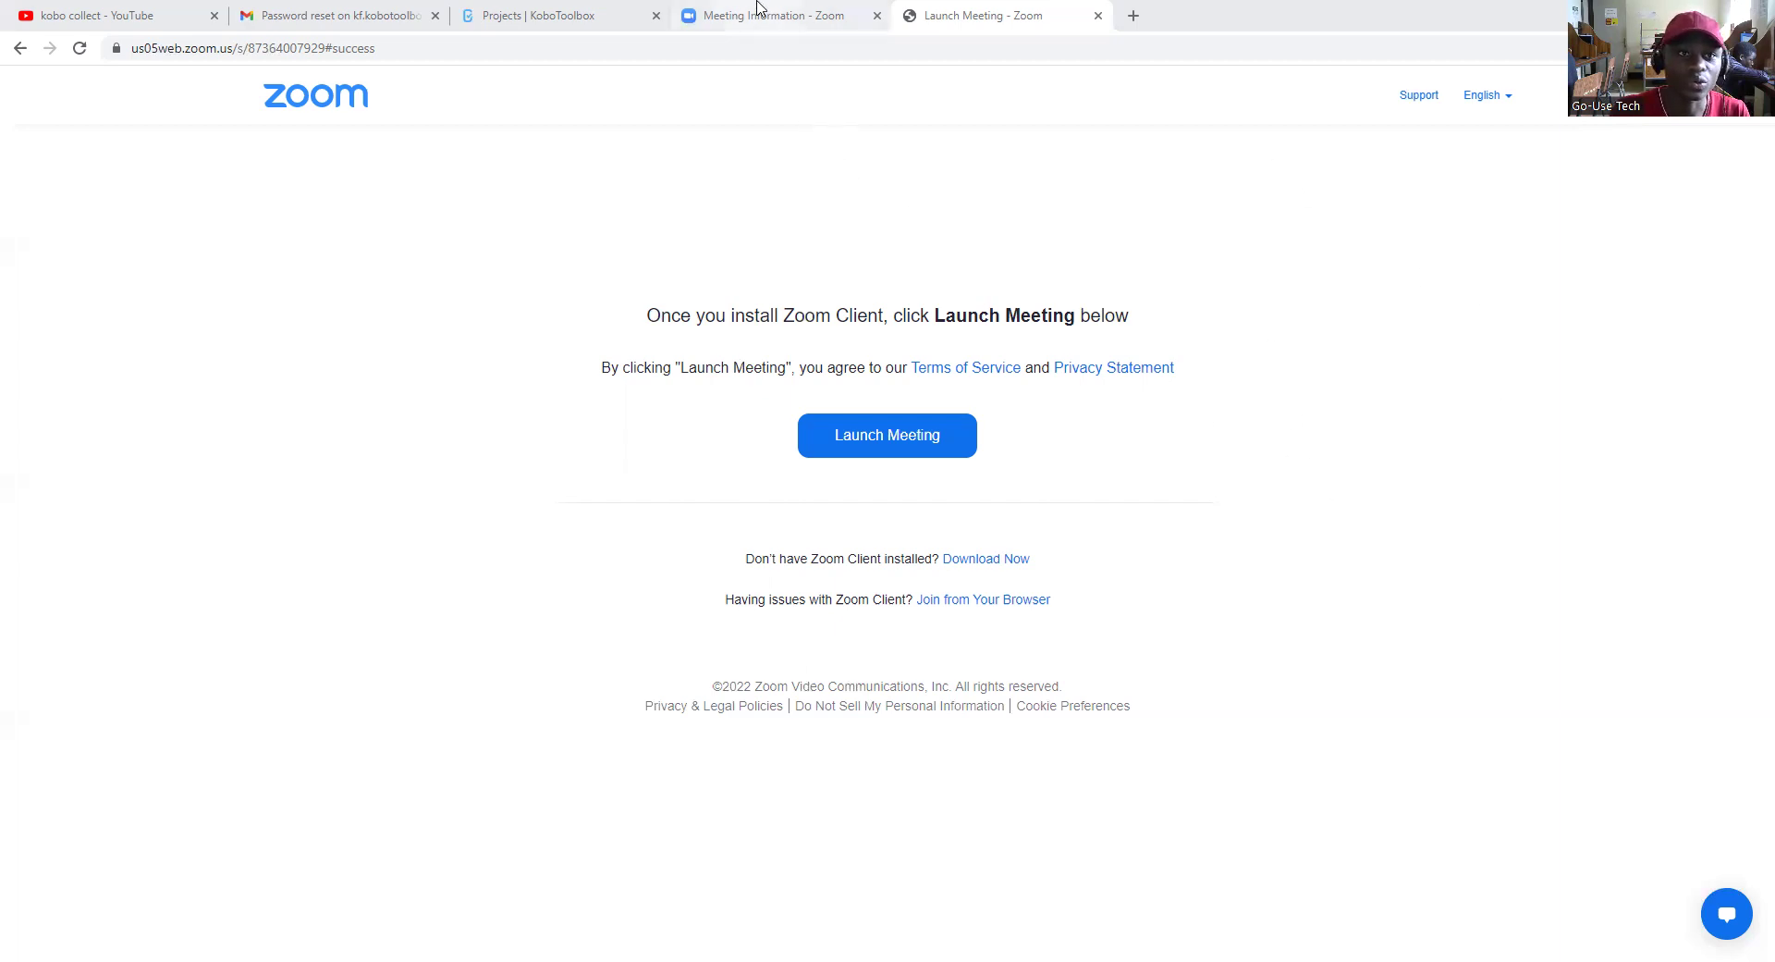
Step: Switch to the Projects | KoboToolbox browser tab to show the projects list
click(554, 18)
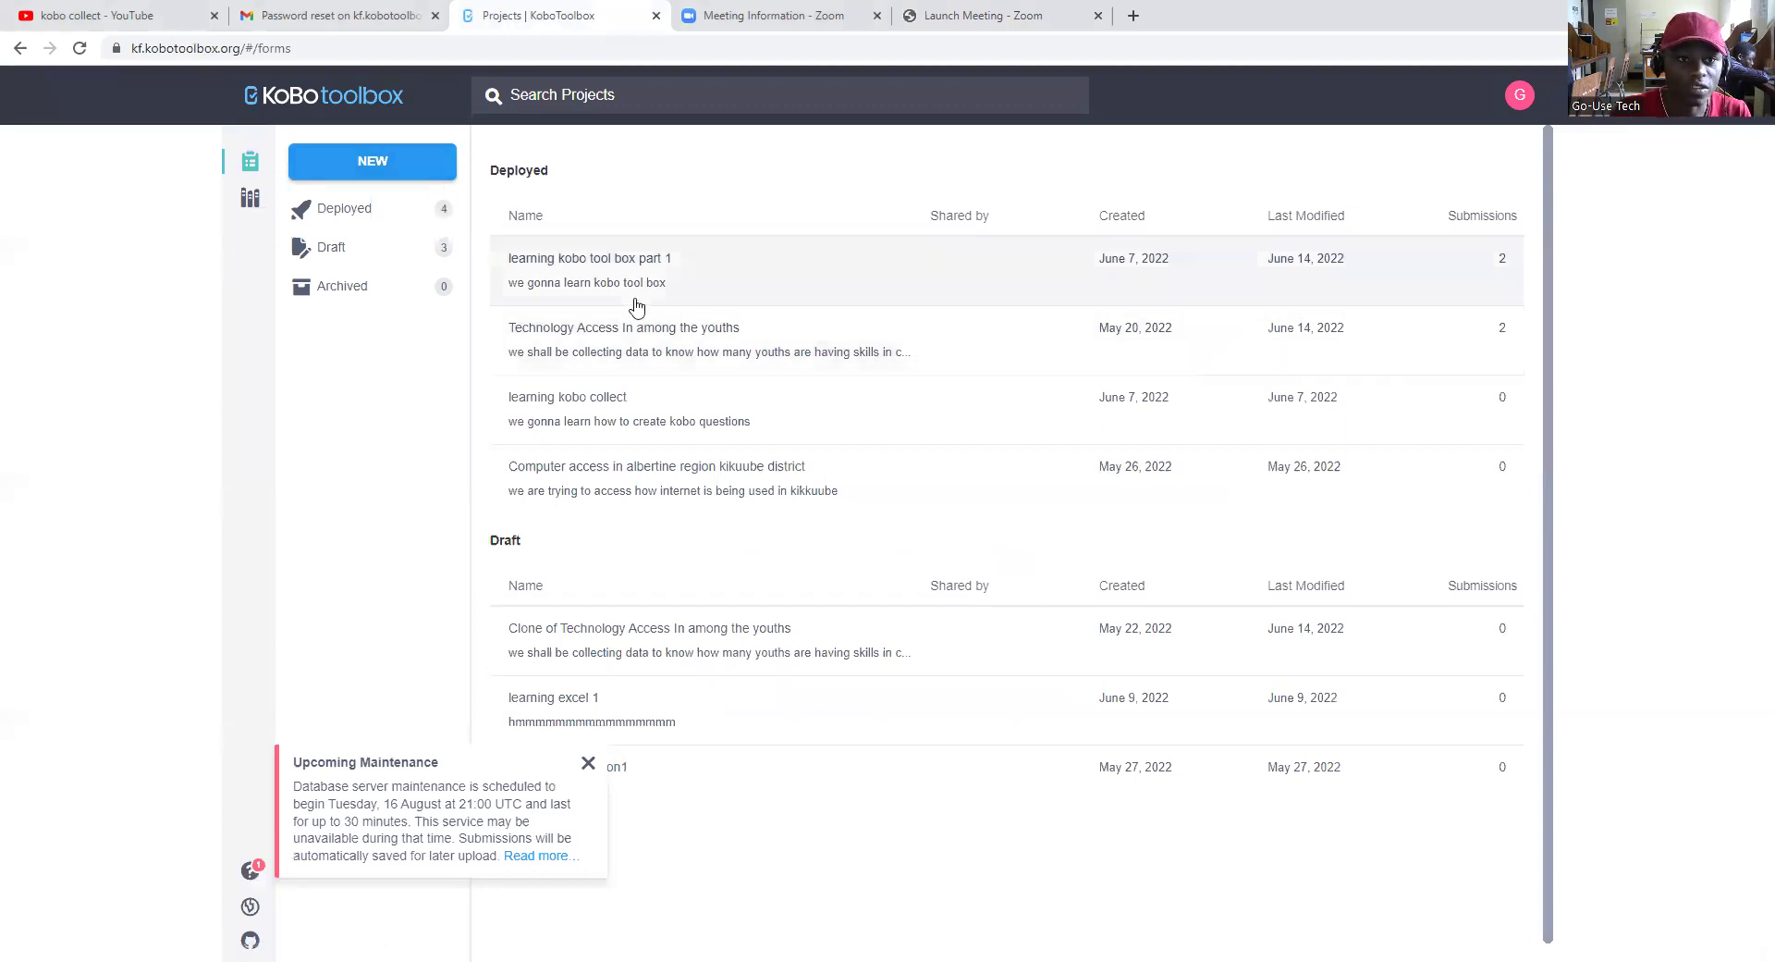
Step: Start a new project with NEW and choose Build from scratch
click(393, 172)
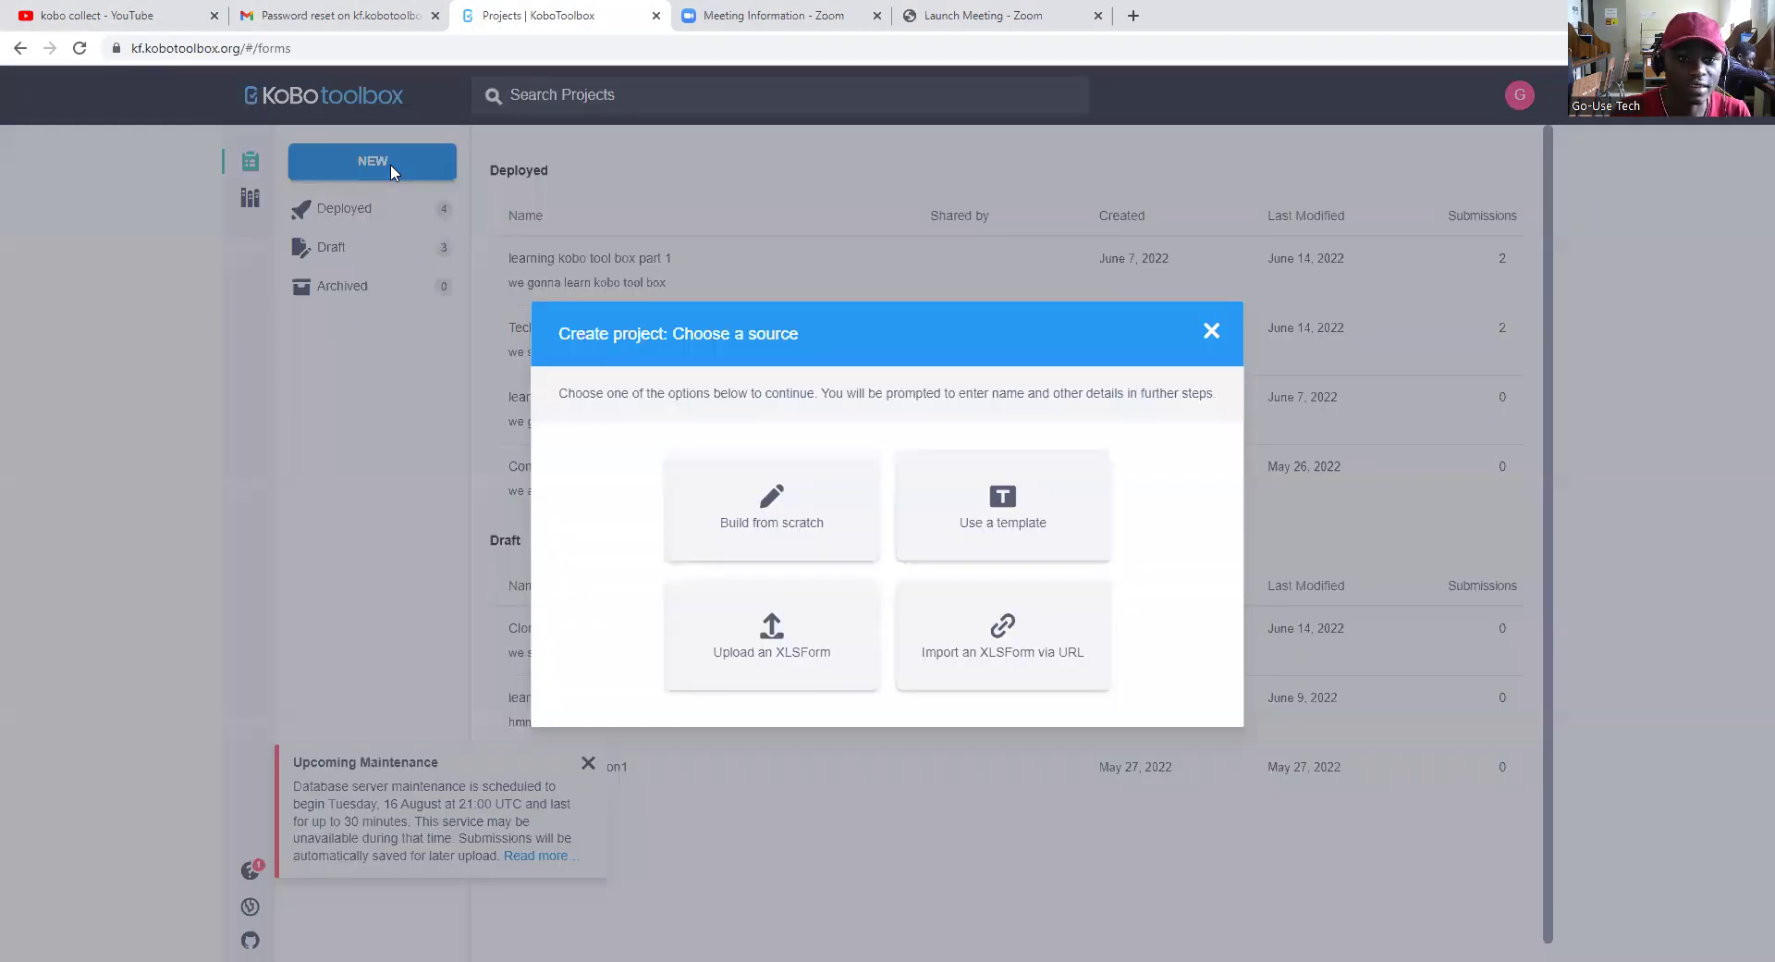
click(1211, 332)
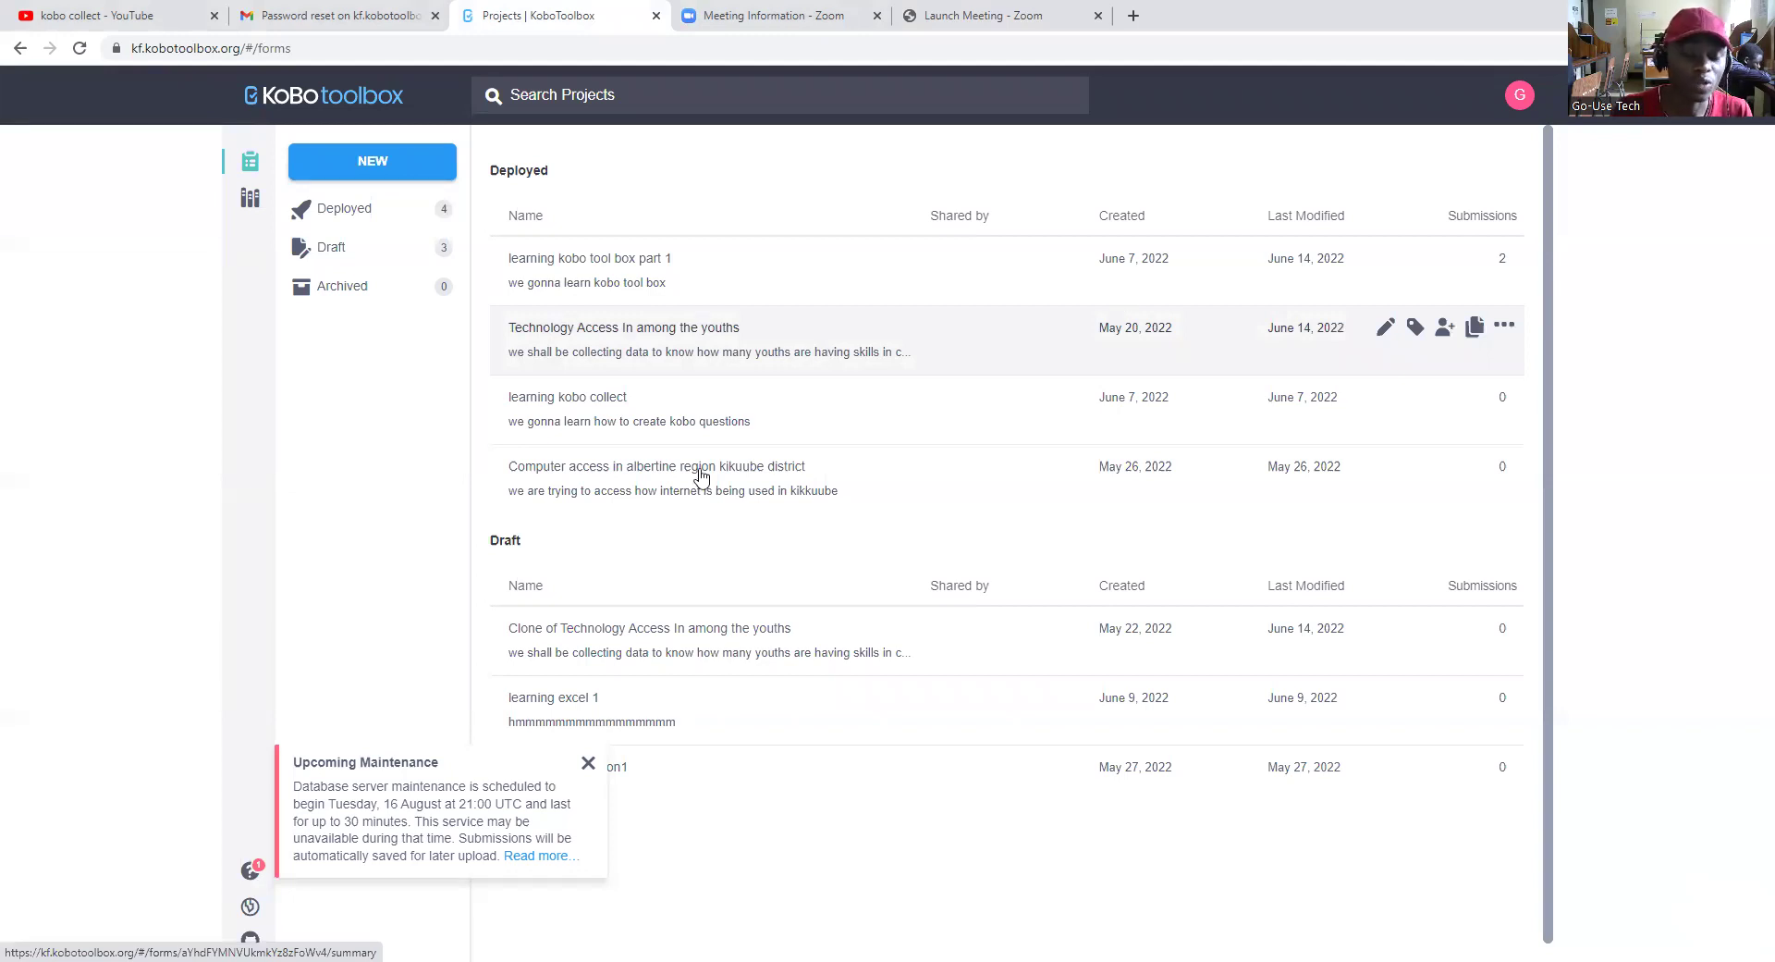
click(412, 166)
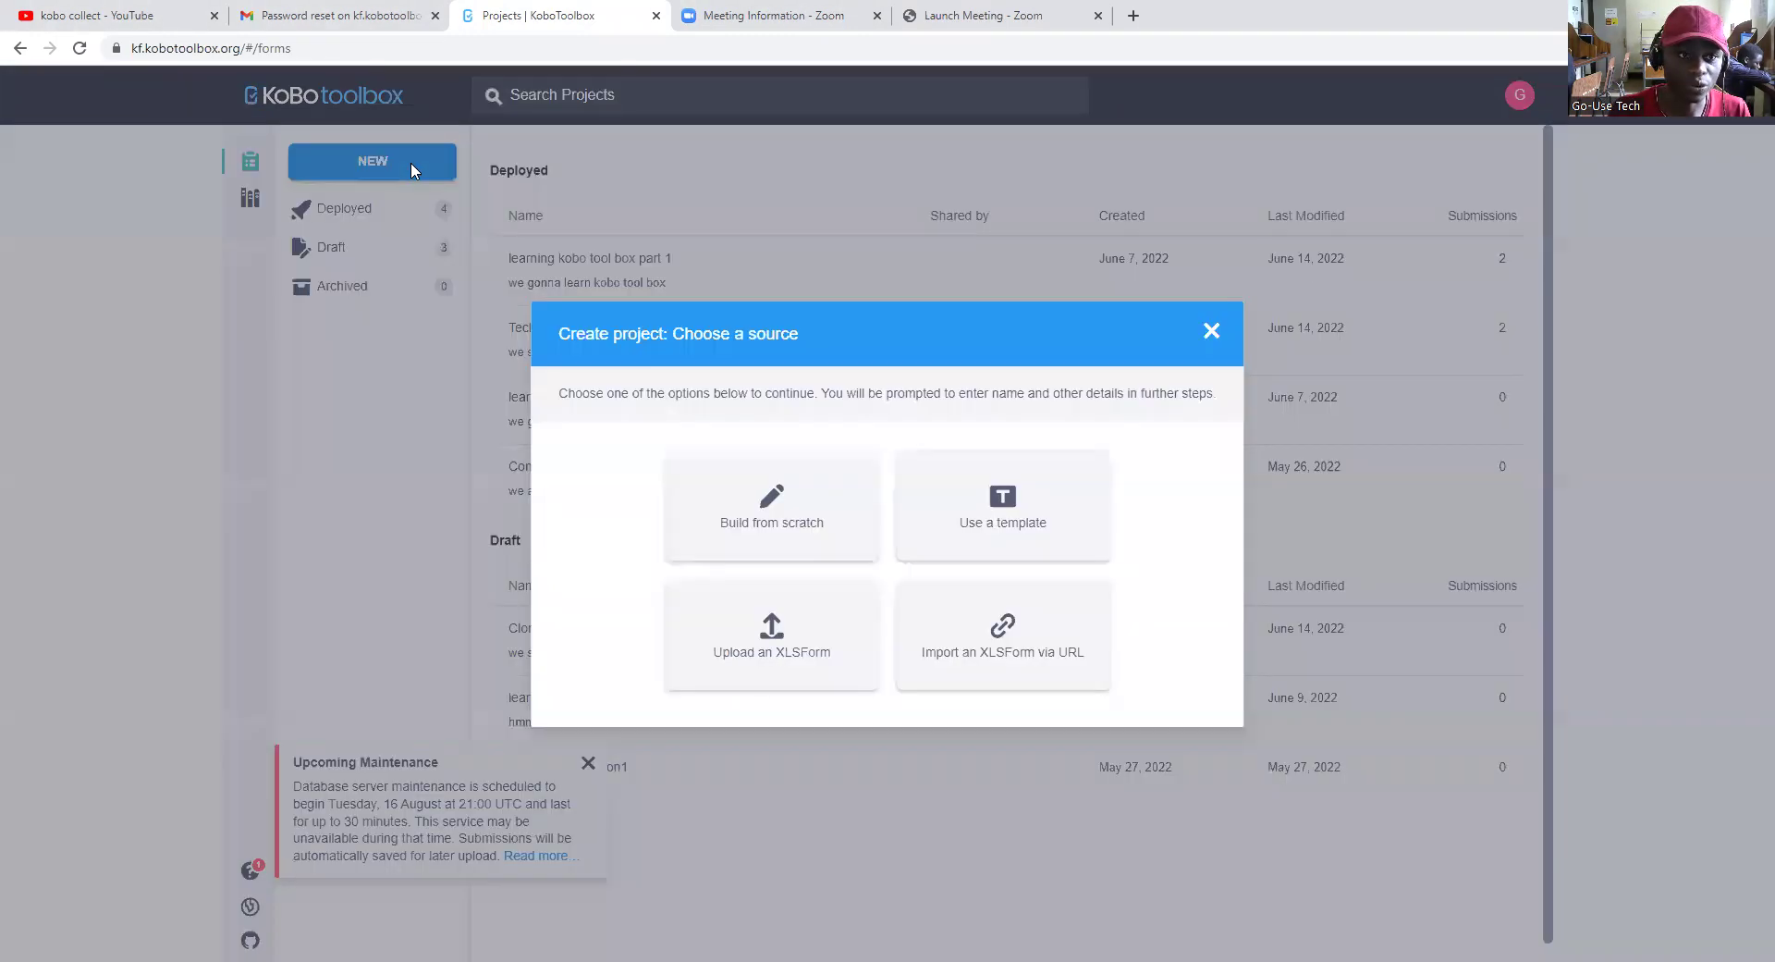
click(784, 515)
Step: Name the project 'learning how to set offline and online questions questions' and add a description about offline and online Kobo questionnaires
click(604, 427)
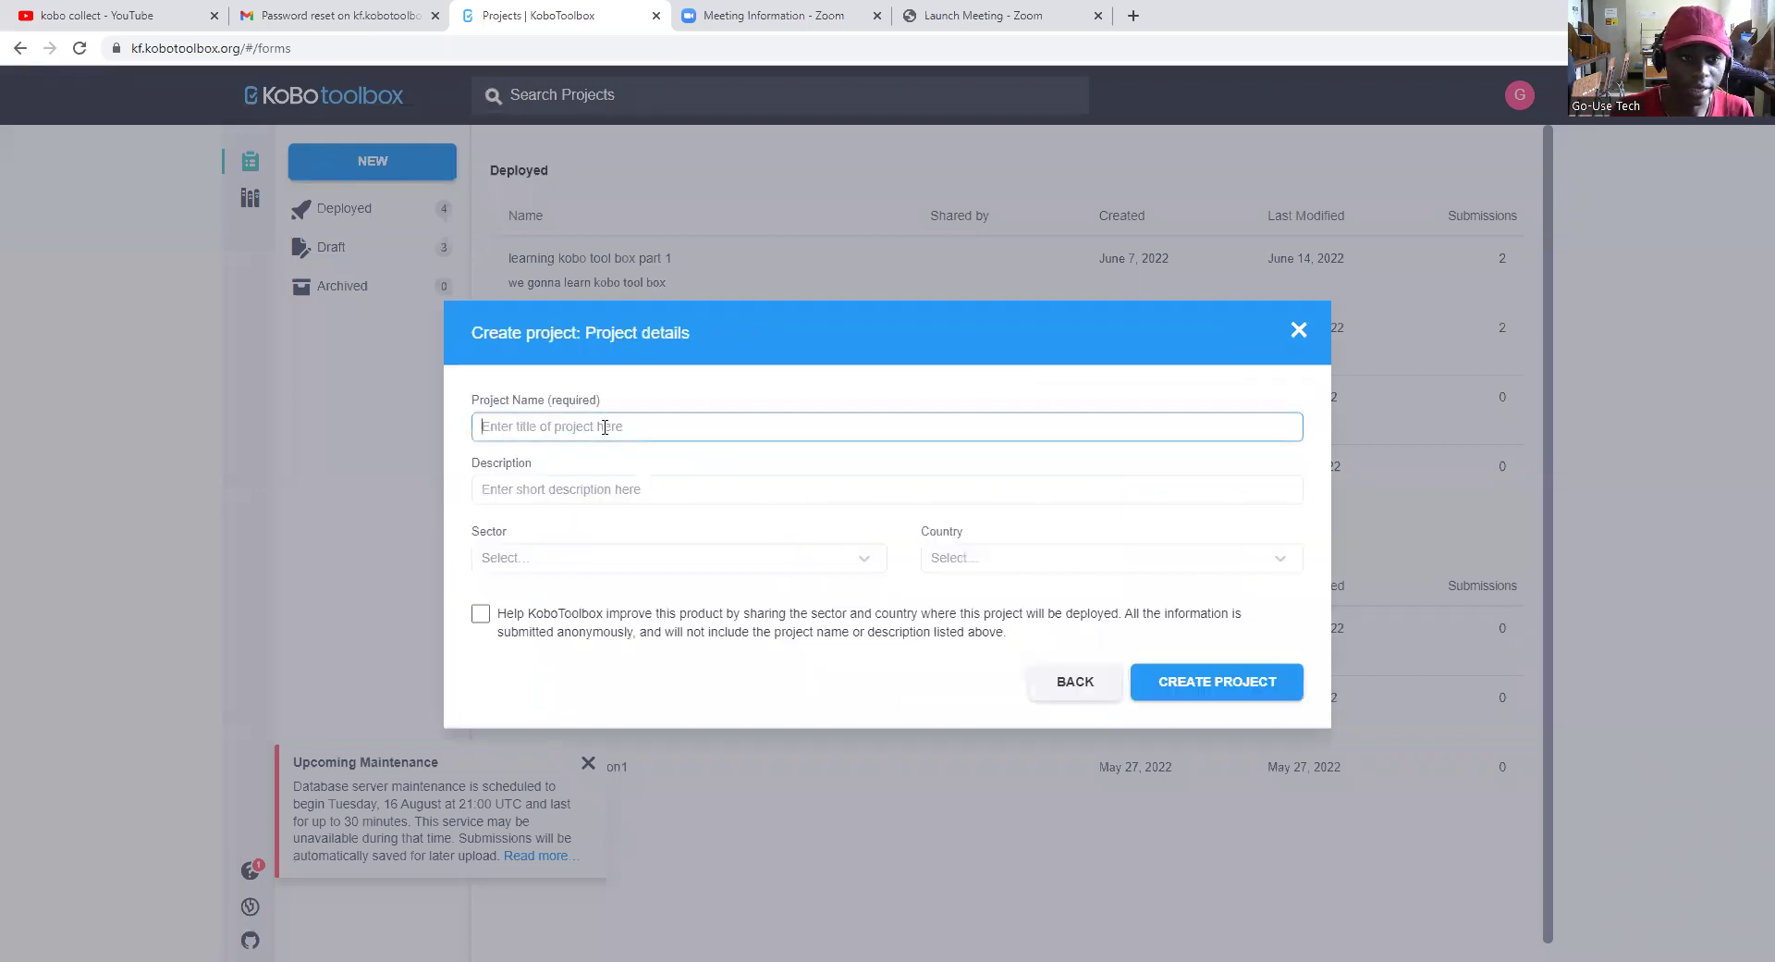
text(lear)
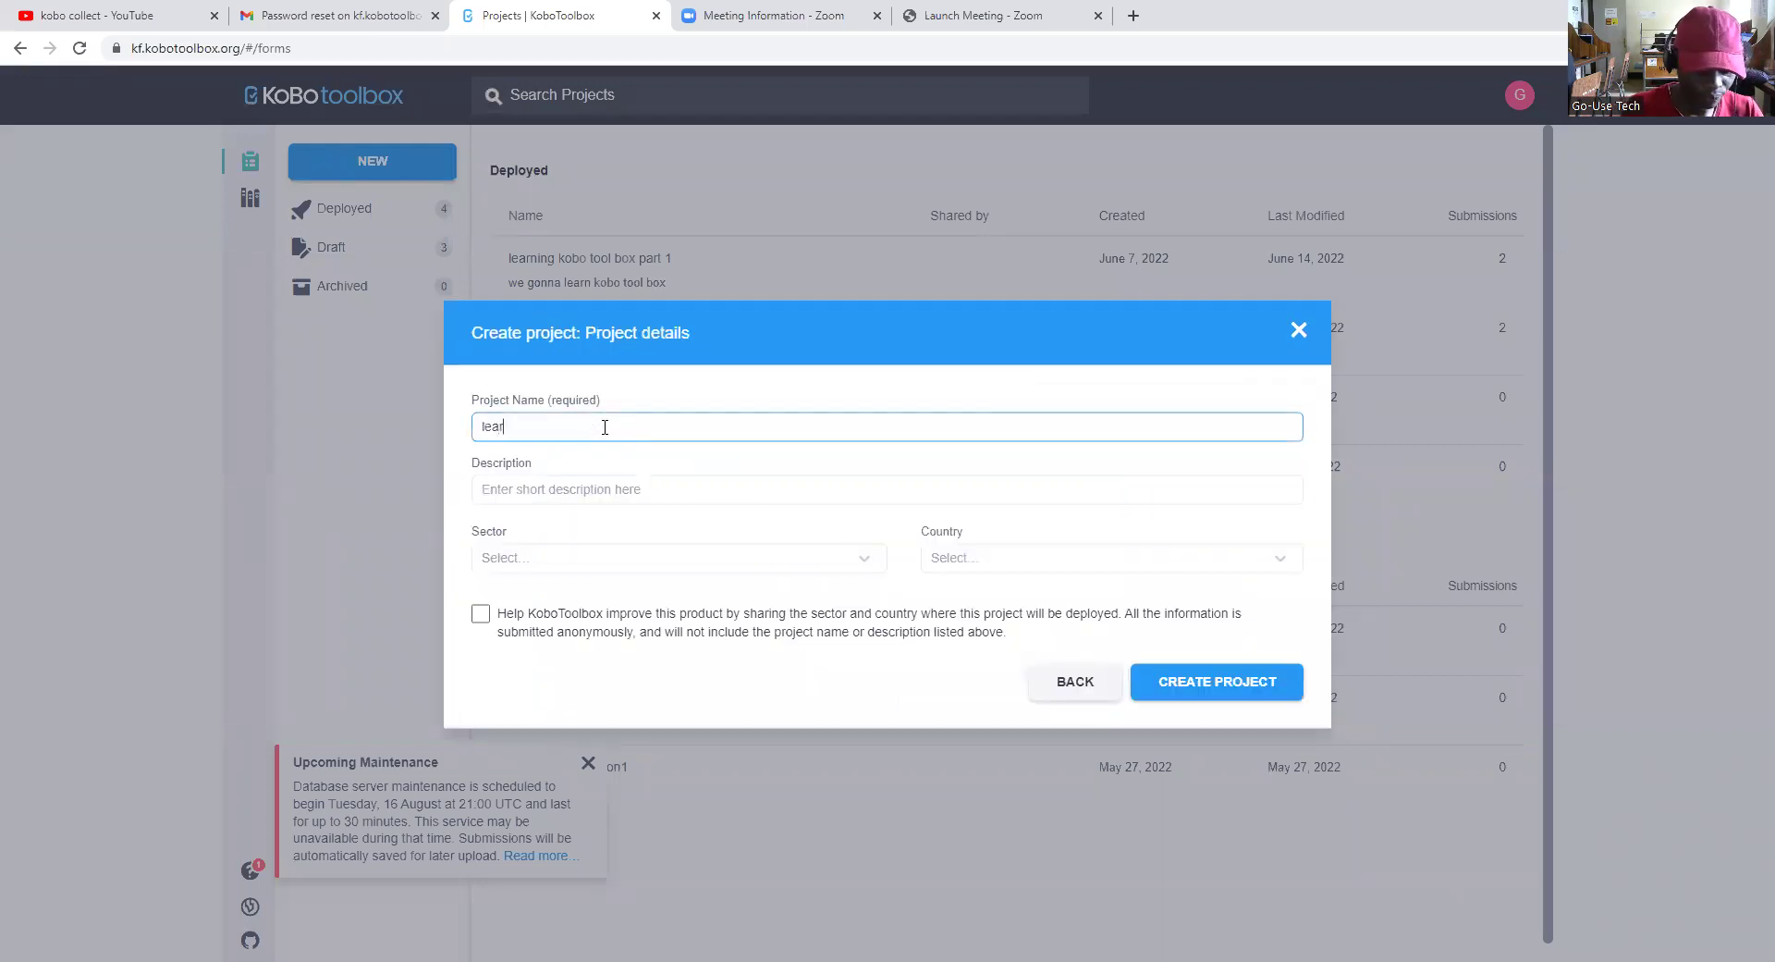
text(ning how)
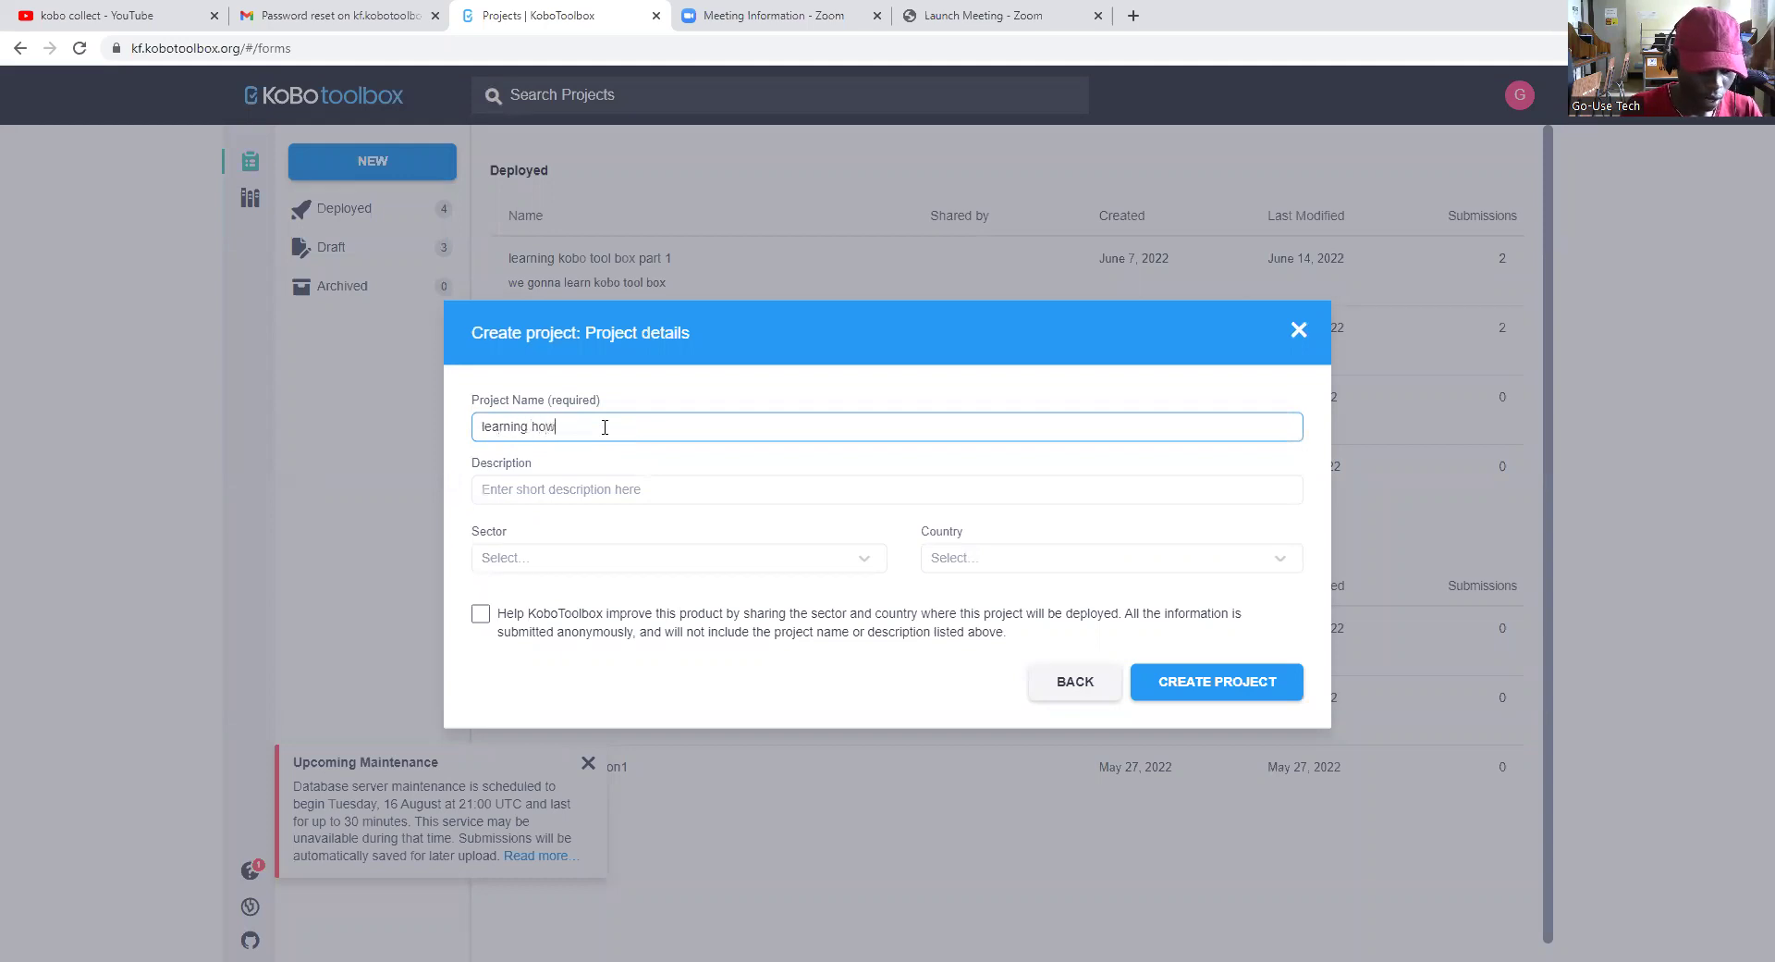
text( to set )
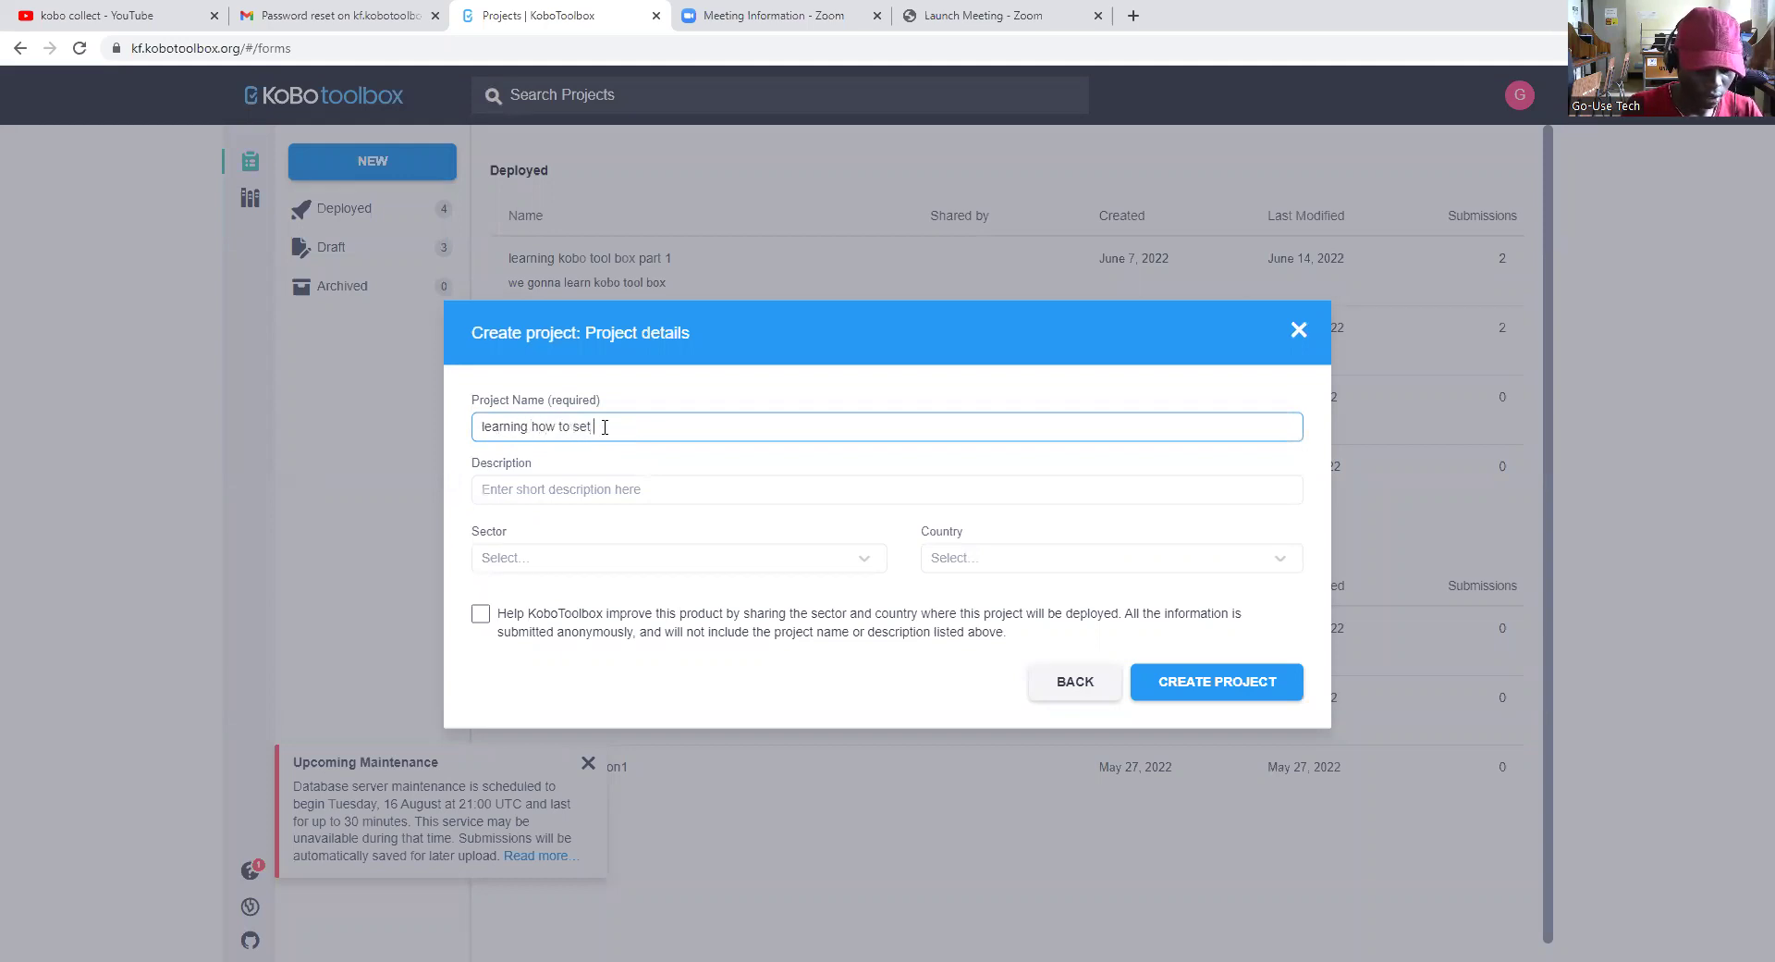
text(offline )
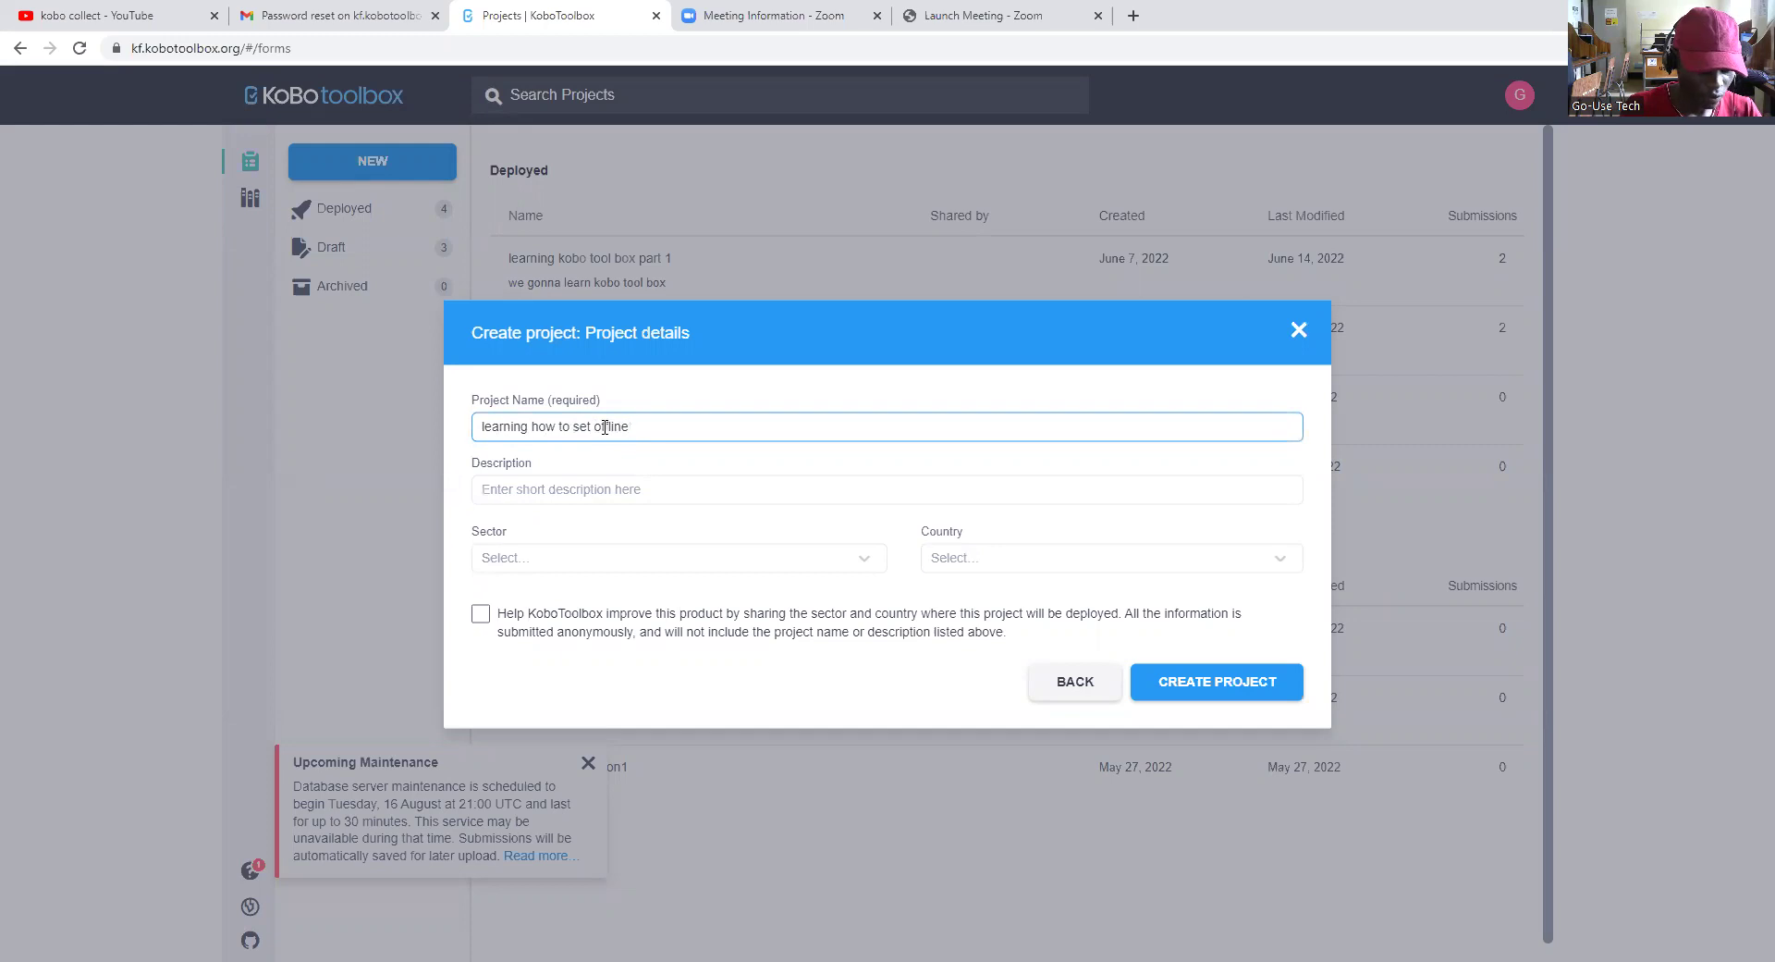
text(questions)
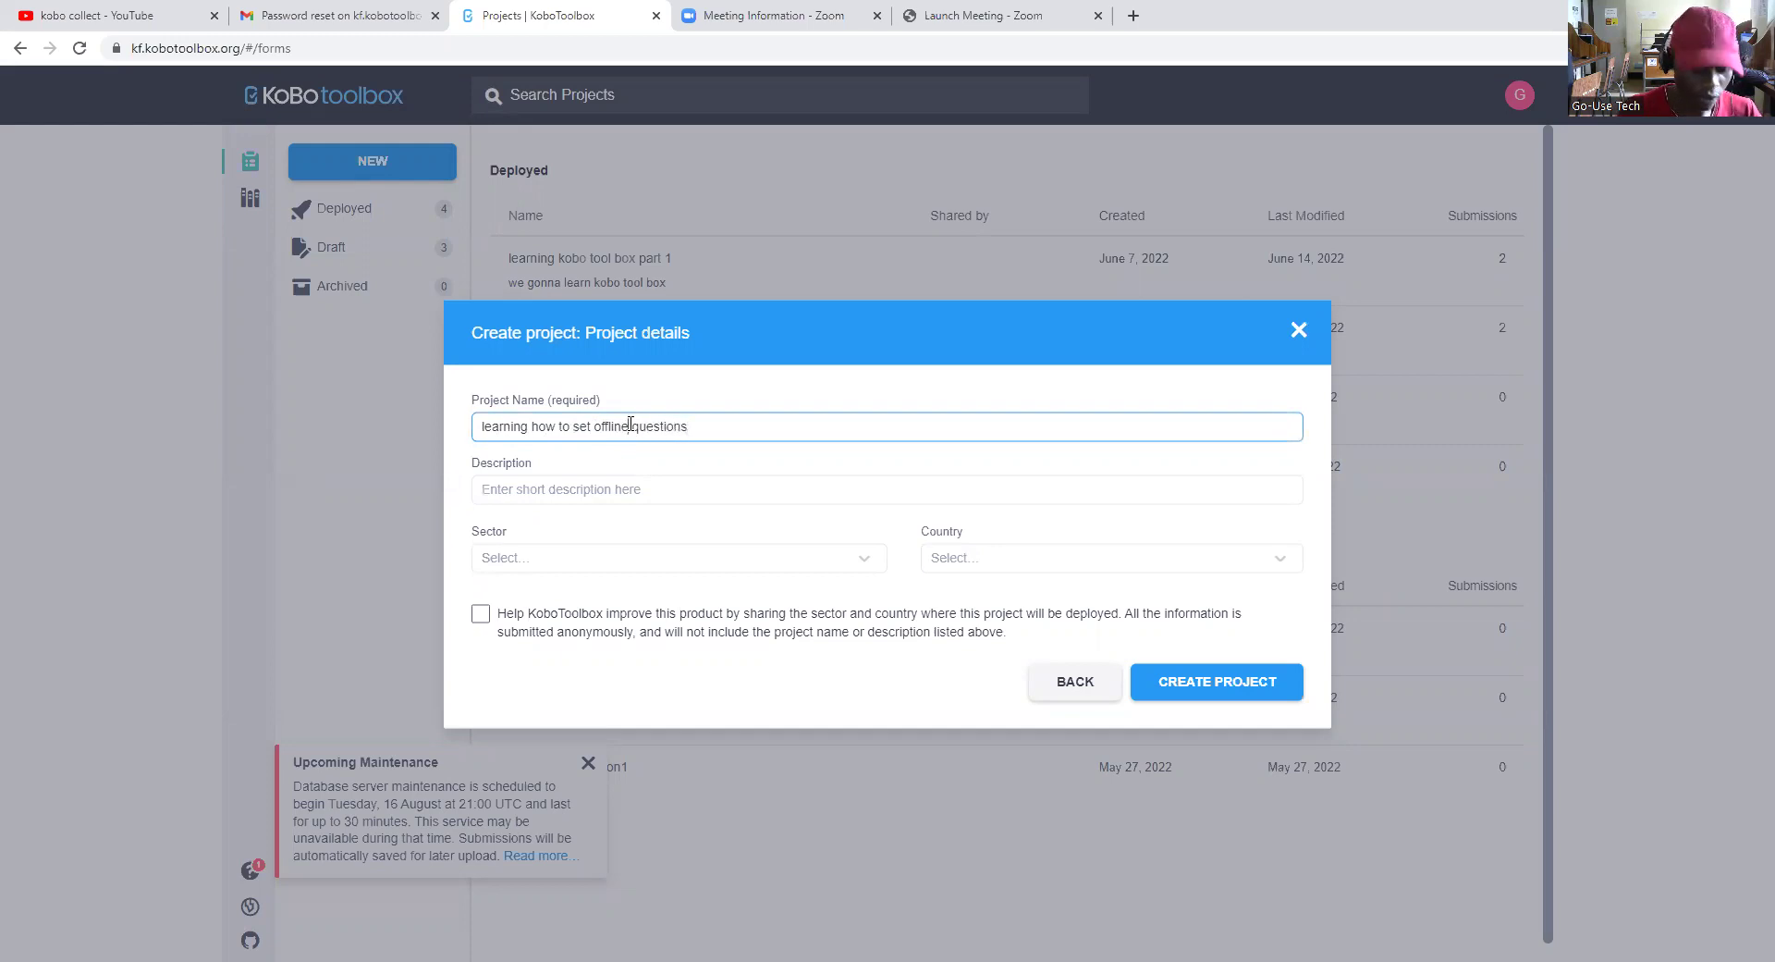
click(630, 425)
text(and)
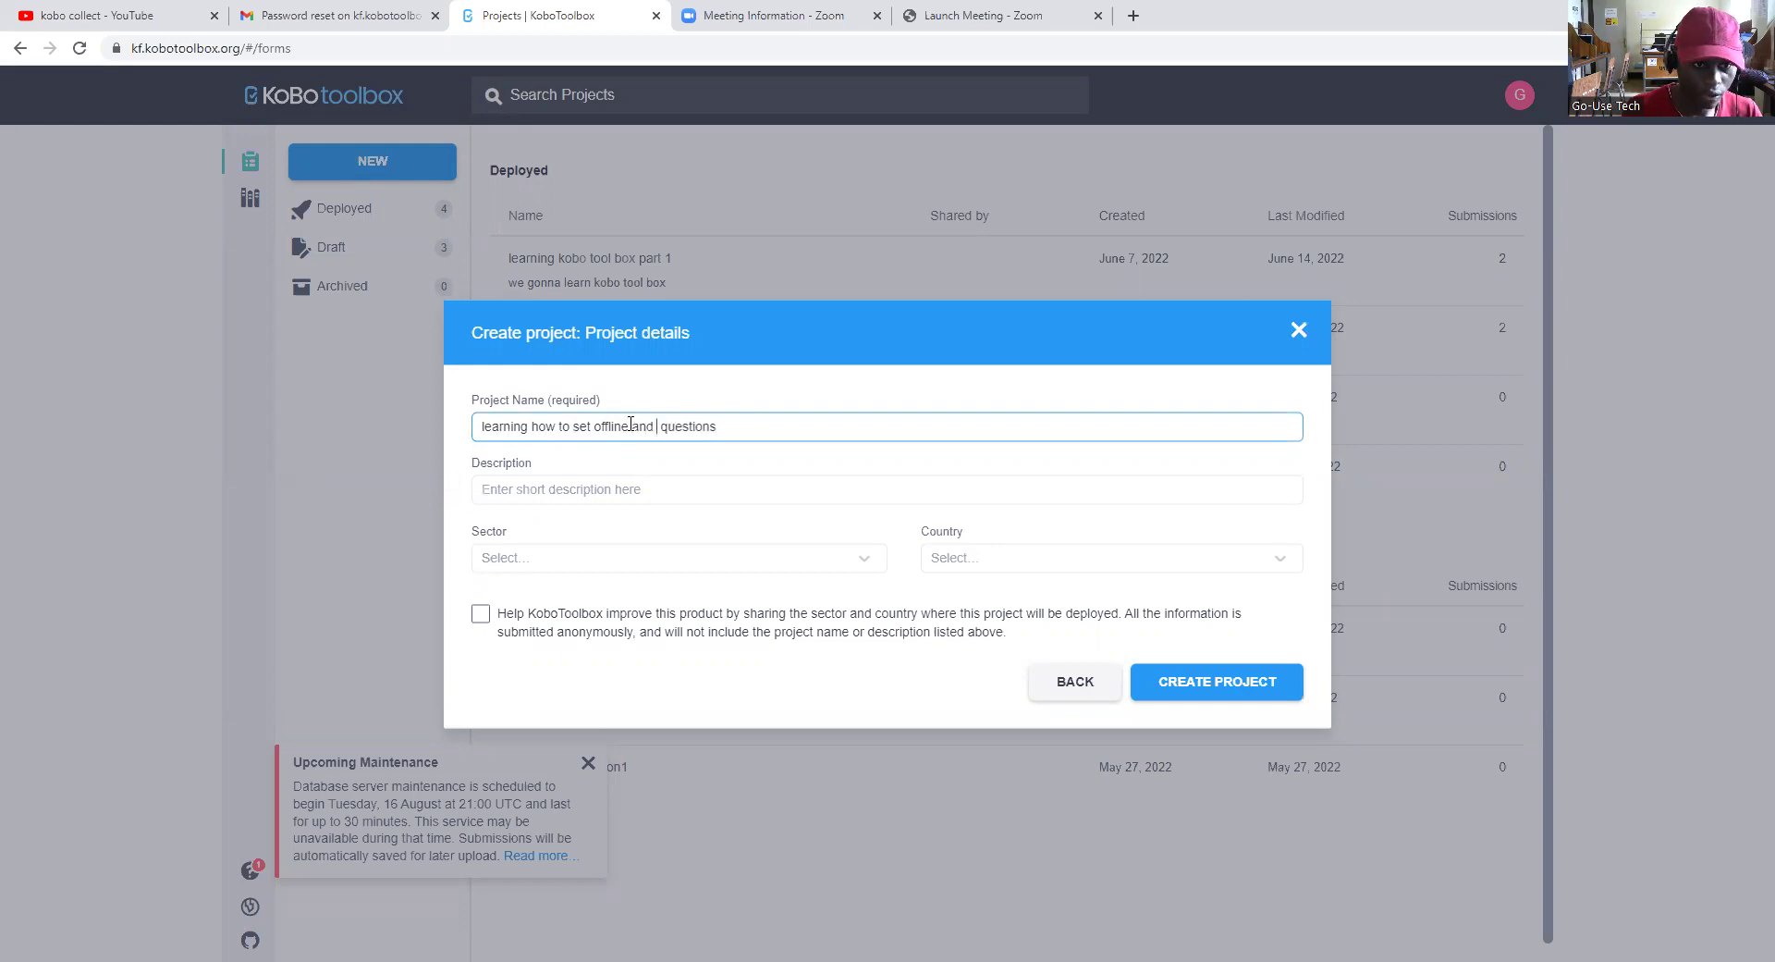
text( online questions q)
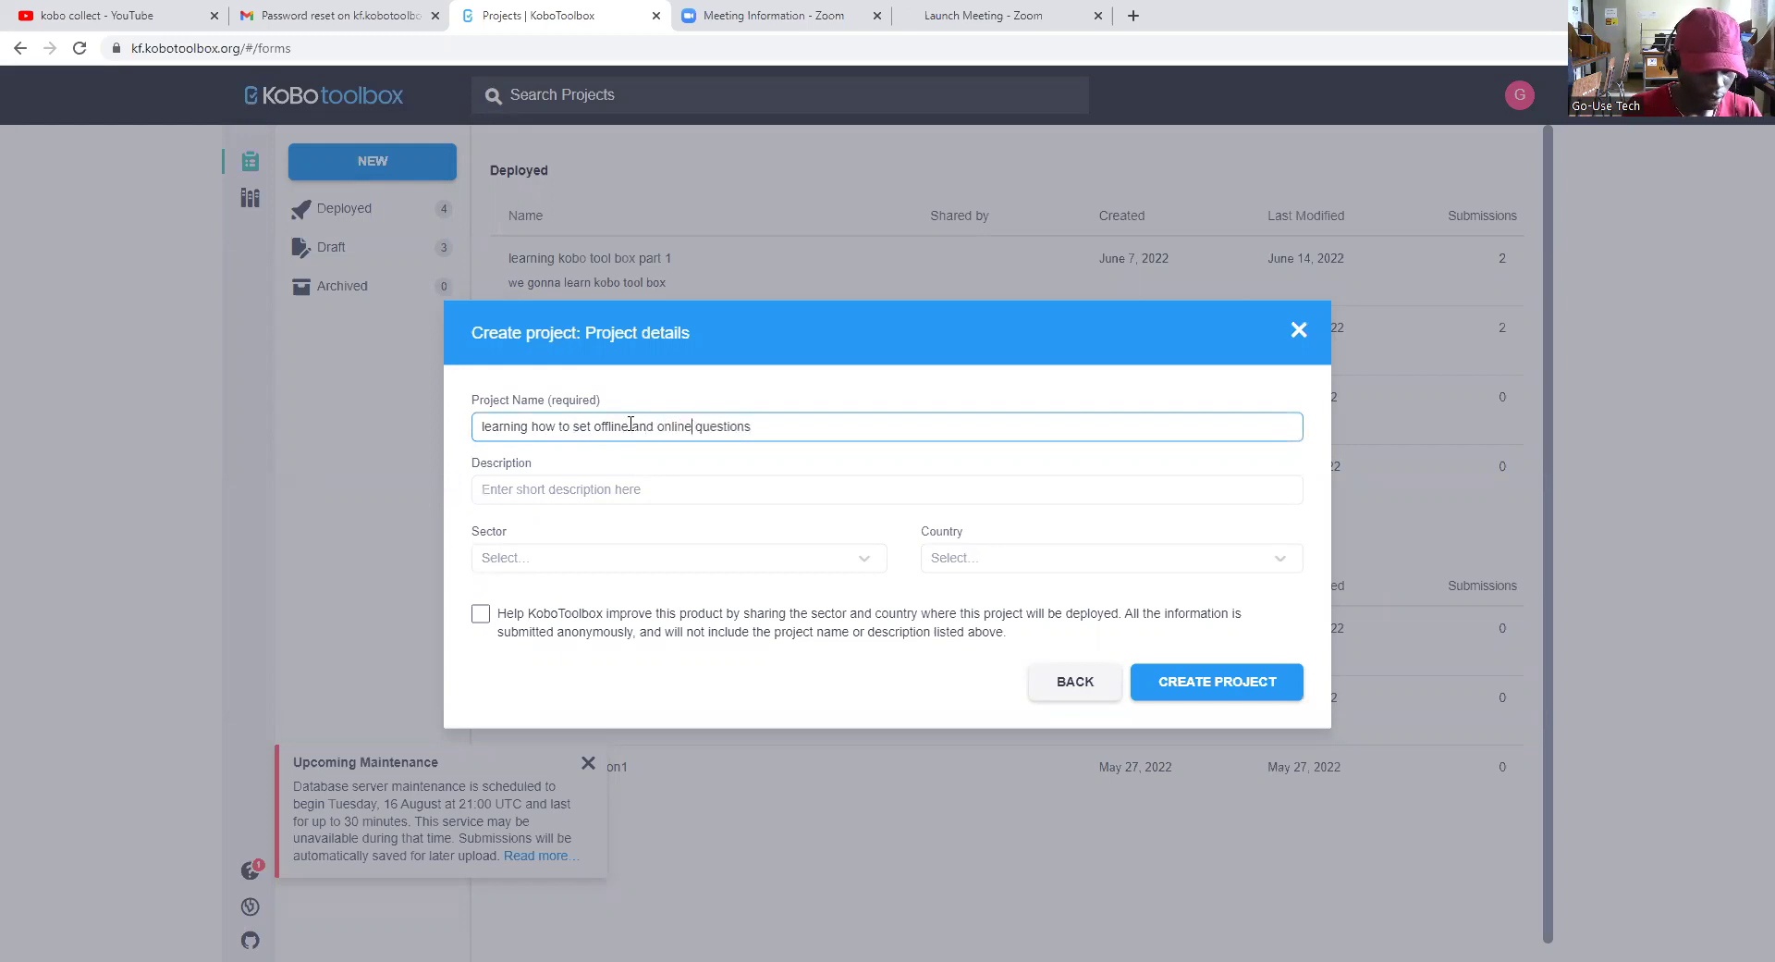
text(uestions)
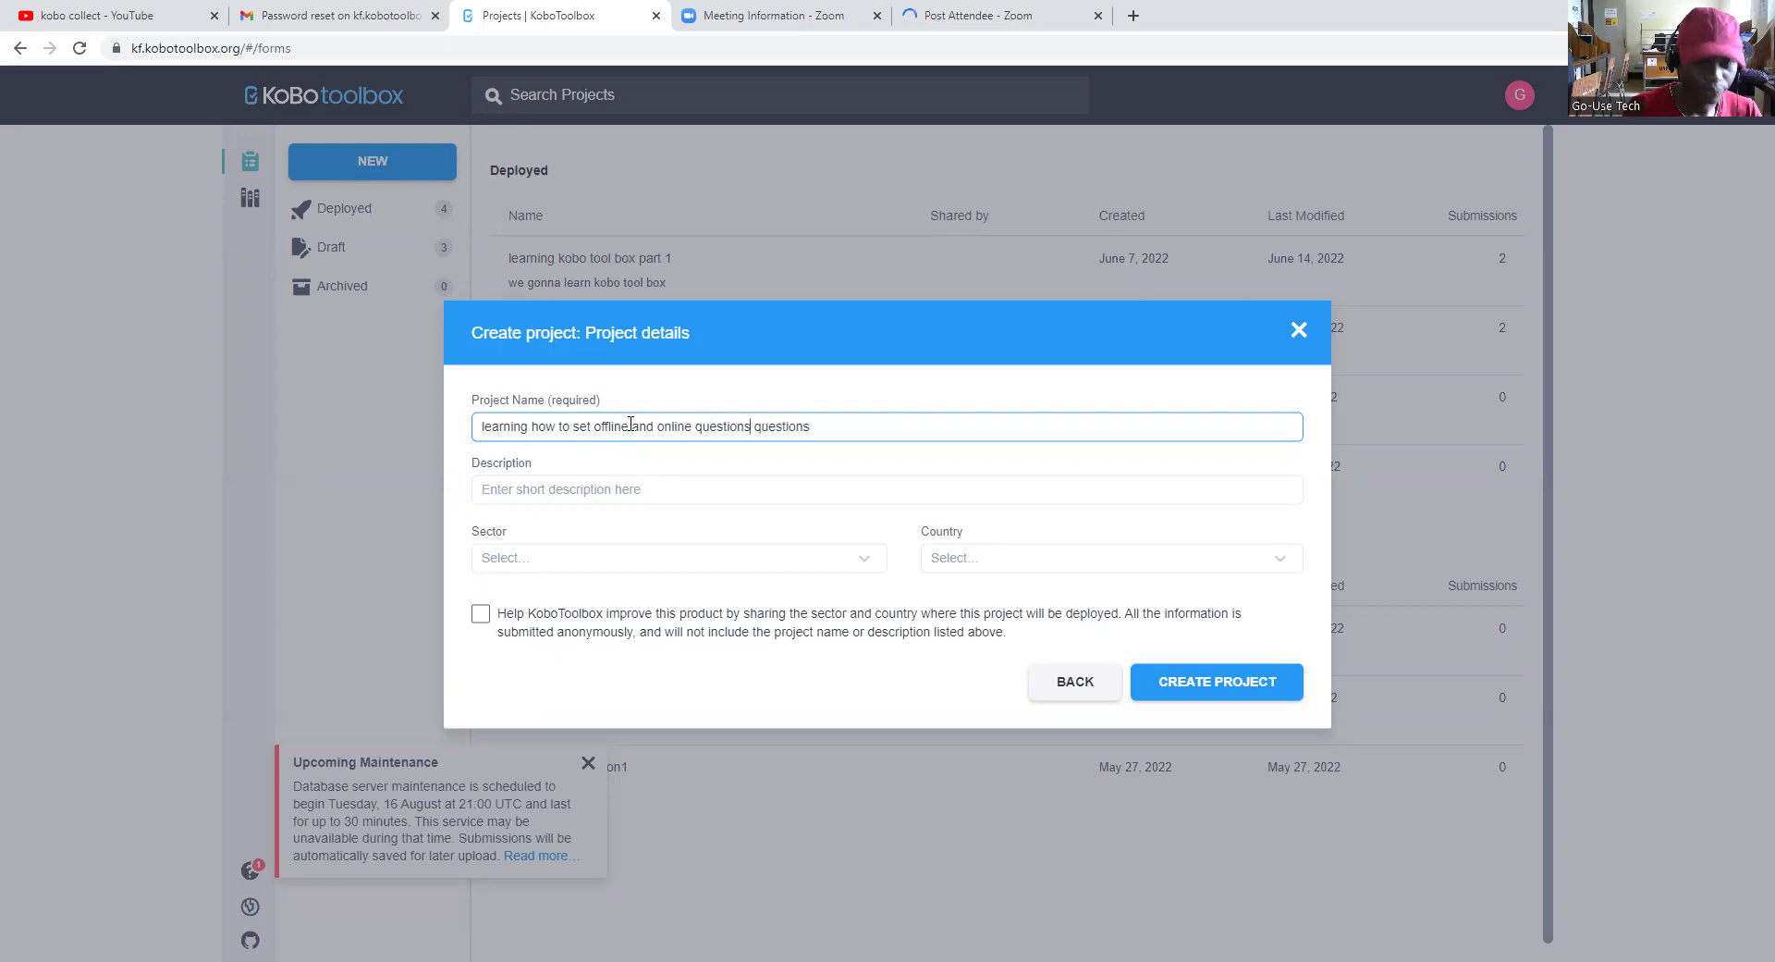
click(540, 485)
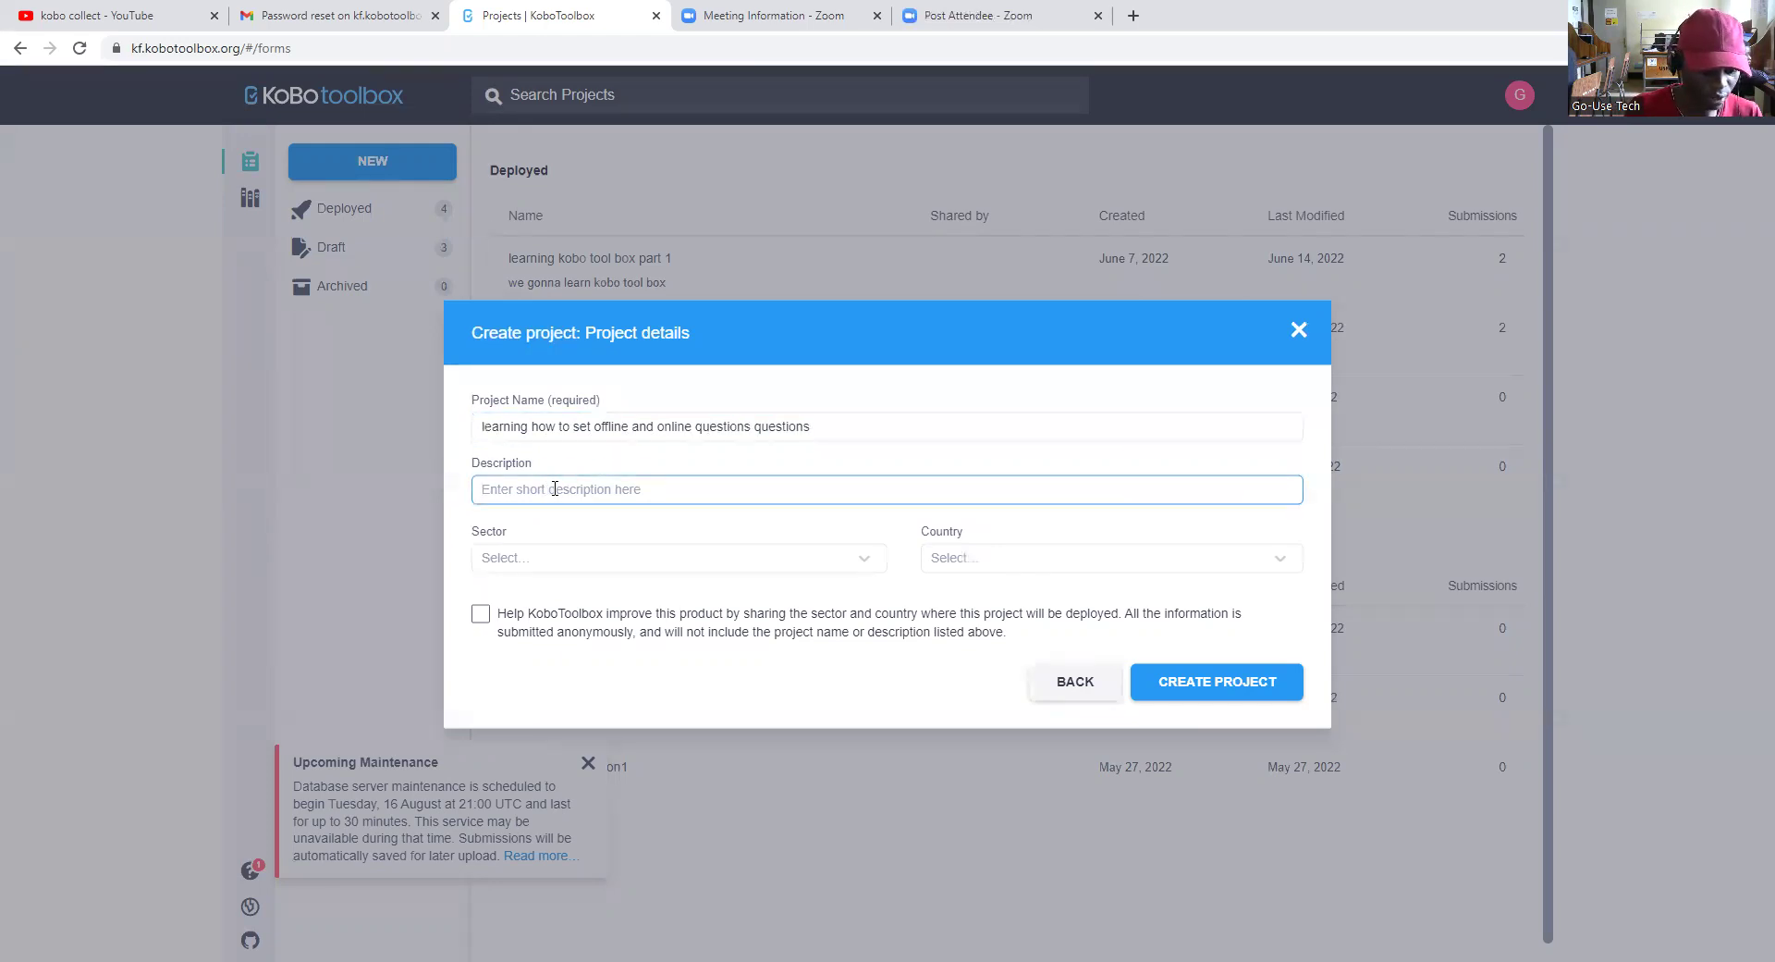
text(we gonna le)
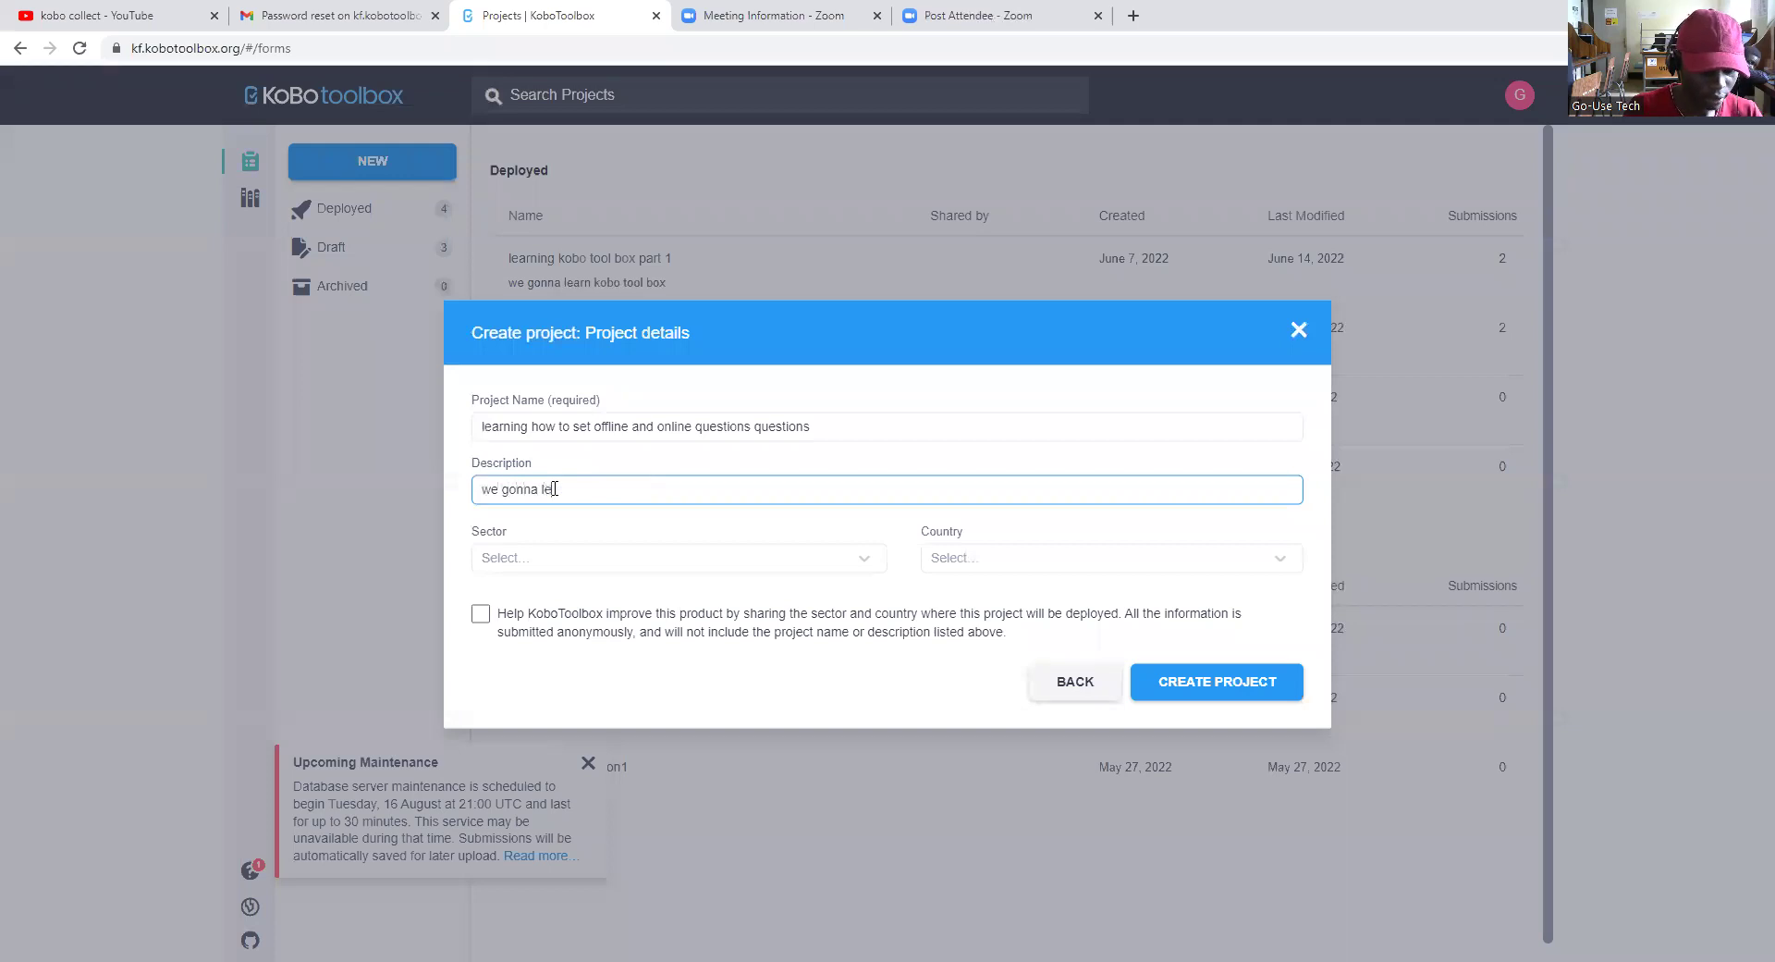
text(arn )
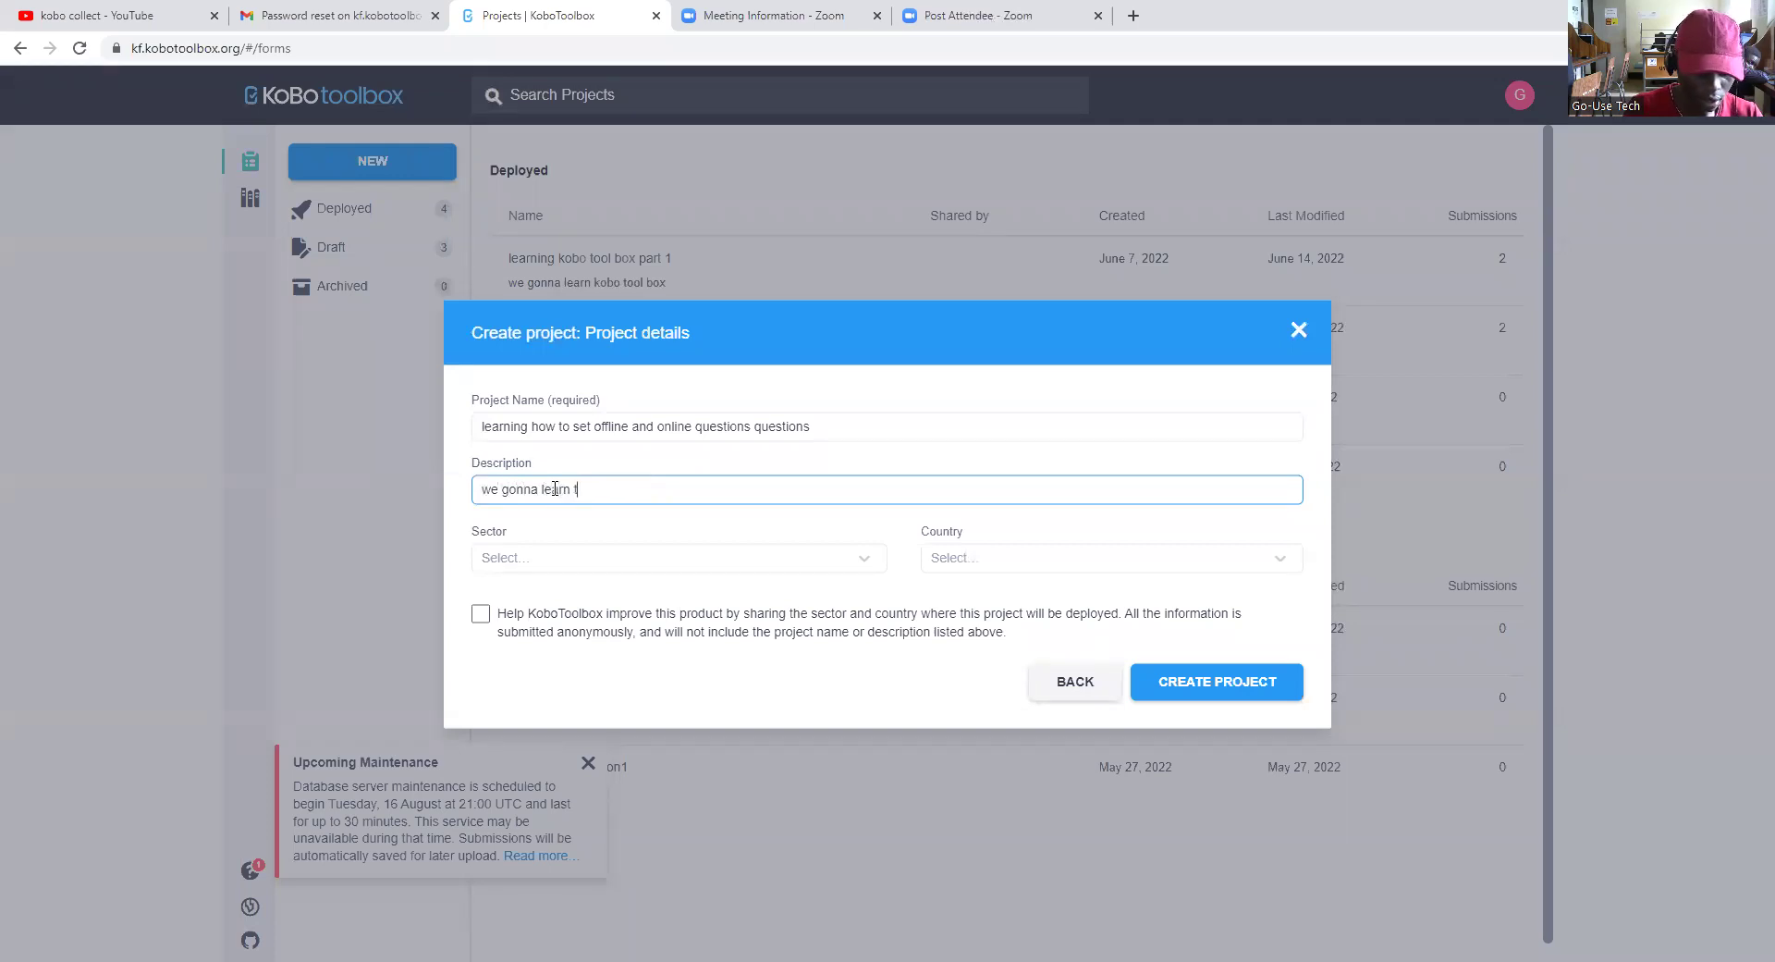
text(how to)
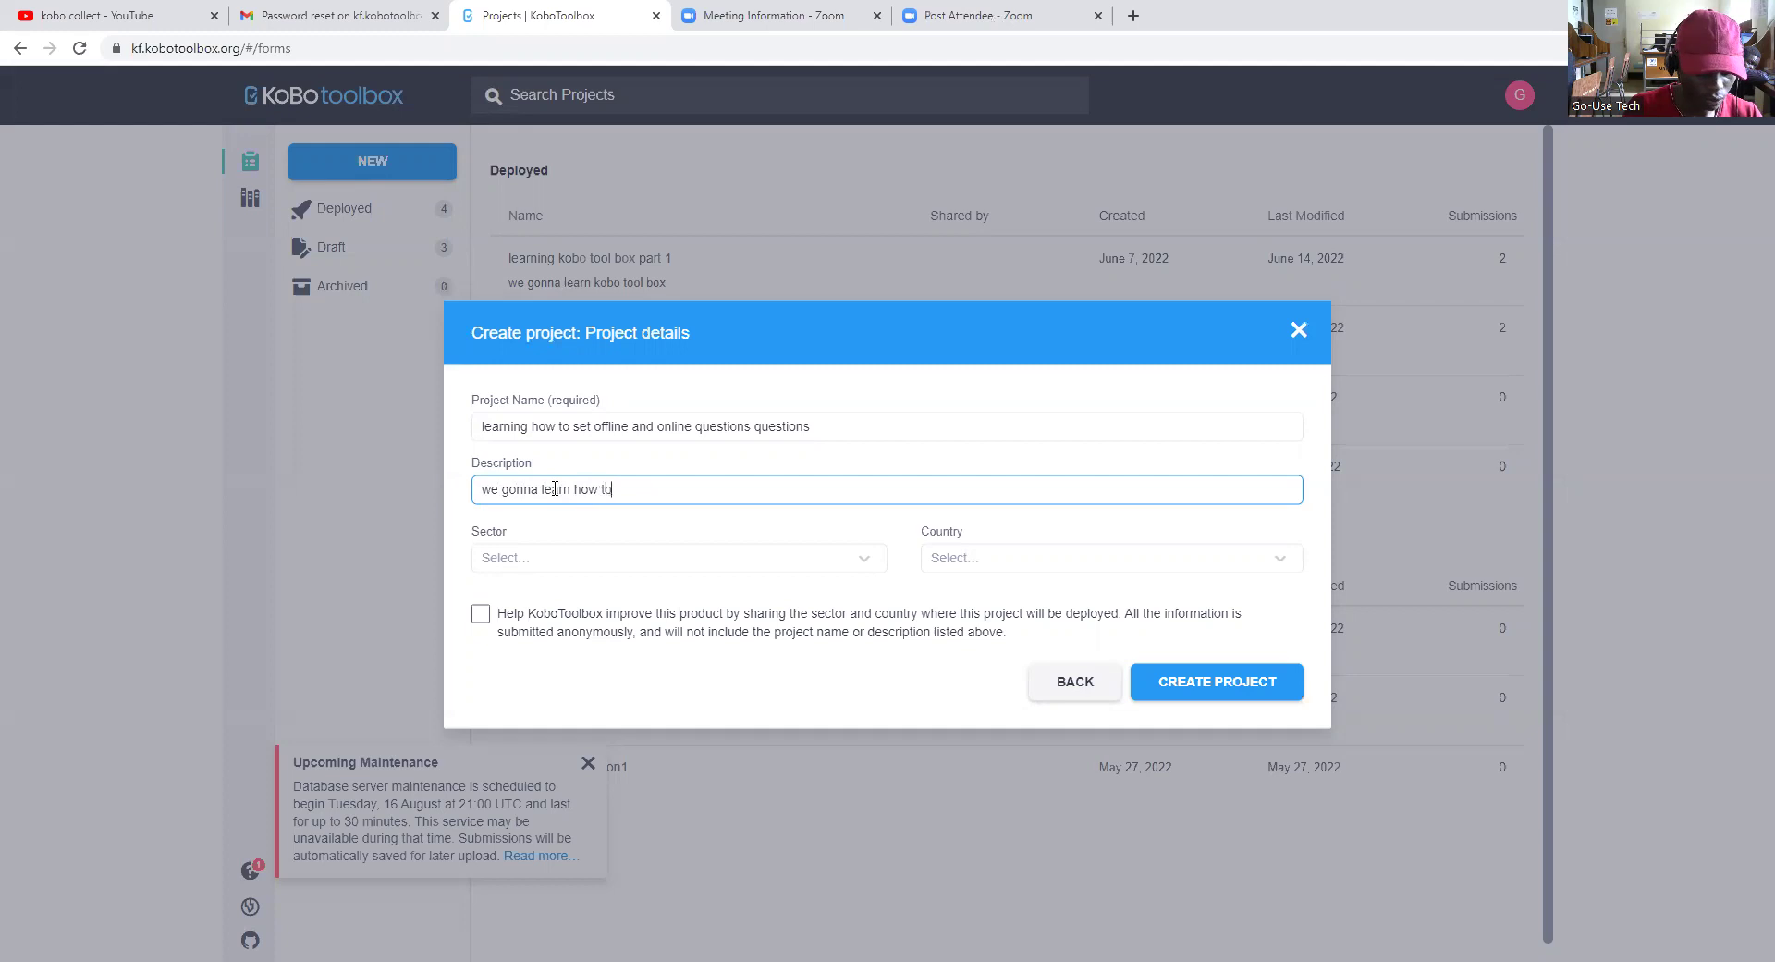
text( set off)
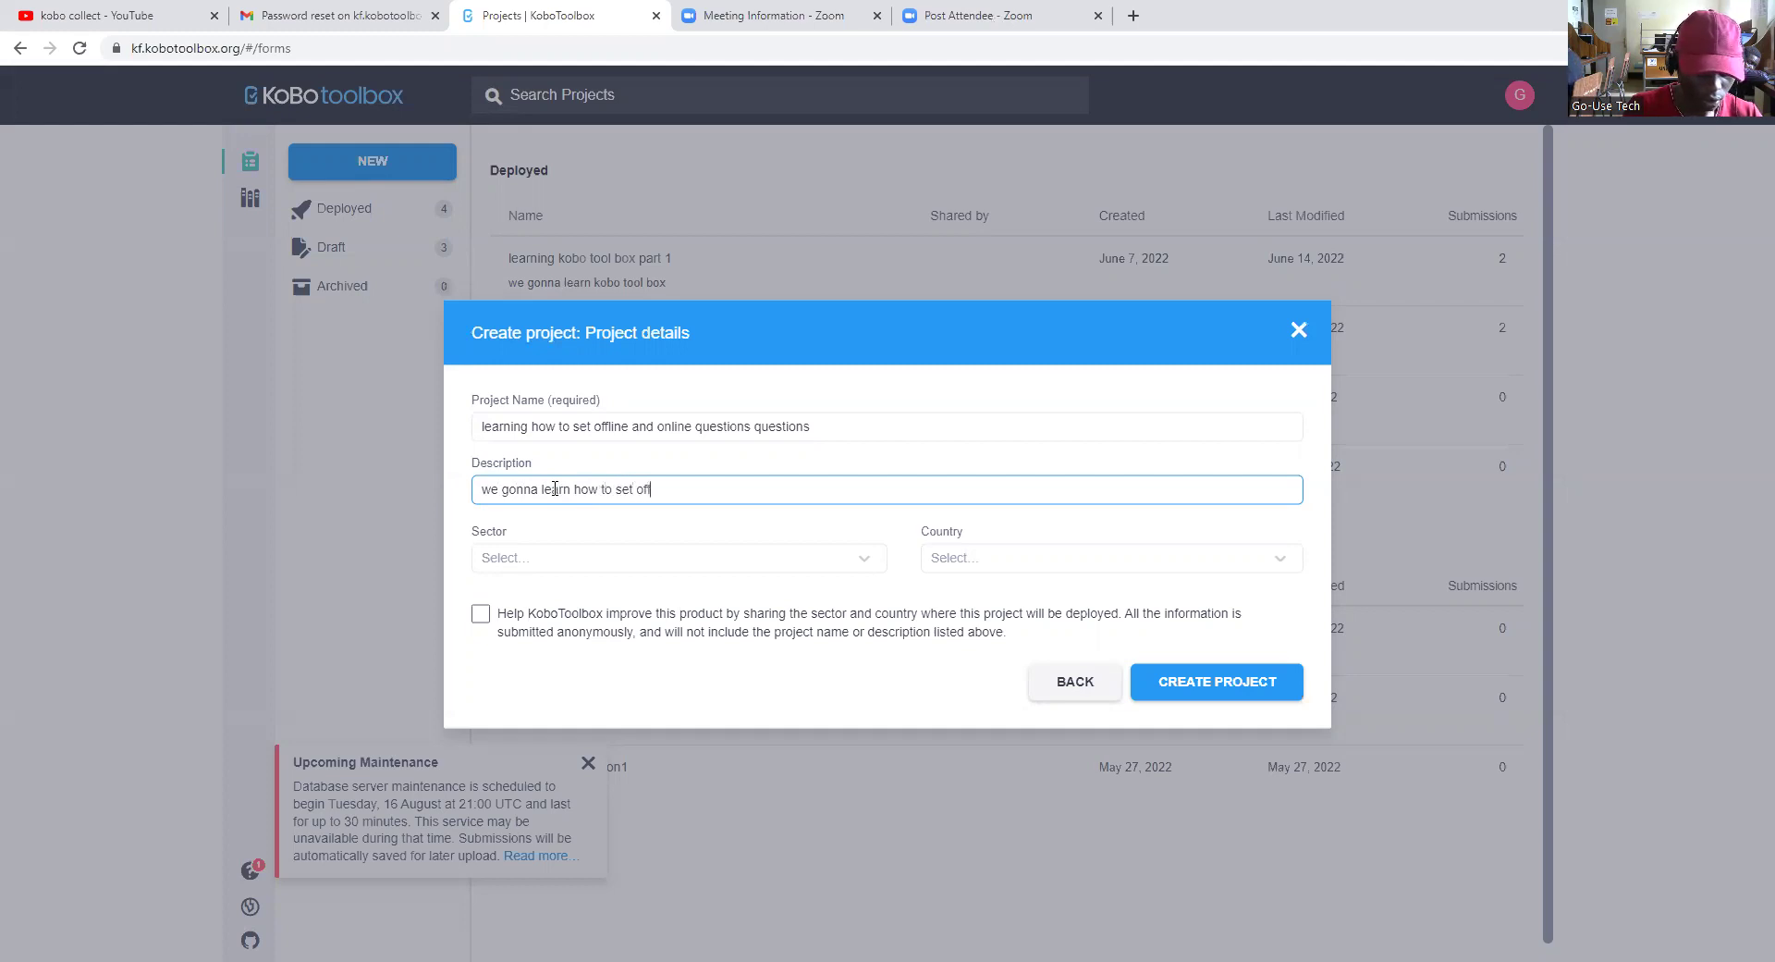
text(line and online)
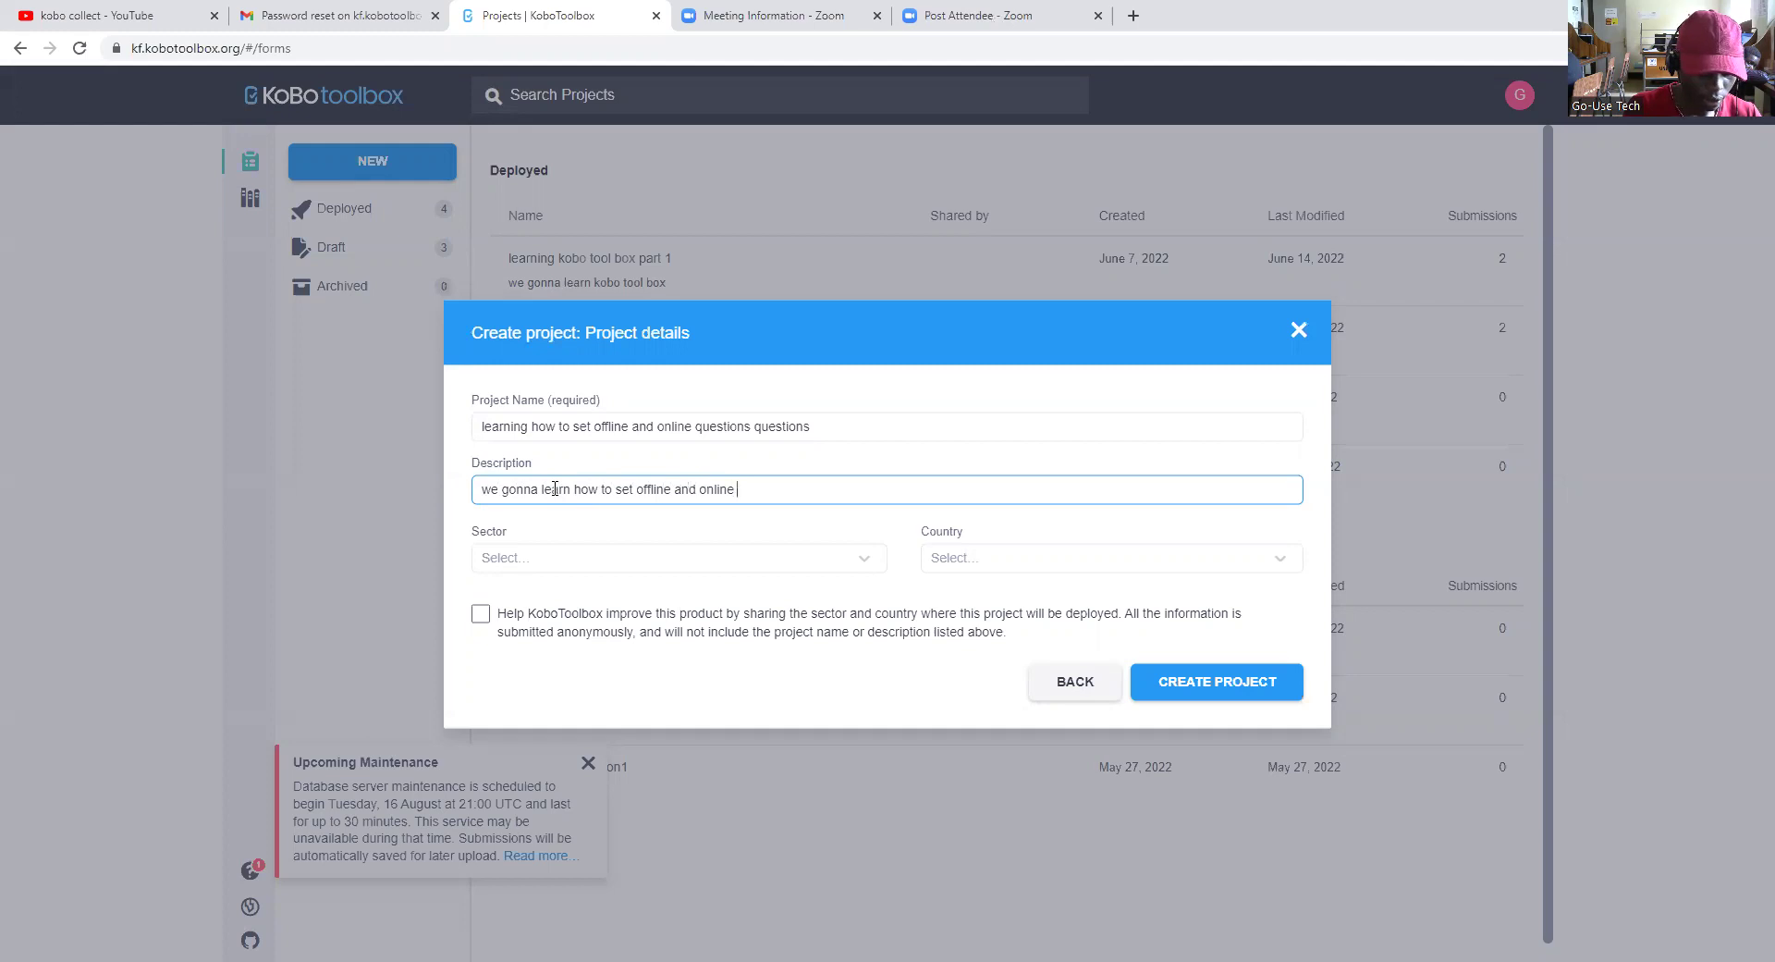
text( ko)
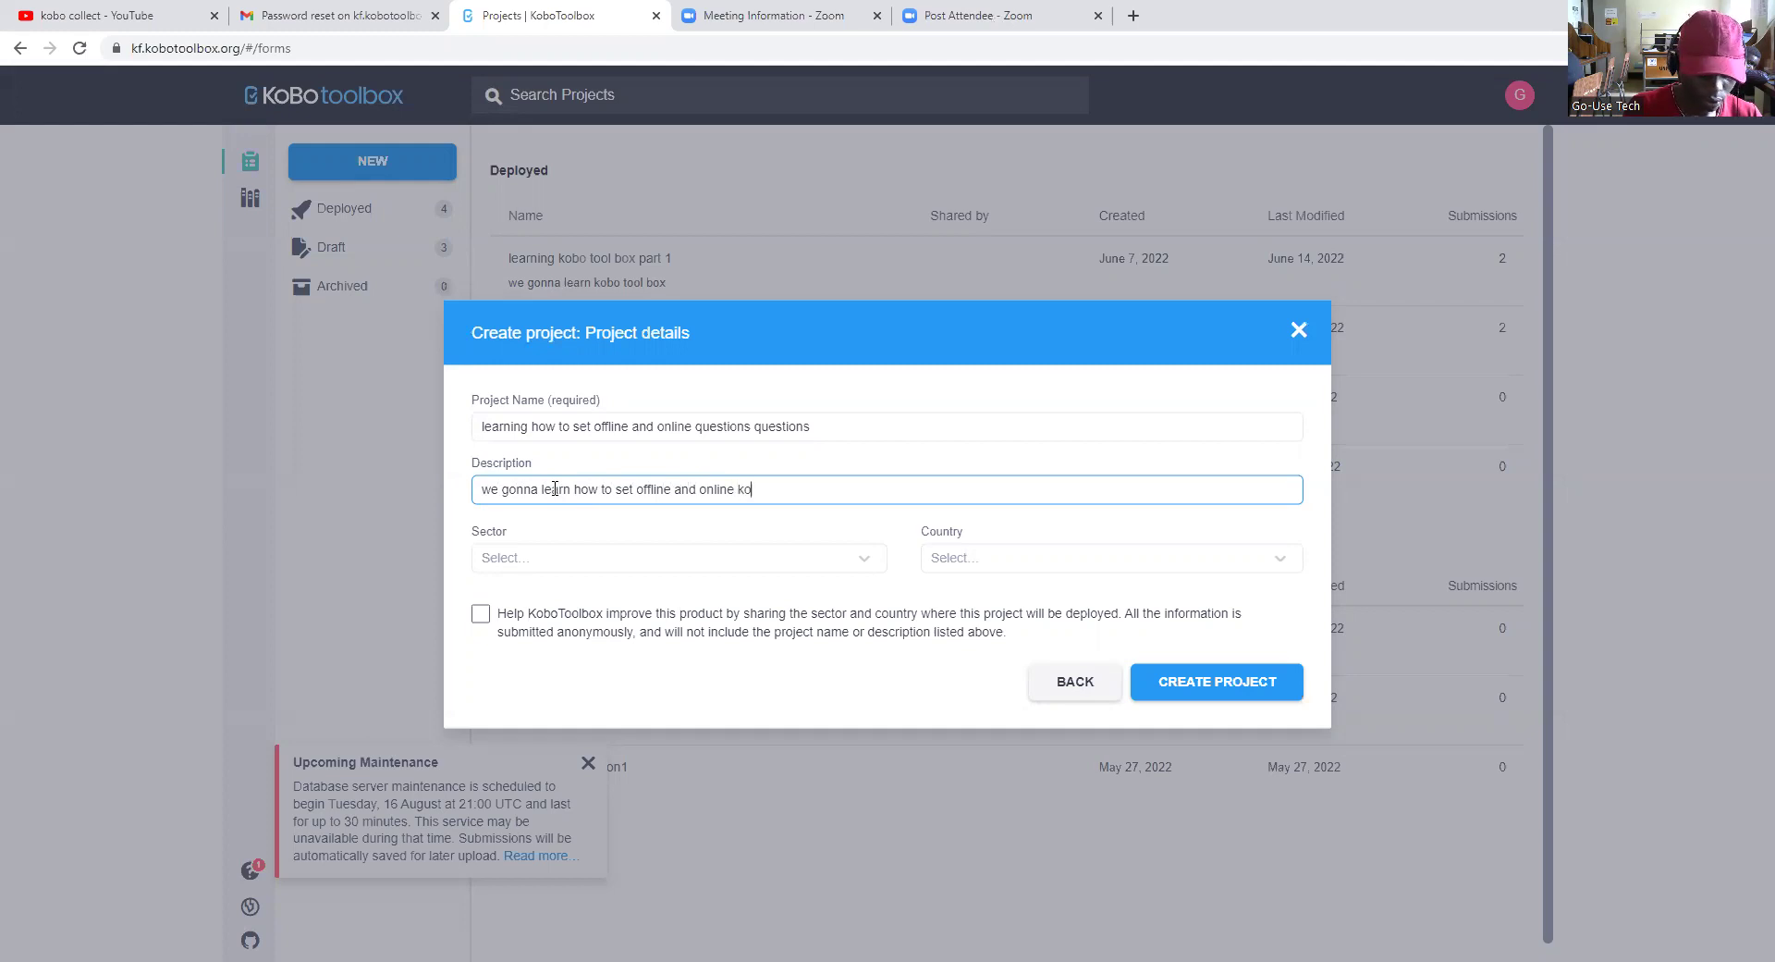
text(bo questioners)
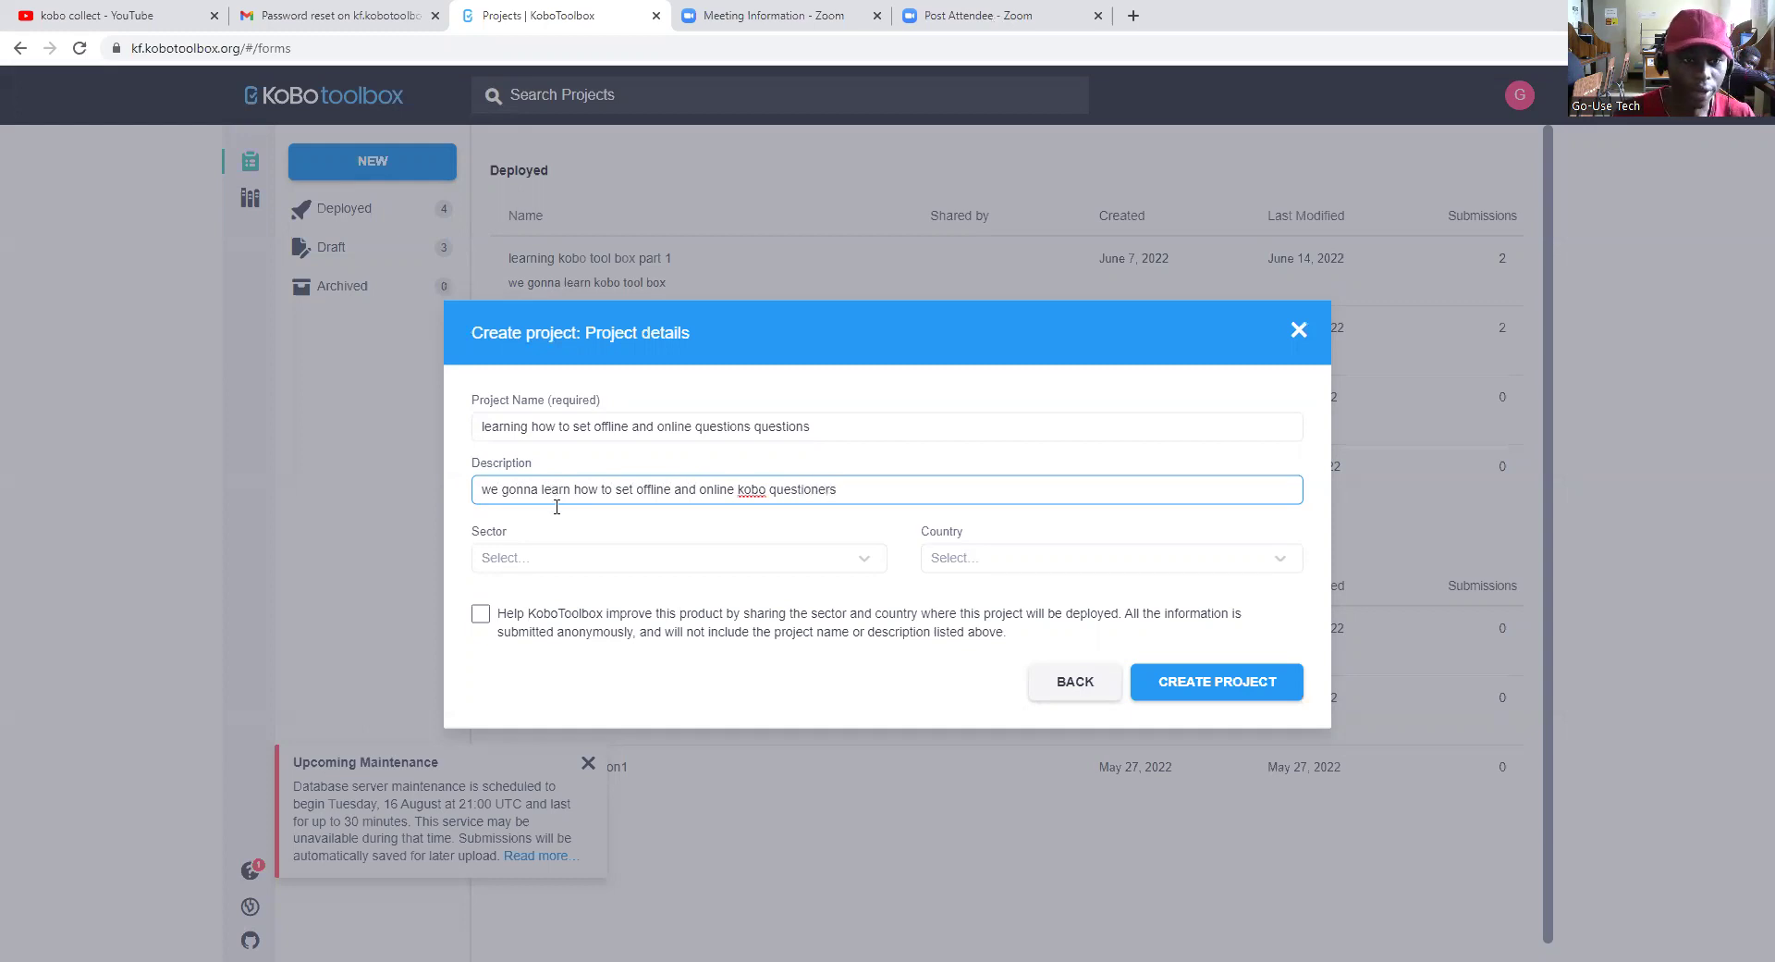
Step: Set sector Humanitarian - Coordination / Information Management and country Uganda, then tick the data-sharing consent
click(584, 561)
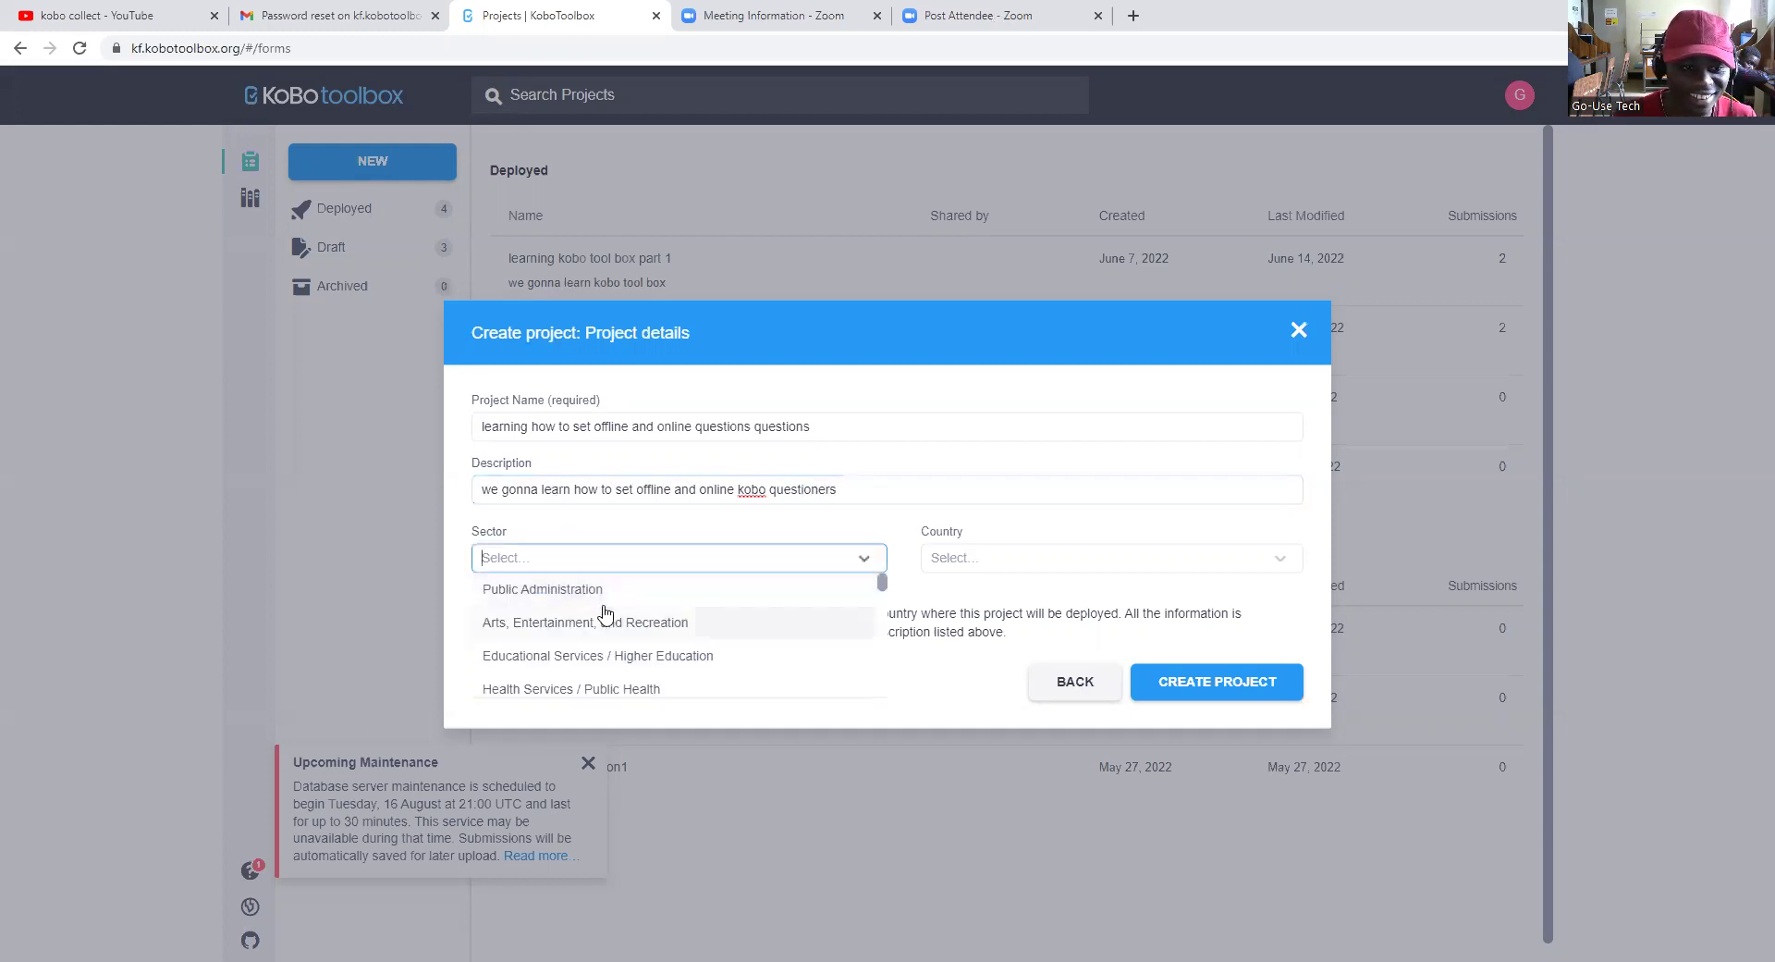
scroll(603, 606, down, 3)
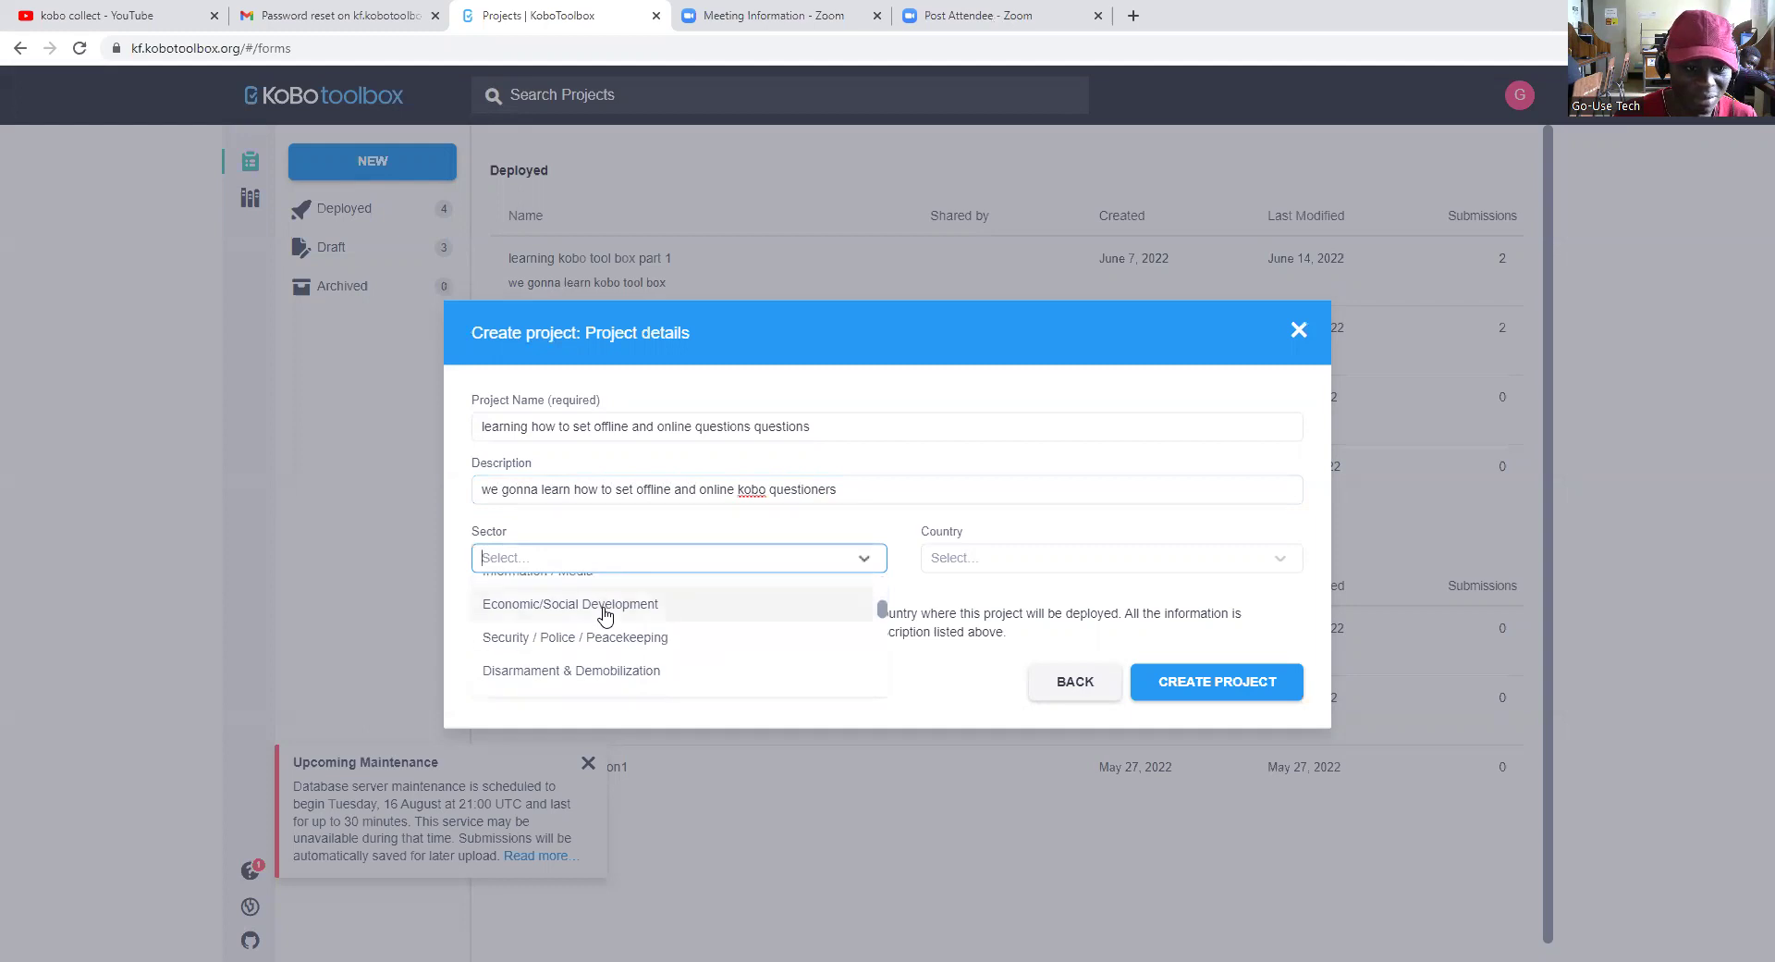
scroll(605, 615, down, 2)
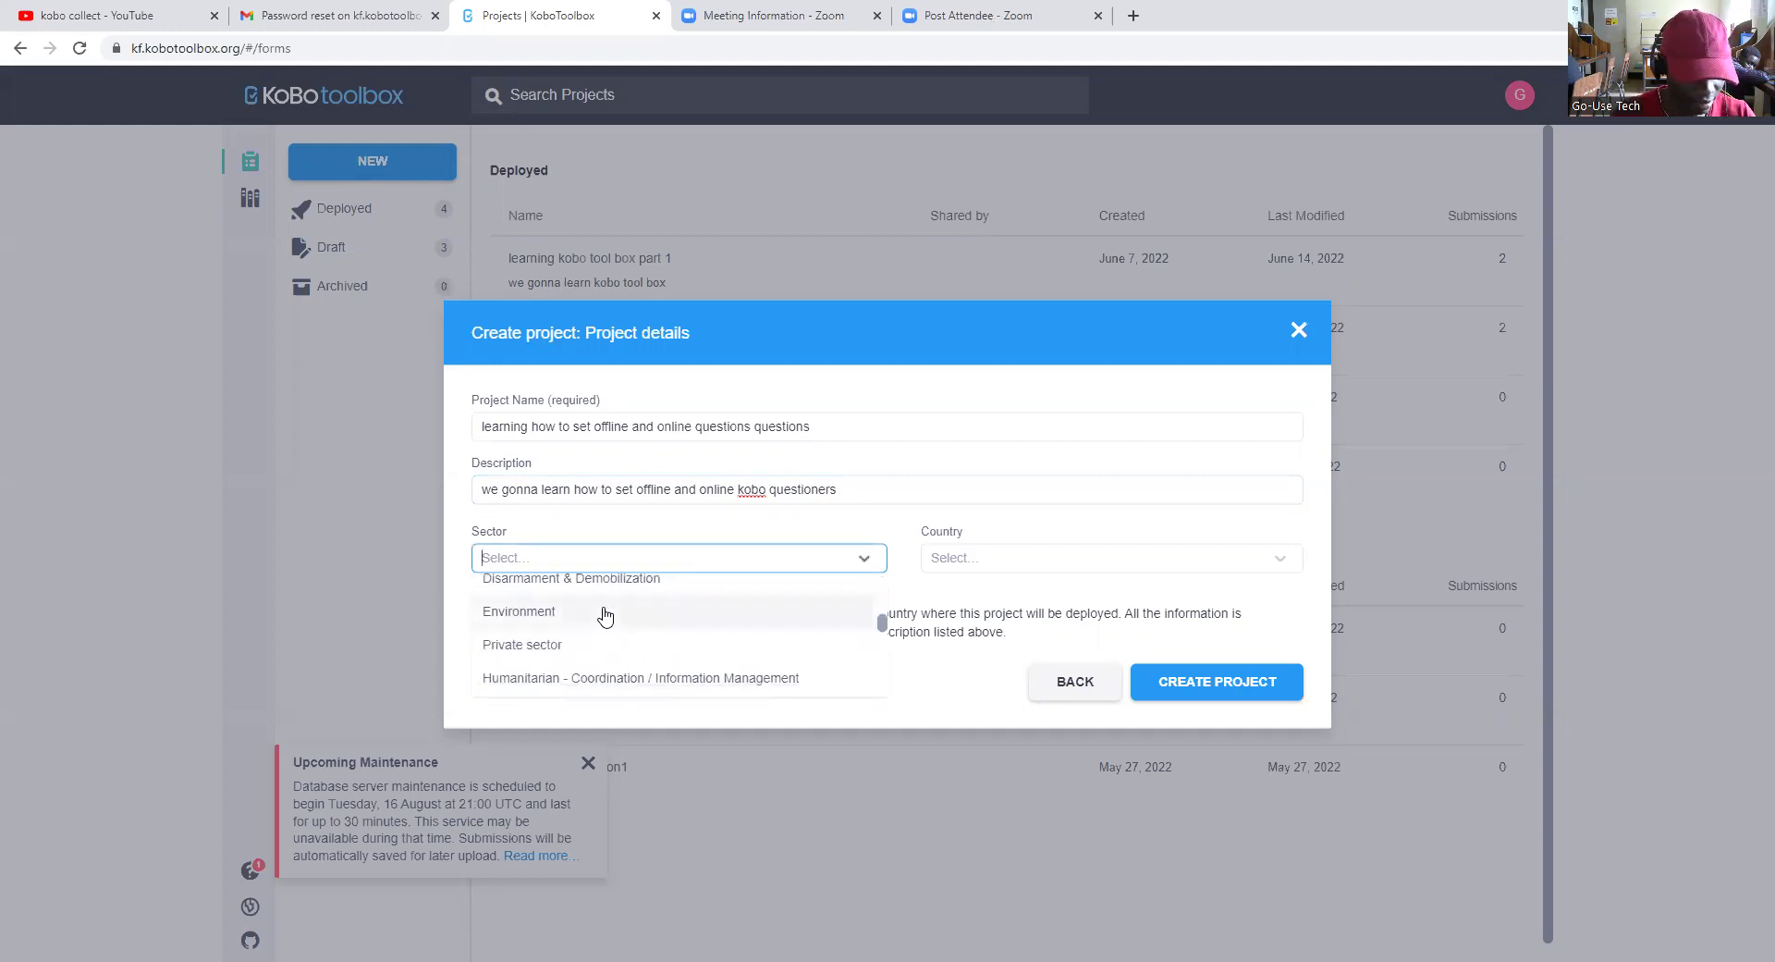
text(it)
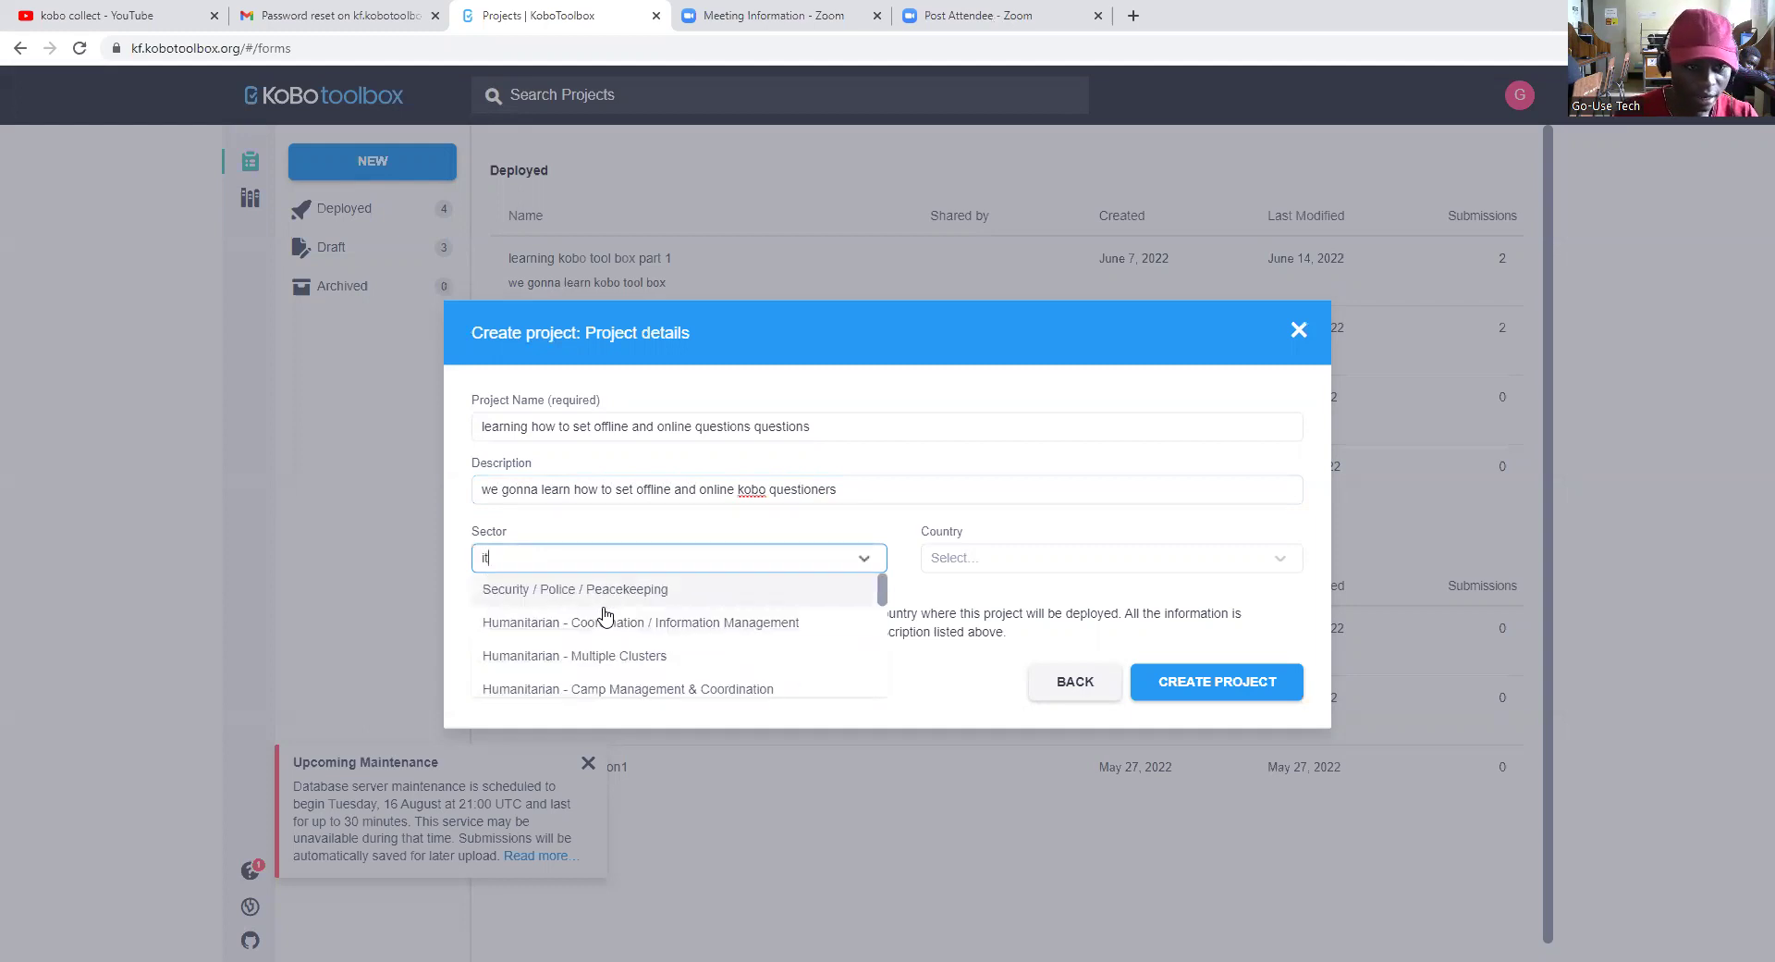
click(609, 621)
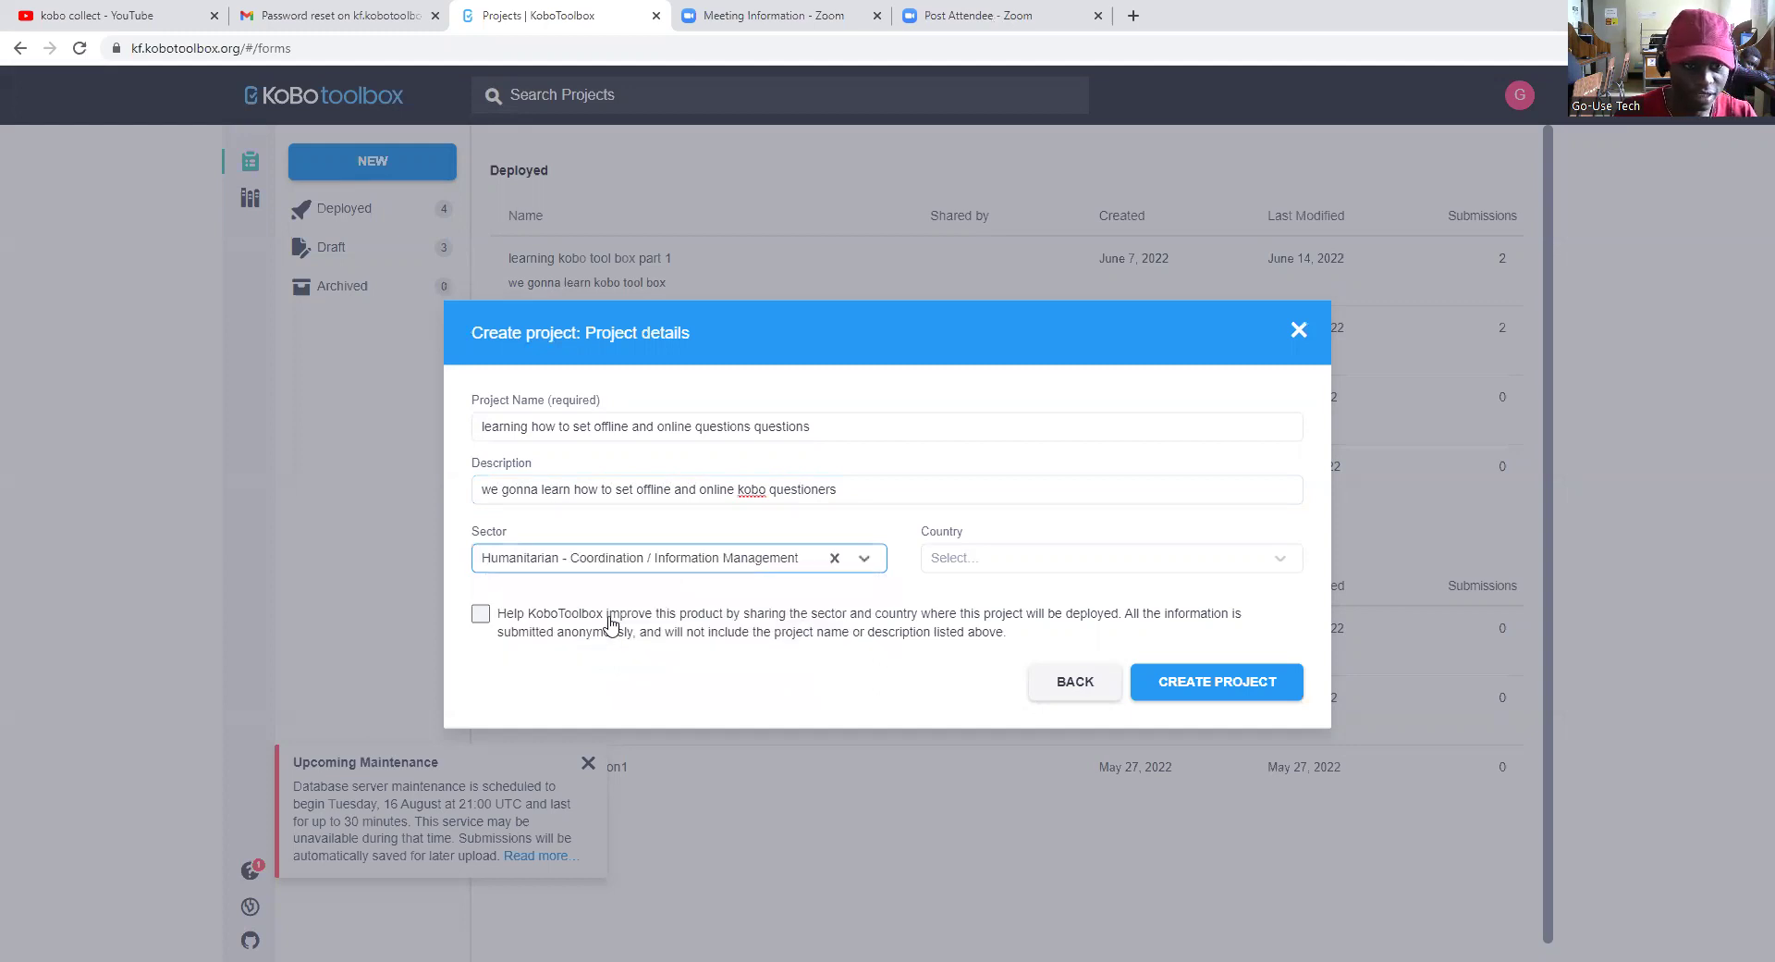
click(952, 562)
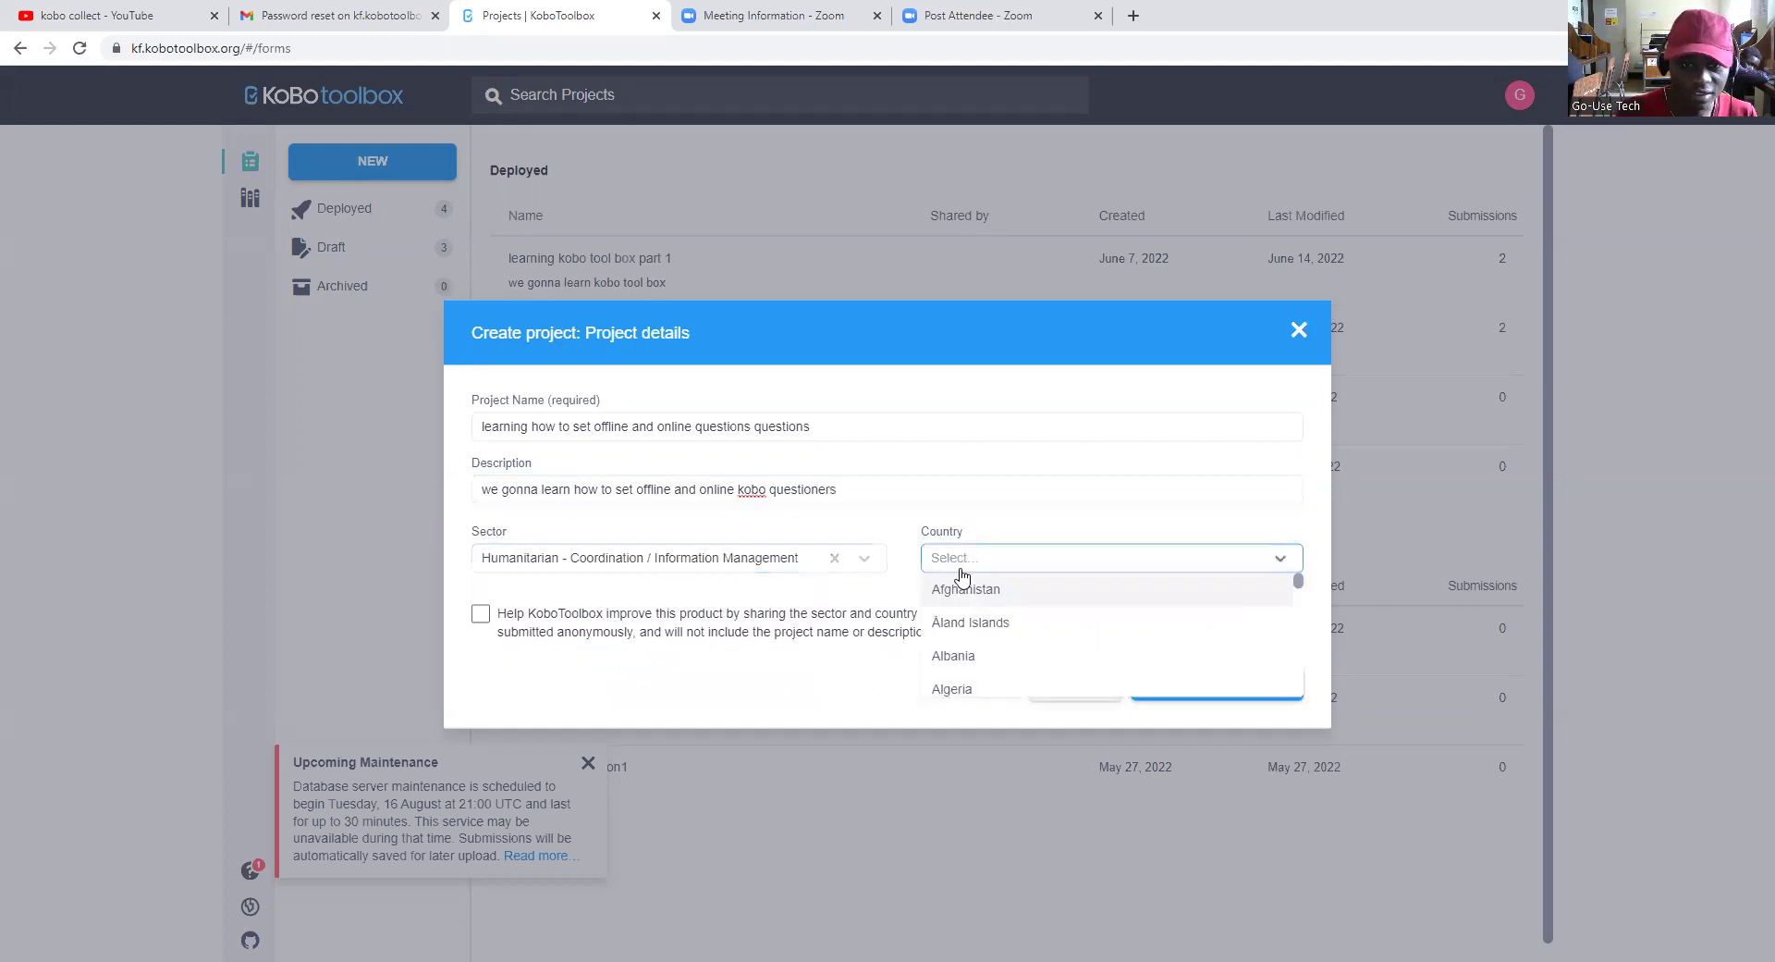
text(ug)
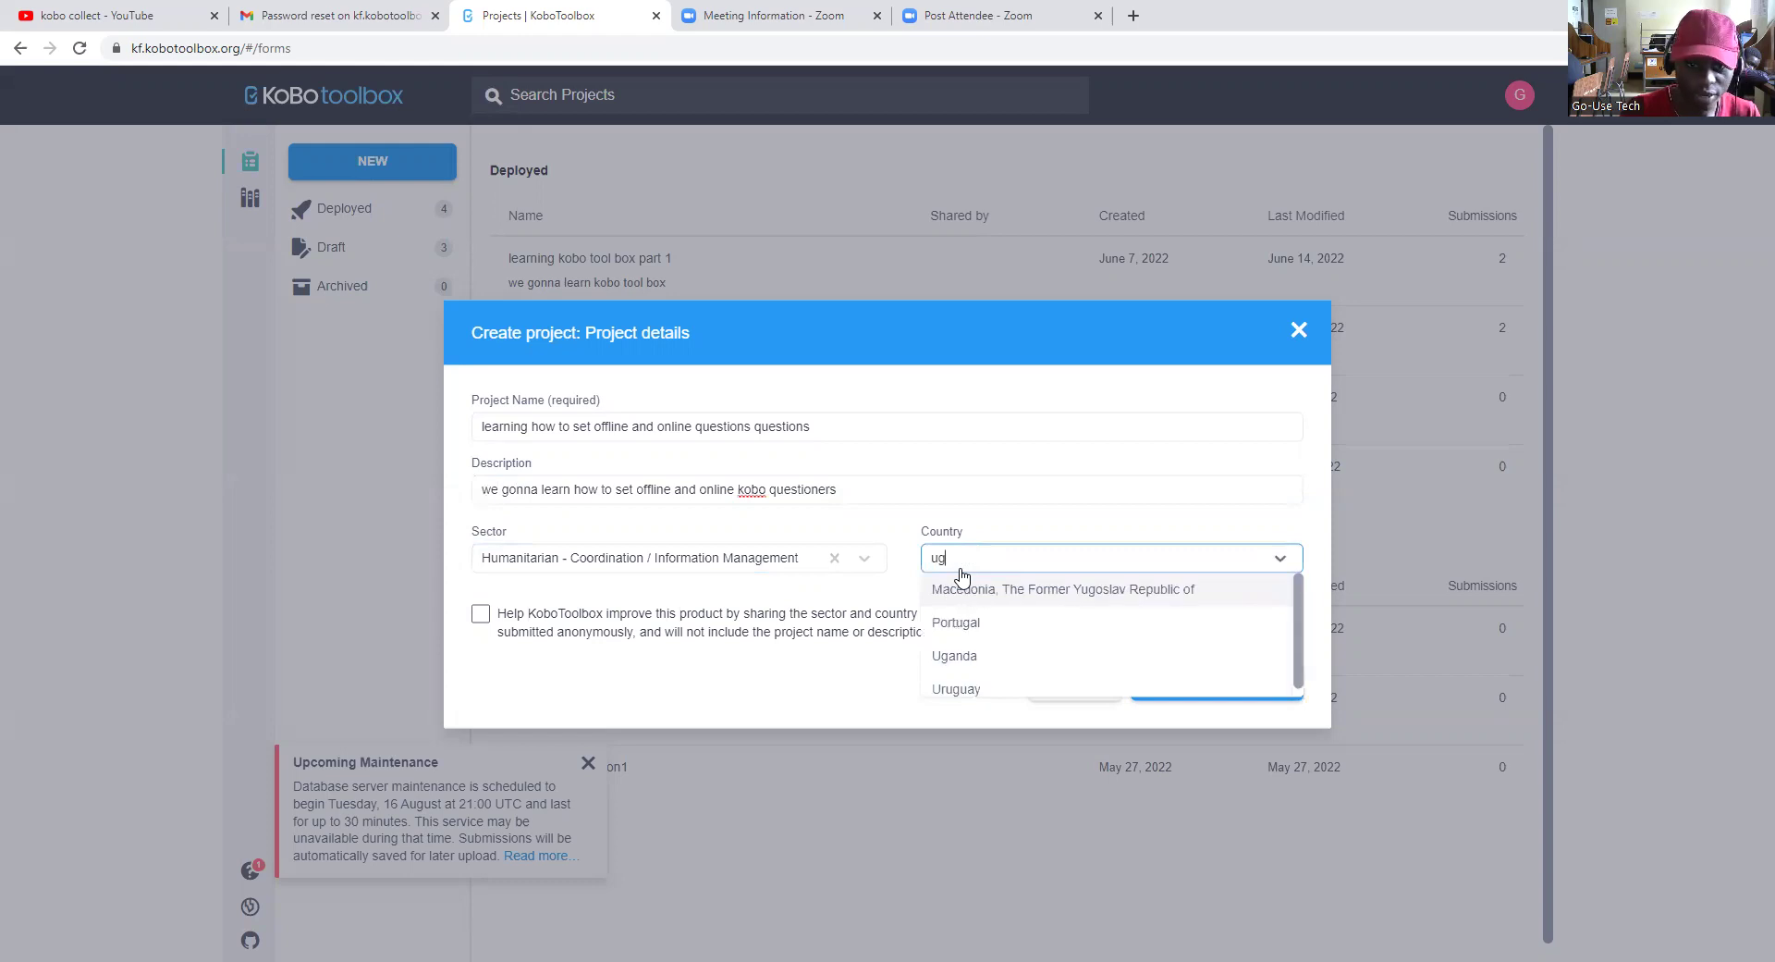
text(a)
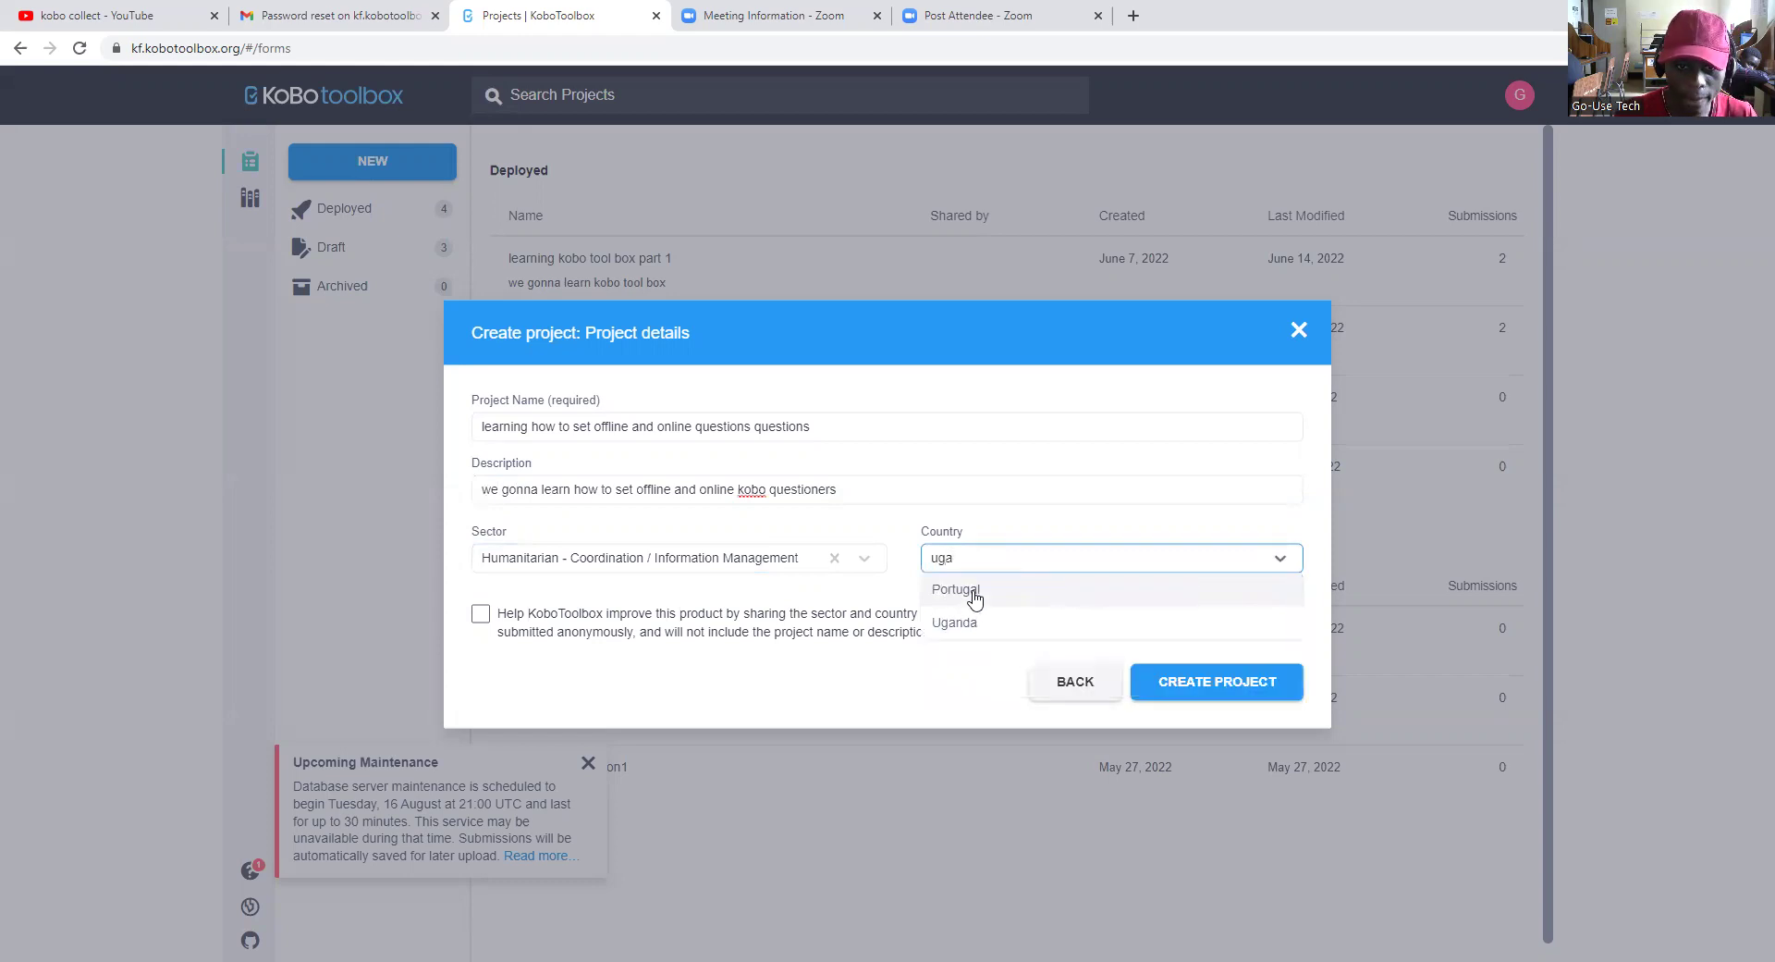
click(966, 622)
click(481, 614)
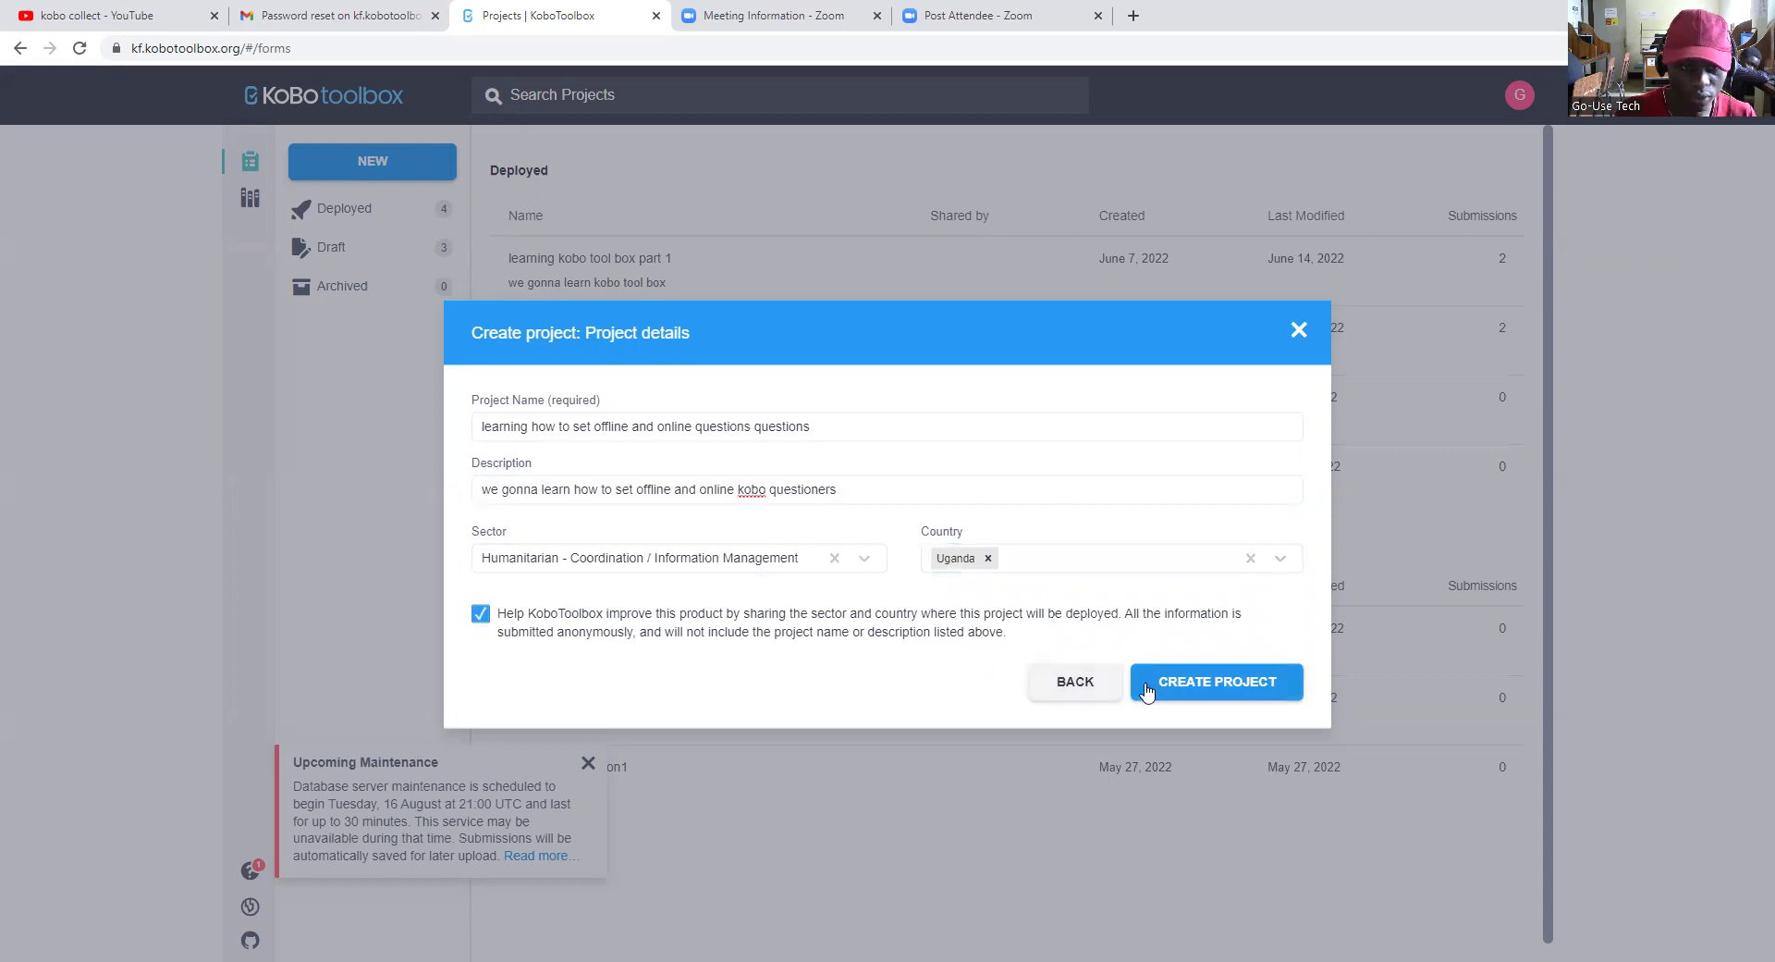
Step: Create the project and type 'introduction' as the first form item's label
click(1196, 686)
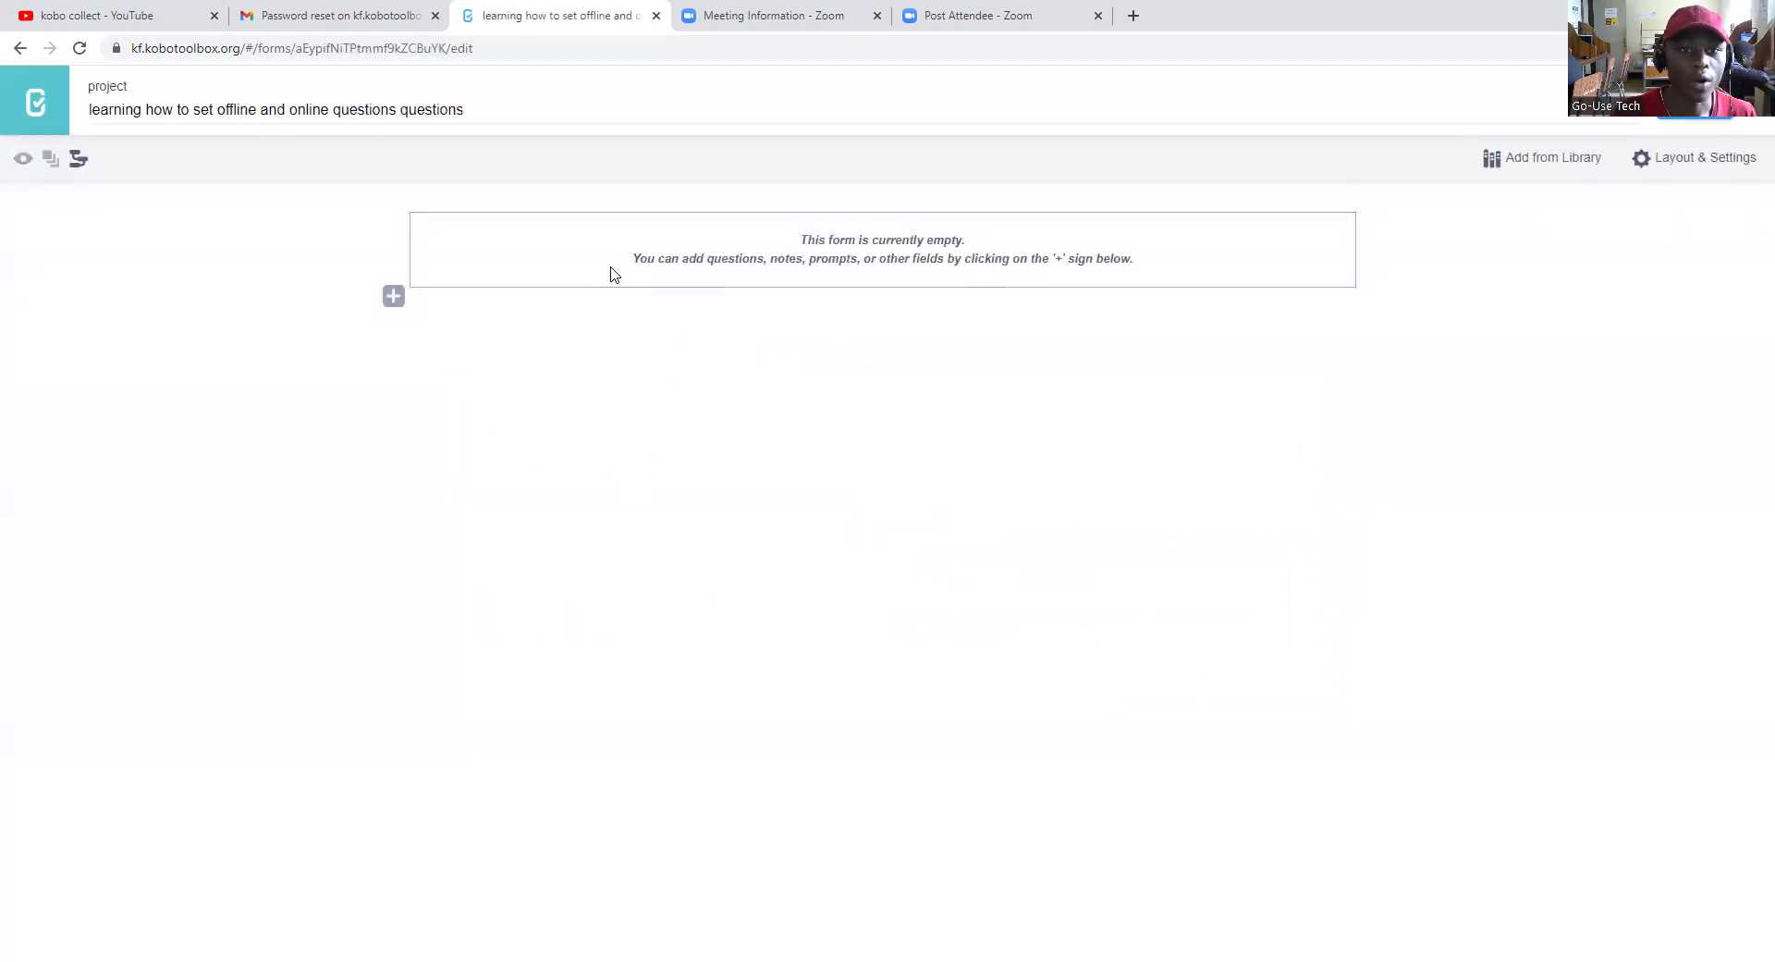
click(393, 296)
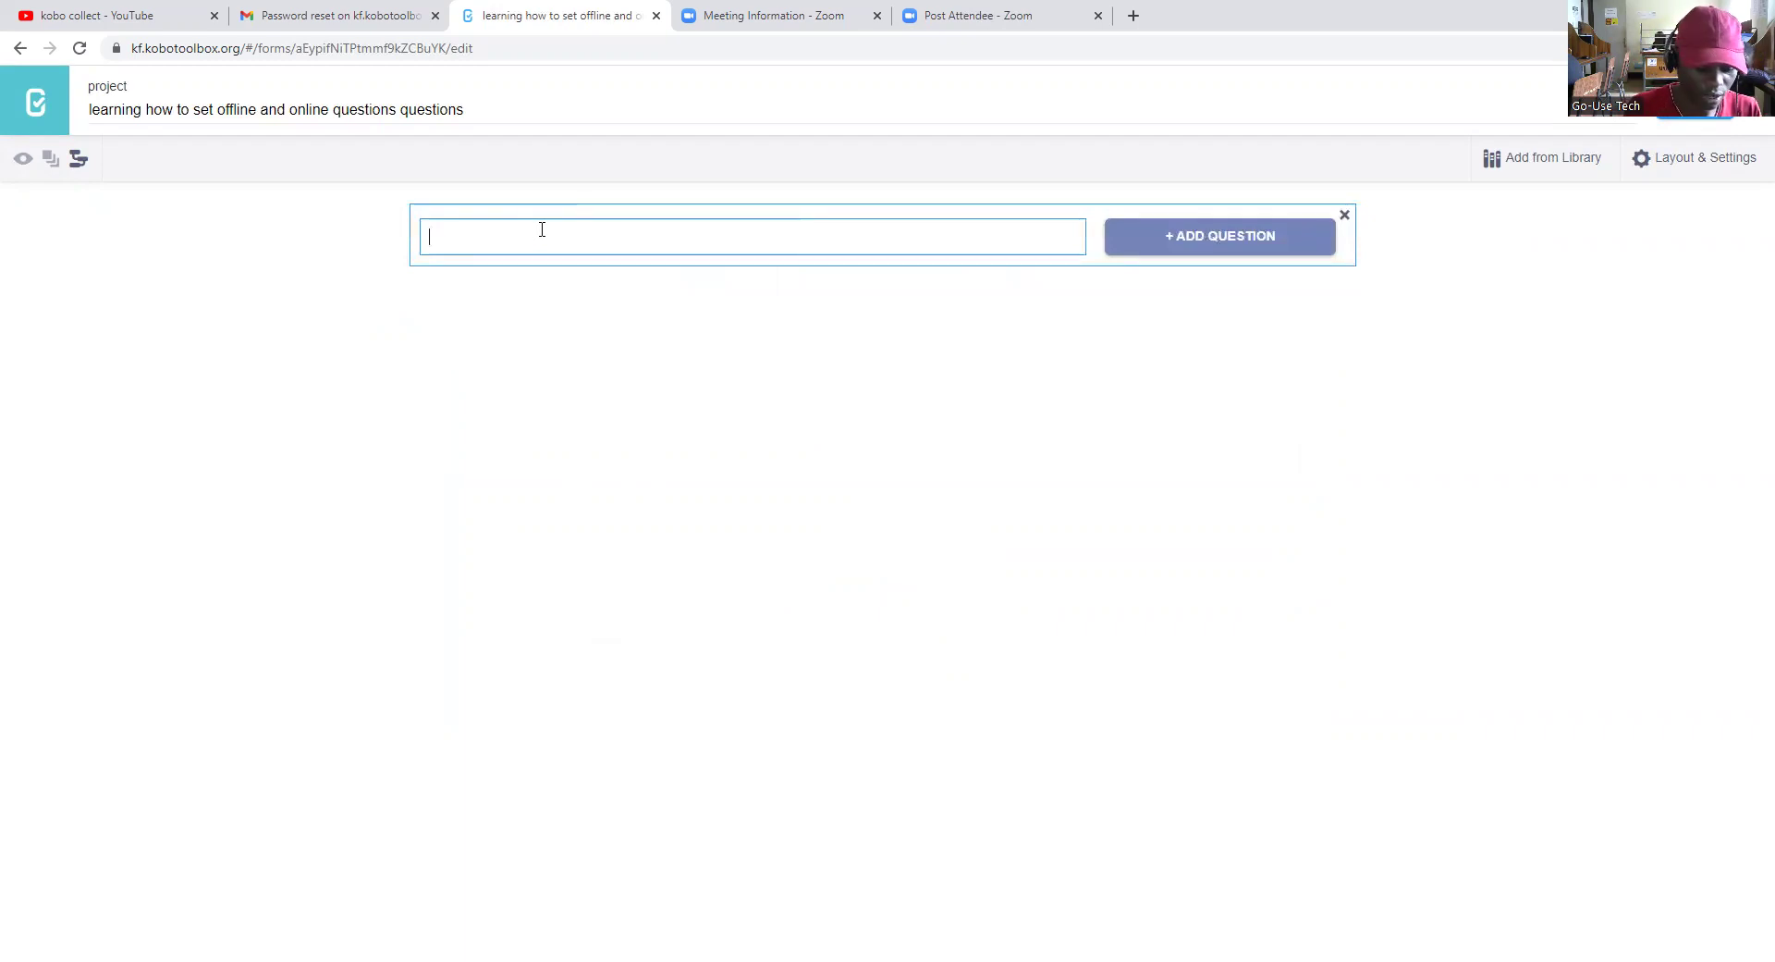
text(intr)
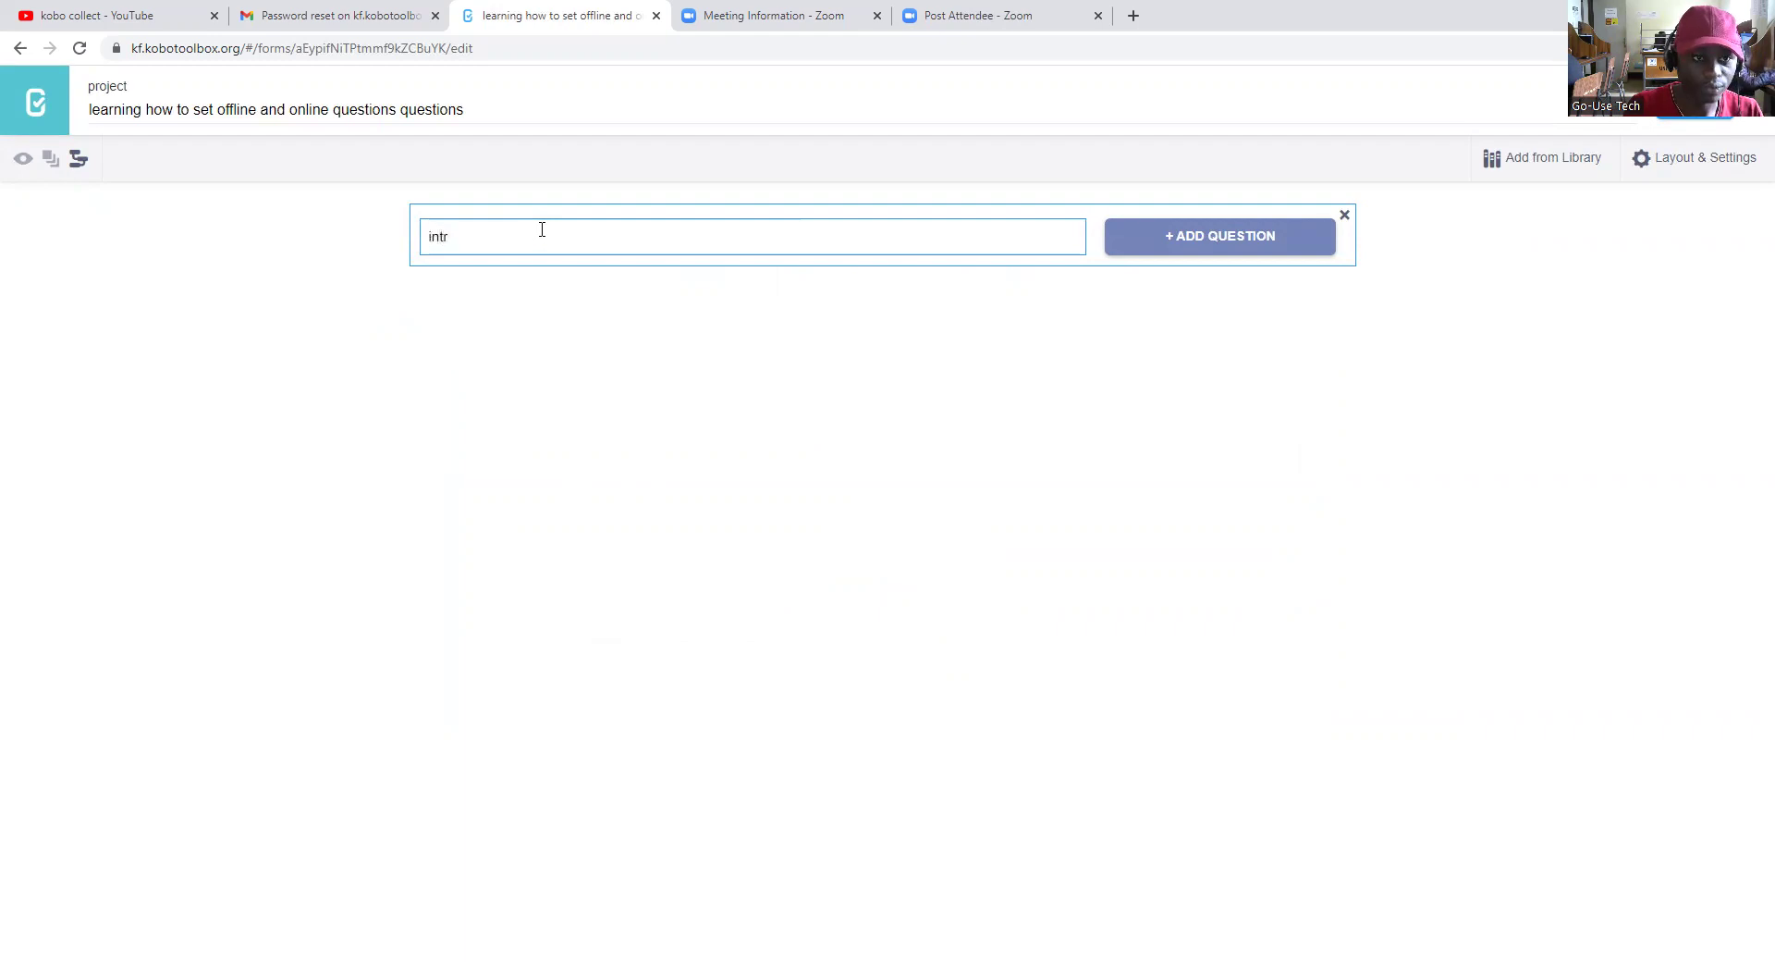
text(u)
key(BackSpace)
text(oducti)
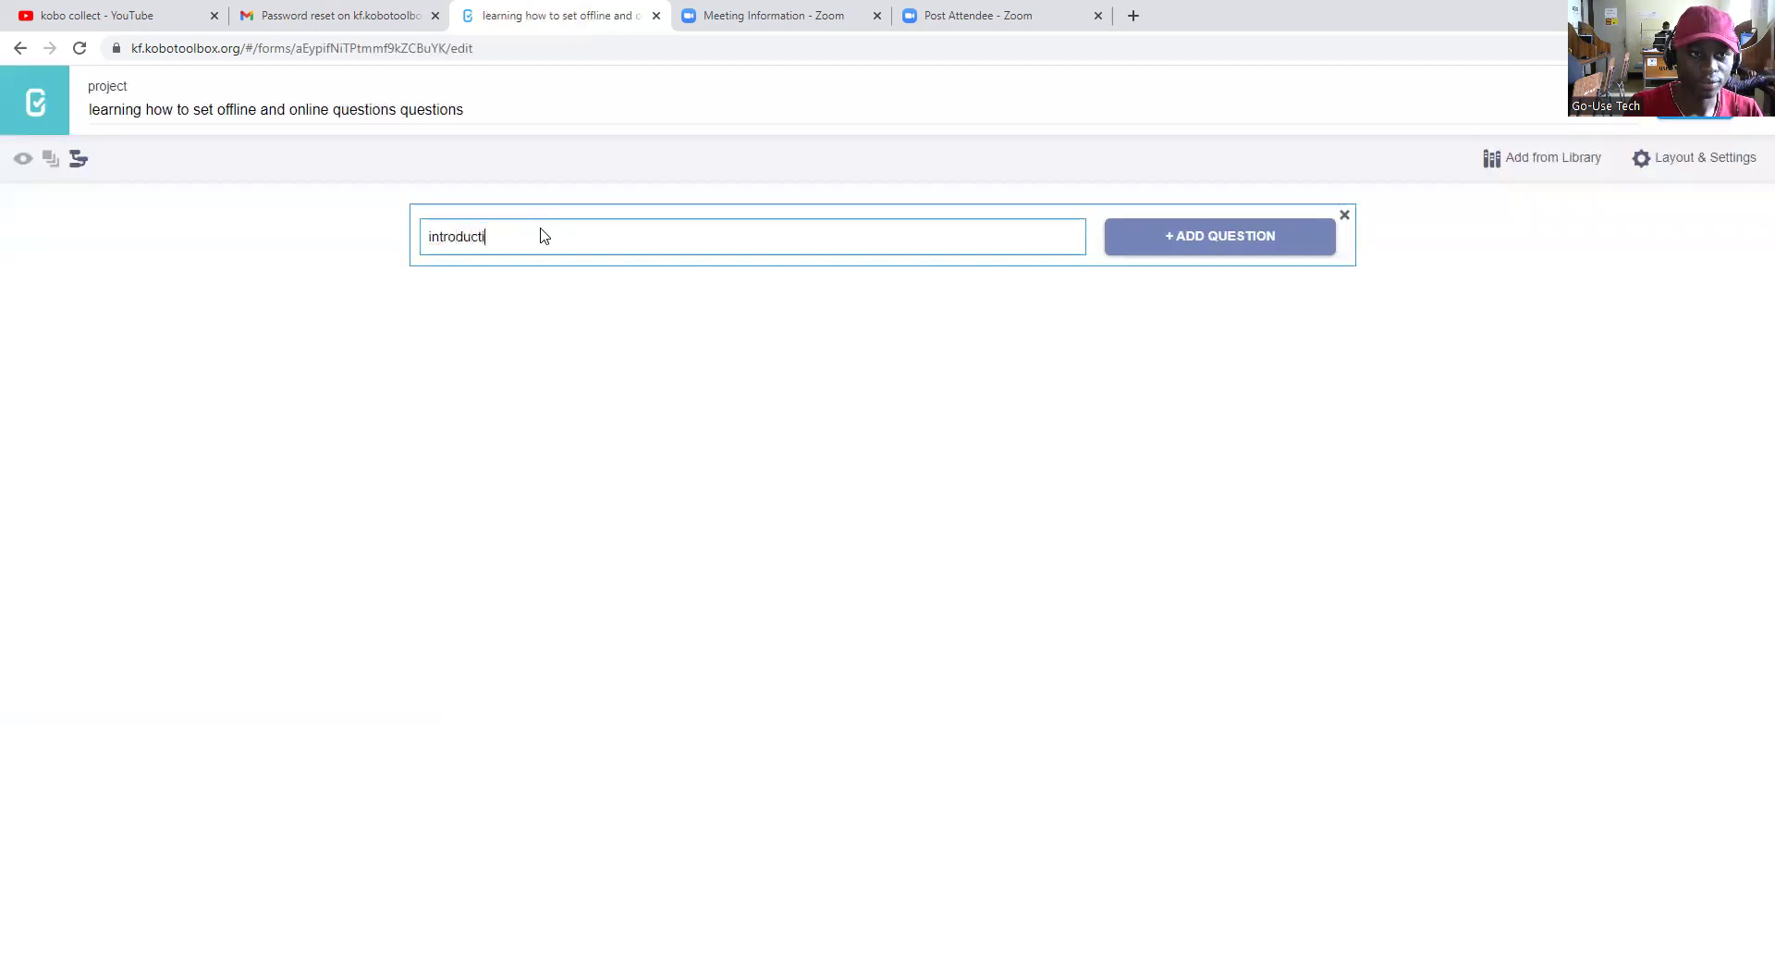
key(ctrl+o)
text(mti)
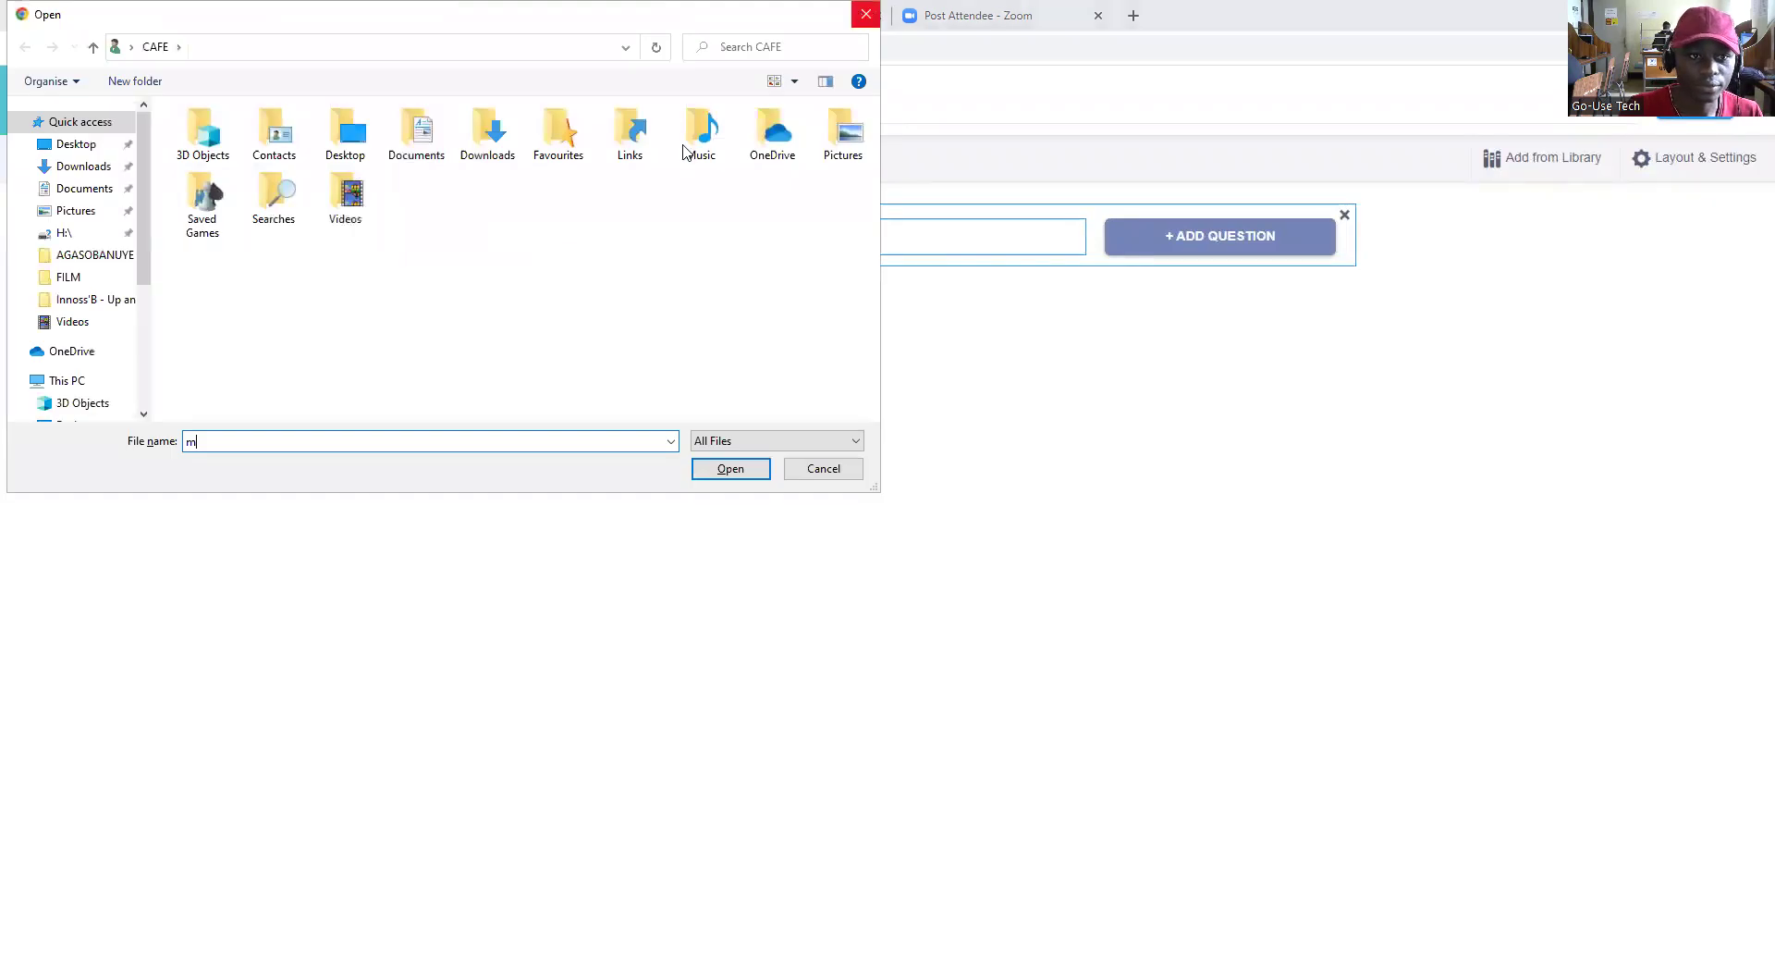
key(Escape)
text(on)
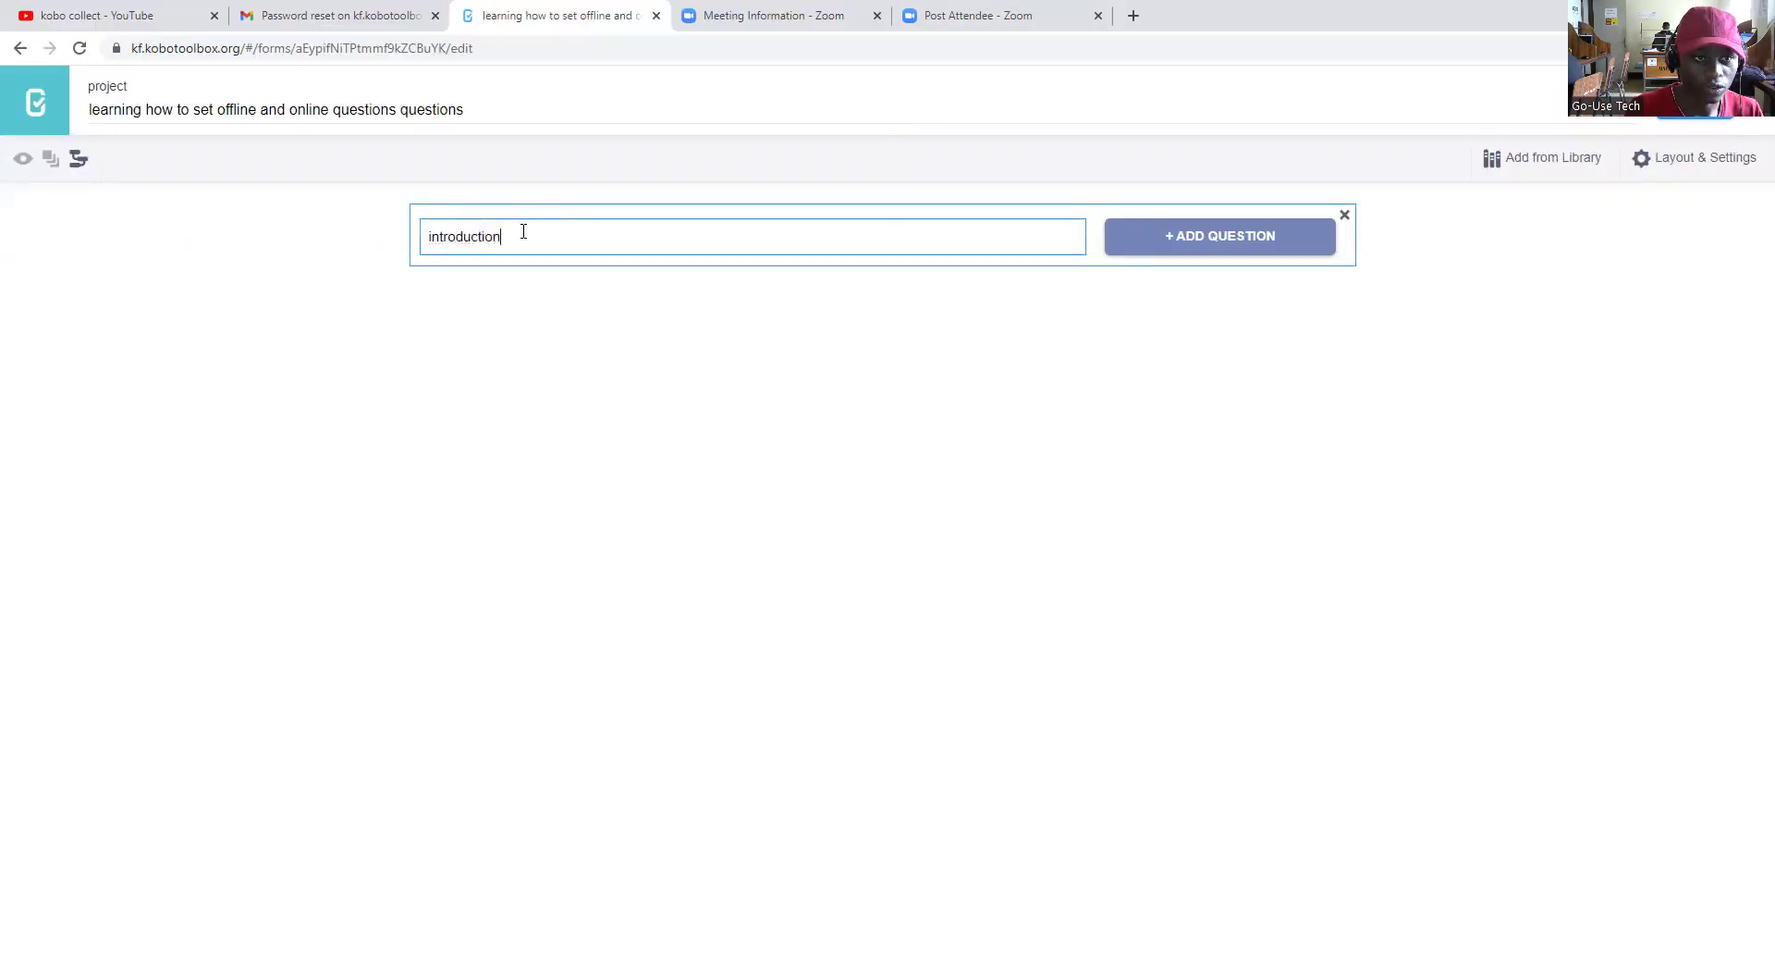
Step: Capitalise the label to 'Introduction' and make it a Note
drag(509, 238, 394, 252)
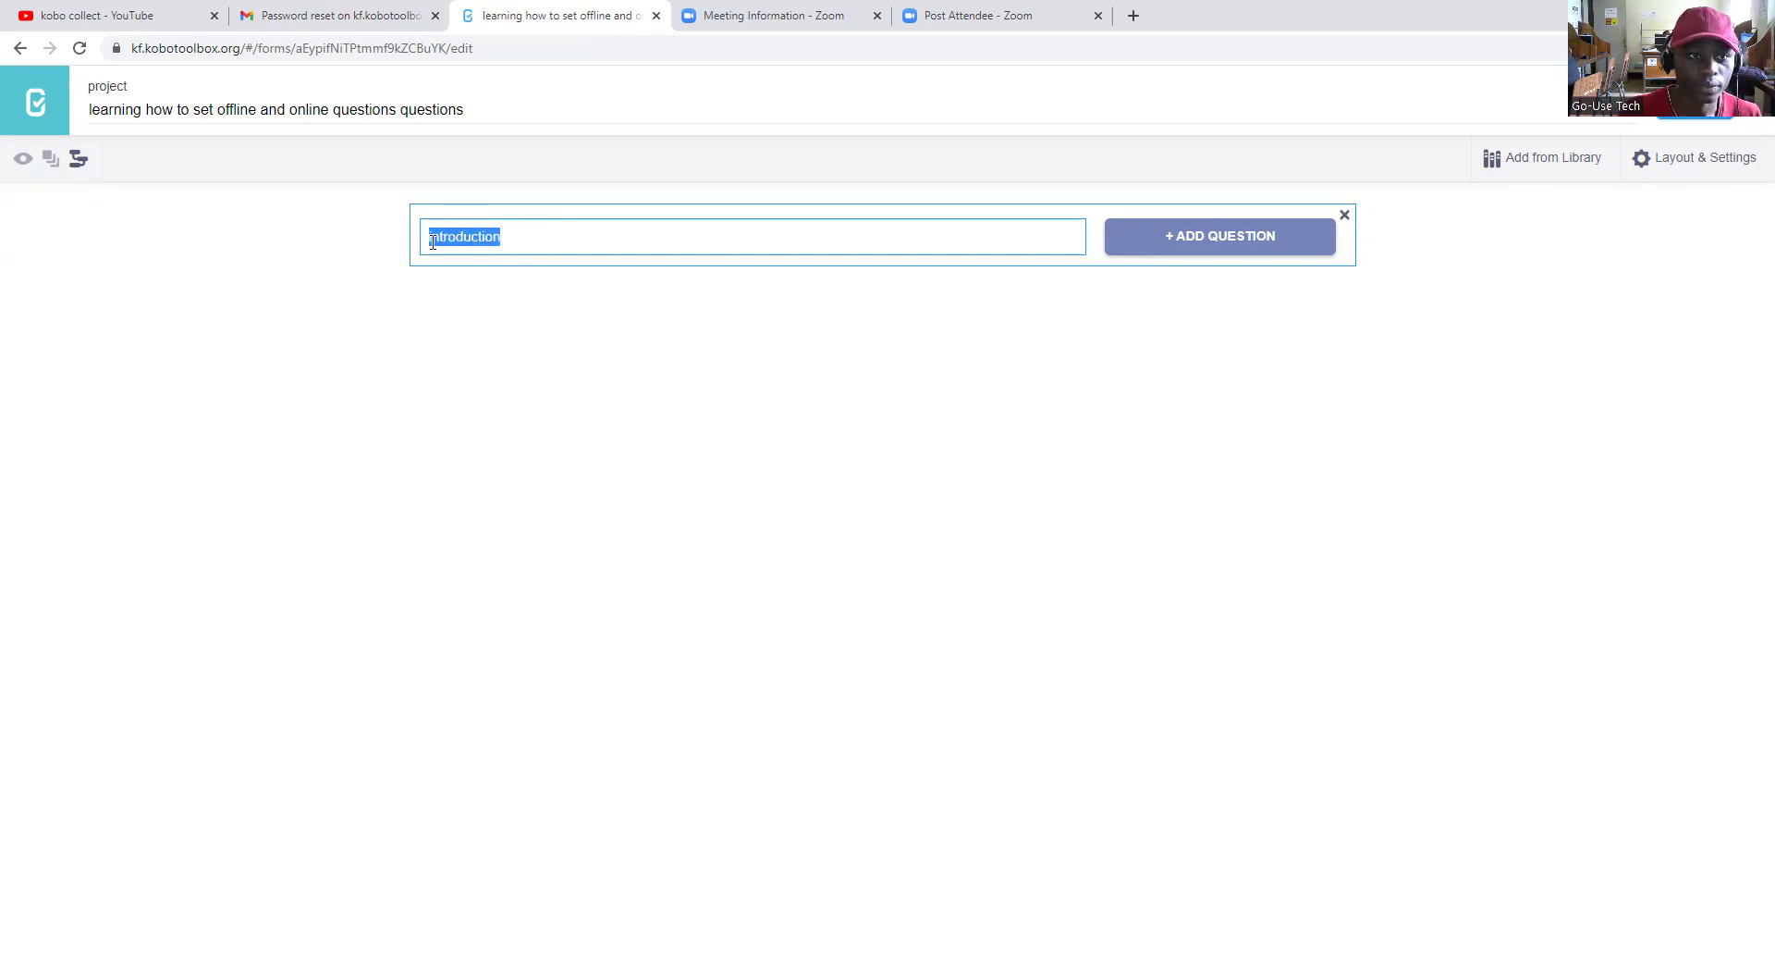
click(432, 242)
key(BackSpace)
text(I)
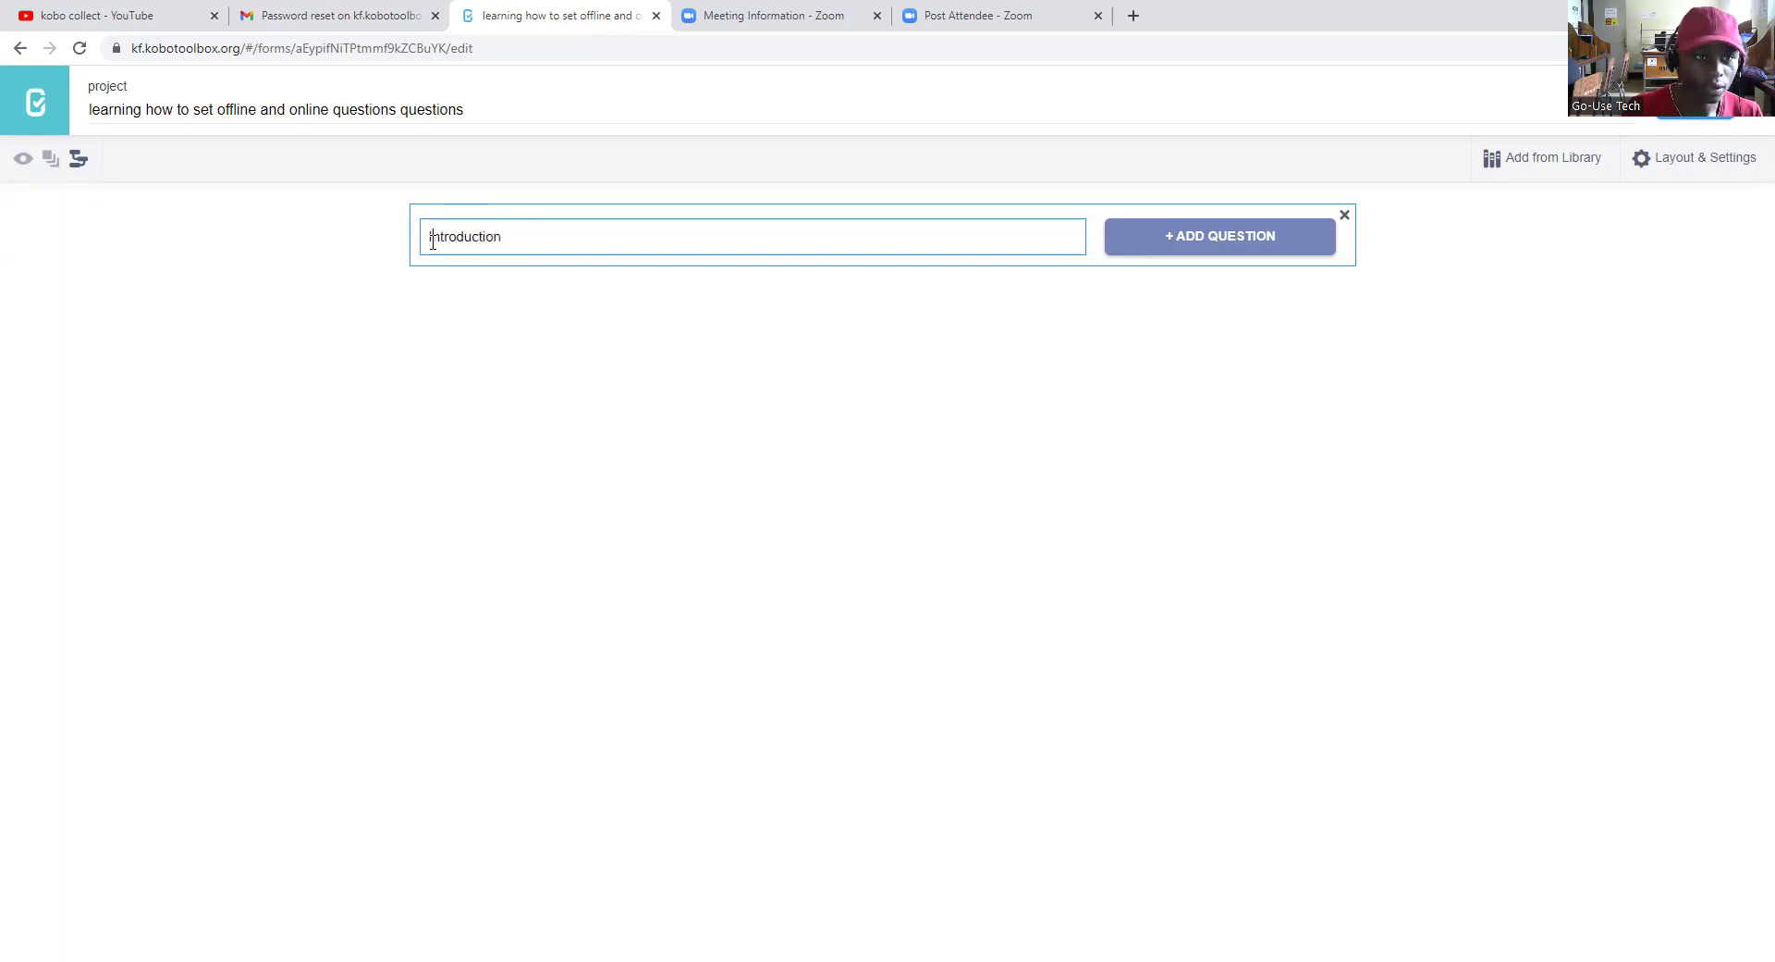
click(1215, 239)
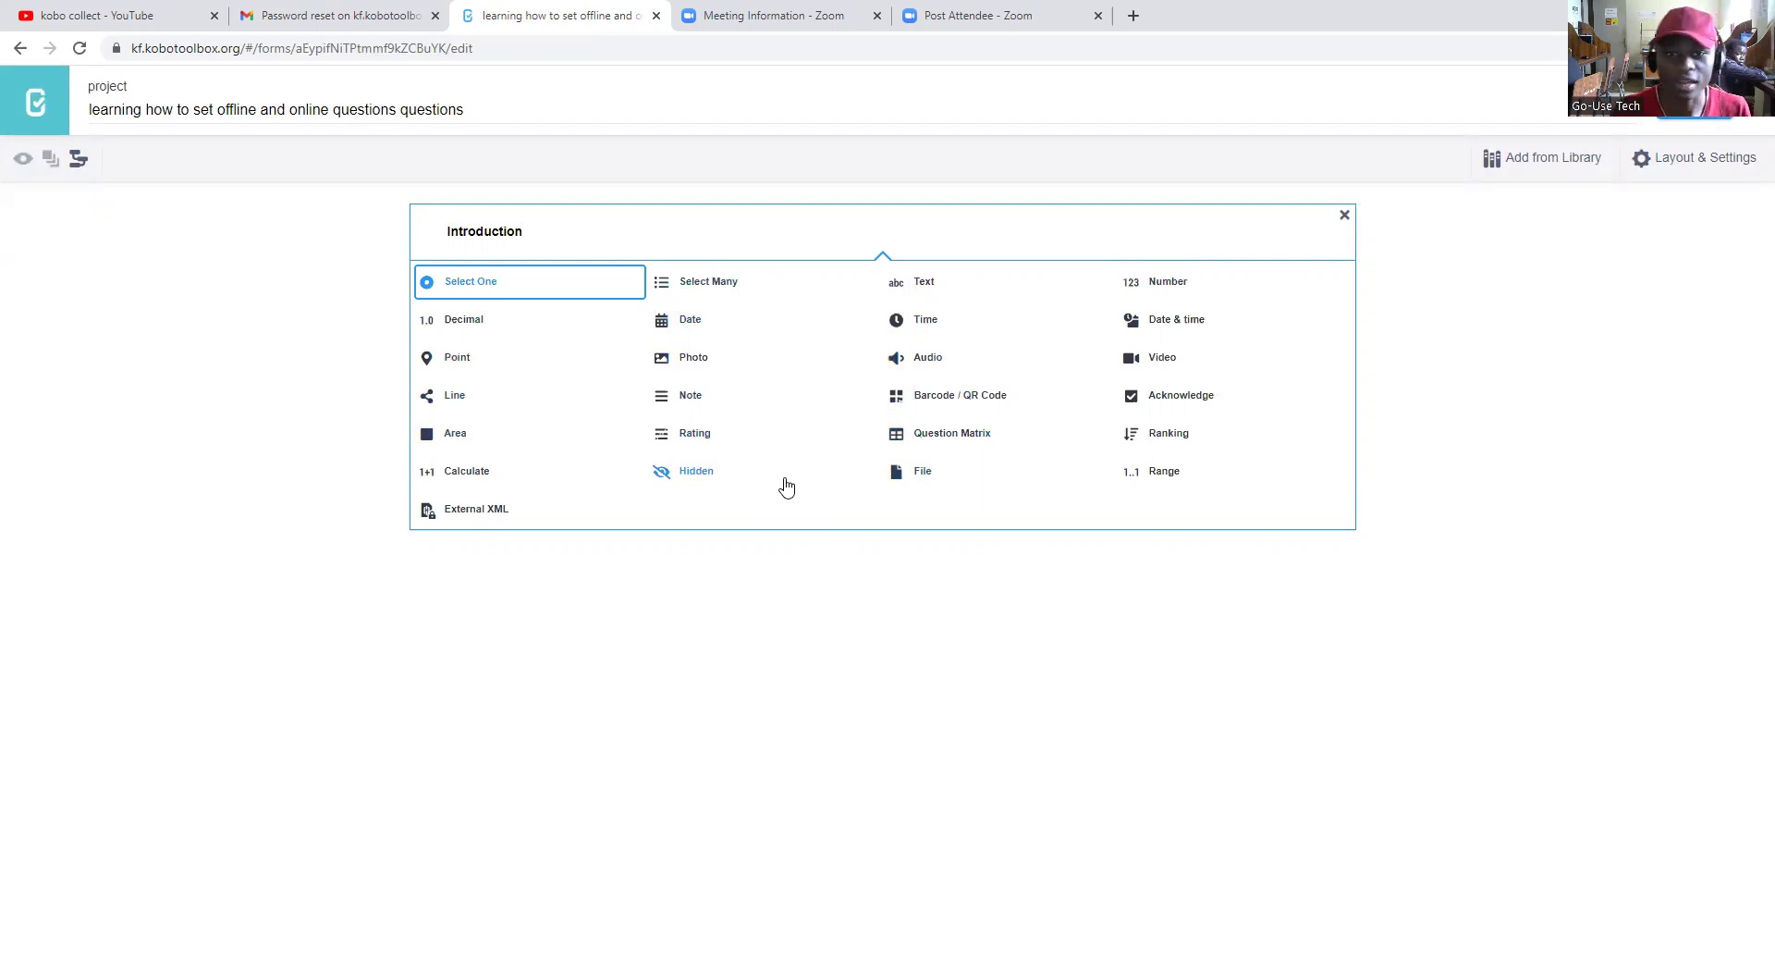
click(709, 407)
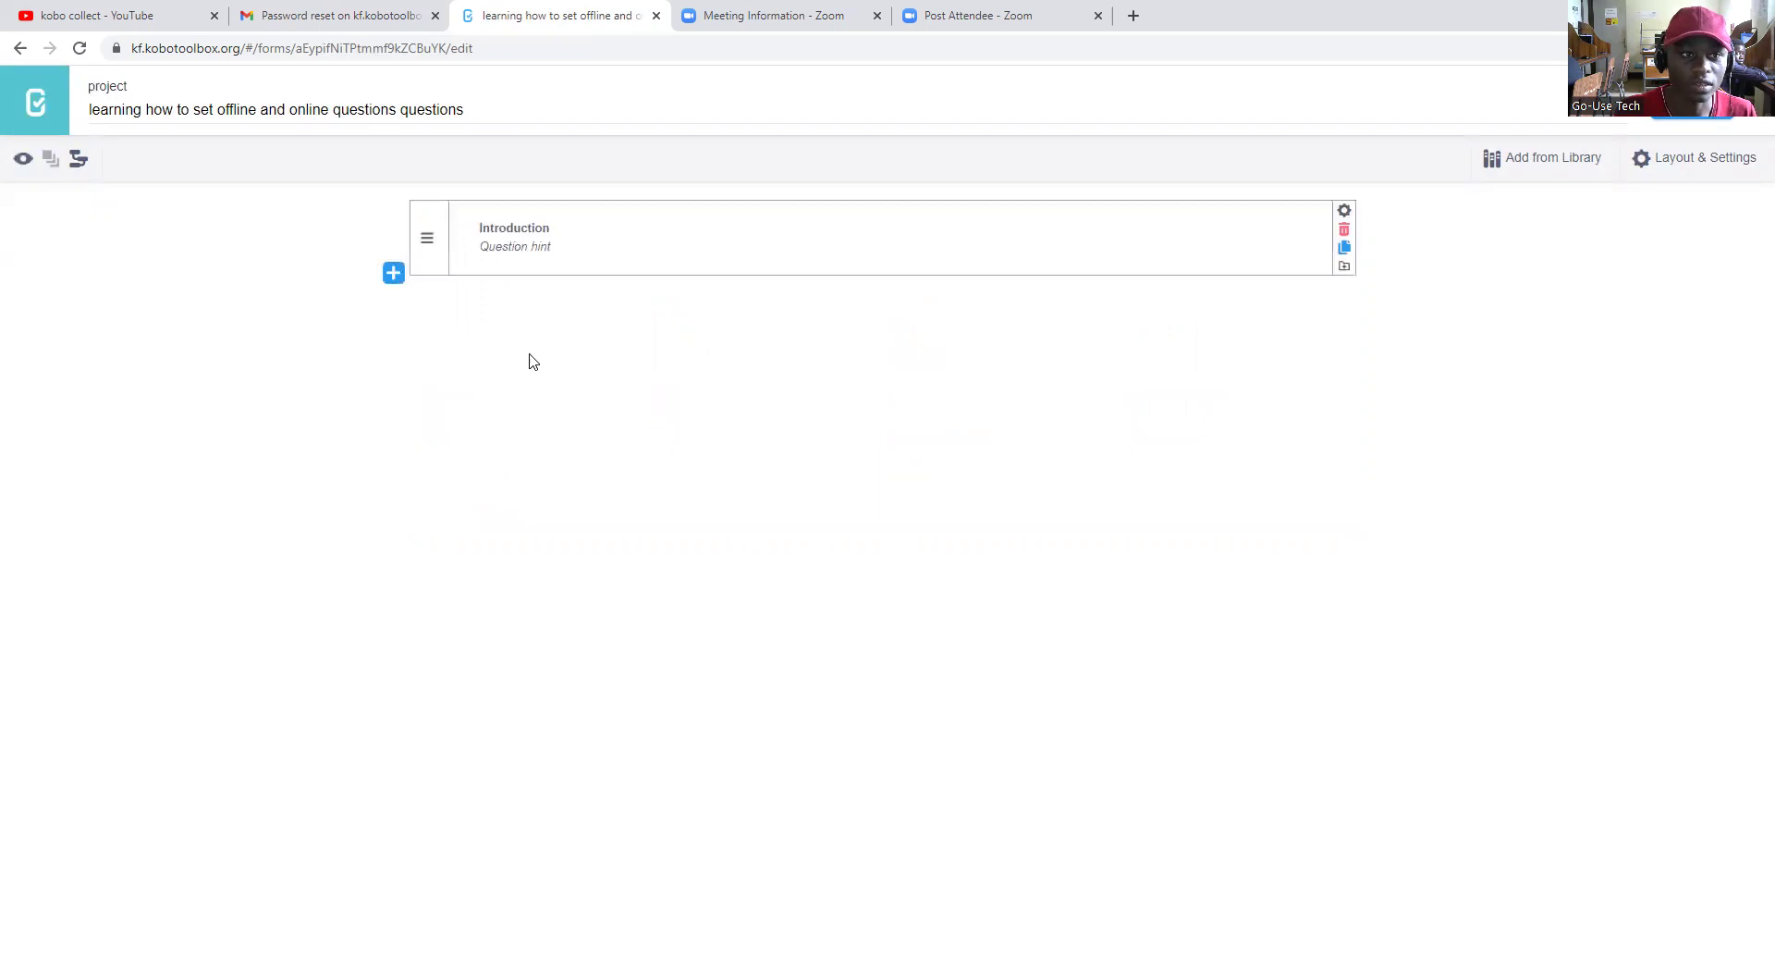
Step: Add a Note reading 'in this survey we are gonna learn how to create online and offline survey questions'
click(393, 273)
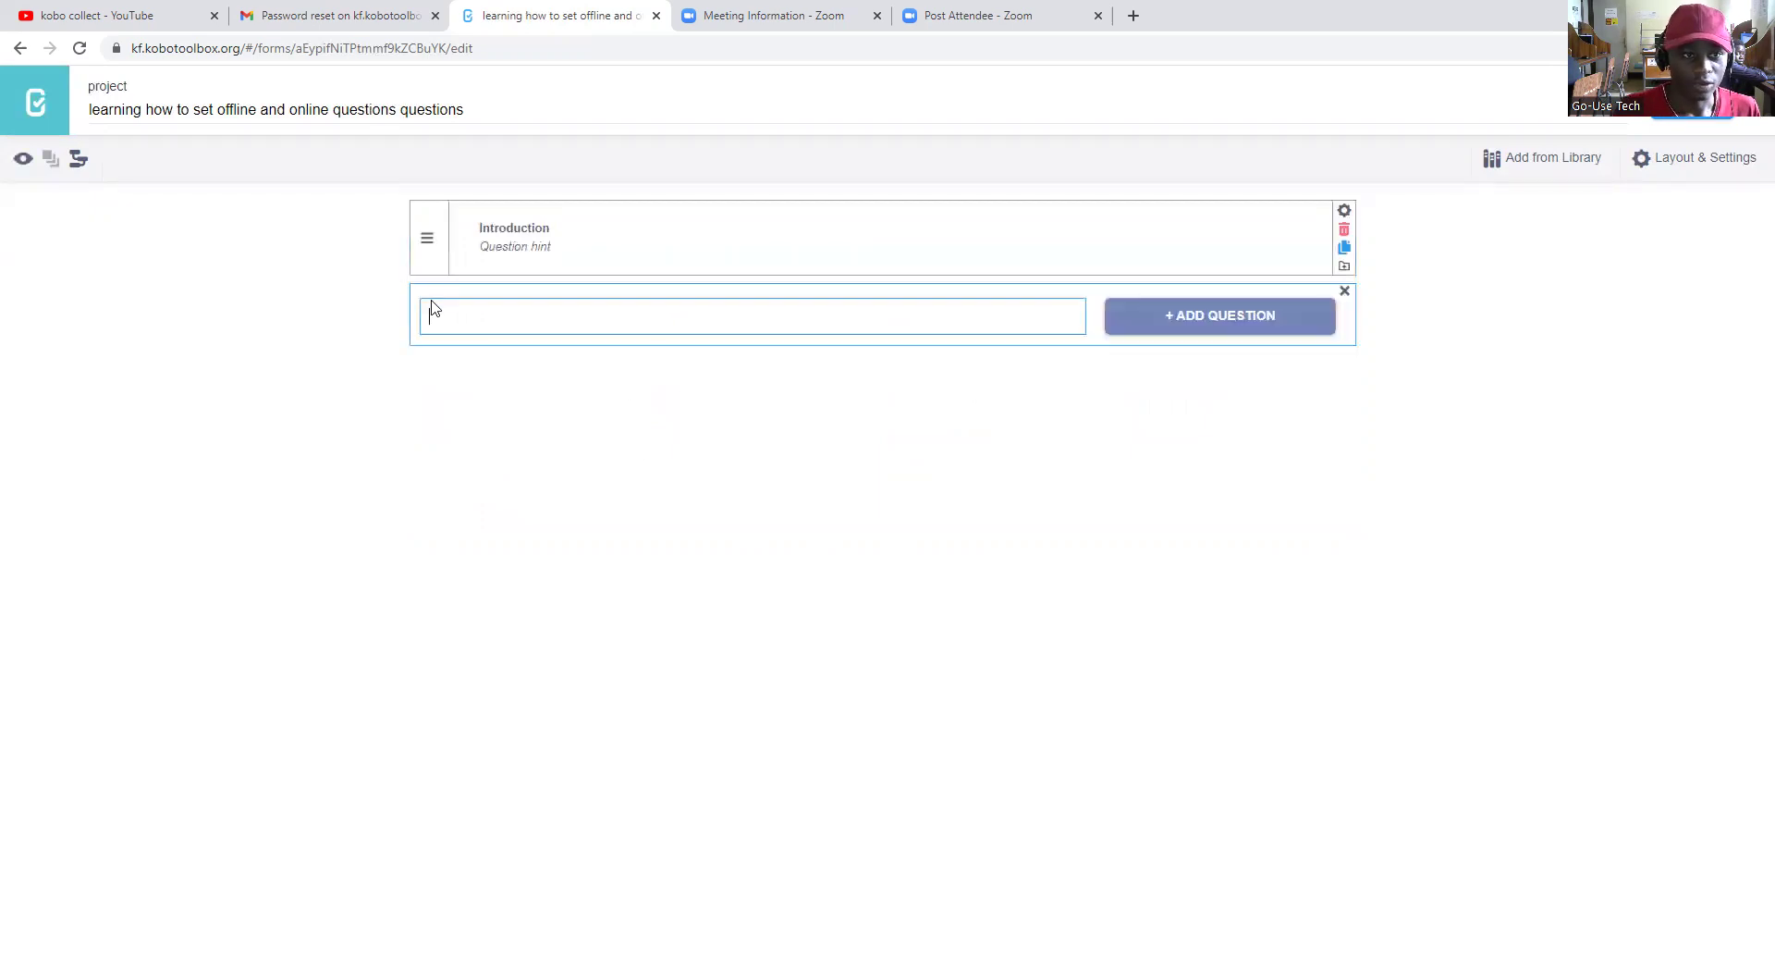
text(in thi)
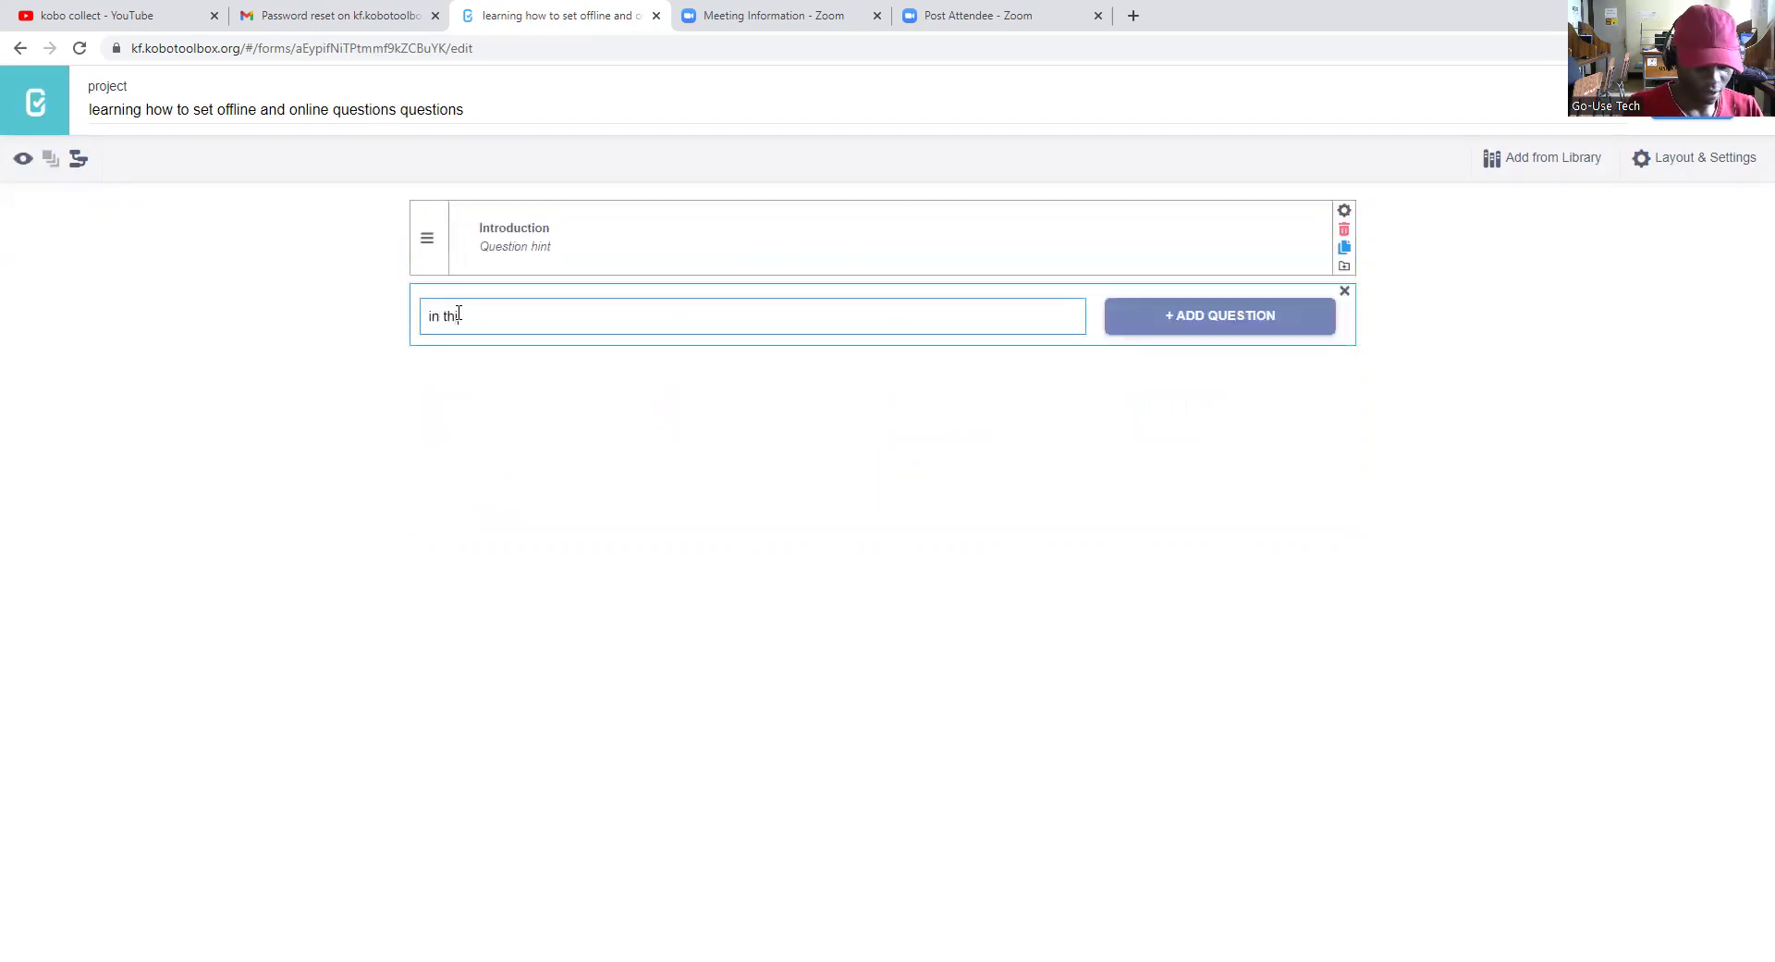
text(s survey )
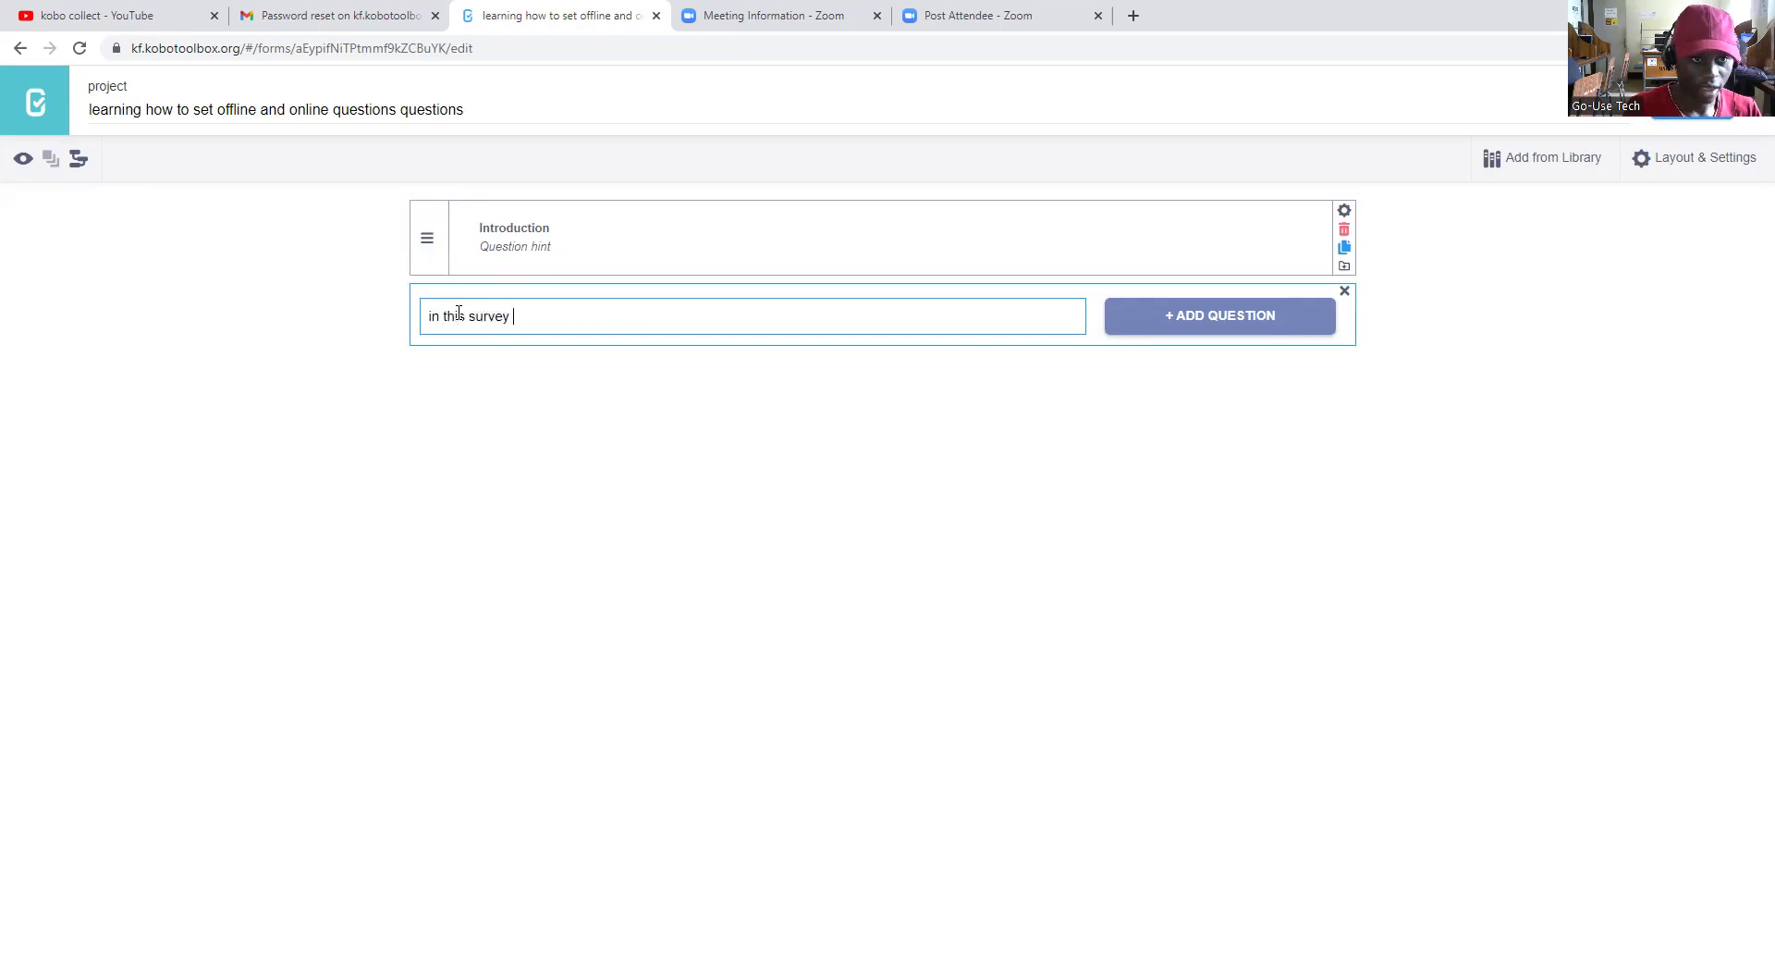
text(we ar)
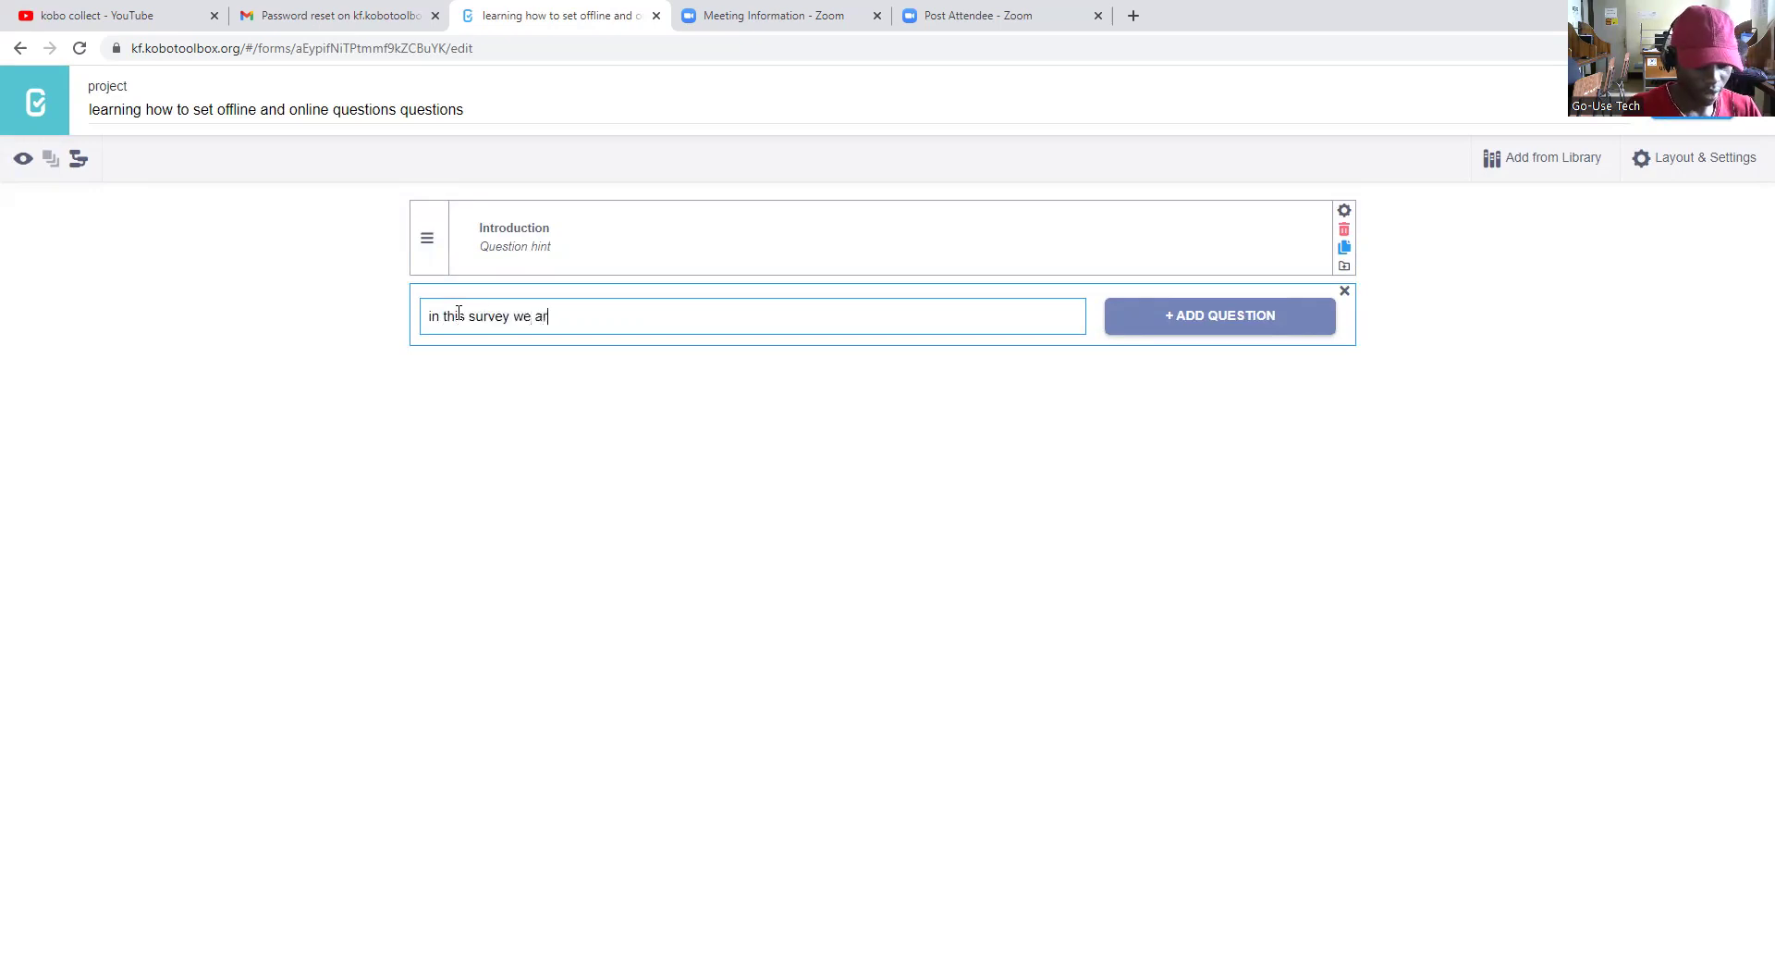
text(e gonna )
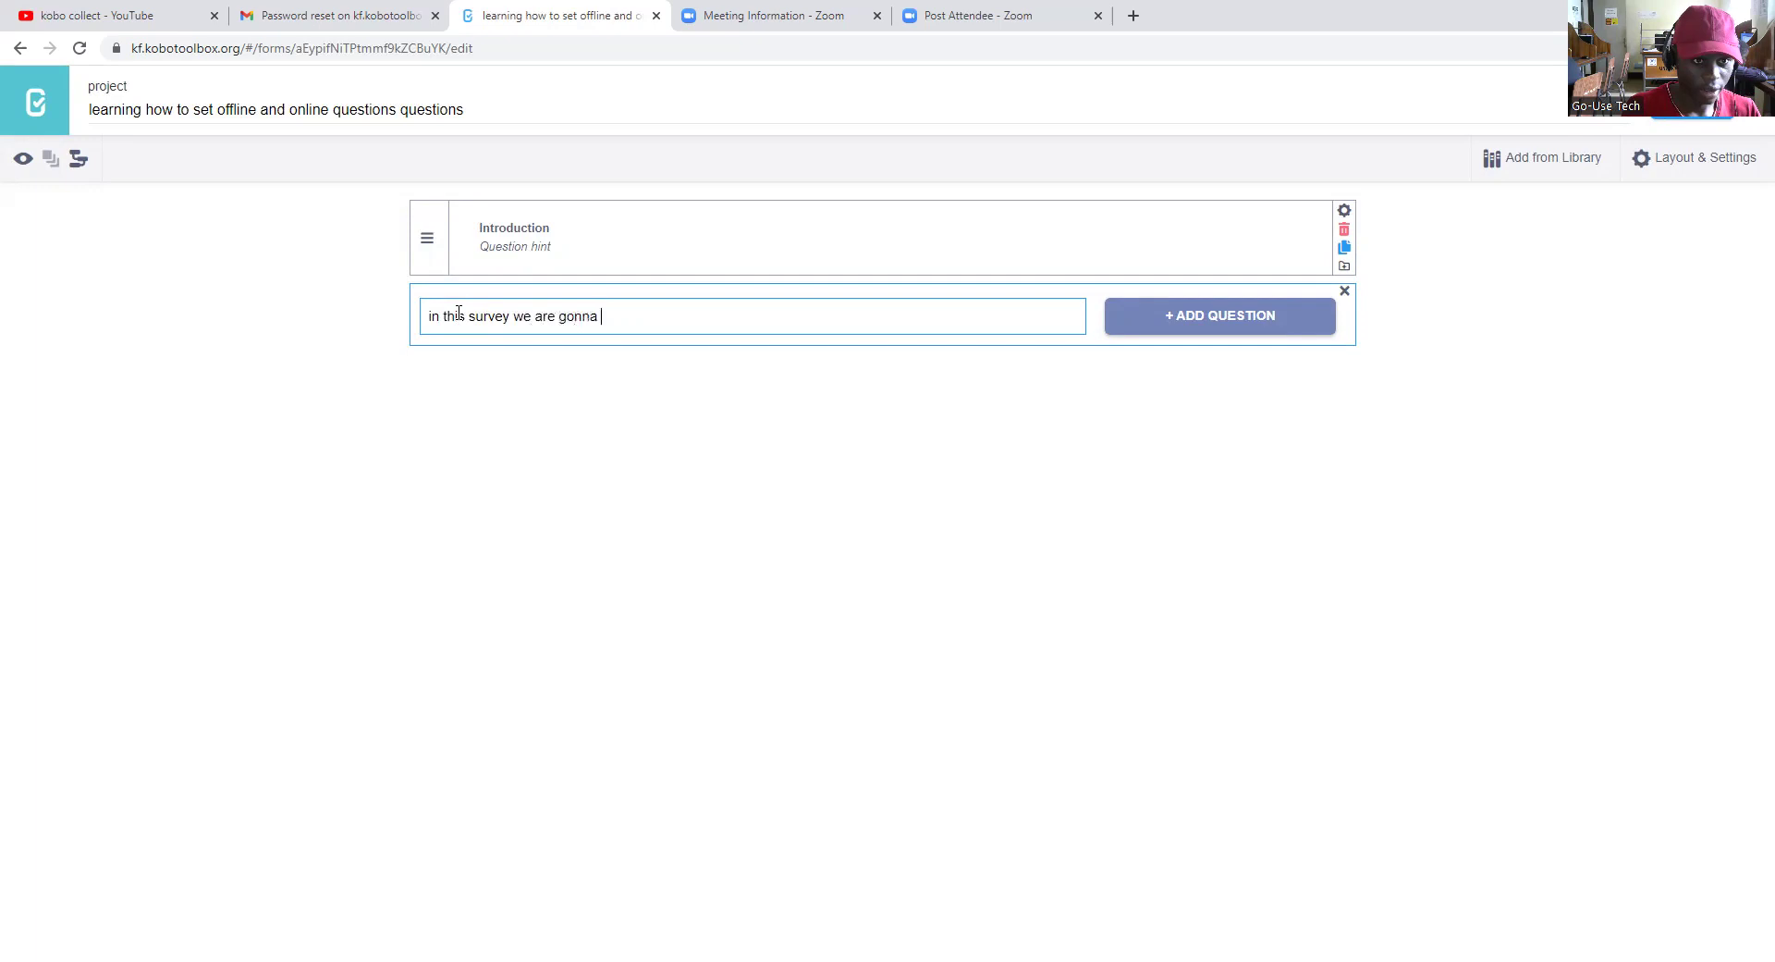
text(learn )
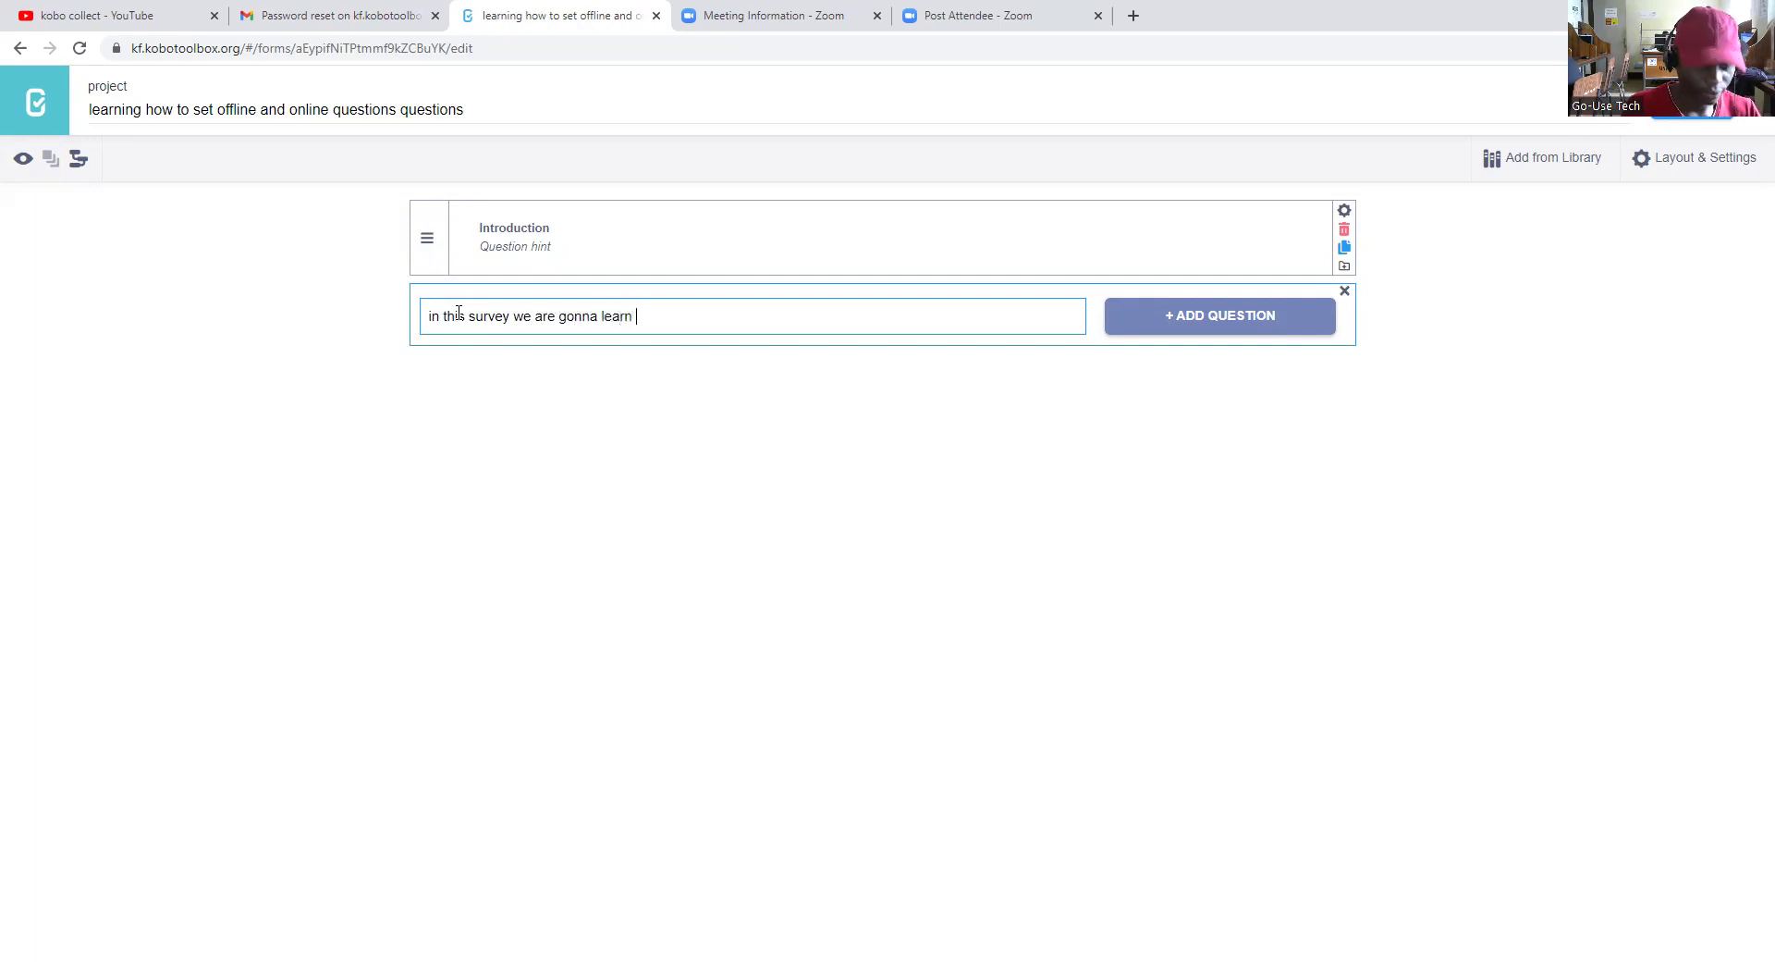
text(how to c)
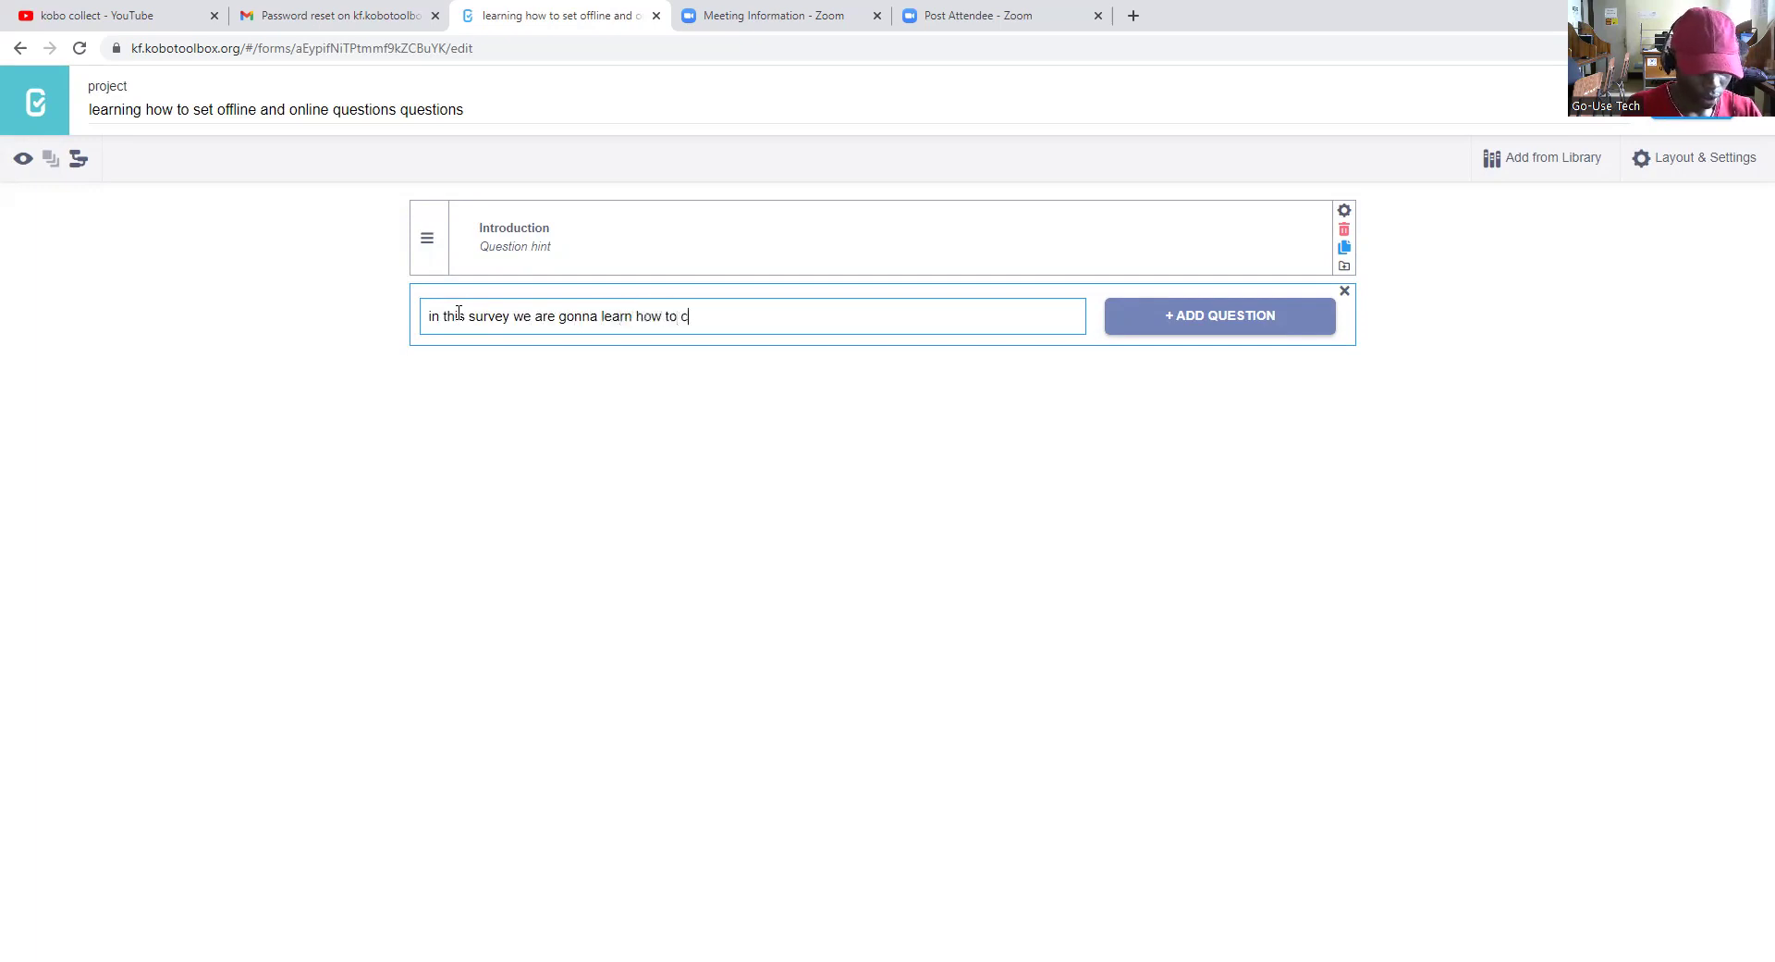
text(reate )
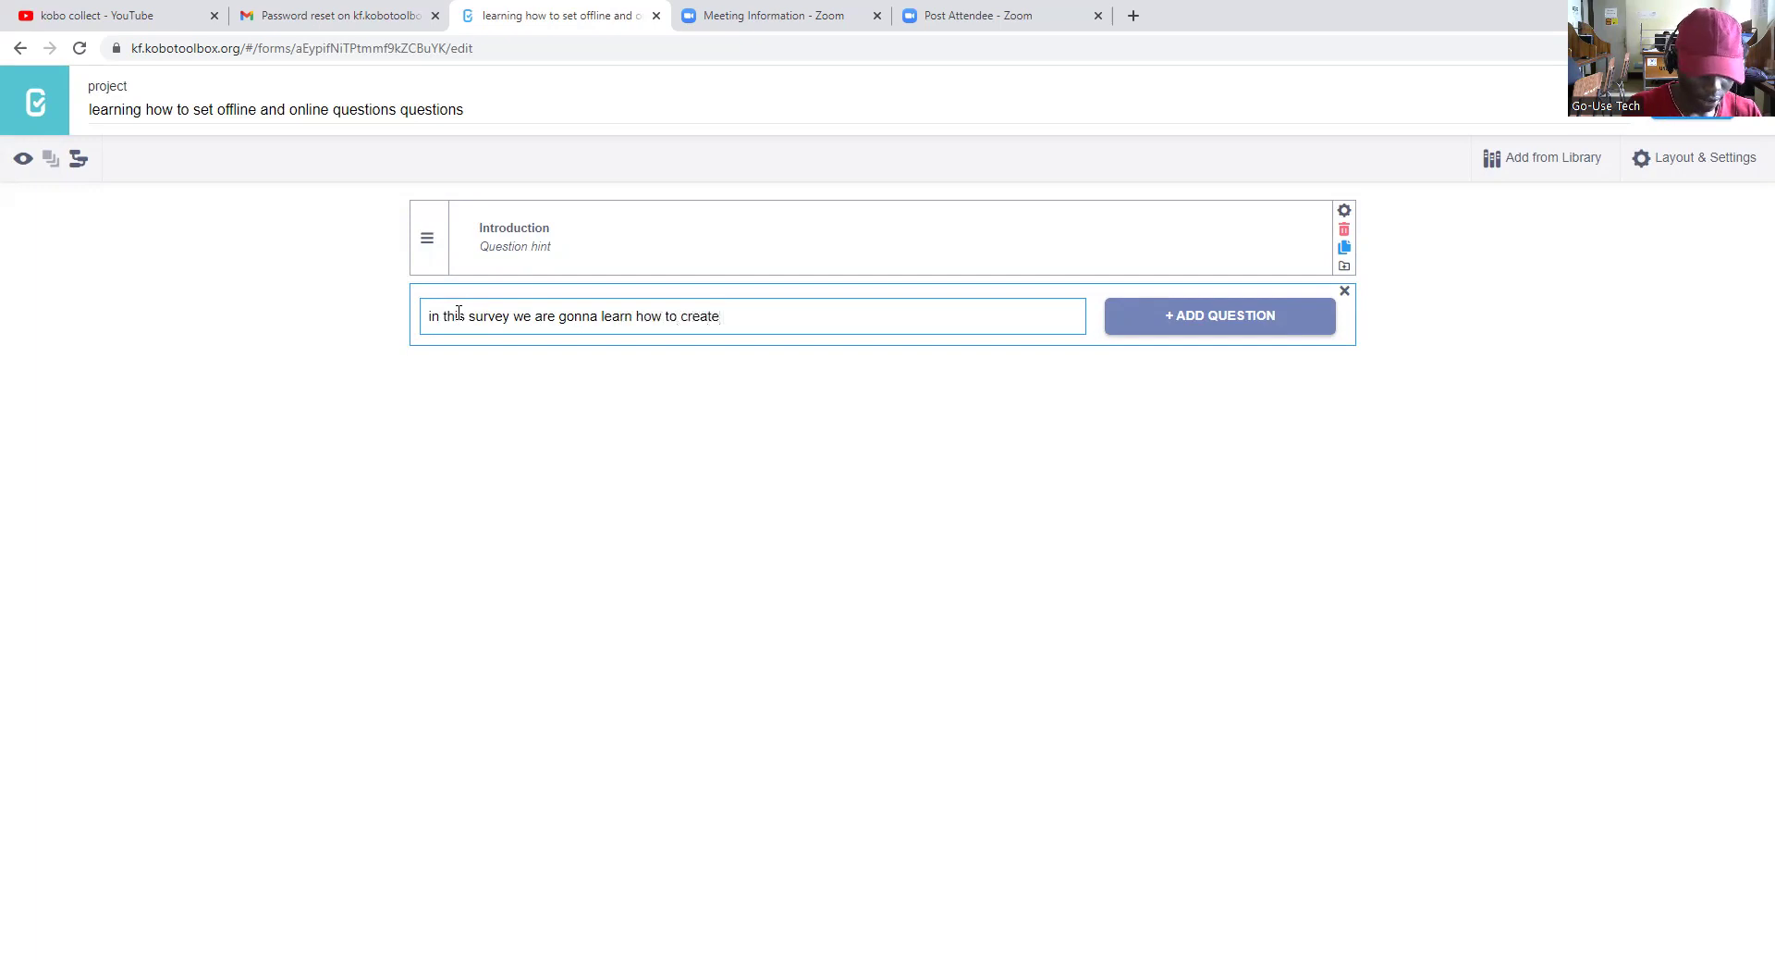
text(online and )
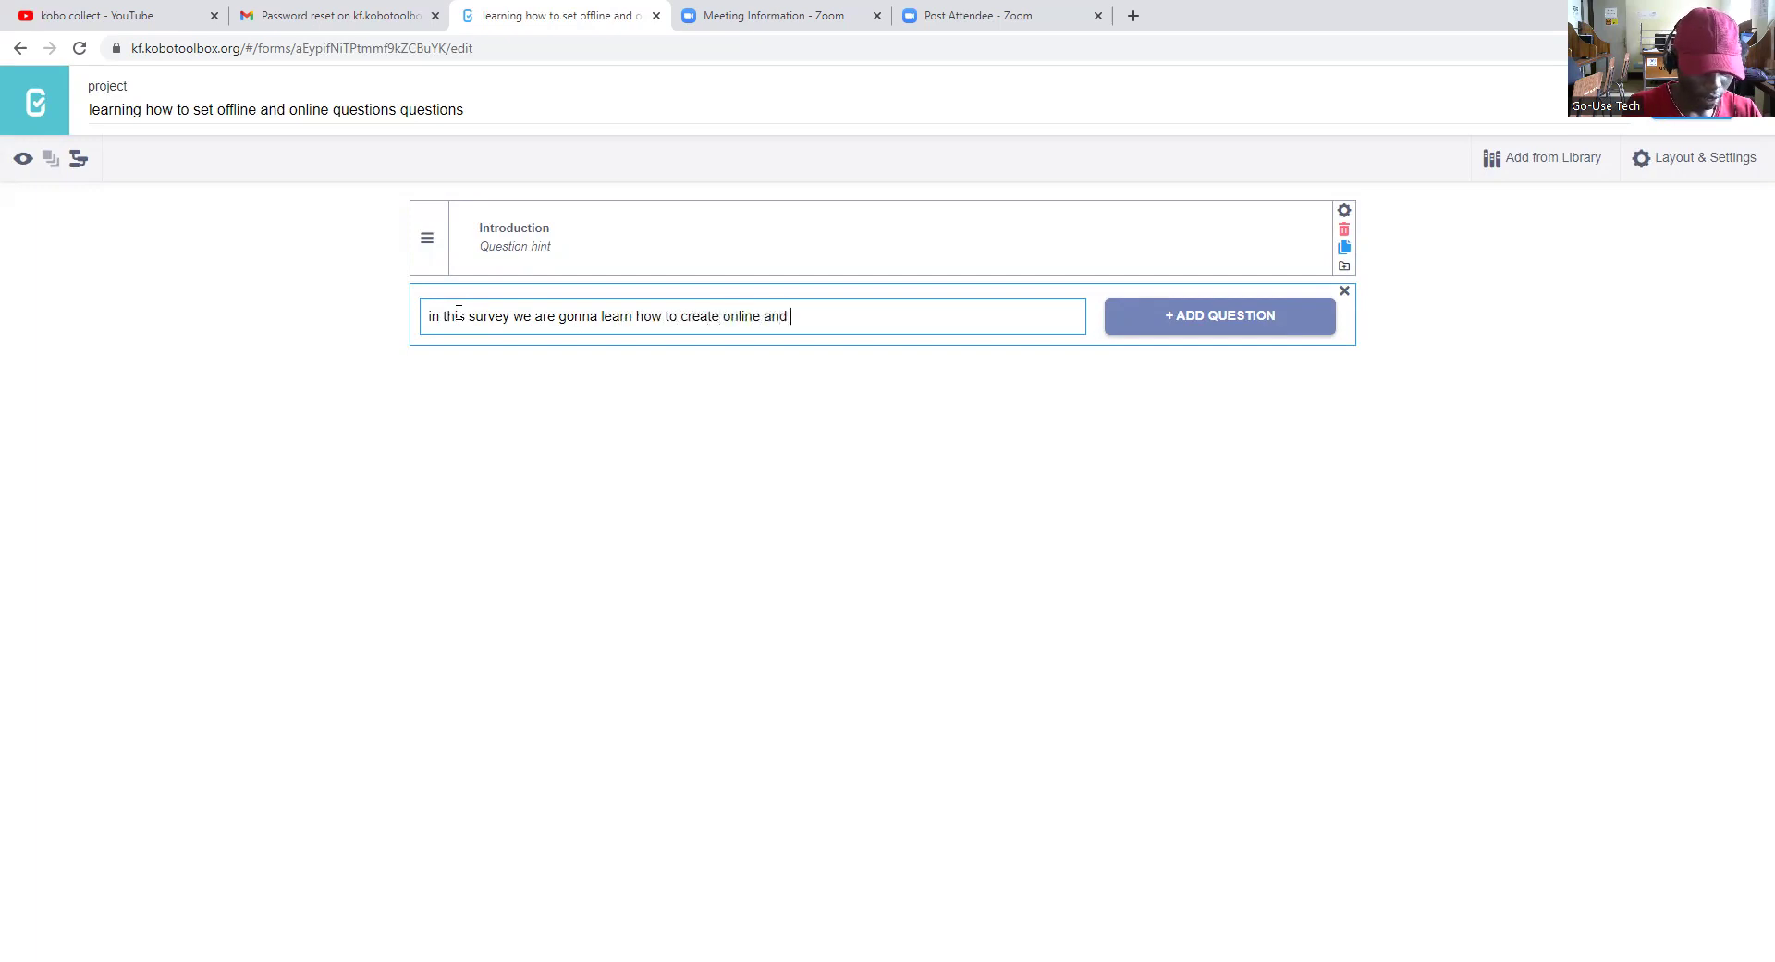
text(offline )
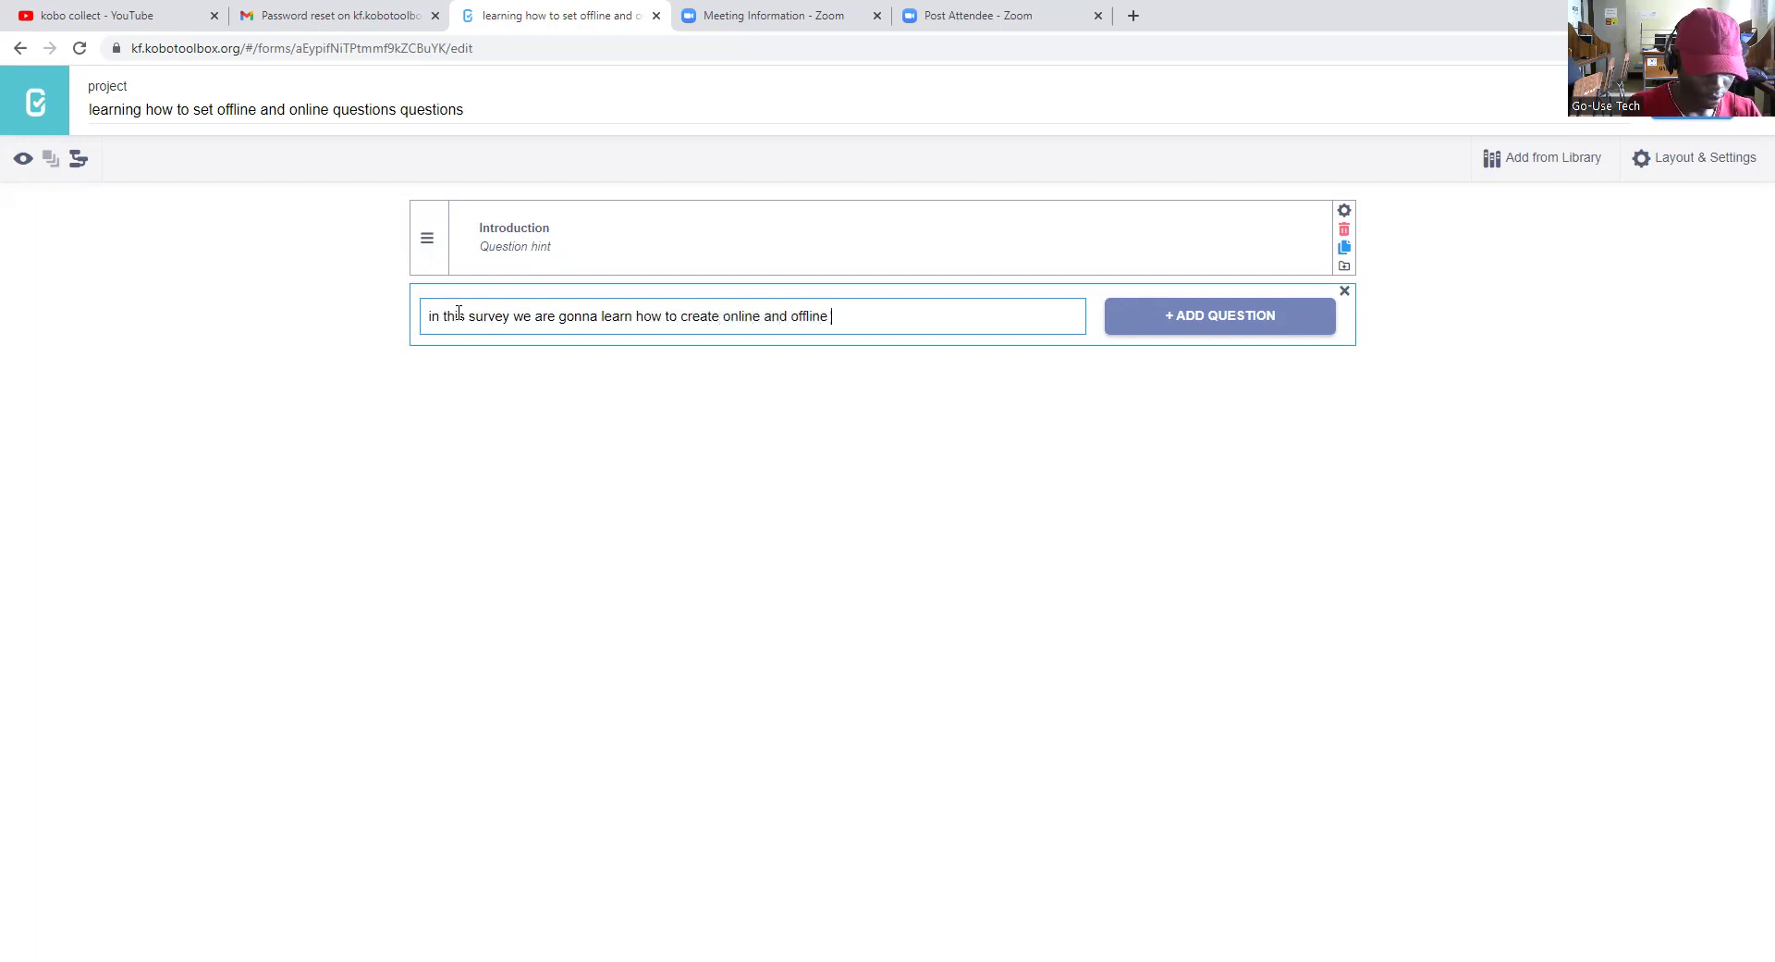
text(survey qu)
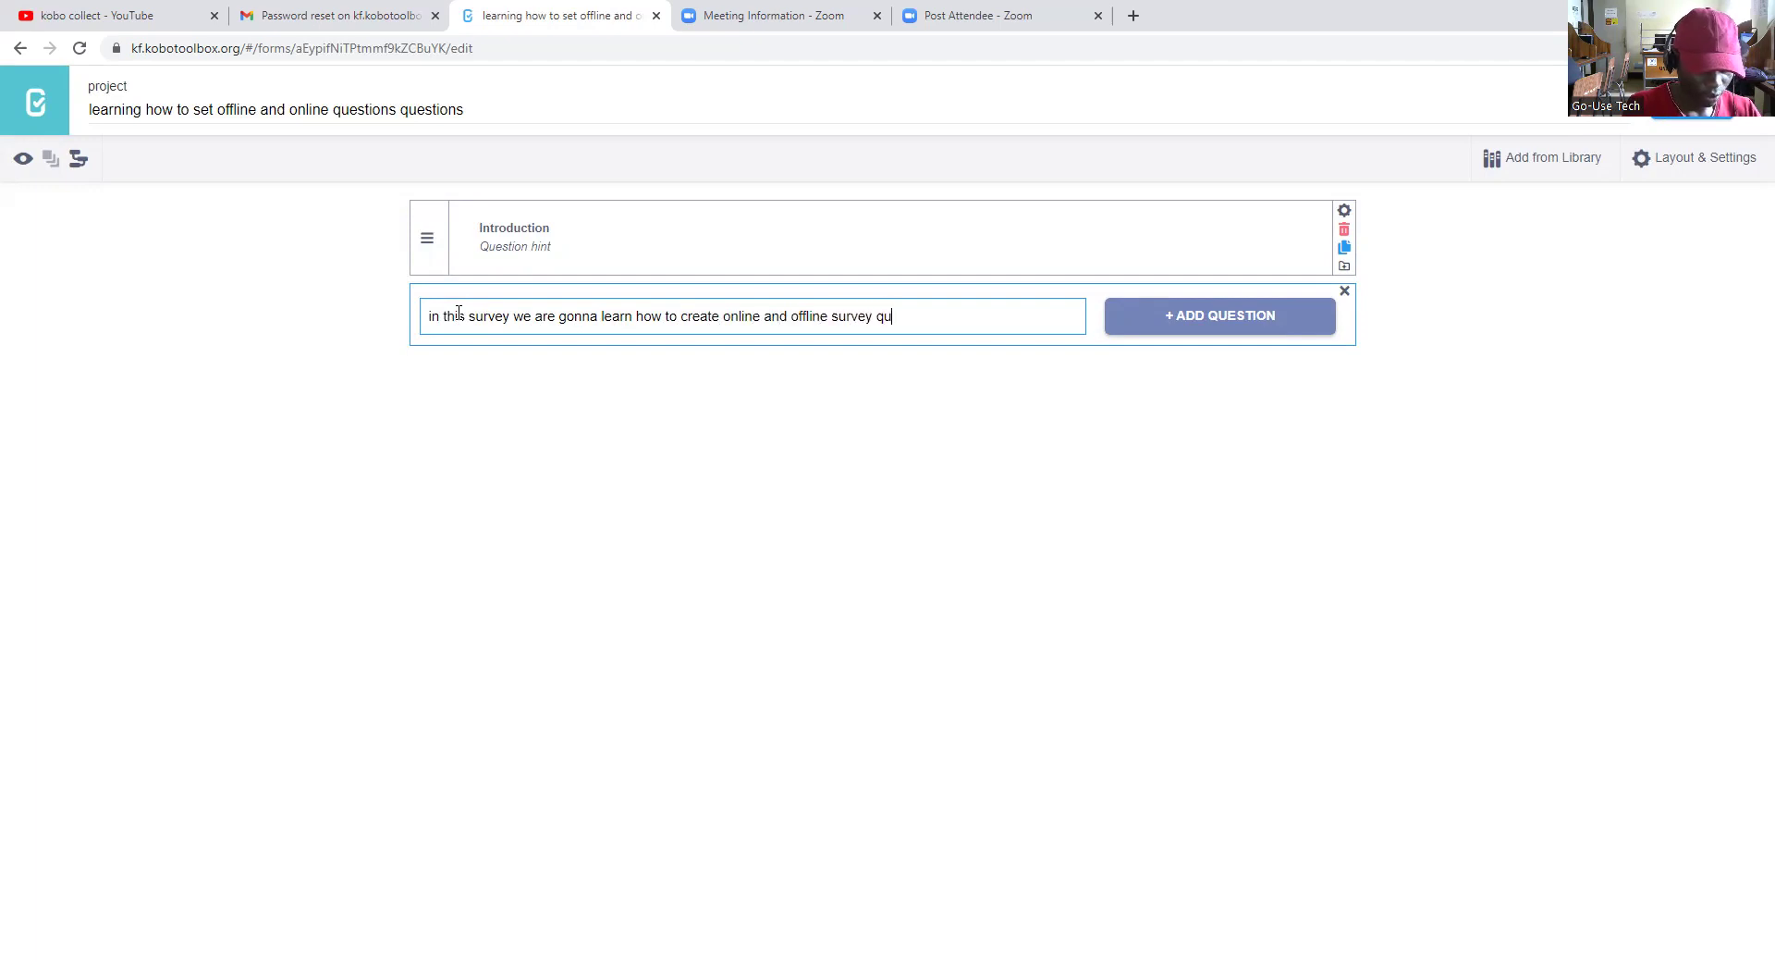
text(estions)
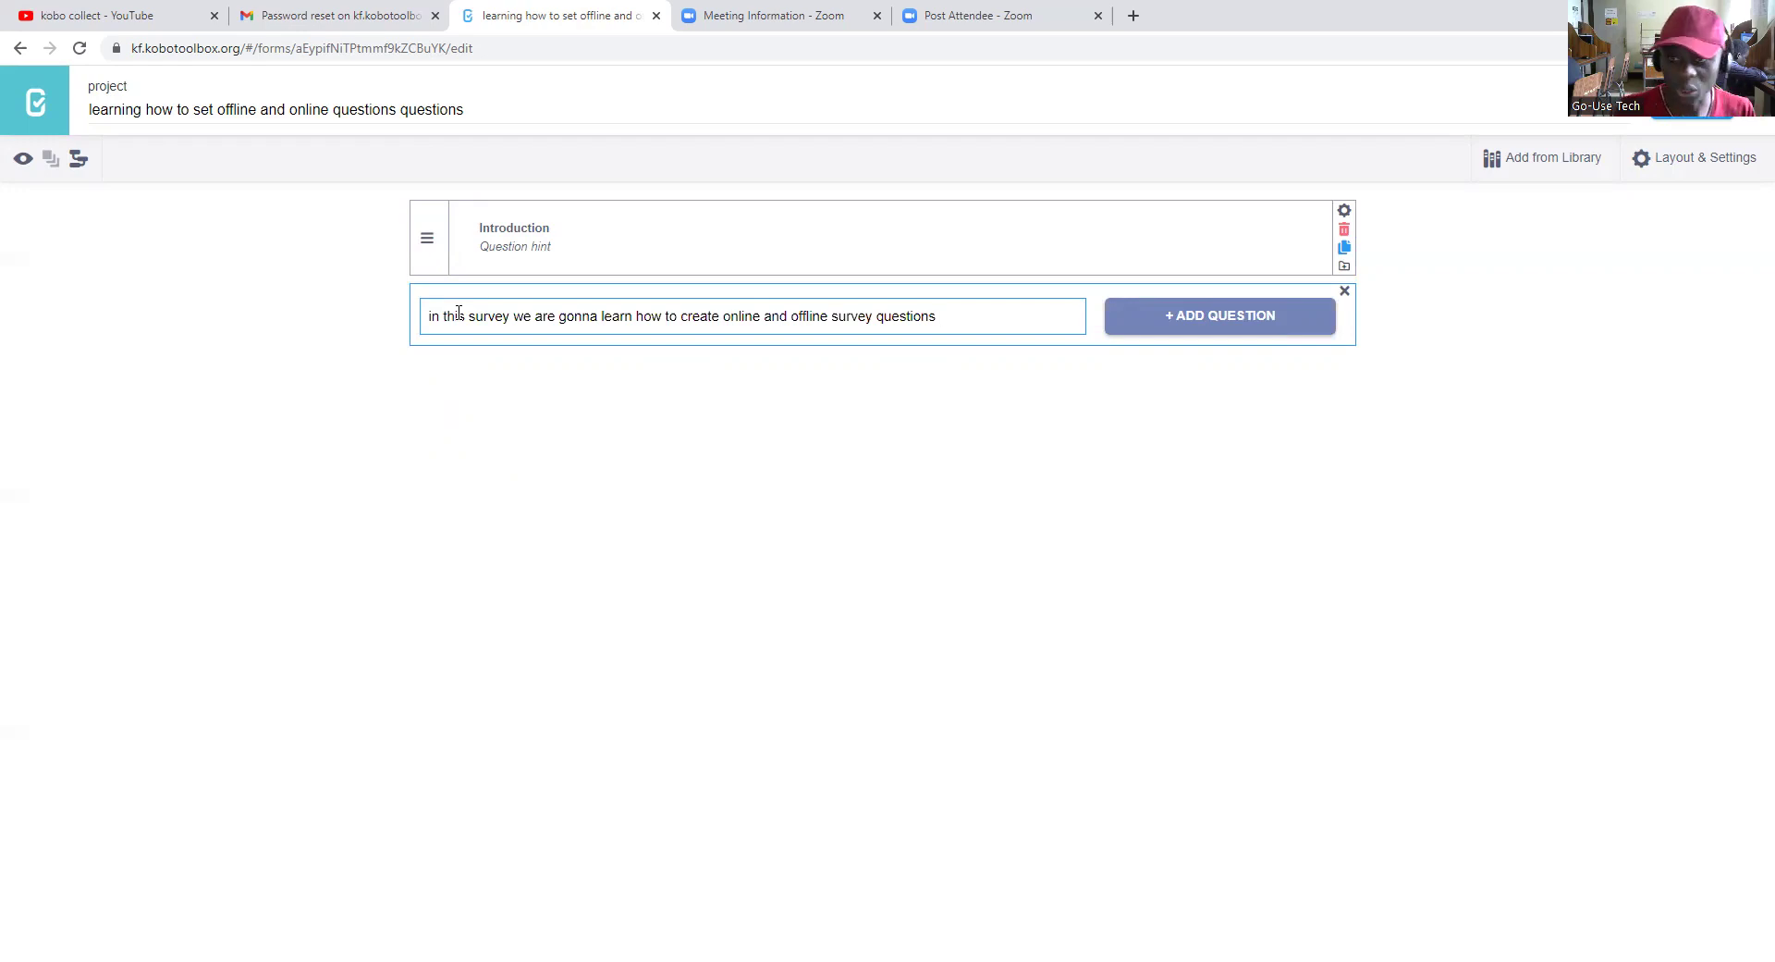
click(1223, 326)
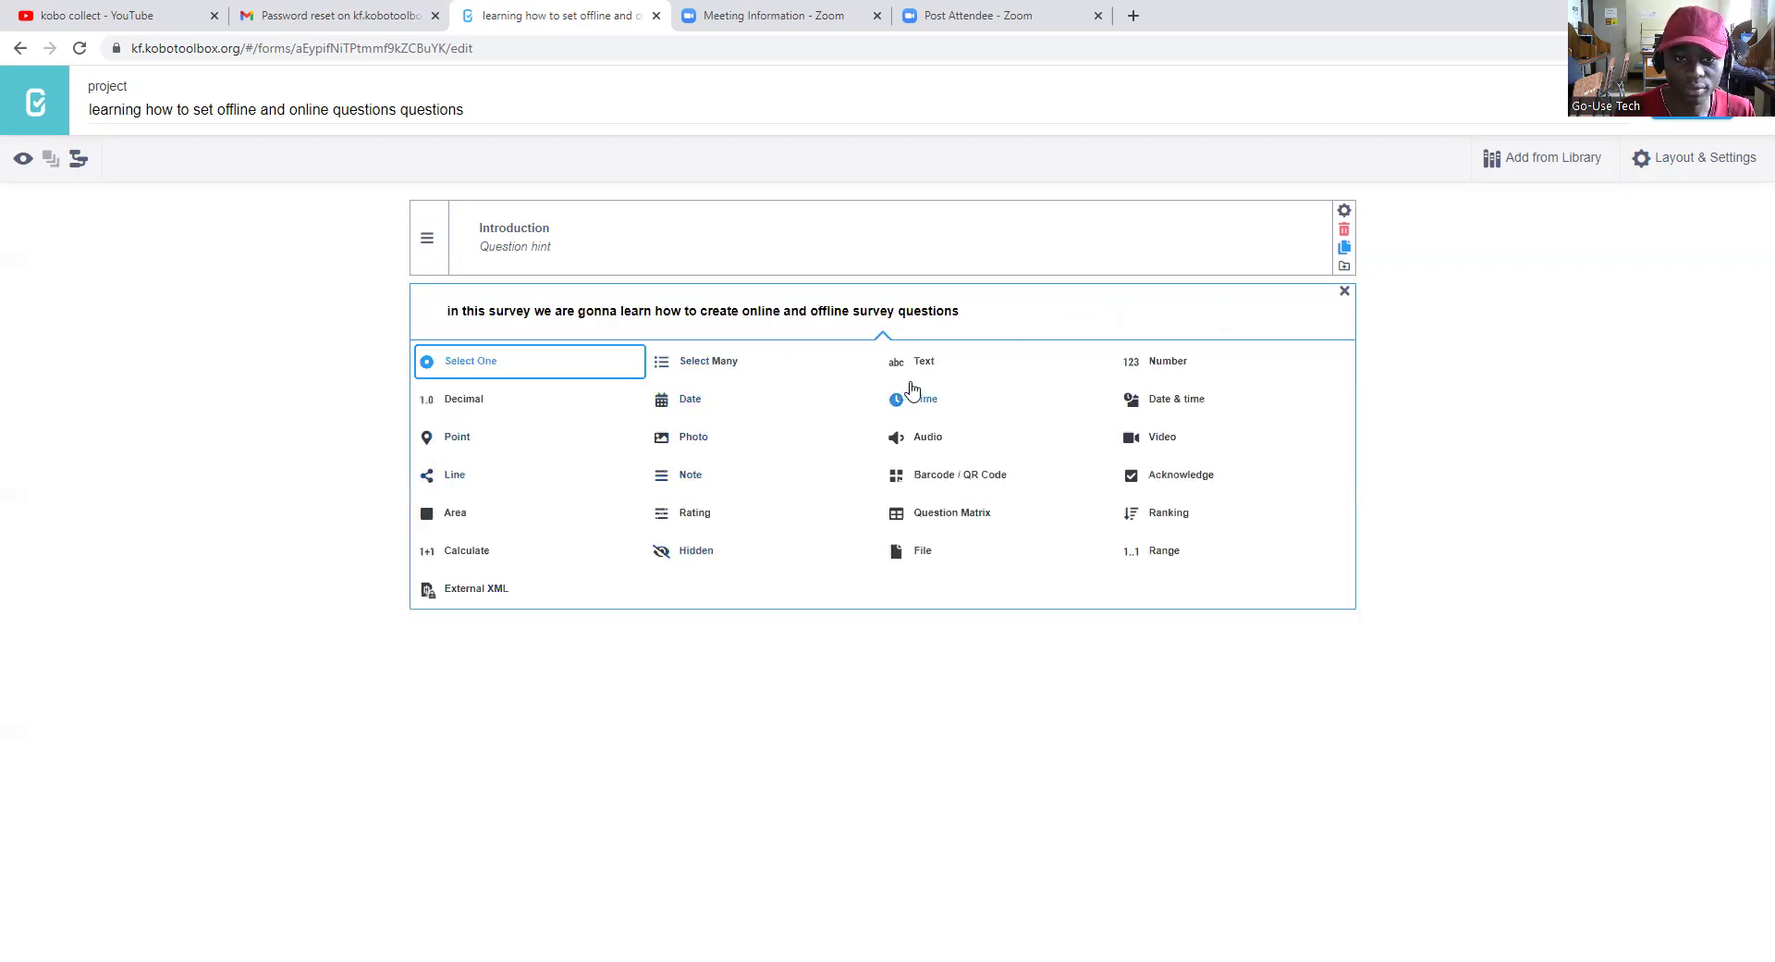
click(691, 475)
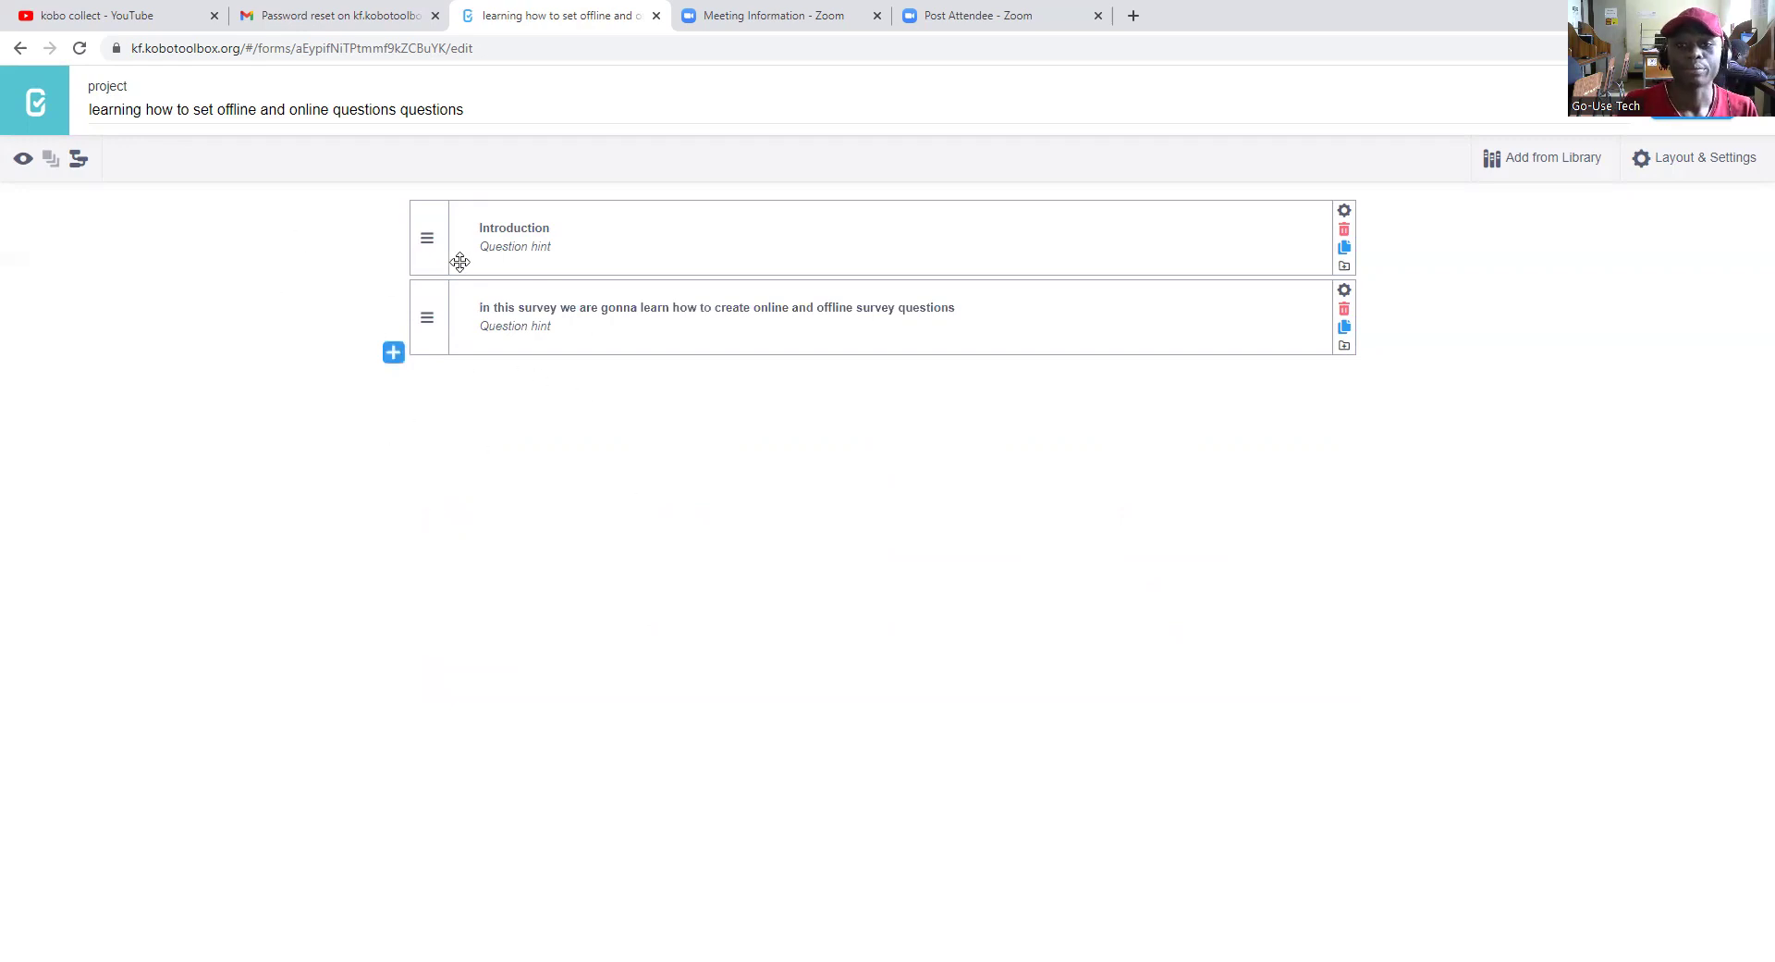
Step: Add a Text question 'what is your name' and open a blank question below it
click(393, 353)
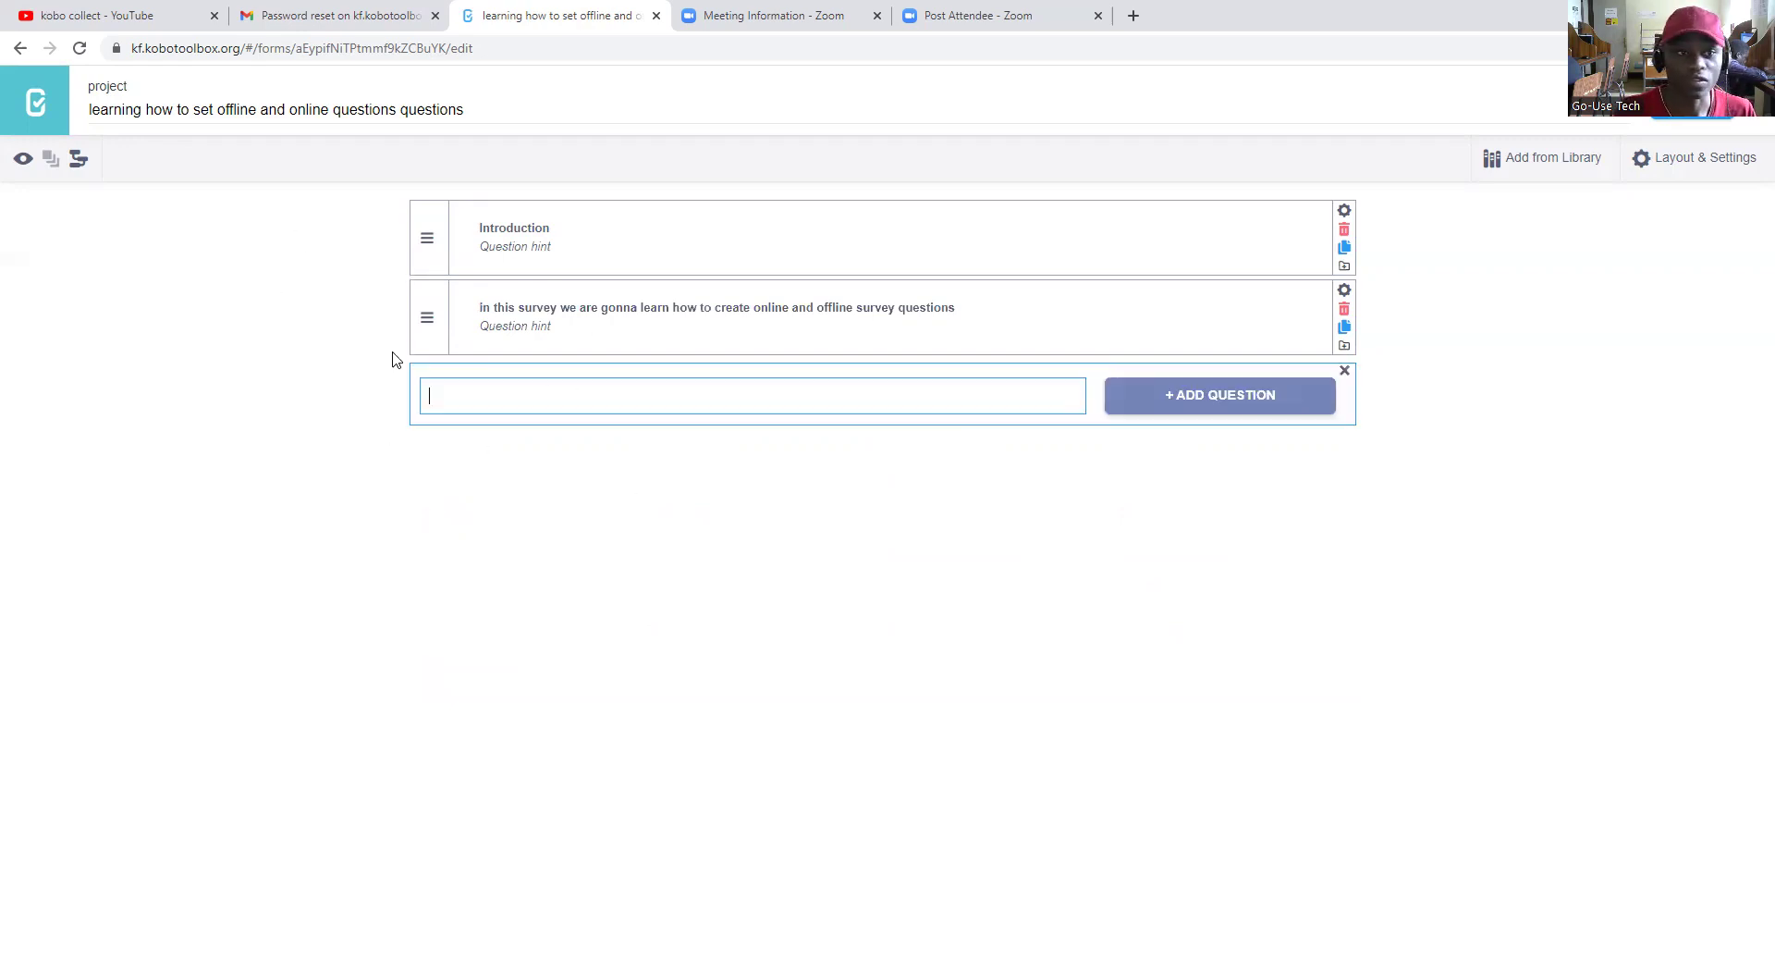
text(what )
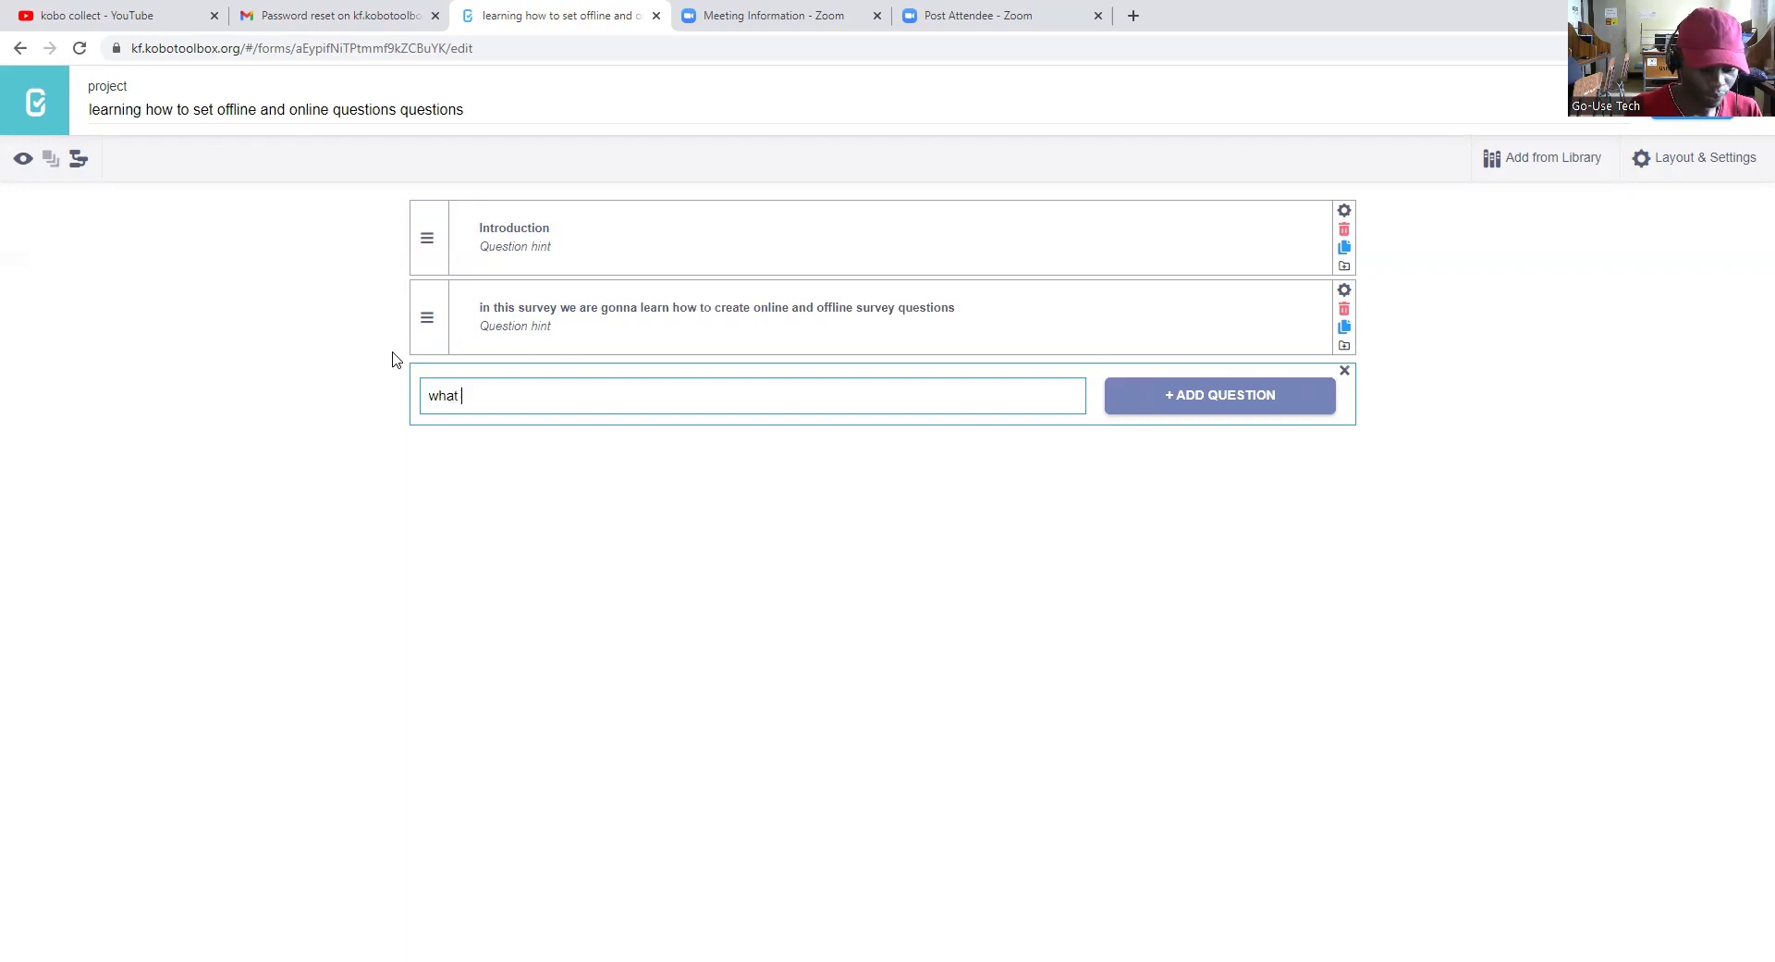
text(is your name)
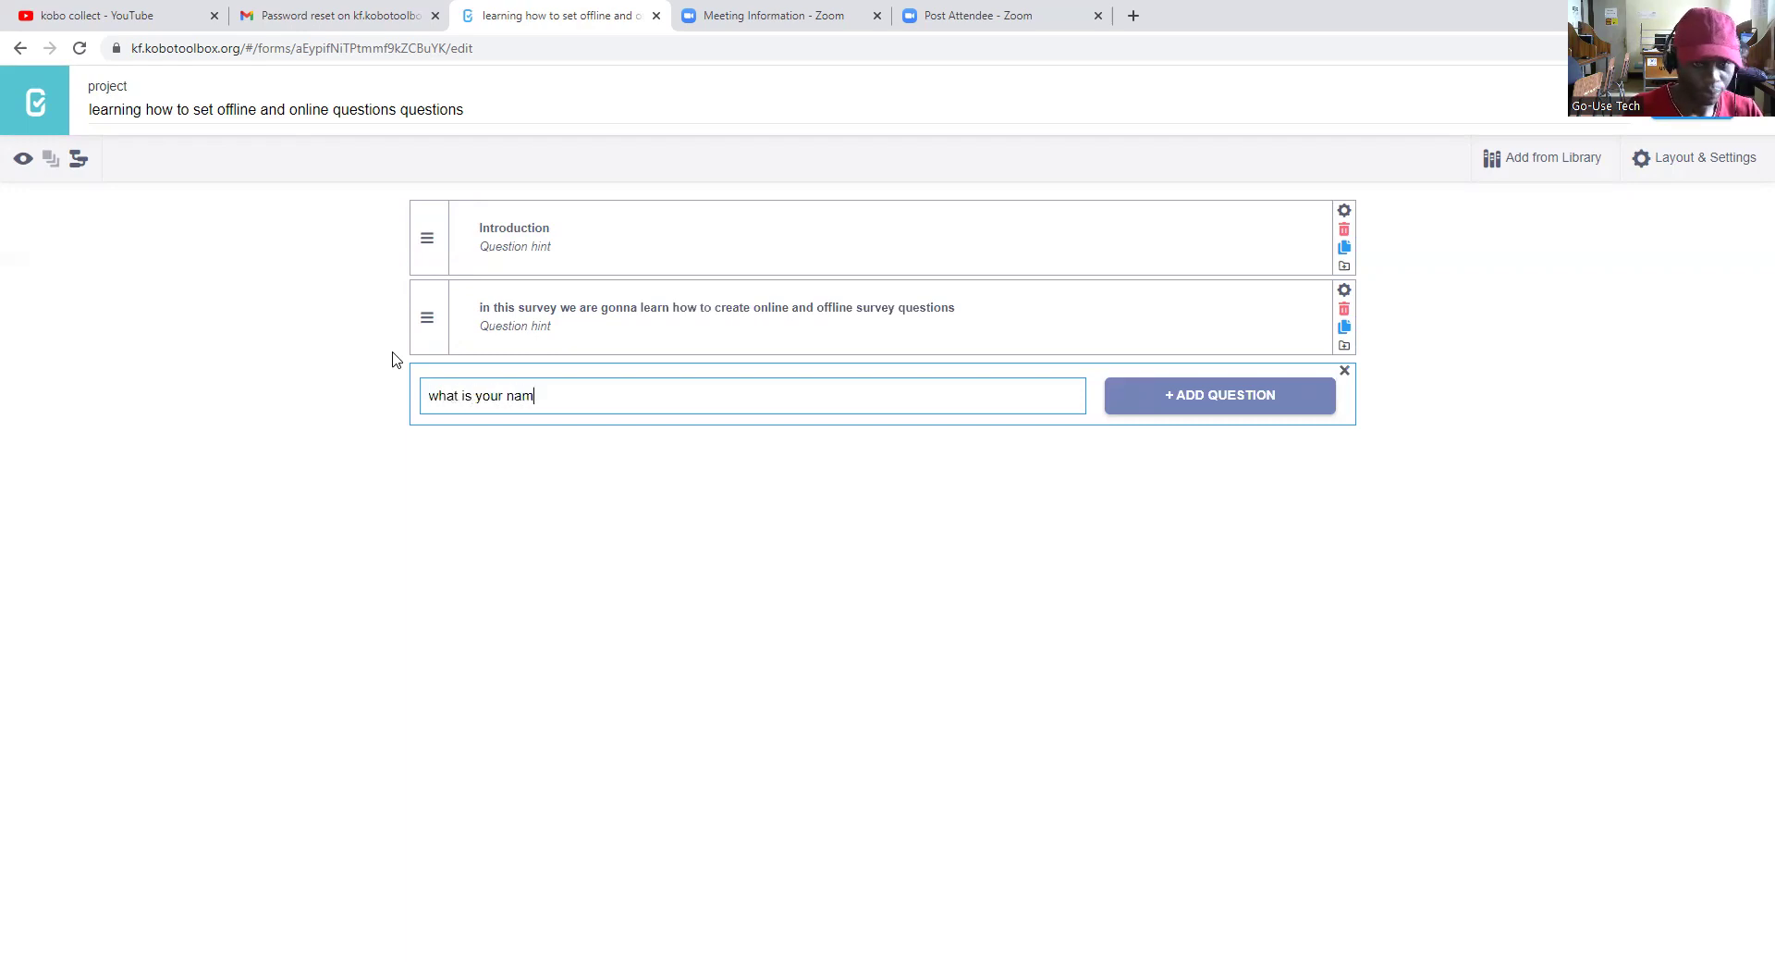
click(1161, 409)
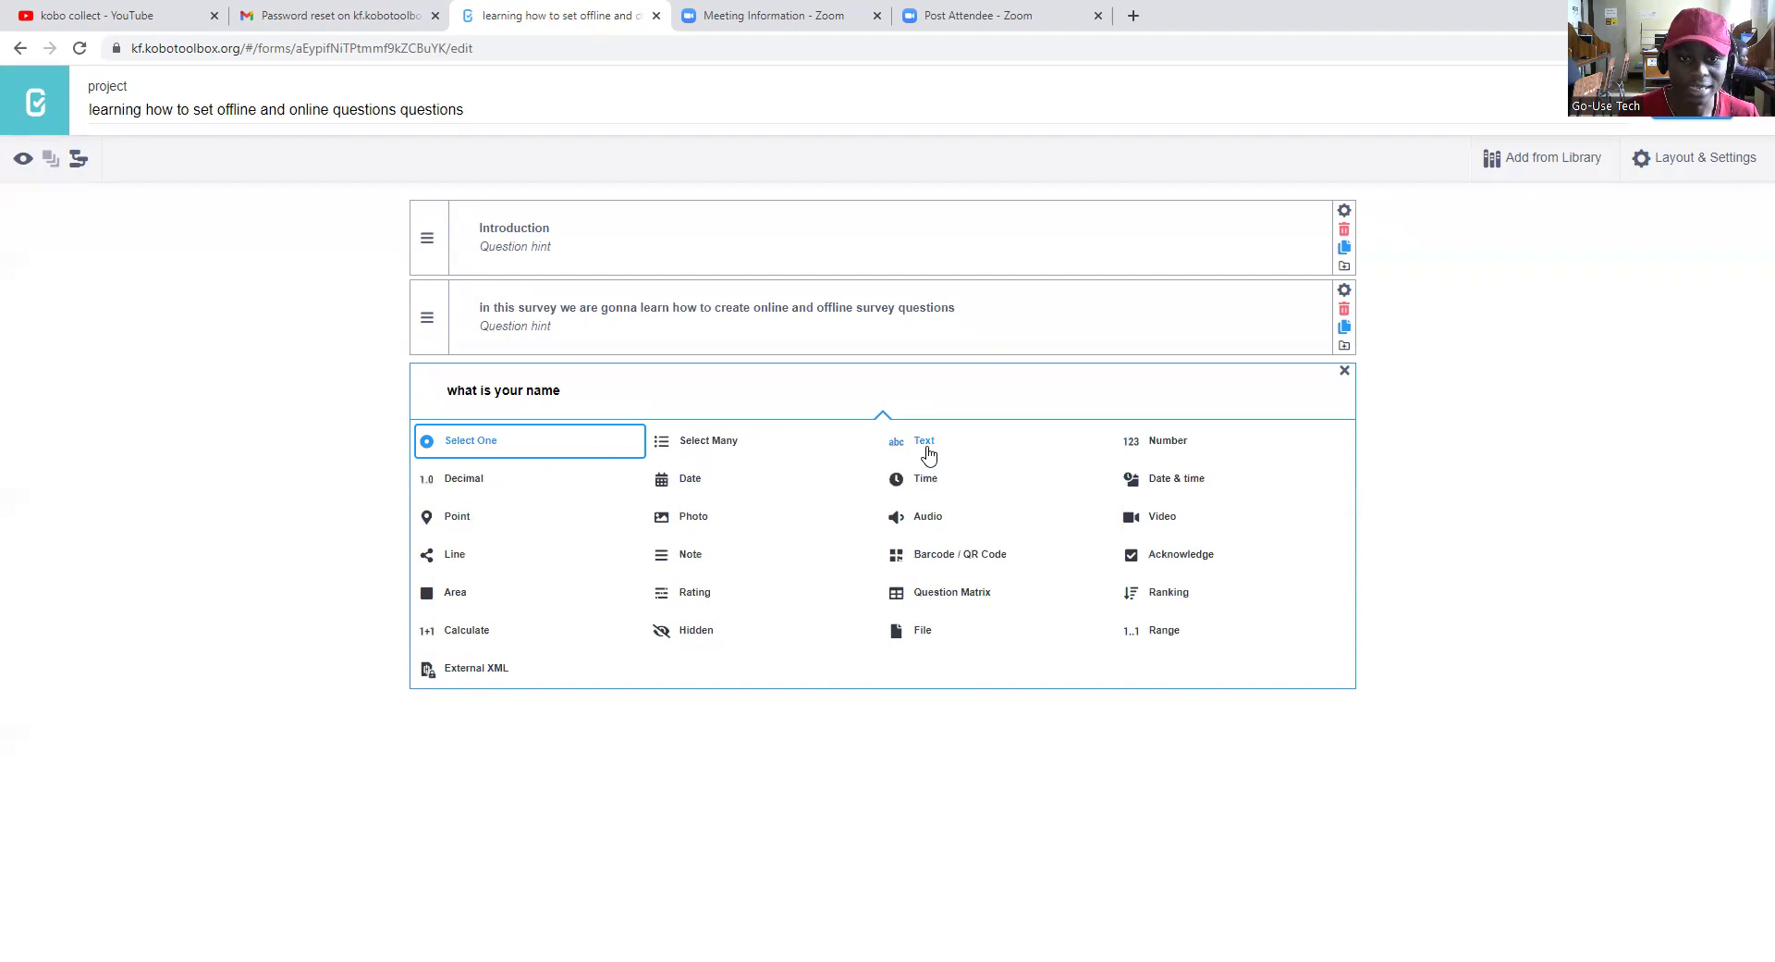
click(925, 441)
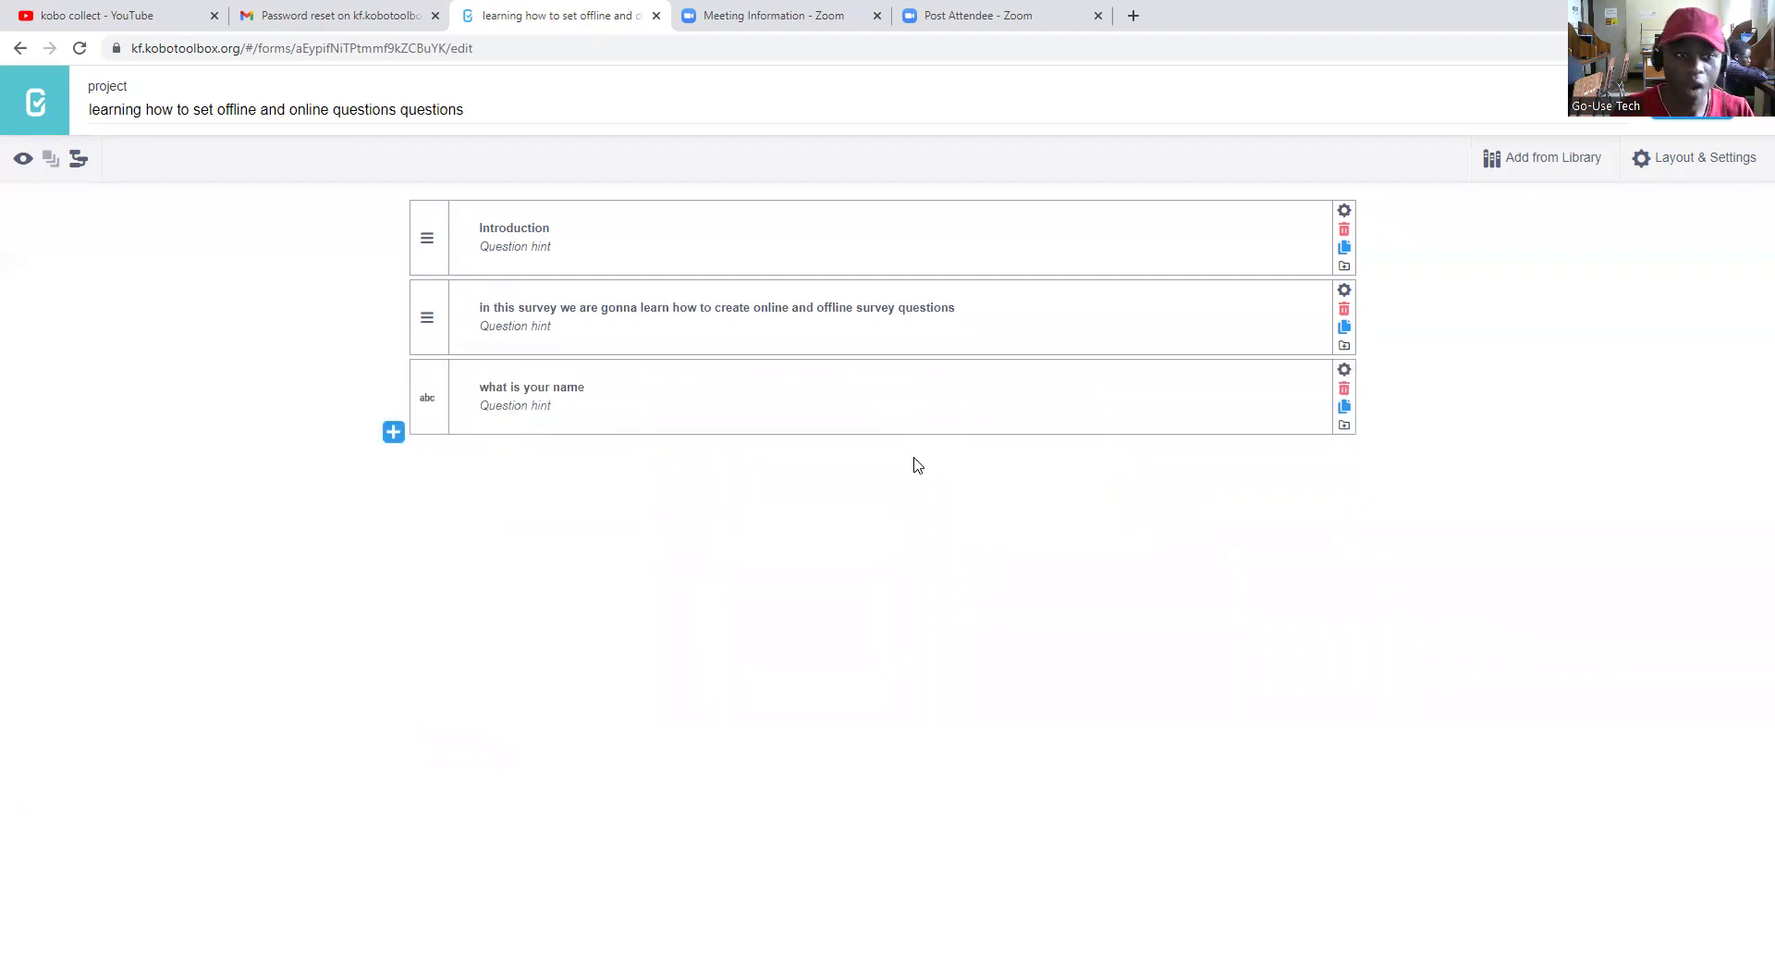
click(395, 432)
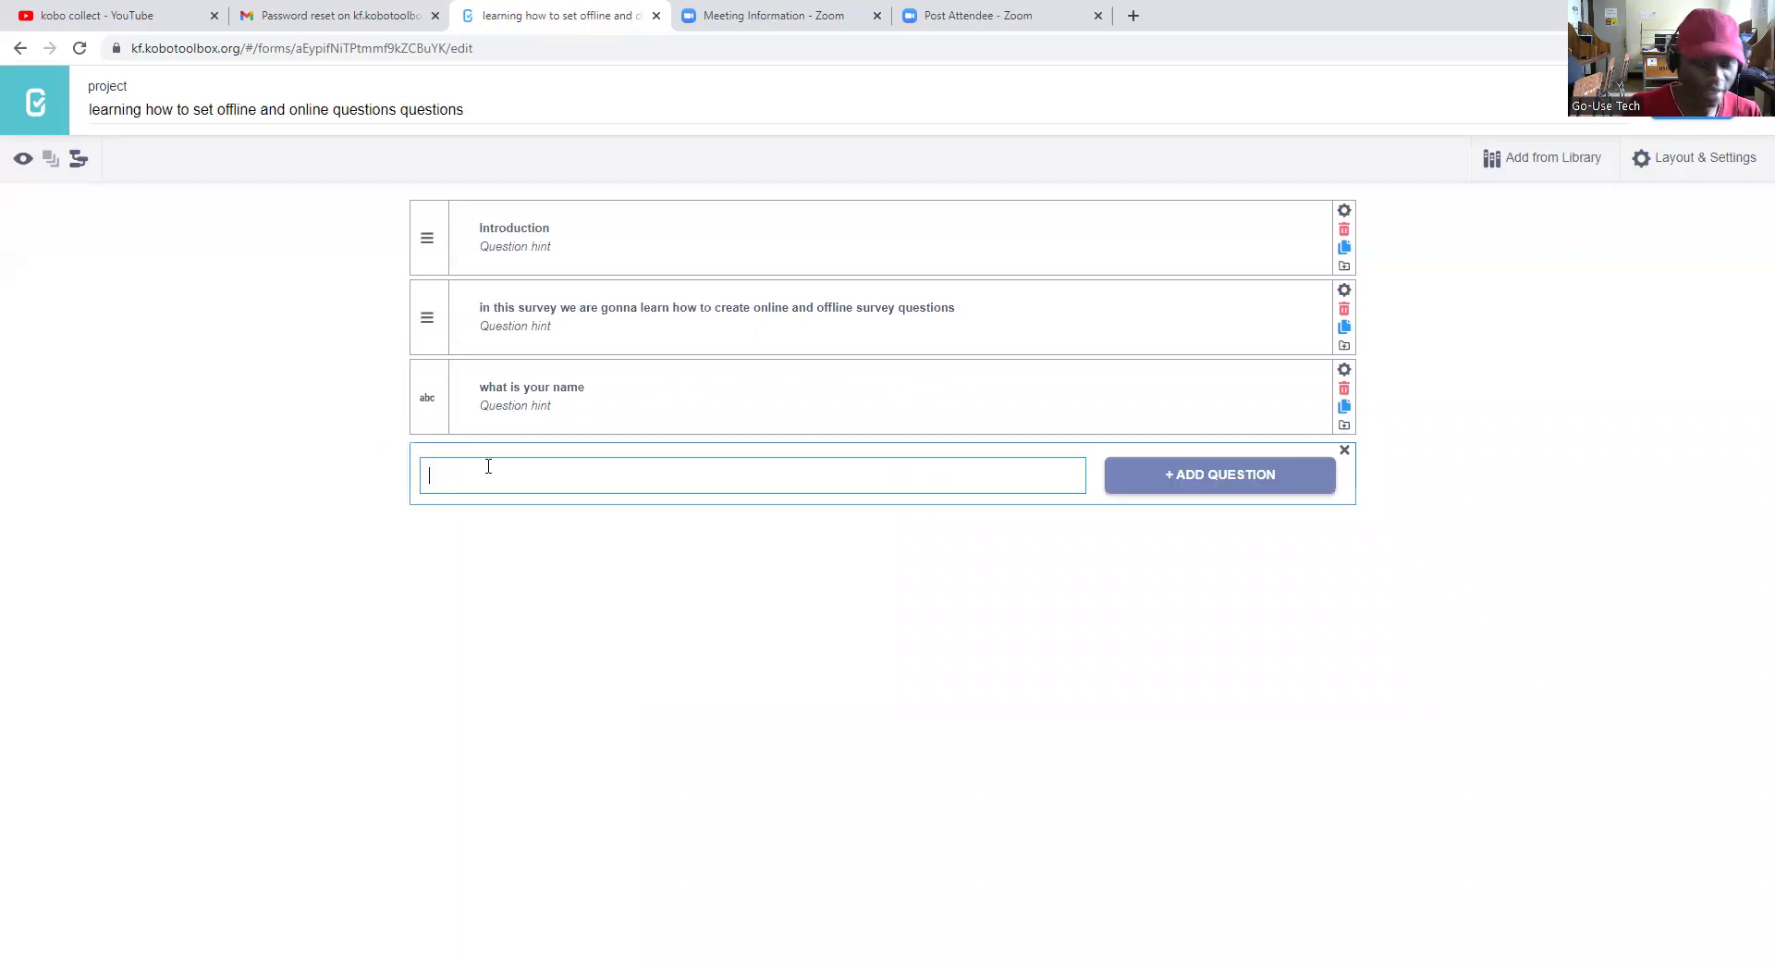
Step: Add a Number question 'how old are you' and open a blank question below it
text(how ol)
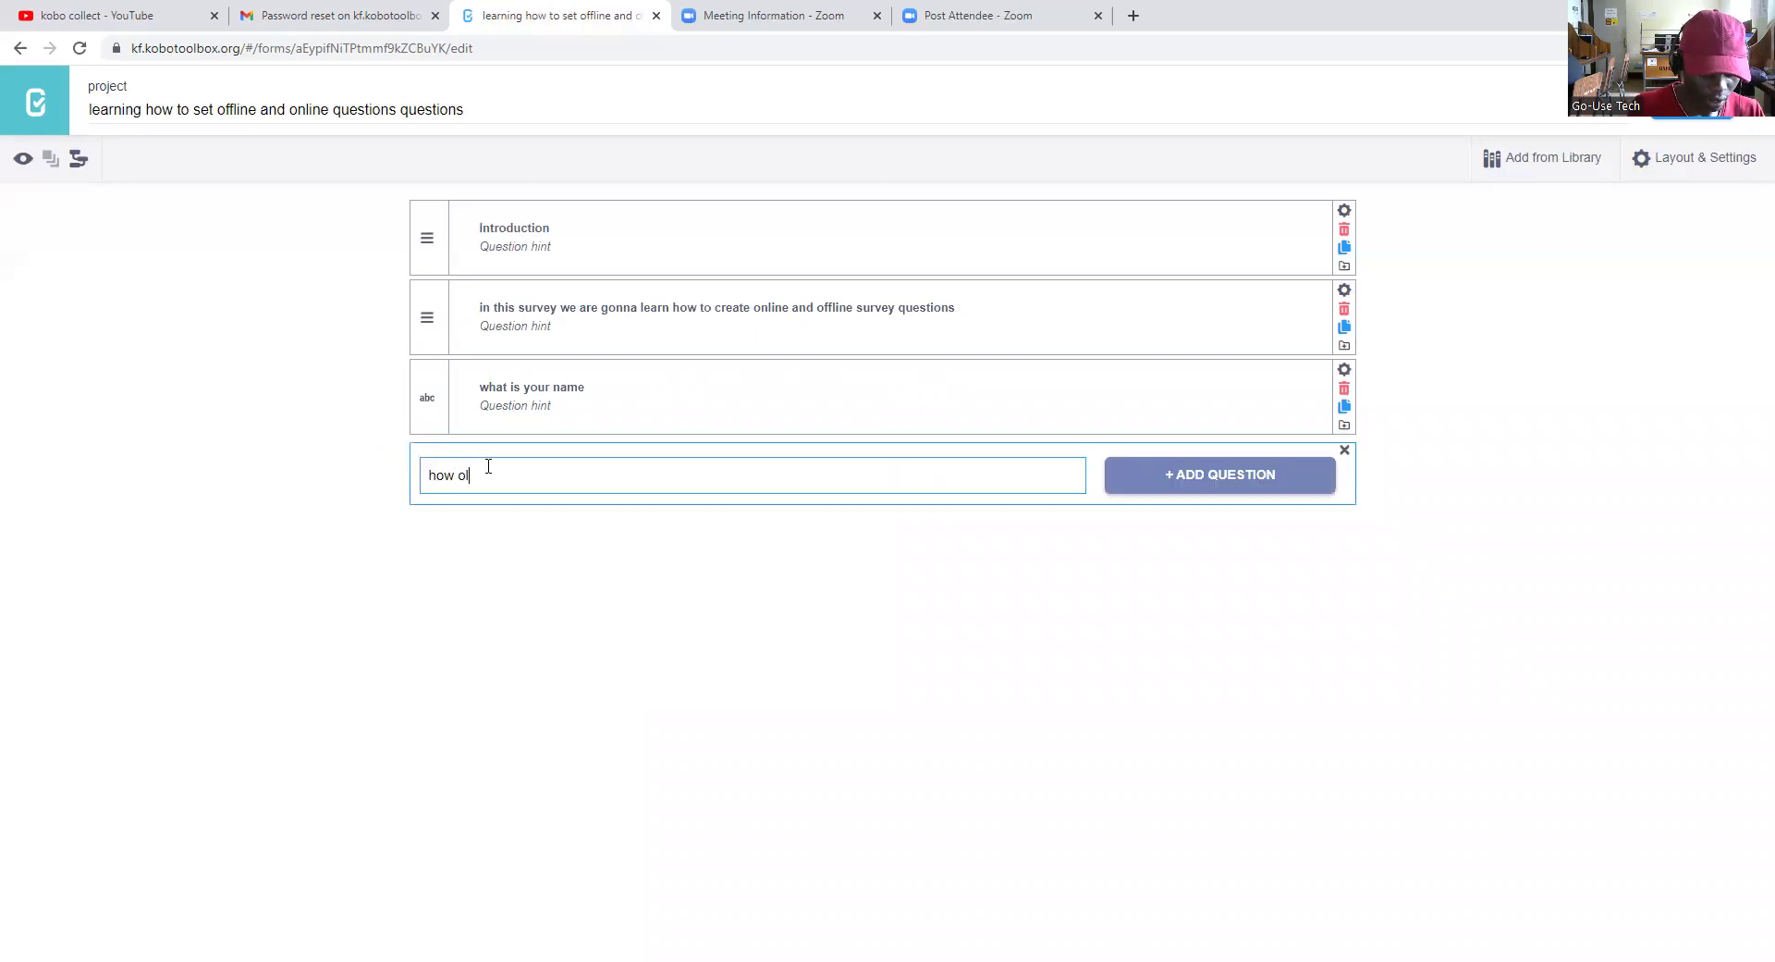
text(d are )
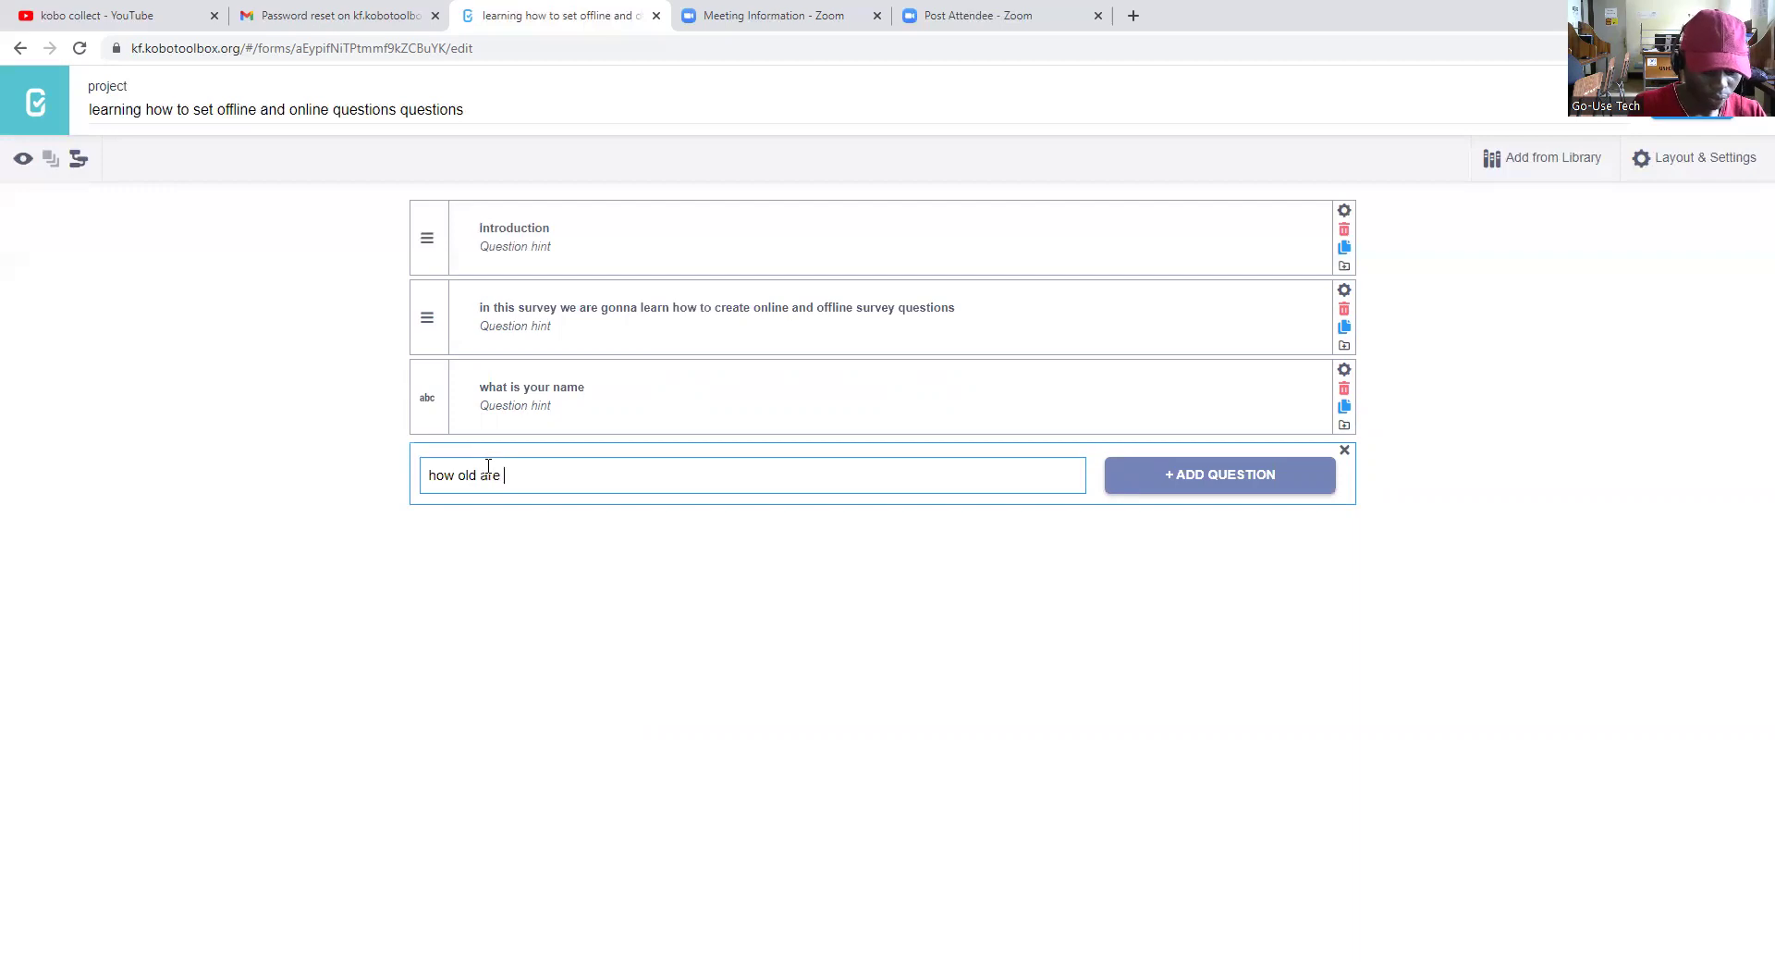
text(you)
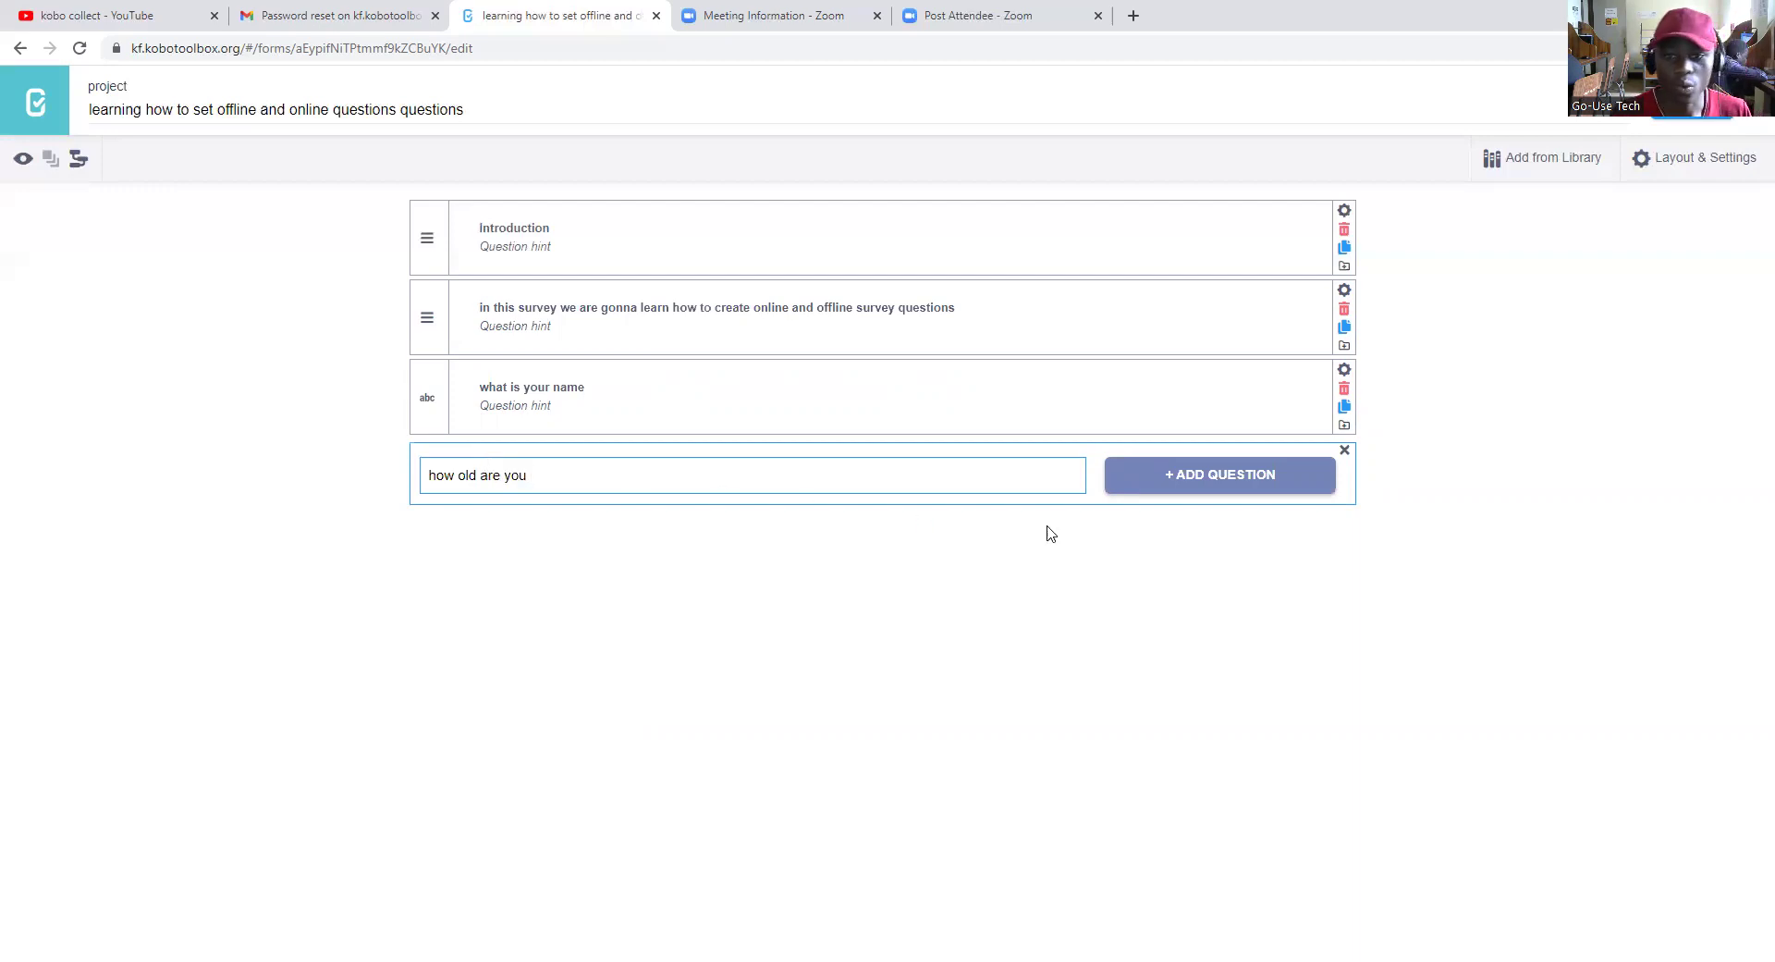
click(1229, 485)
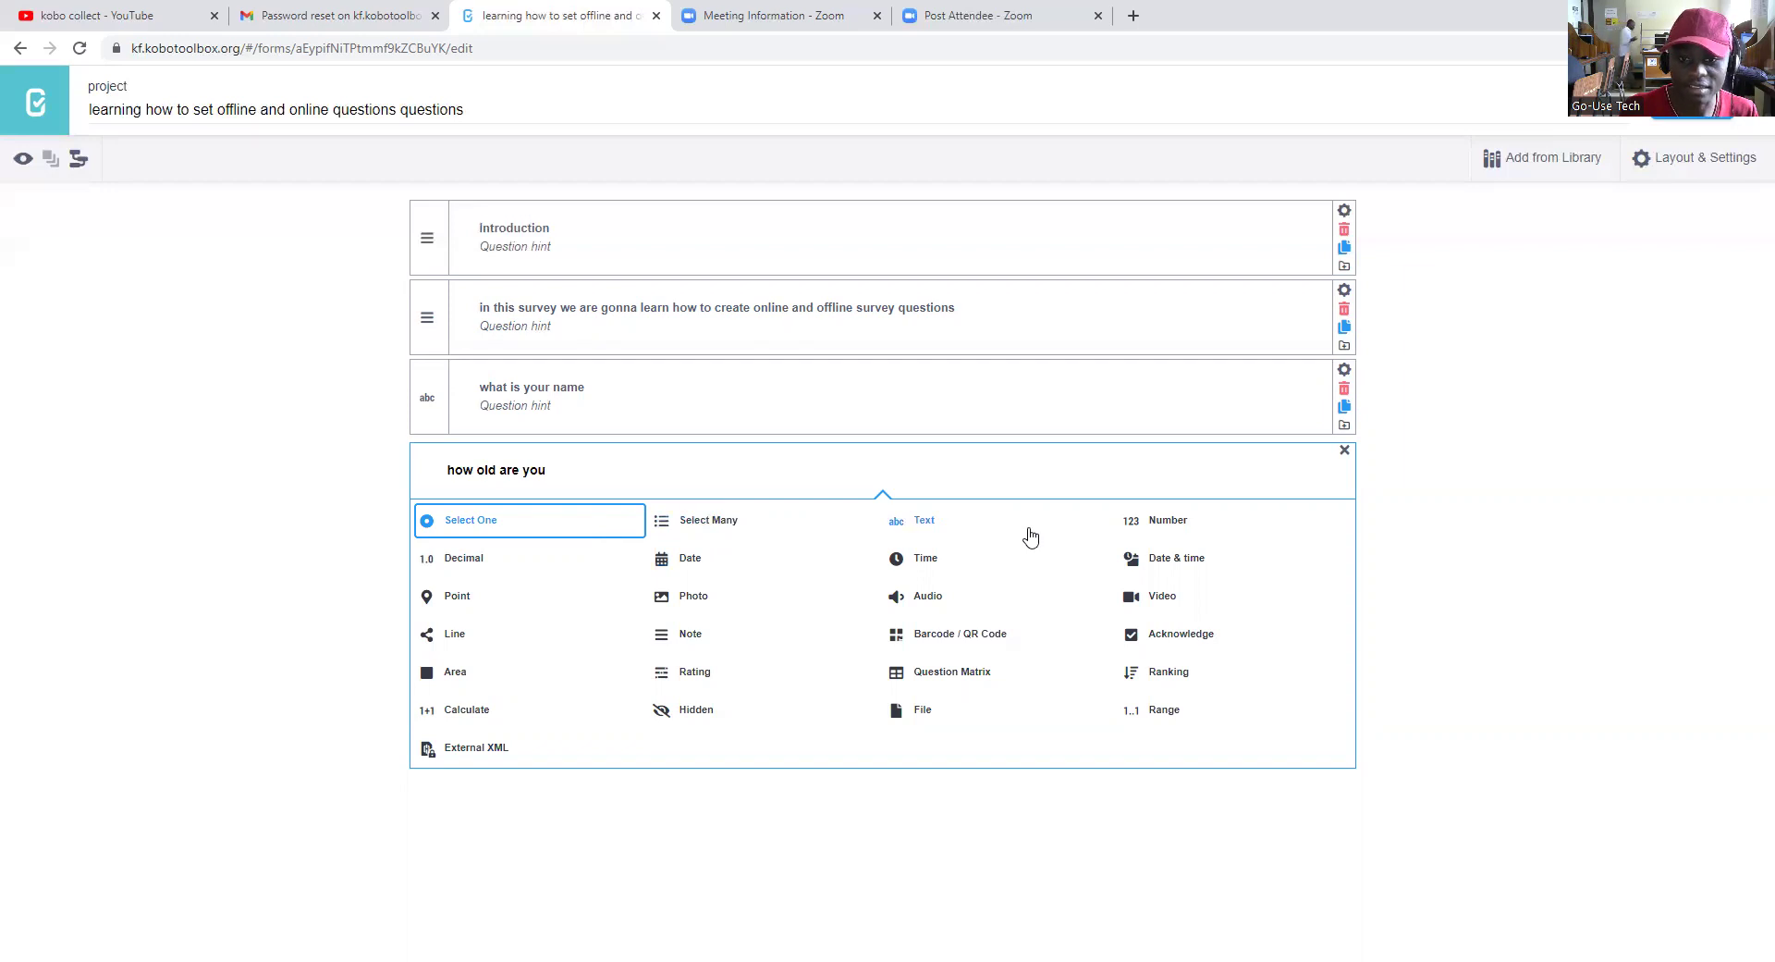
click(1164, 527)
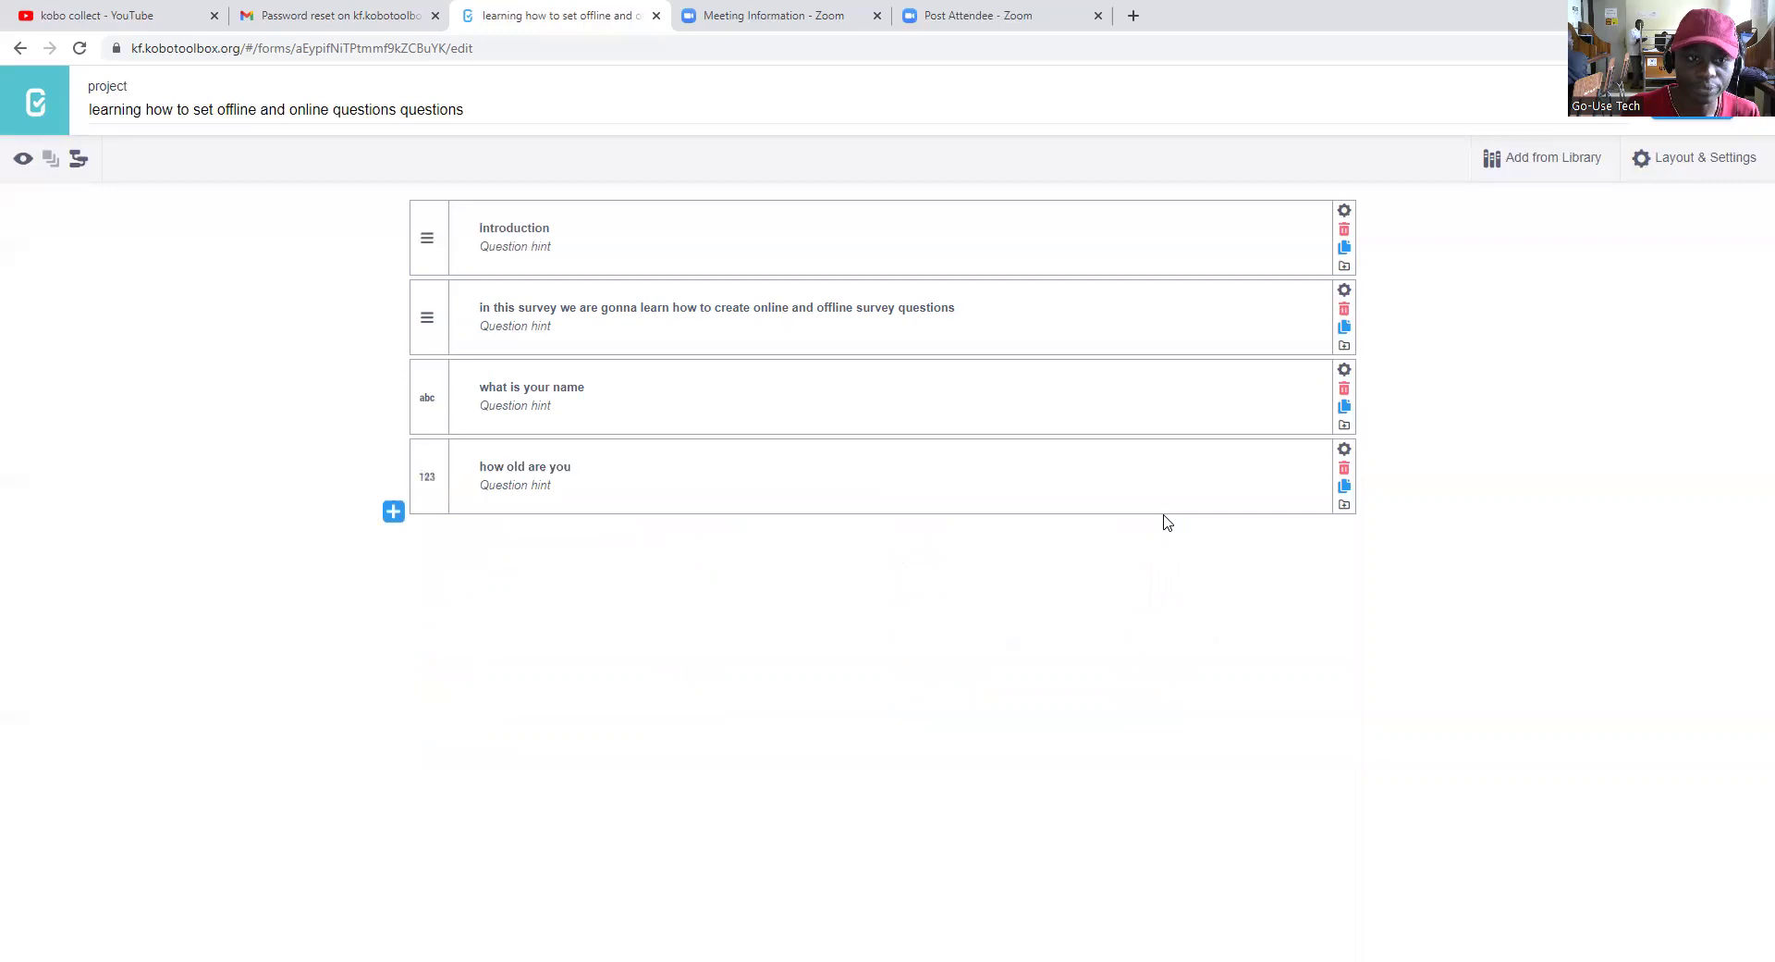
click(393, 512)
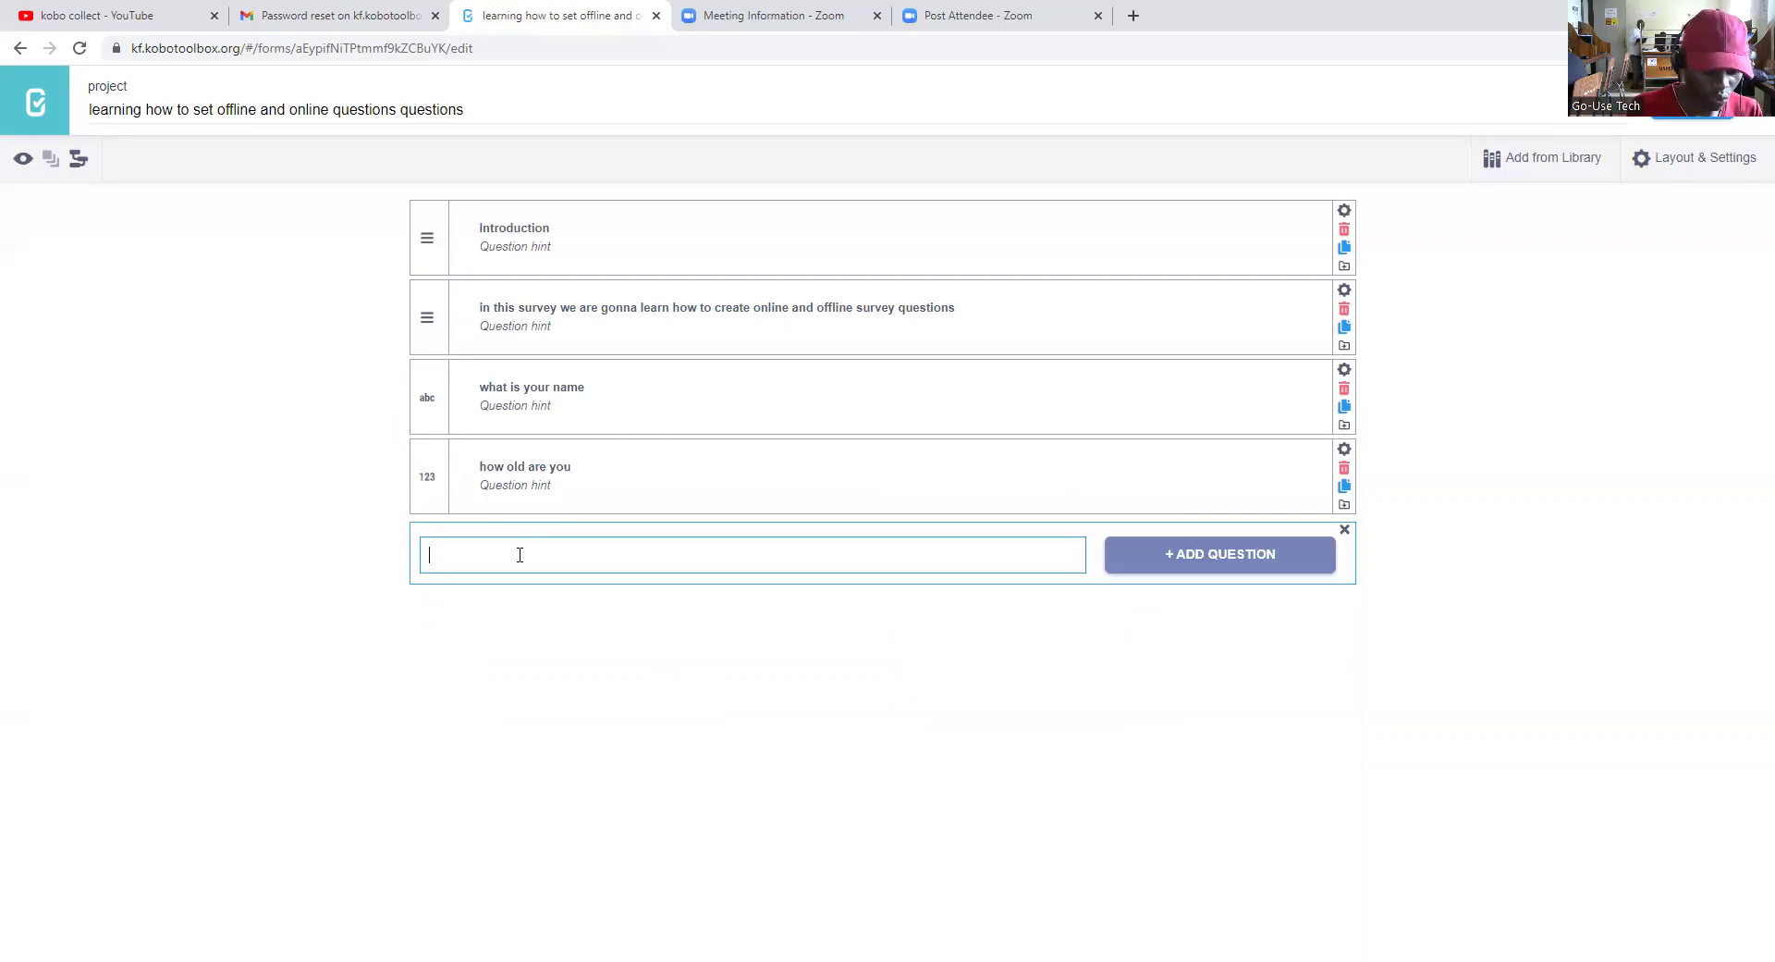
Step: Make 'where do you come from (village)' a Text question
text(whe)
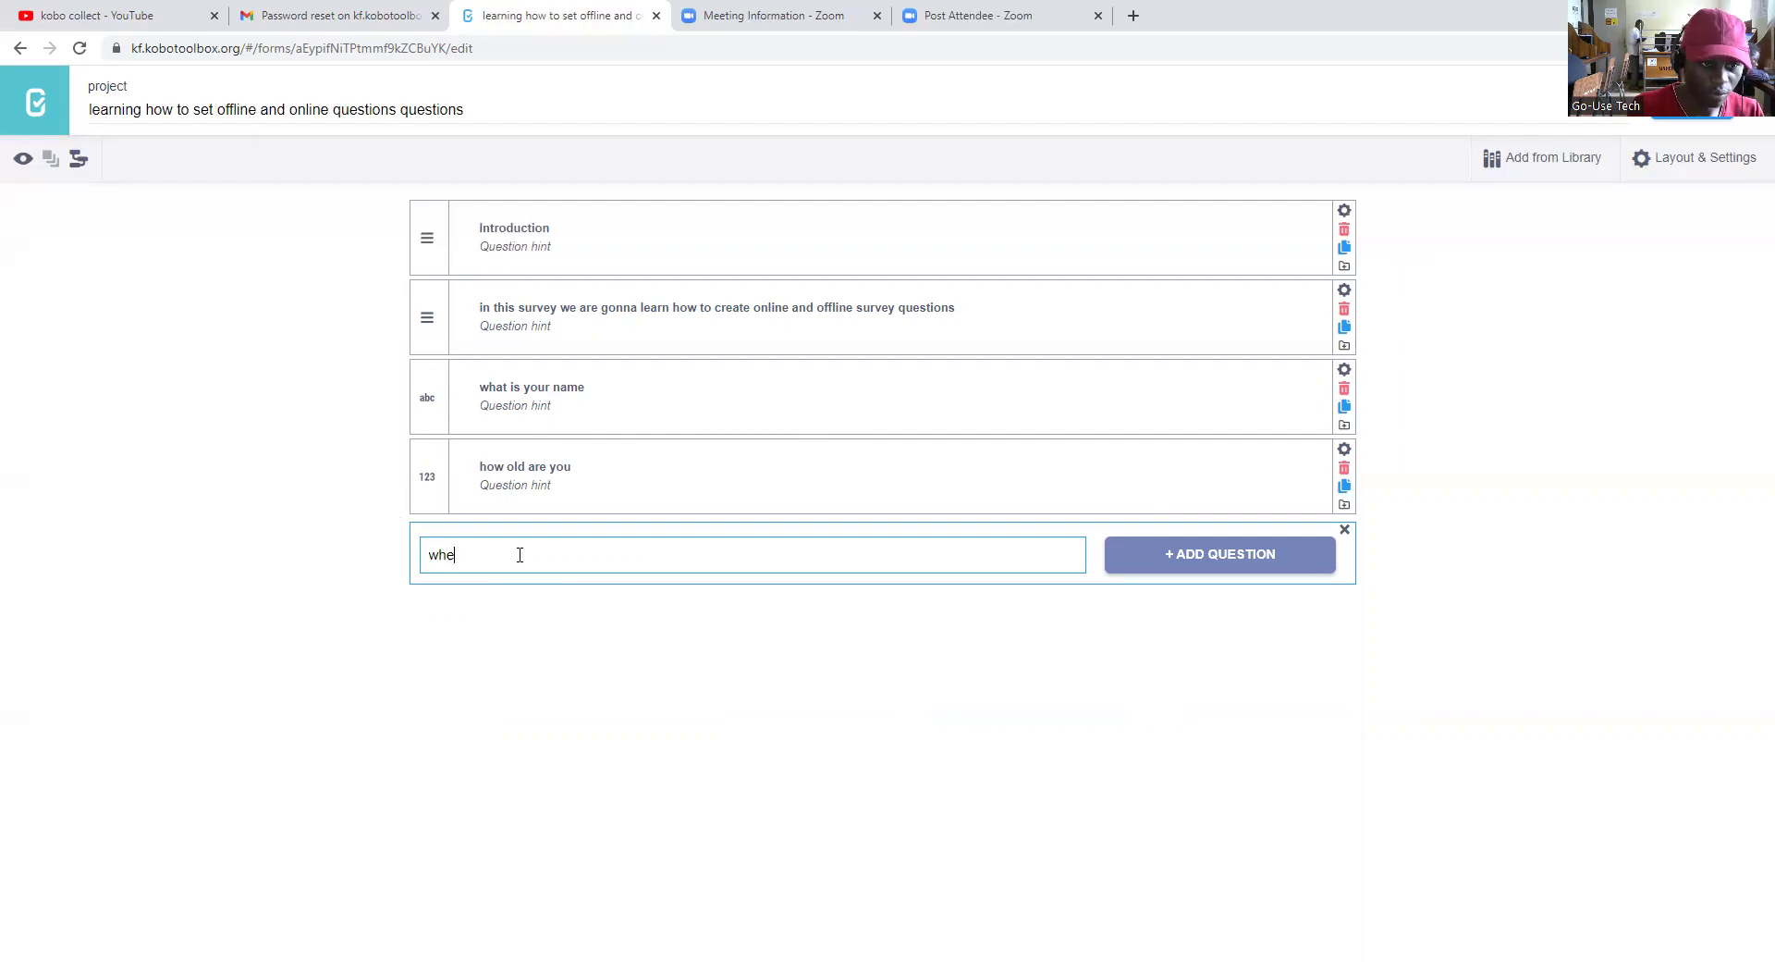
text(re do yo)
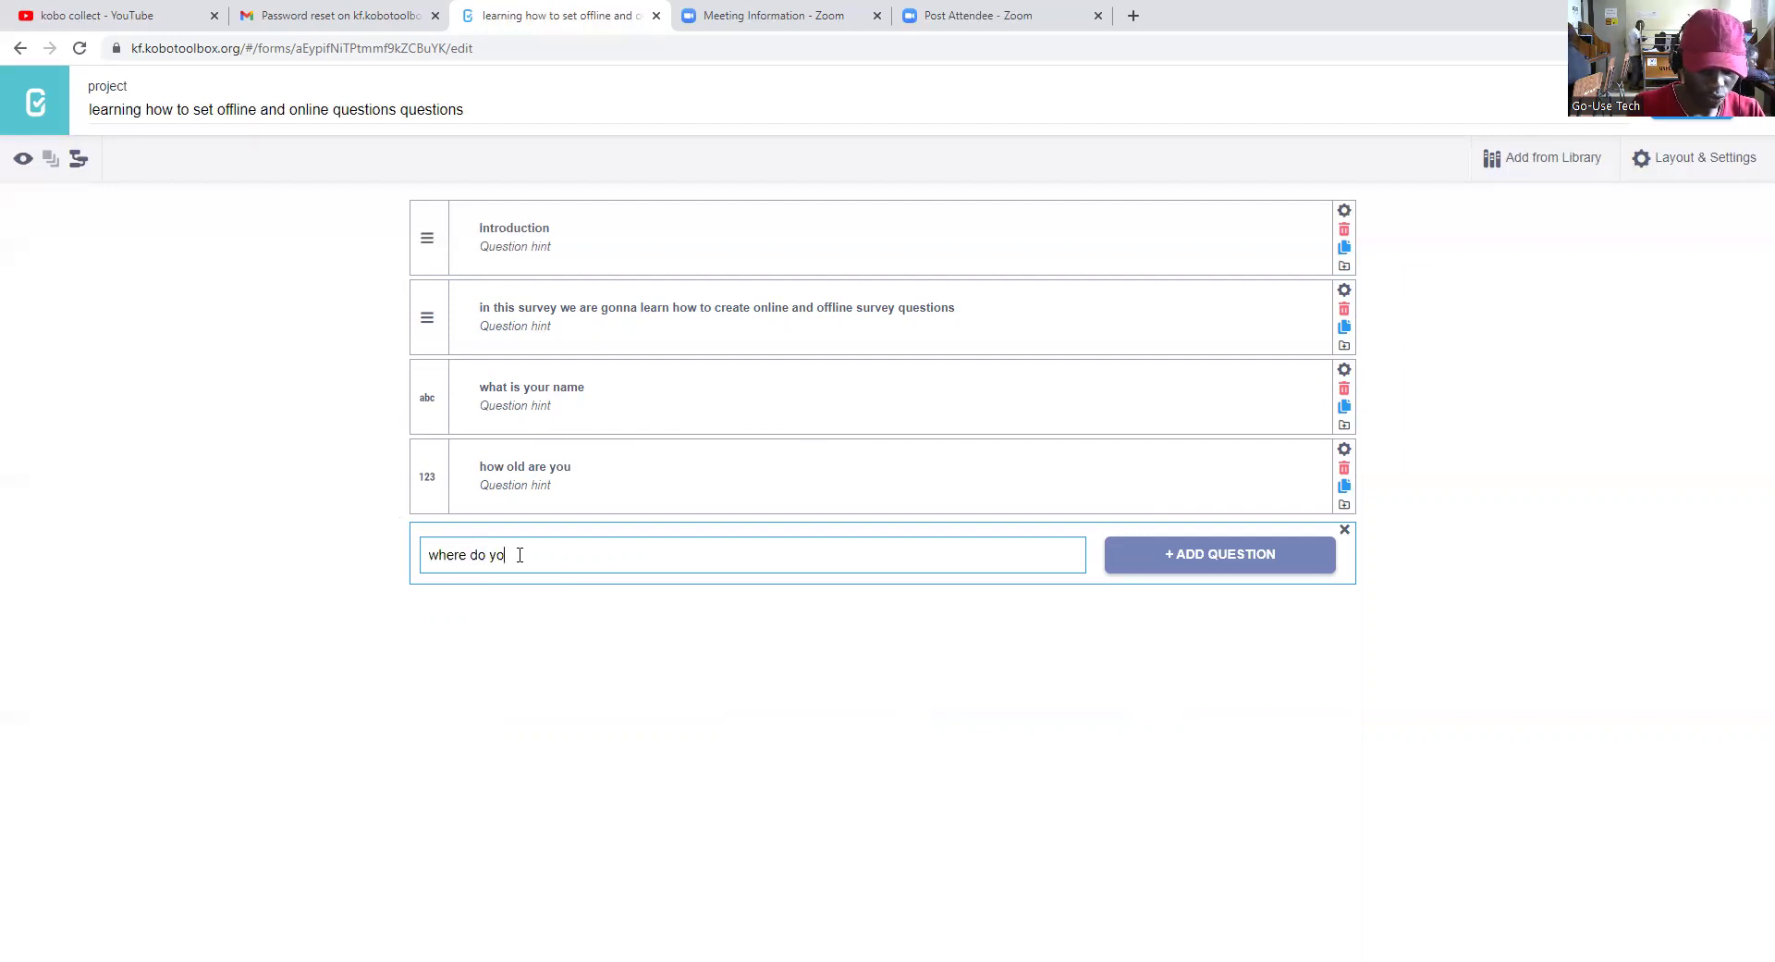
text(u come from)
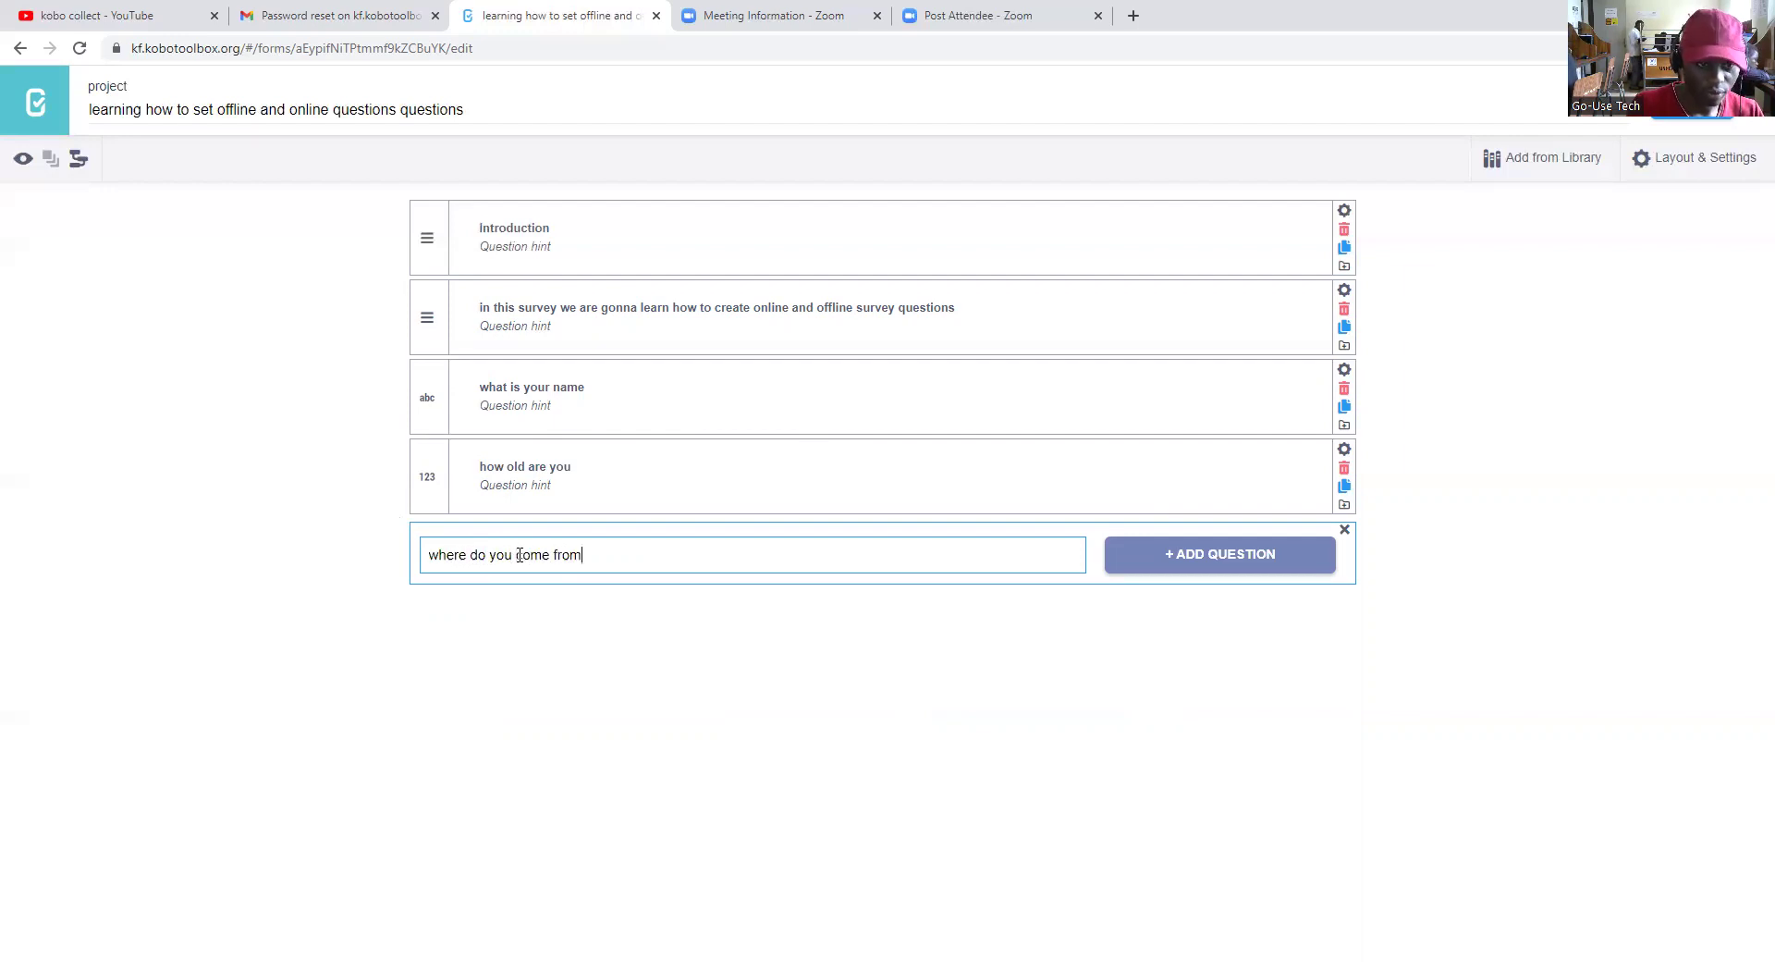
text( ()
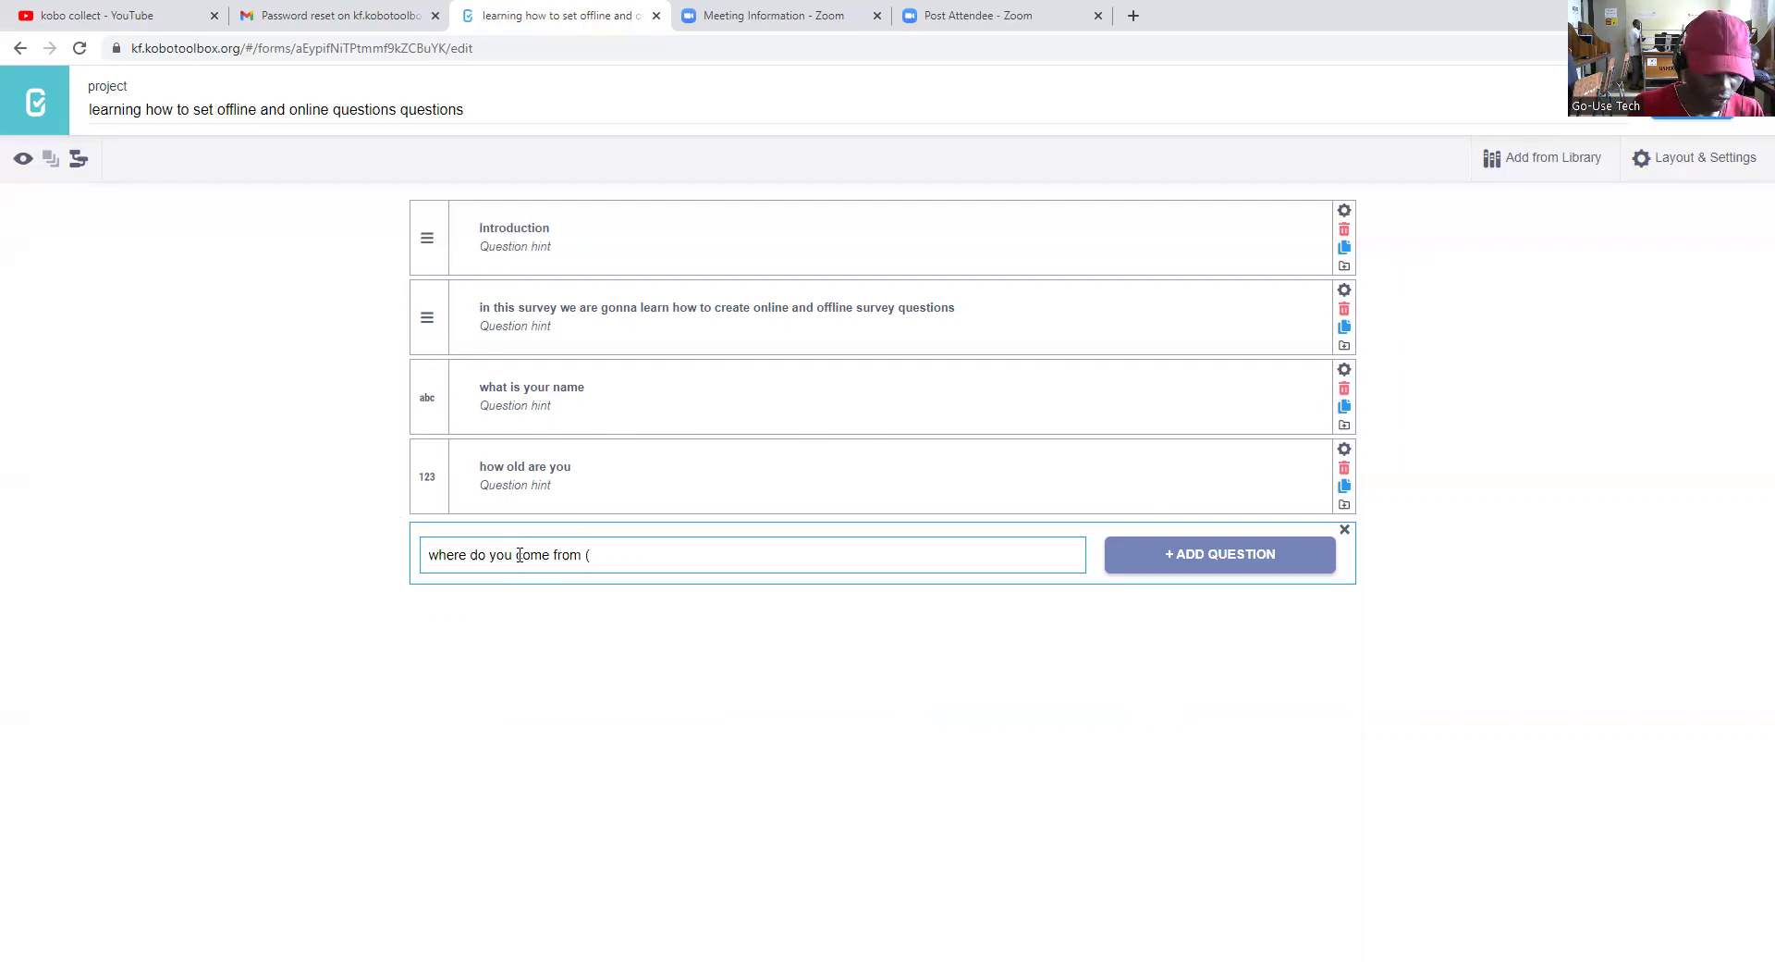
text(village)
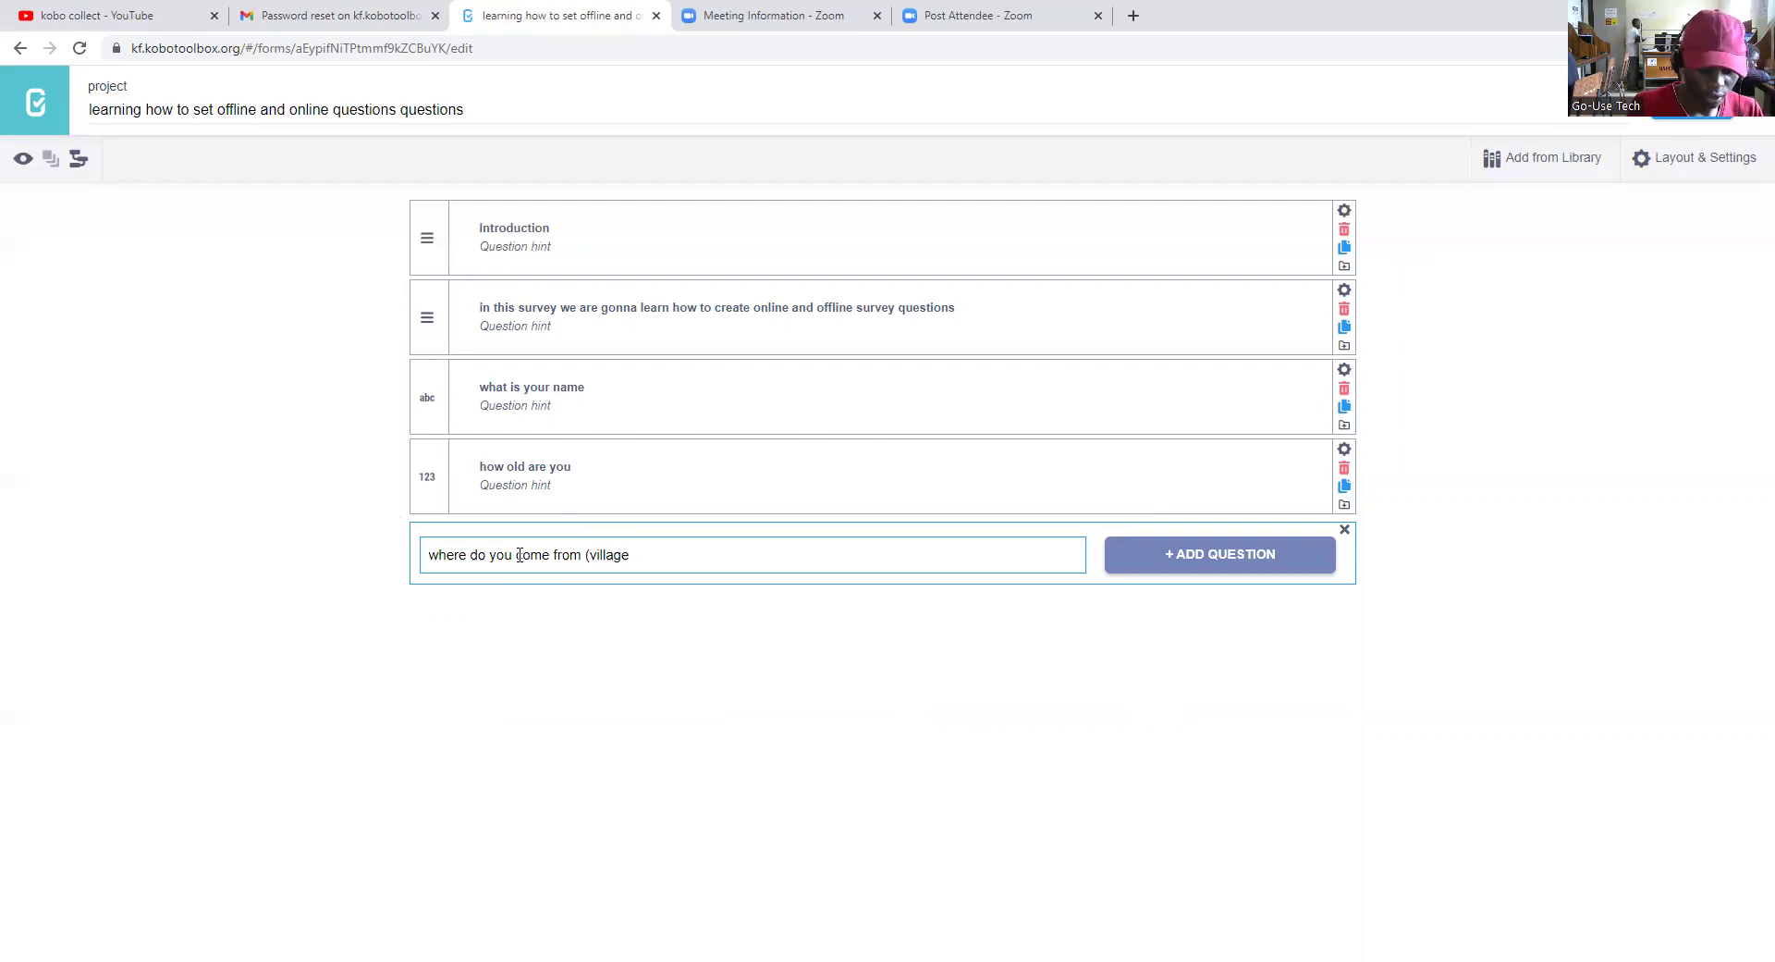
click(1205, 566)
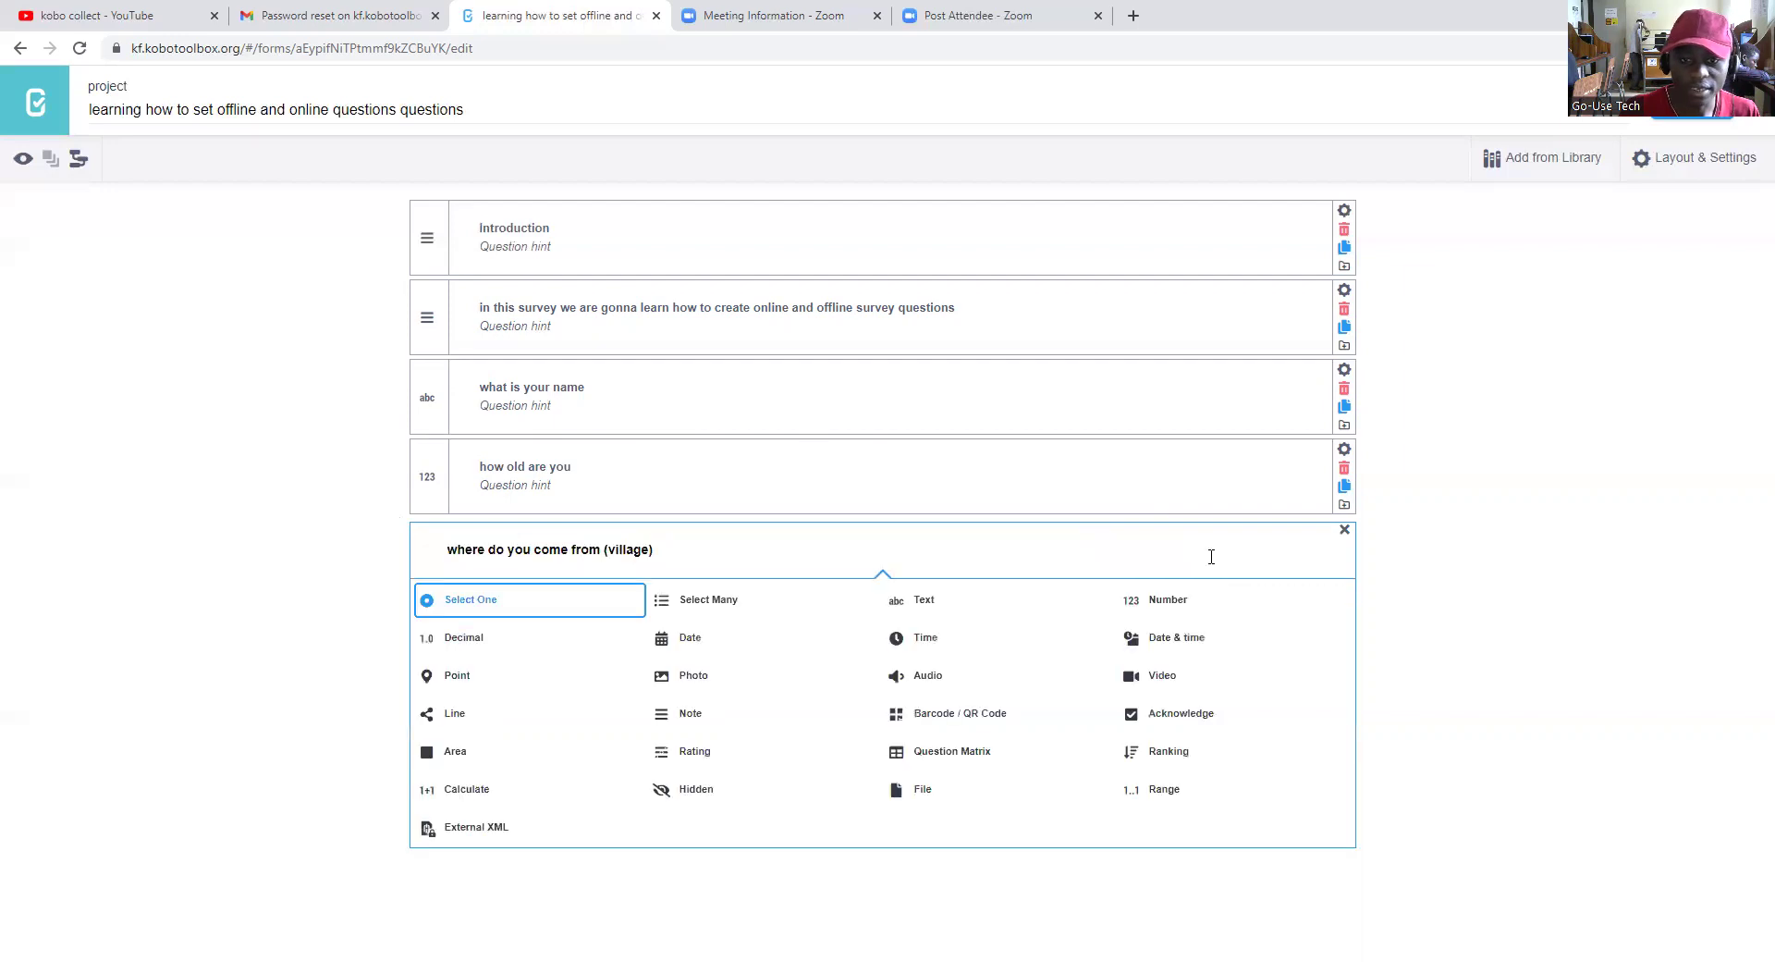
click(950, 606)
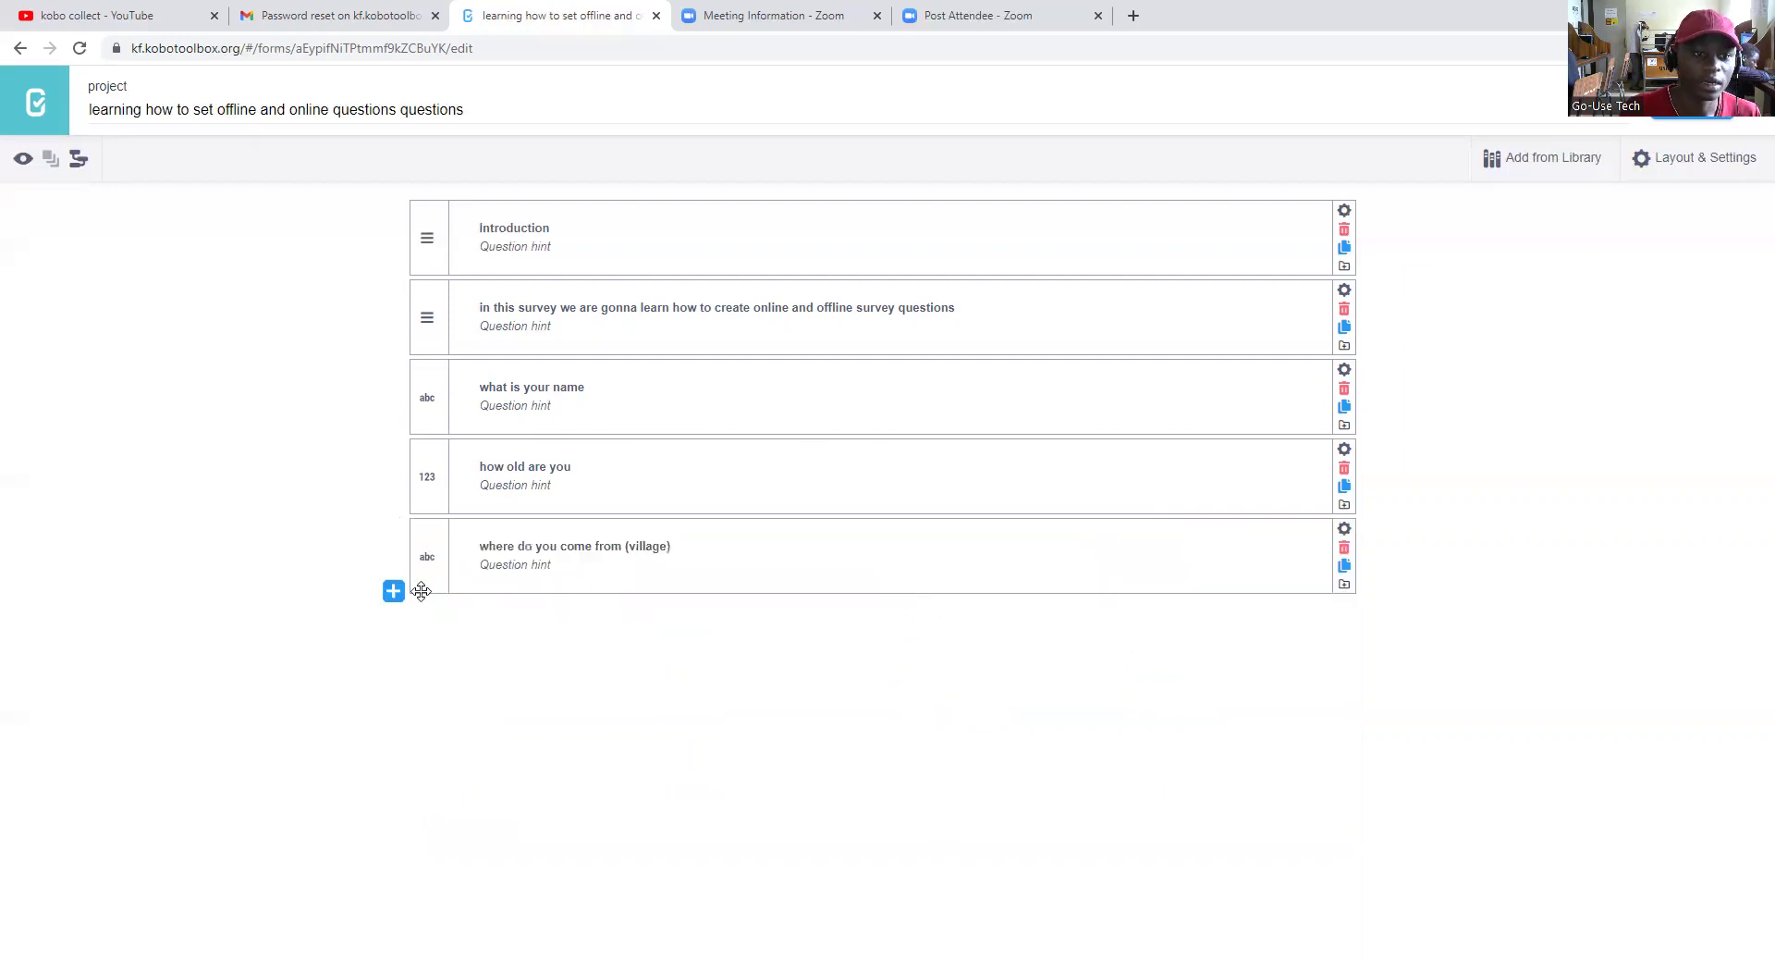
Step: Add 'actual location (gps)' as a Point question and open a blank question below
click(394, 592)
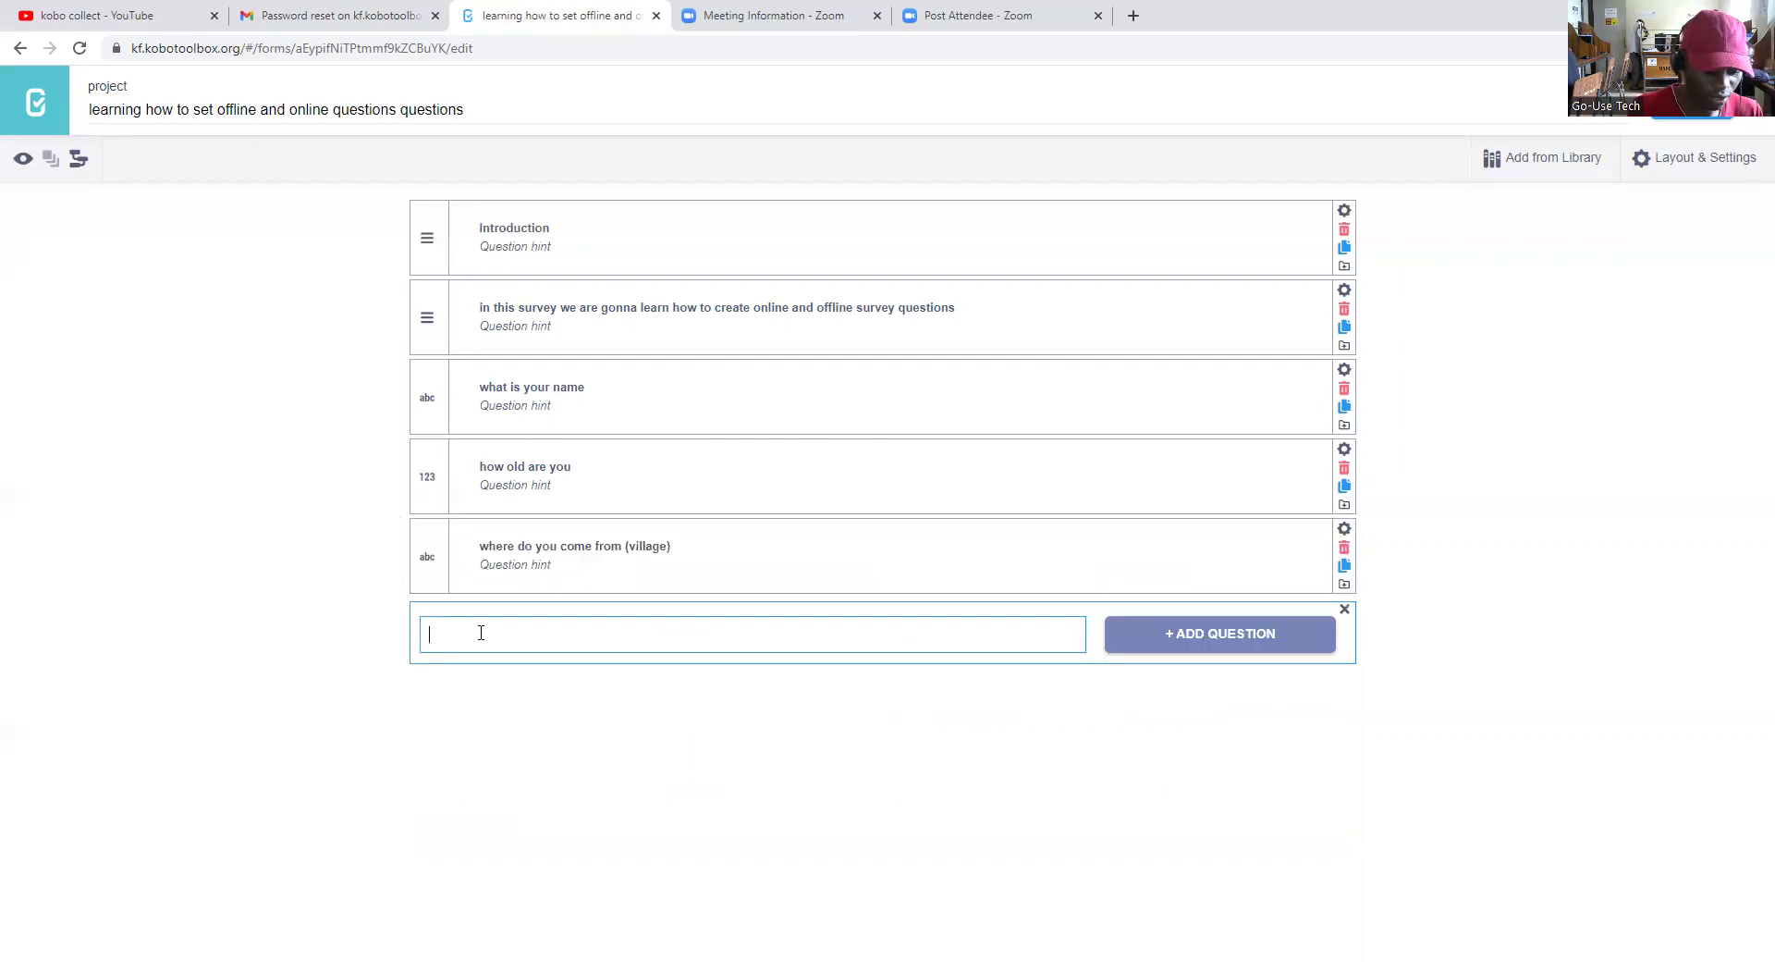
text(actual l)
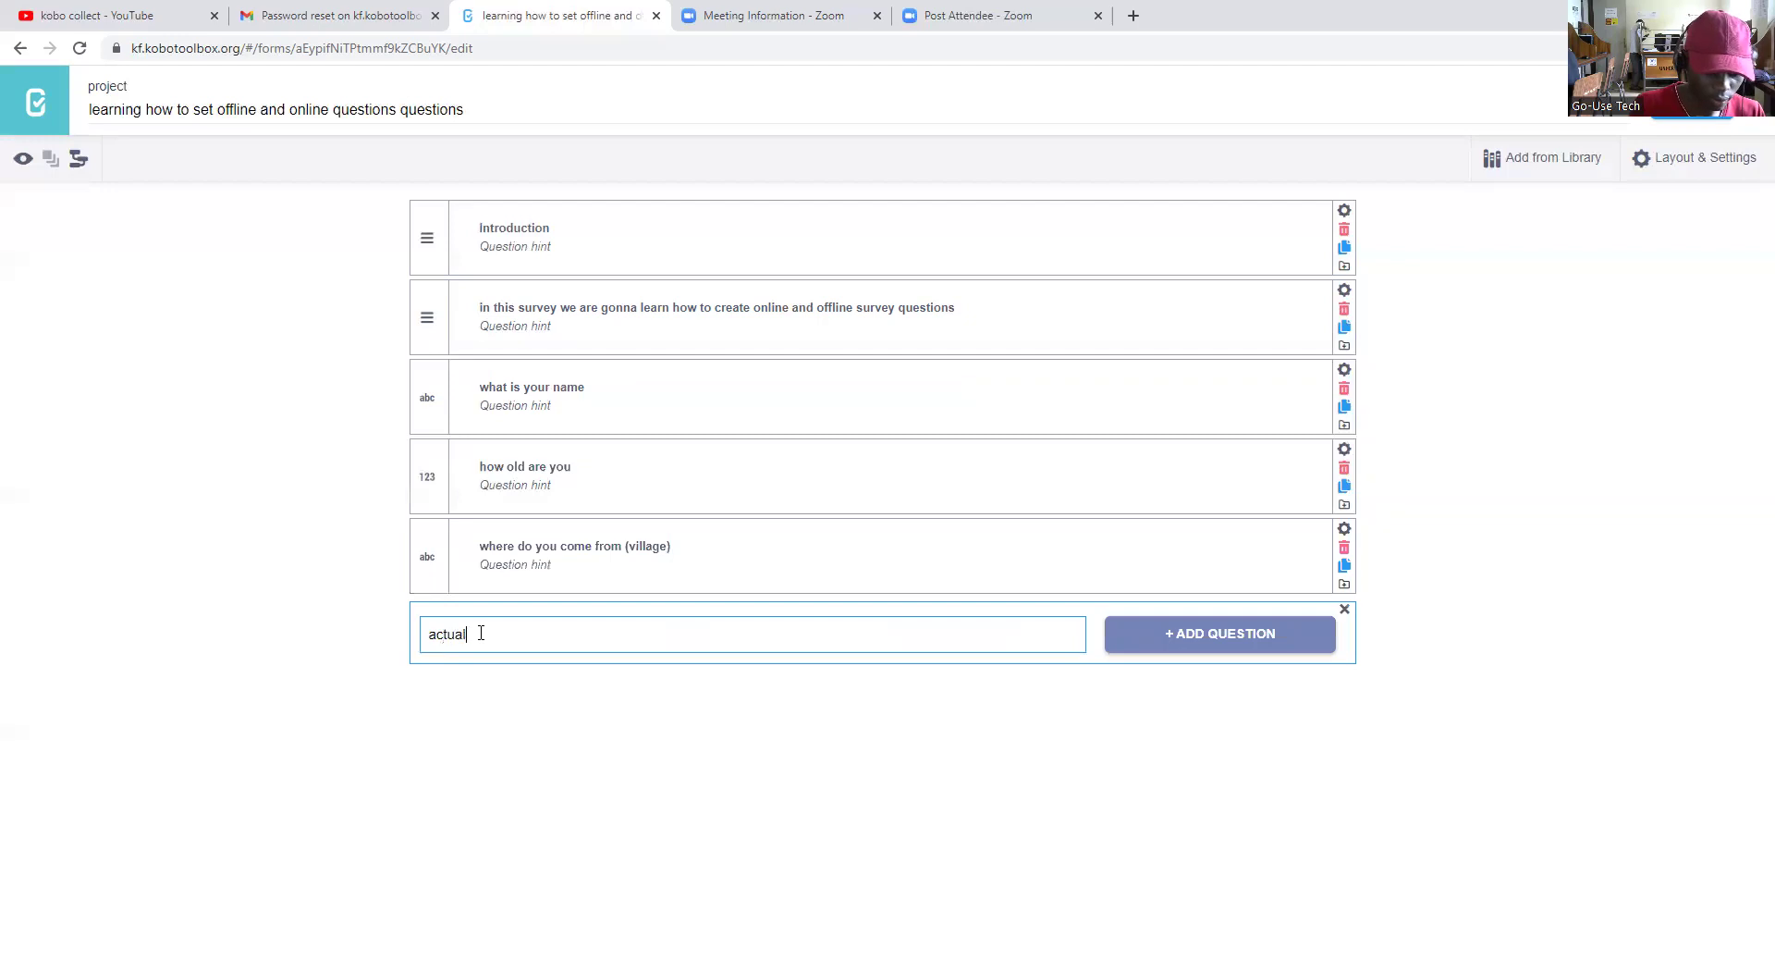
text(ocation)
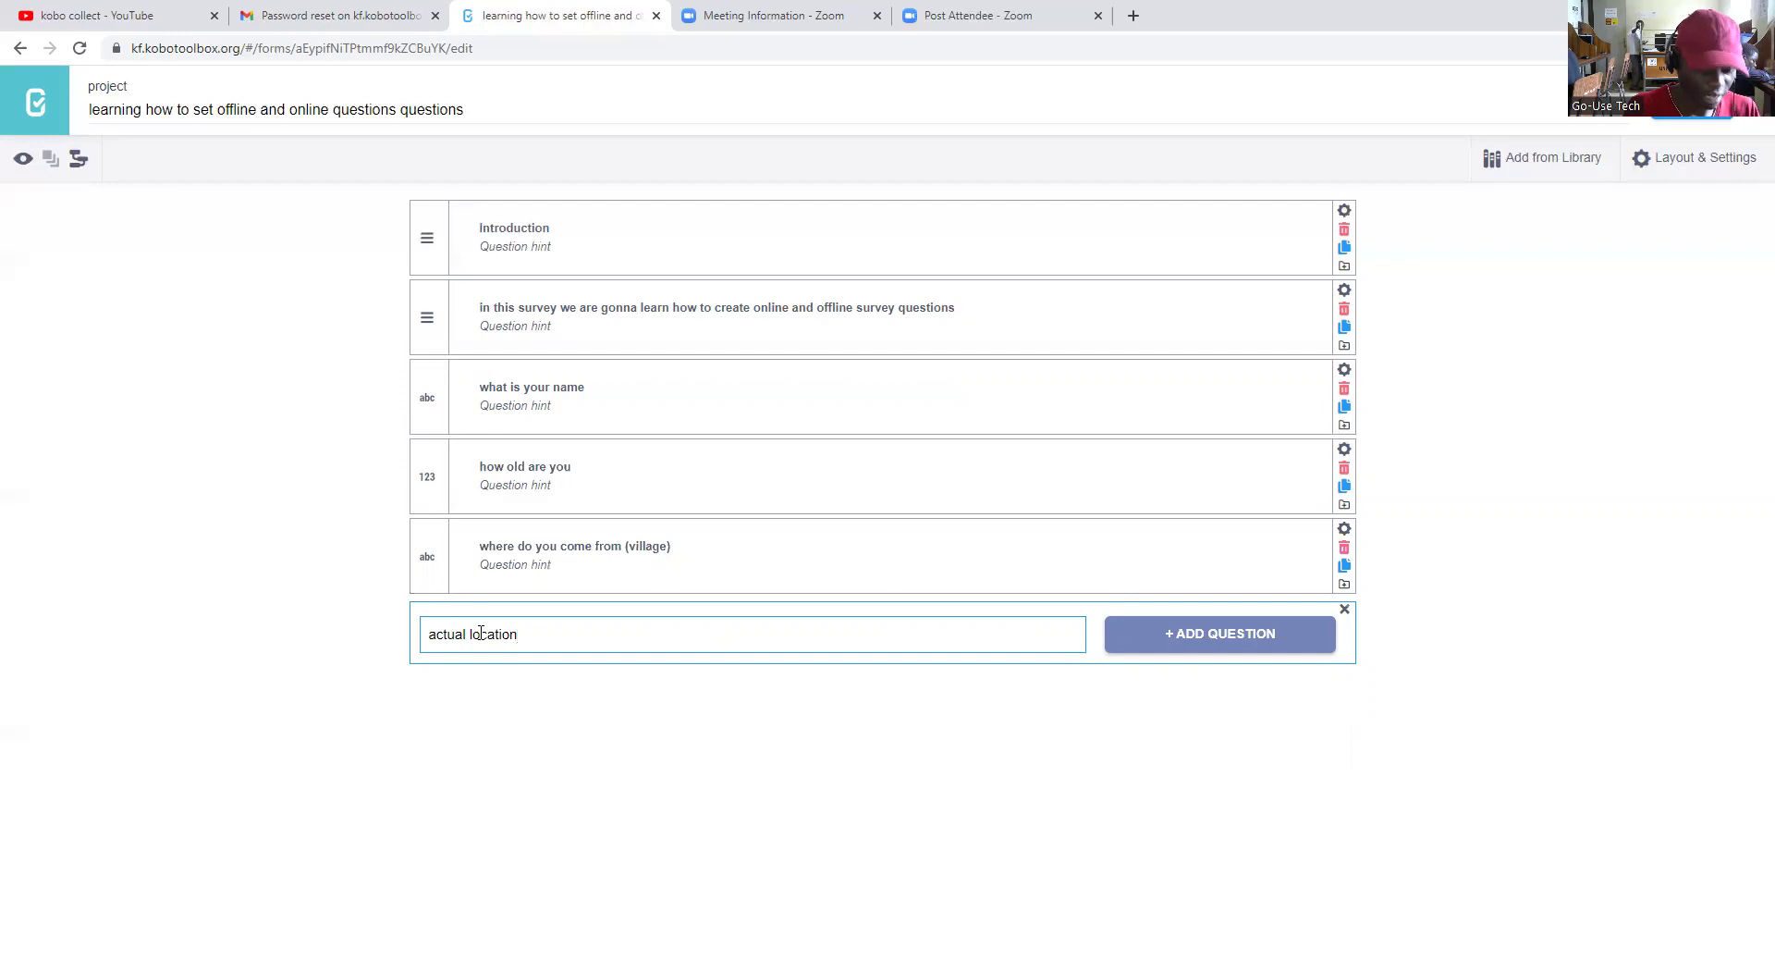
text( ()
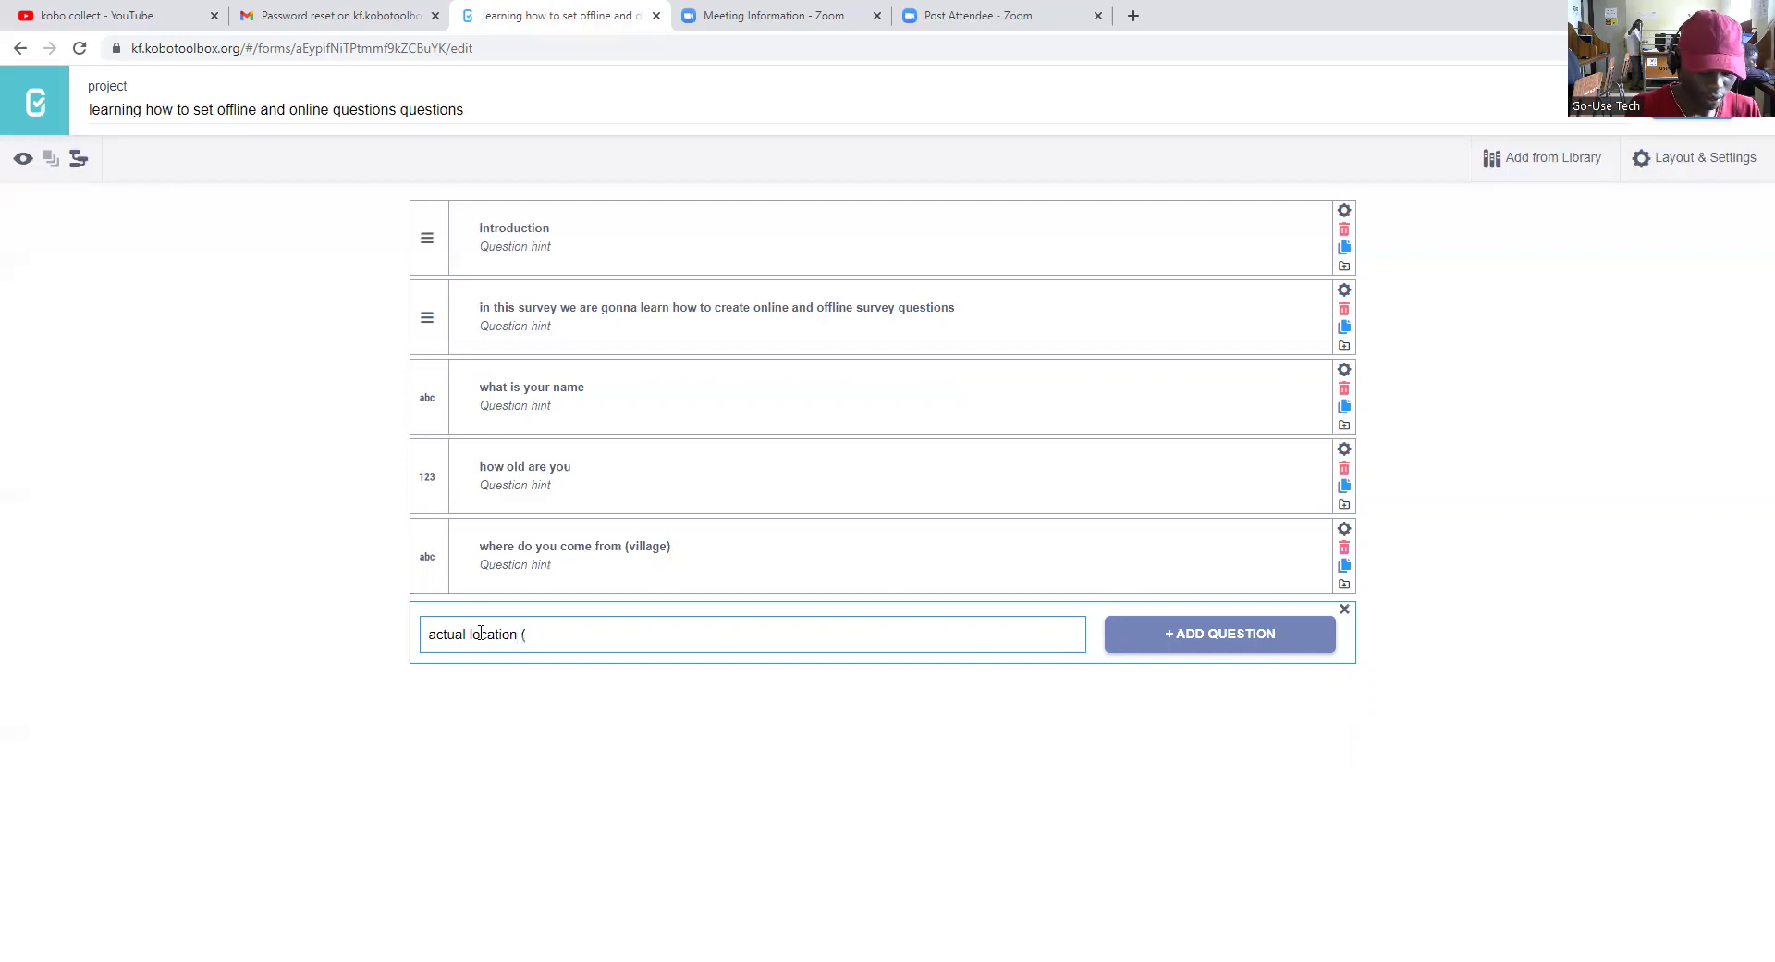
text(gps))
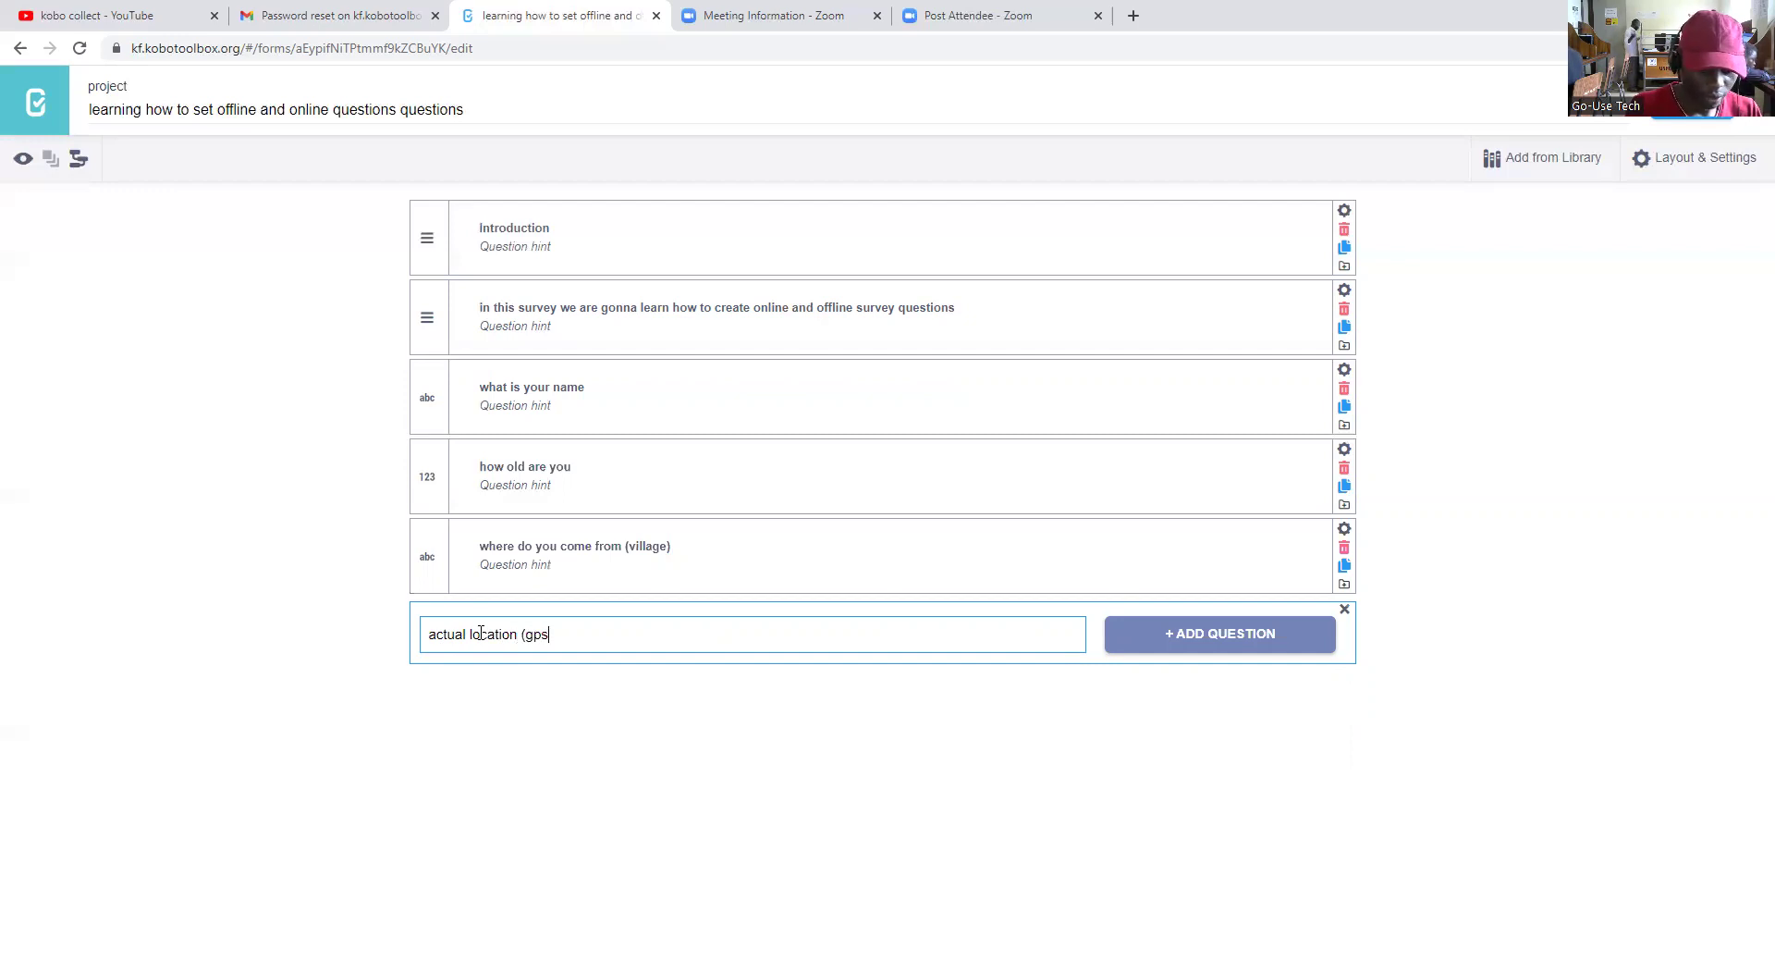
click(1178, 645)
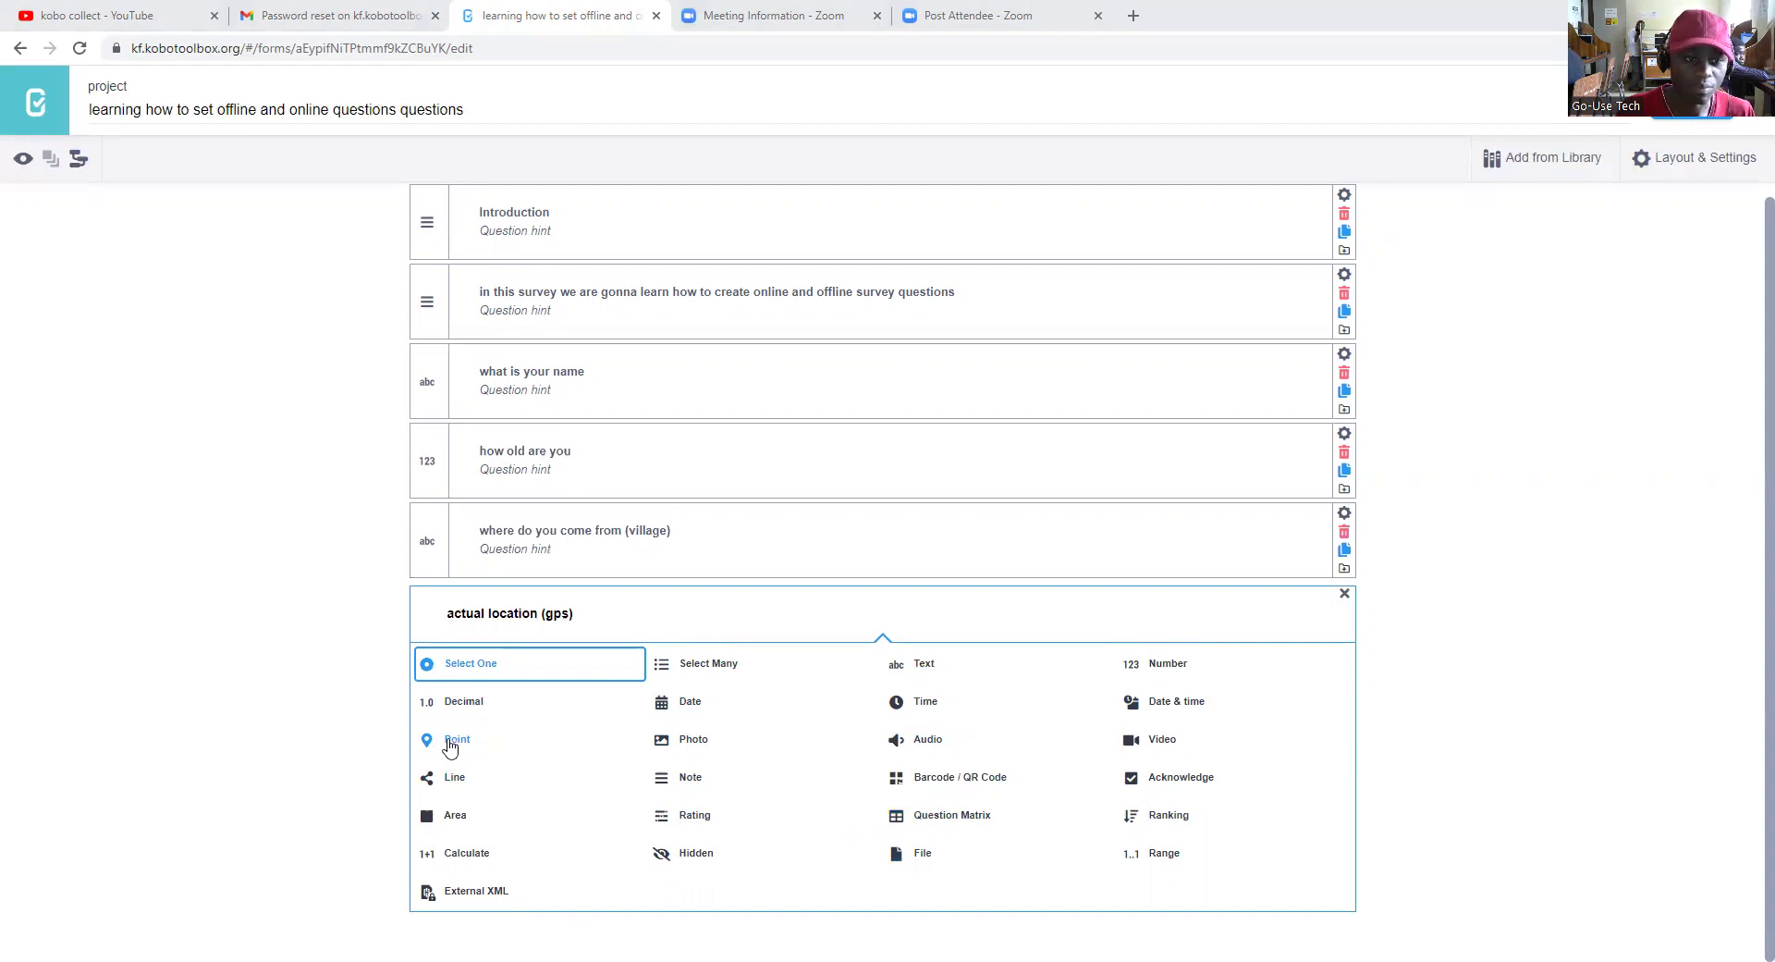
click(457, 741)
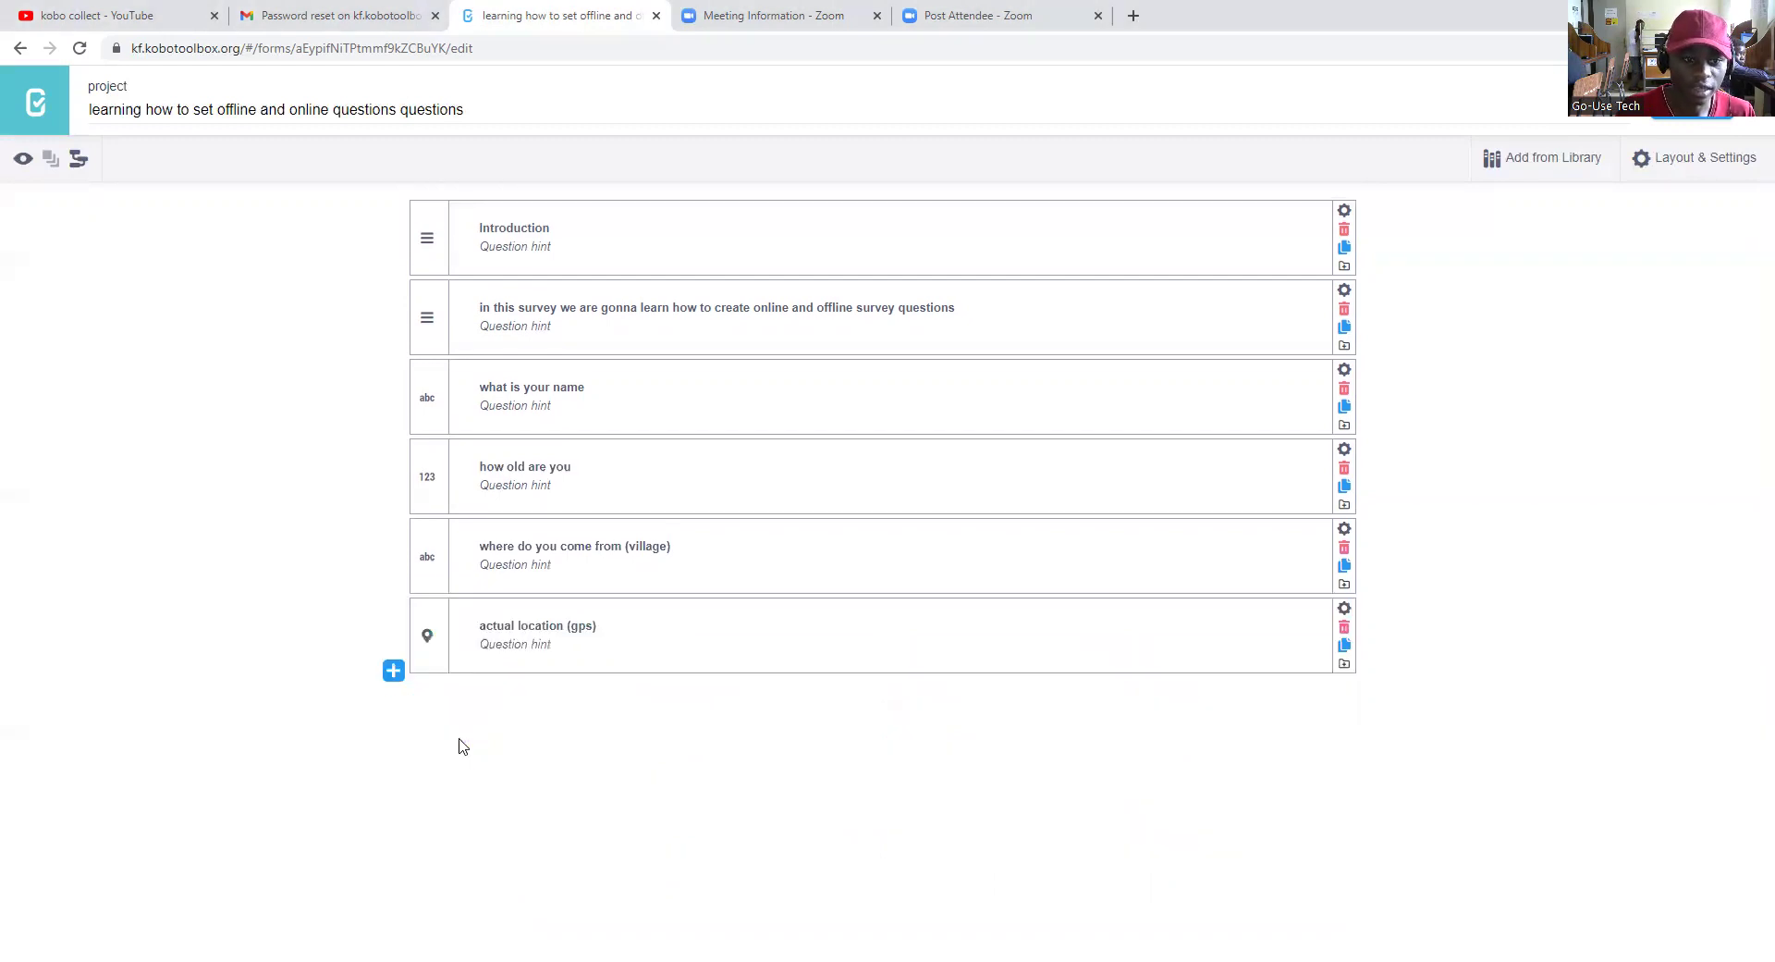
click(395, 678)
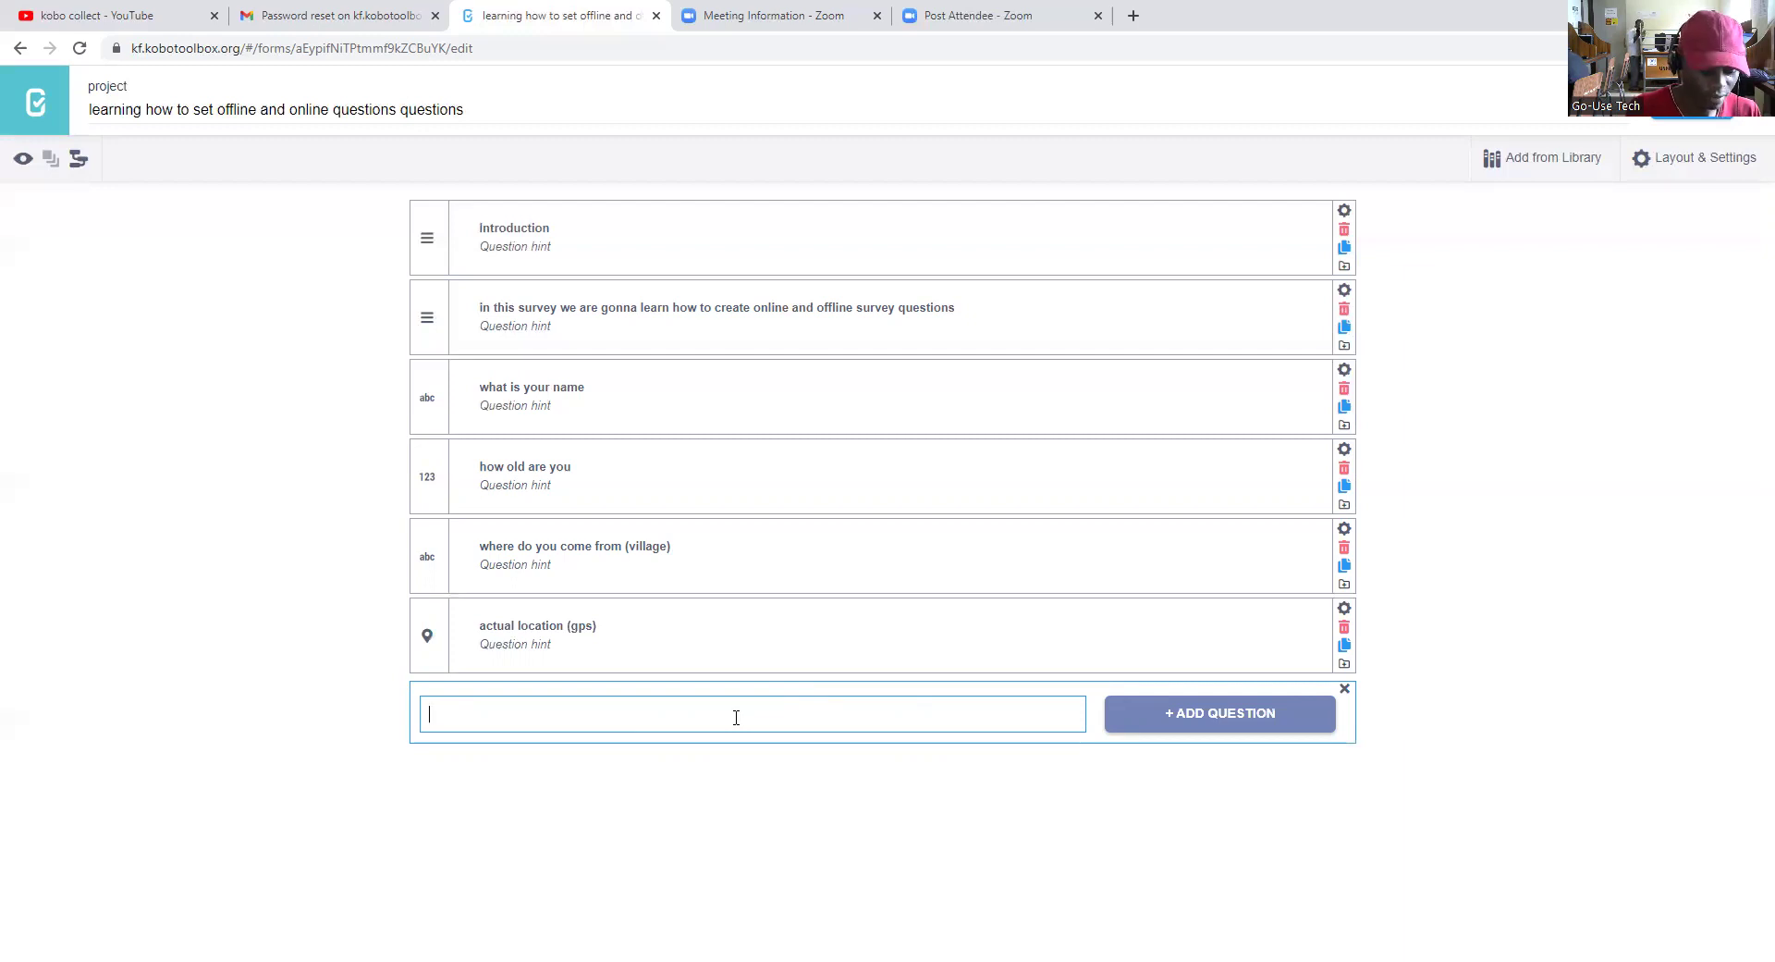
Step: Add 'how many people stay in this household' as a Select One question at the end of the form
text(h)
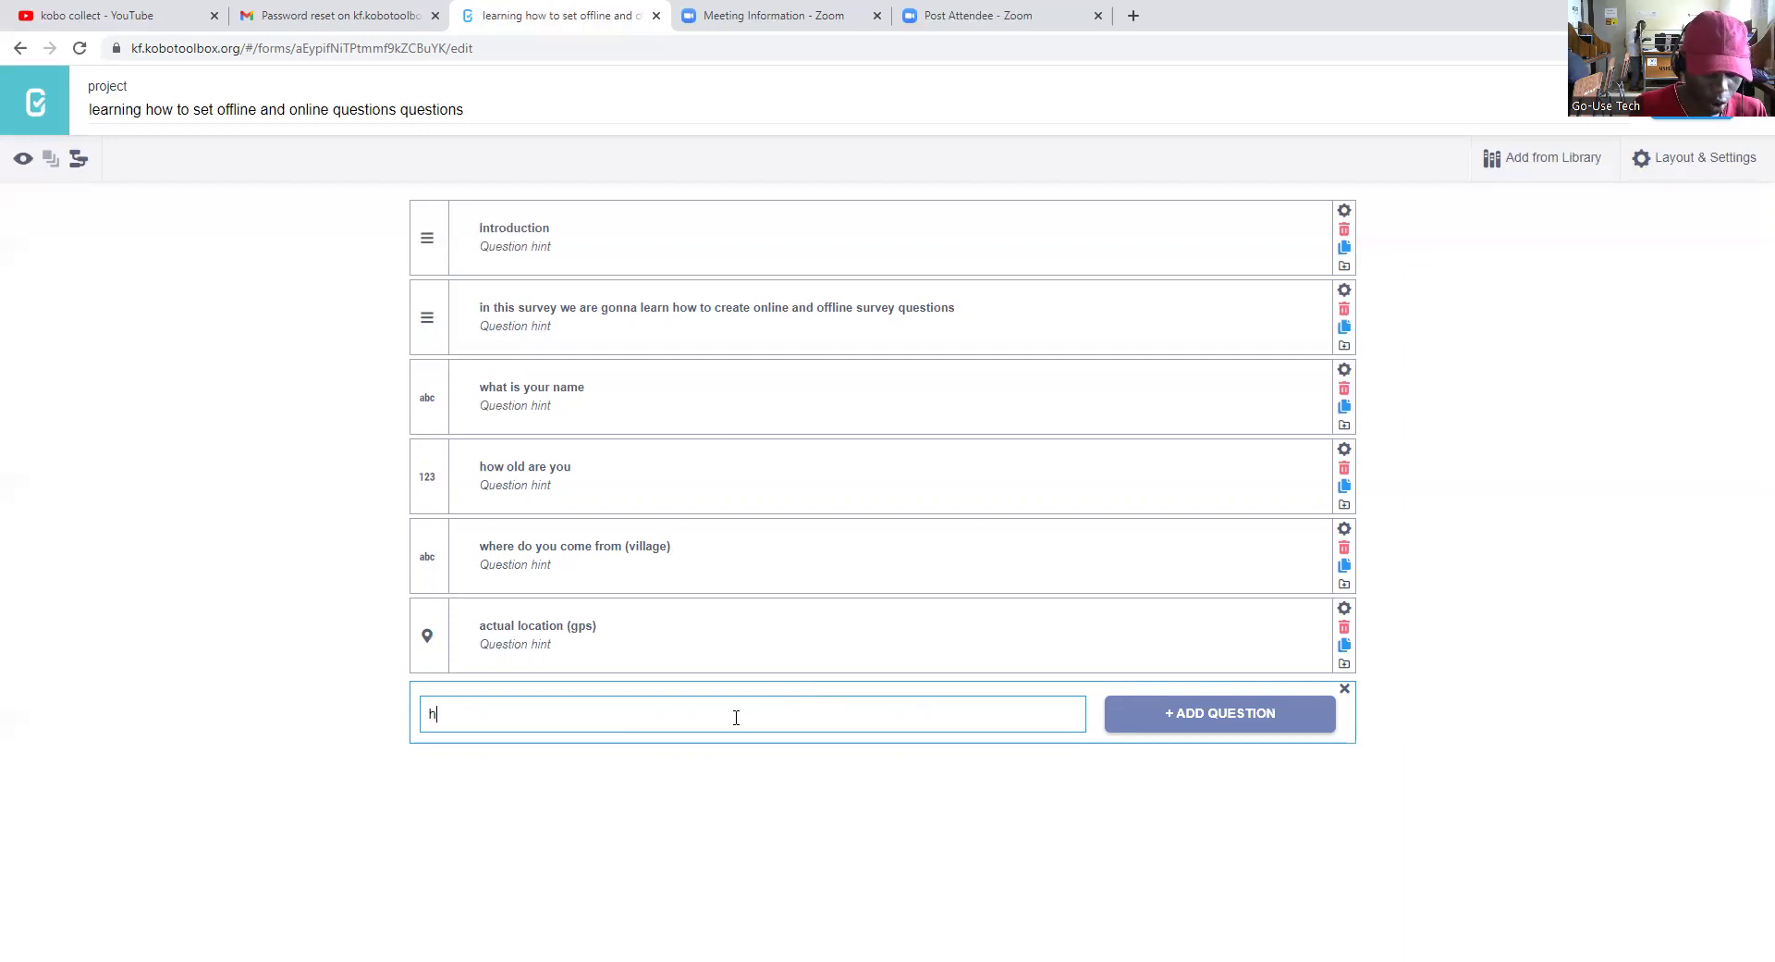
text(ow many pe)
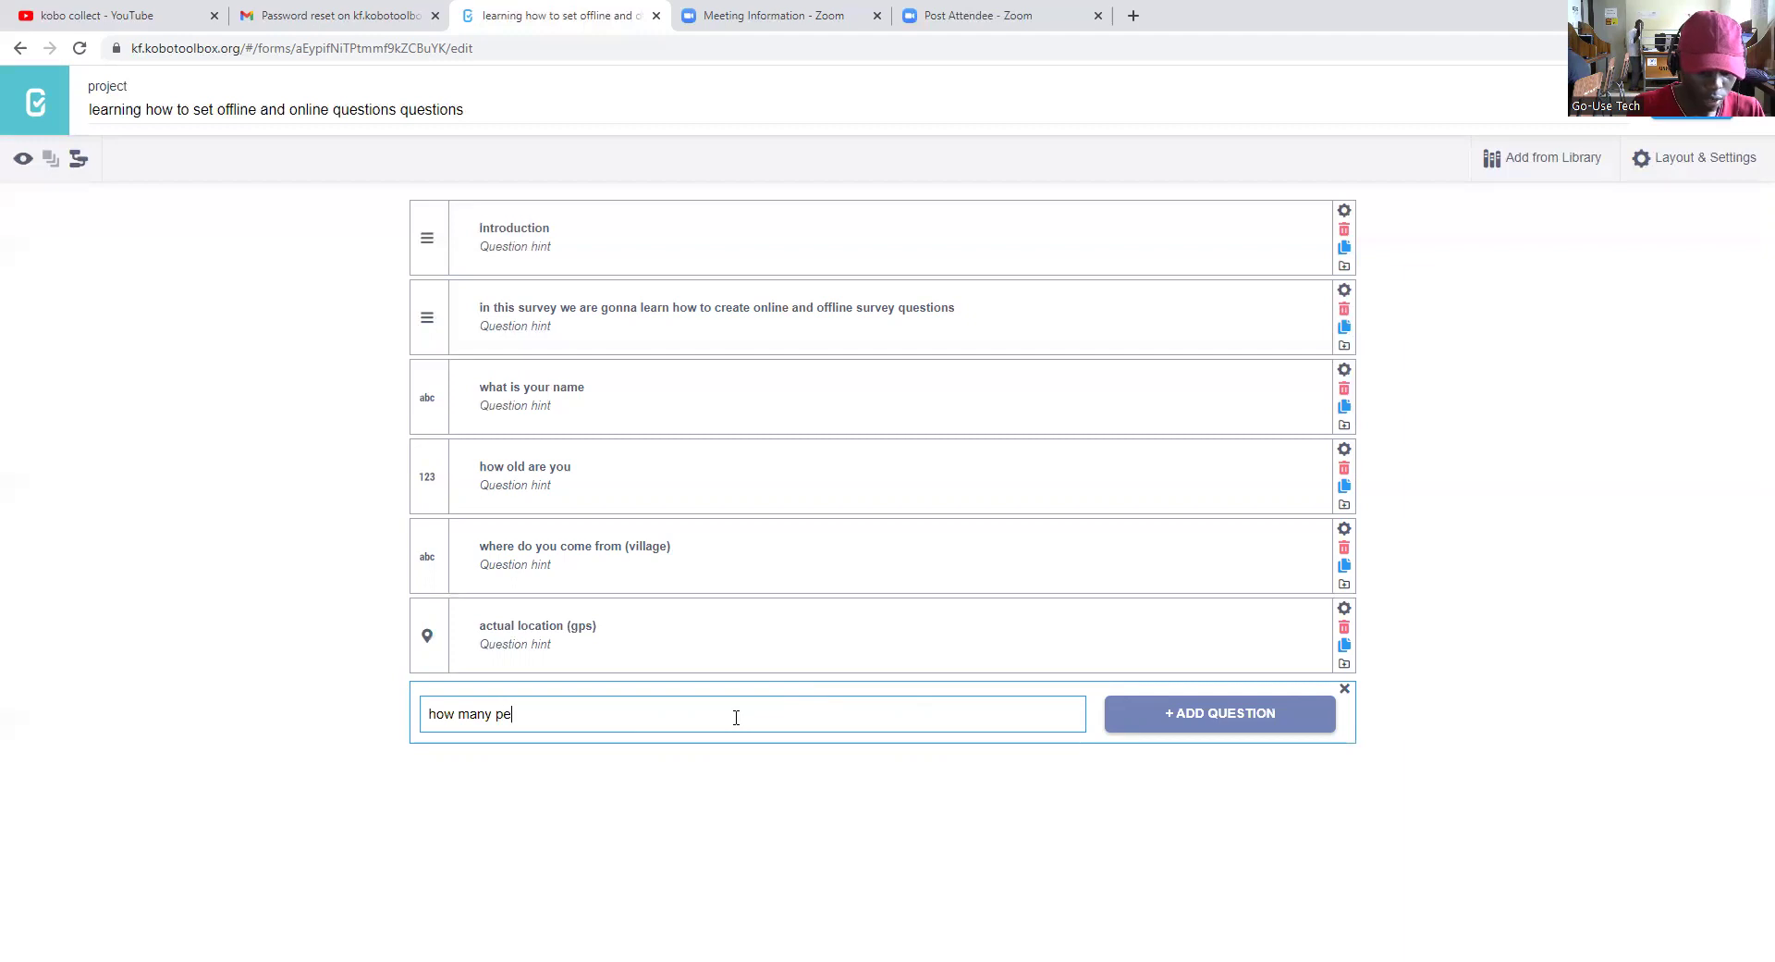
text(ople stay i)
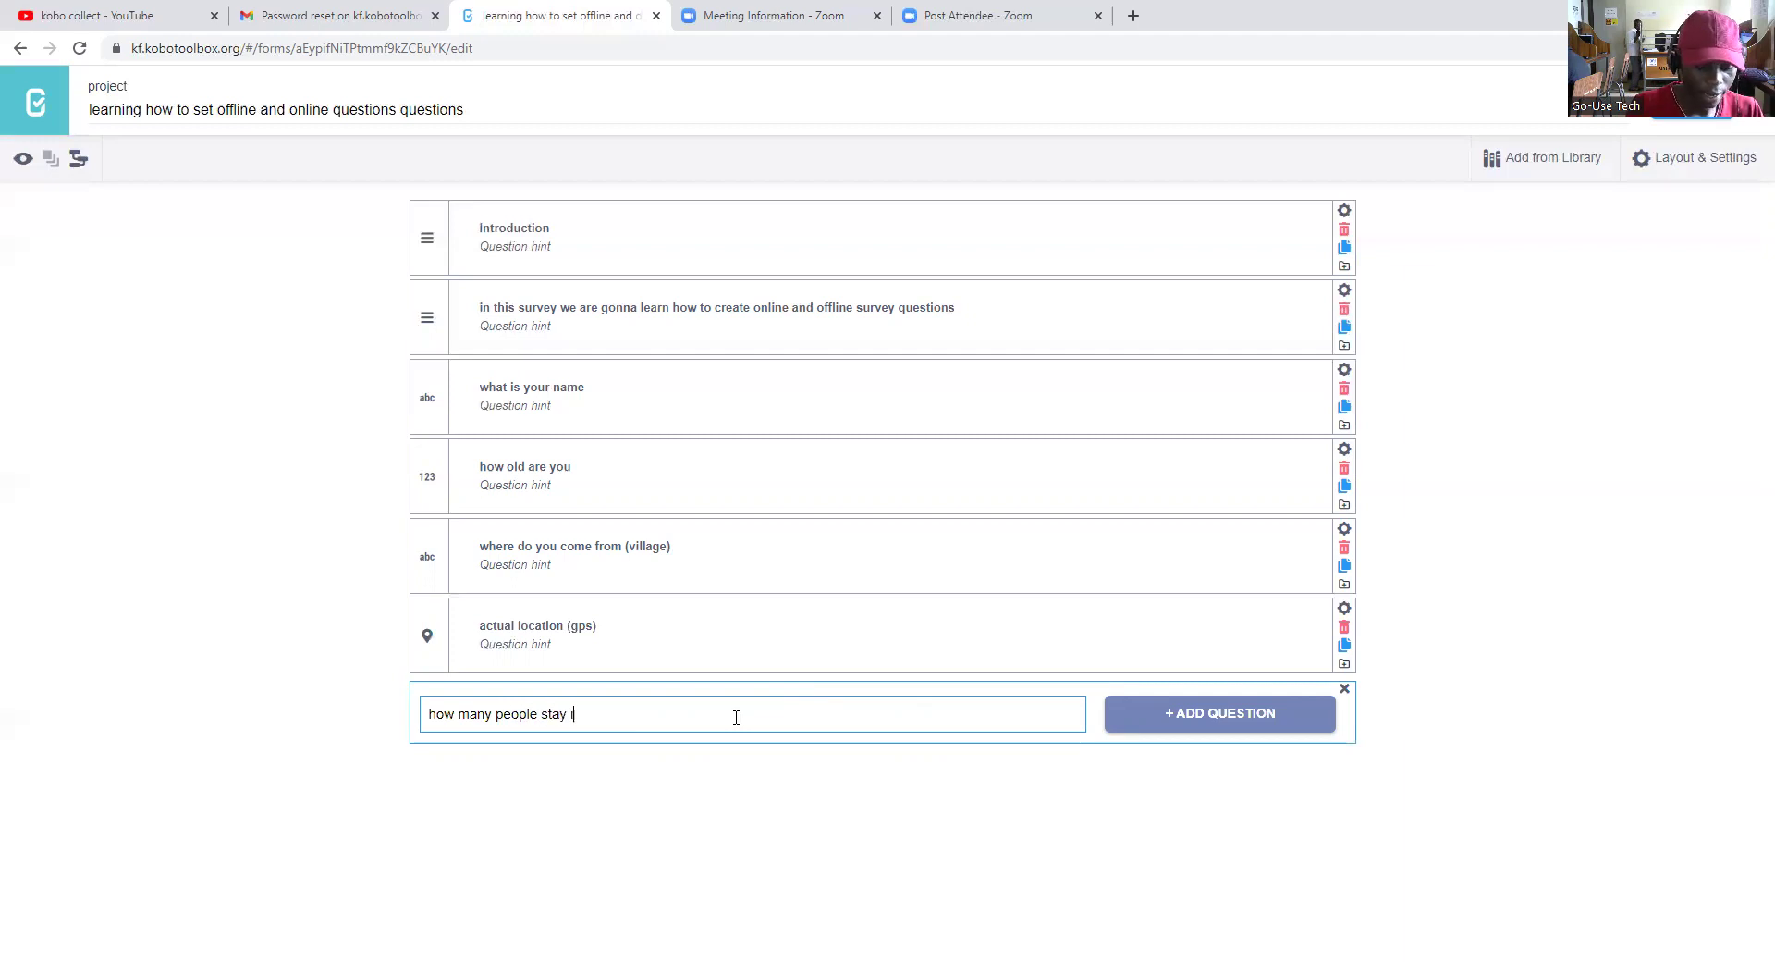
text(n this ho)
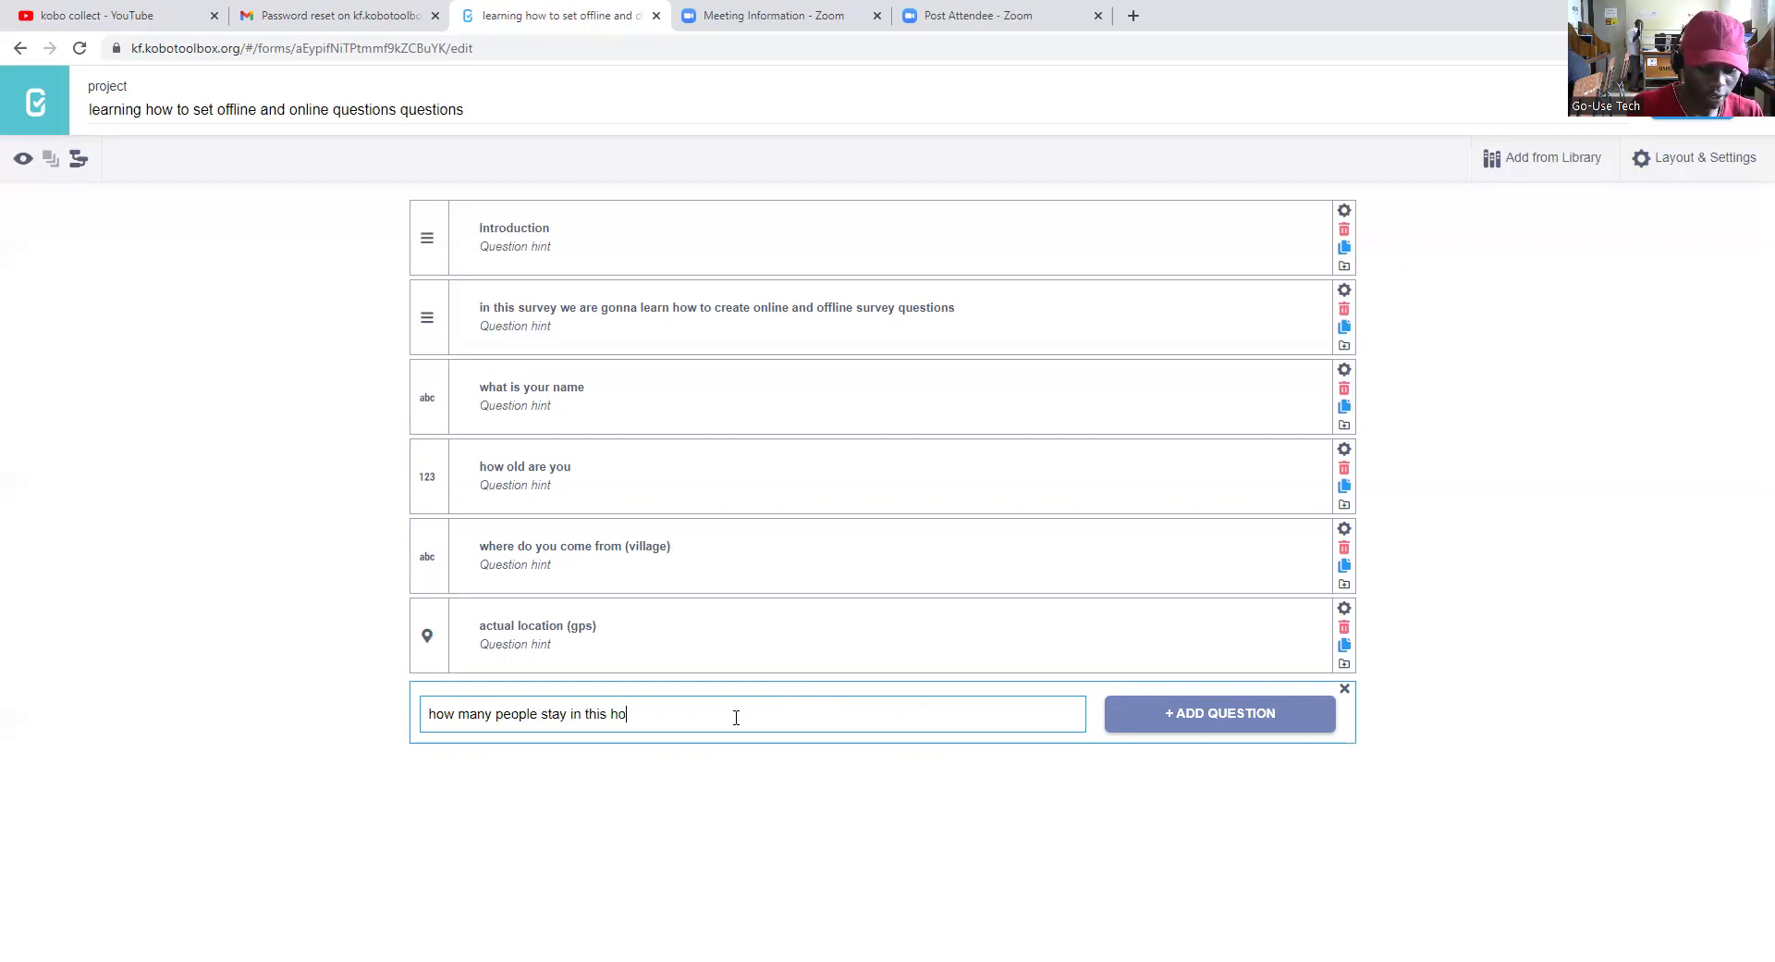
text(usehold)
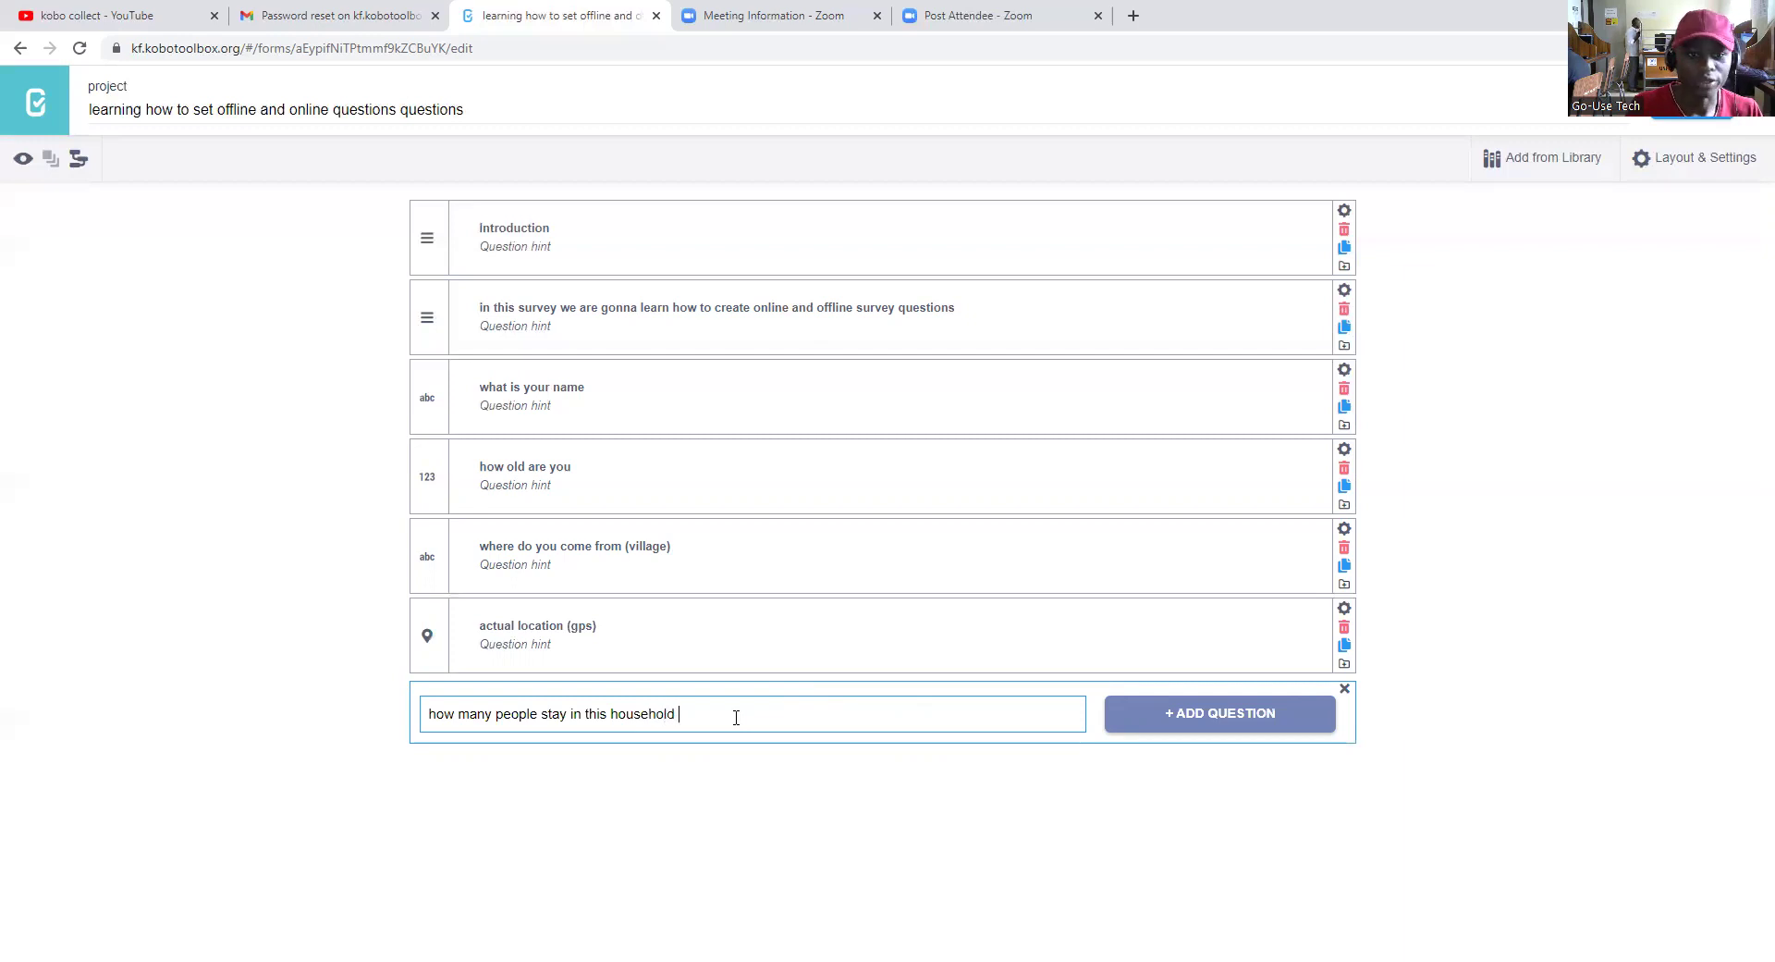
click(1214, 721)
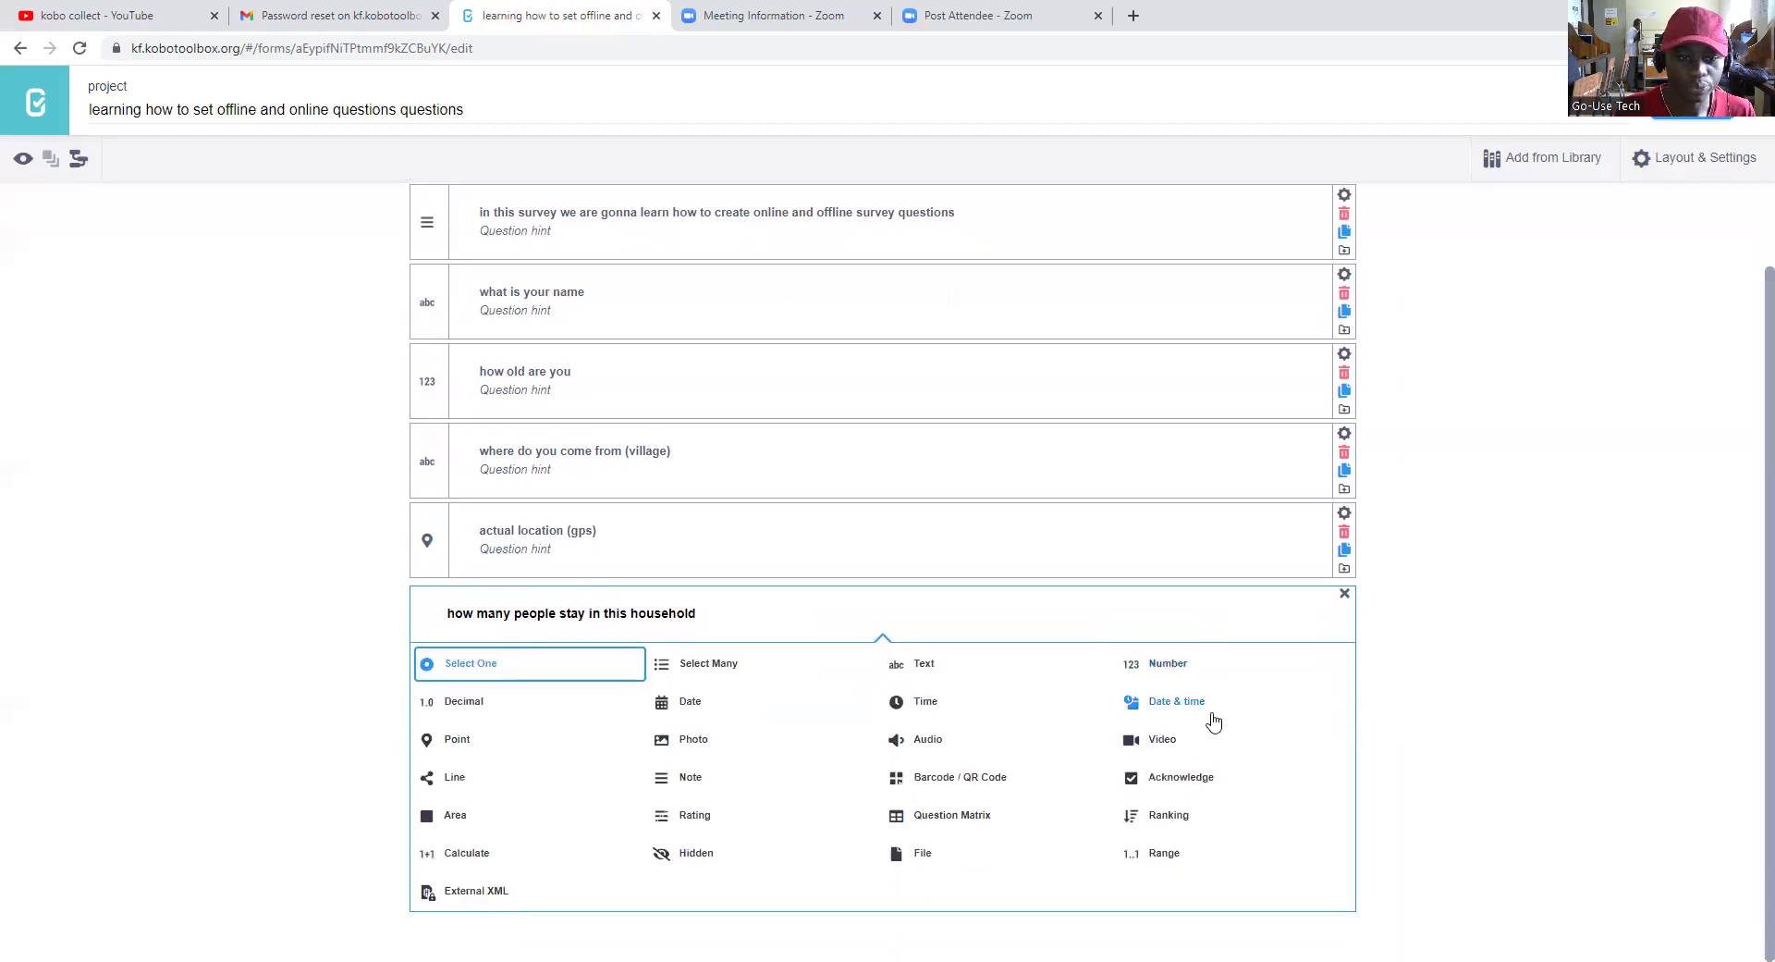
click(538, 671)
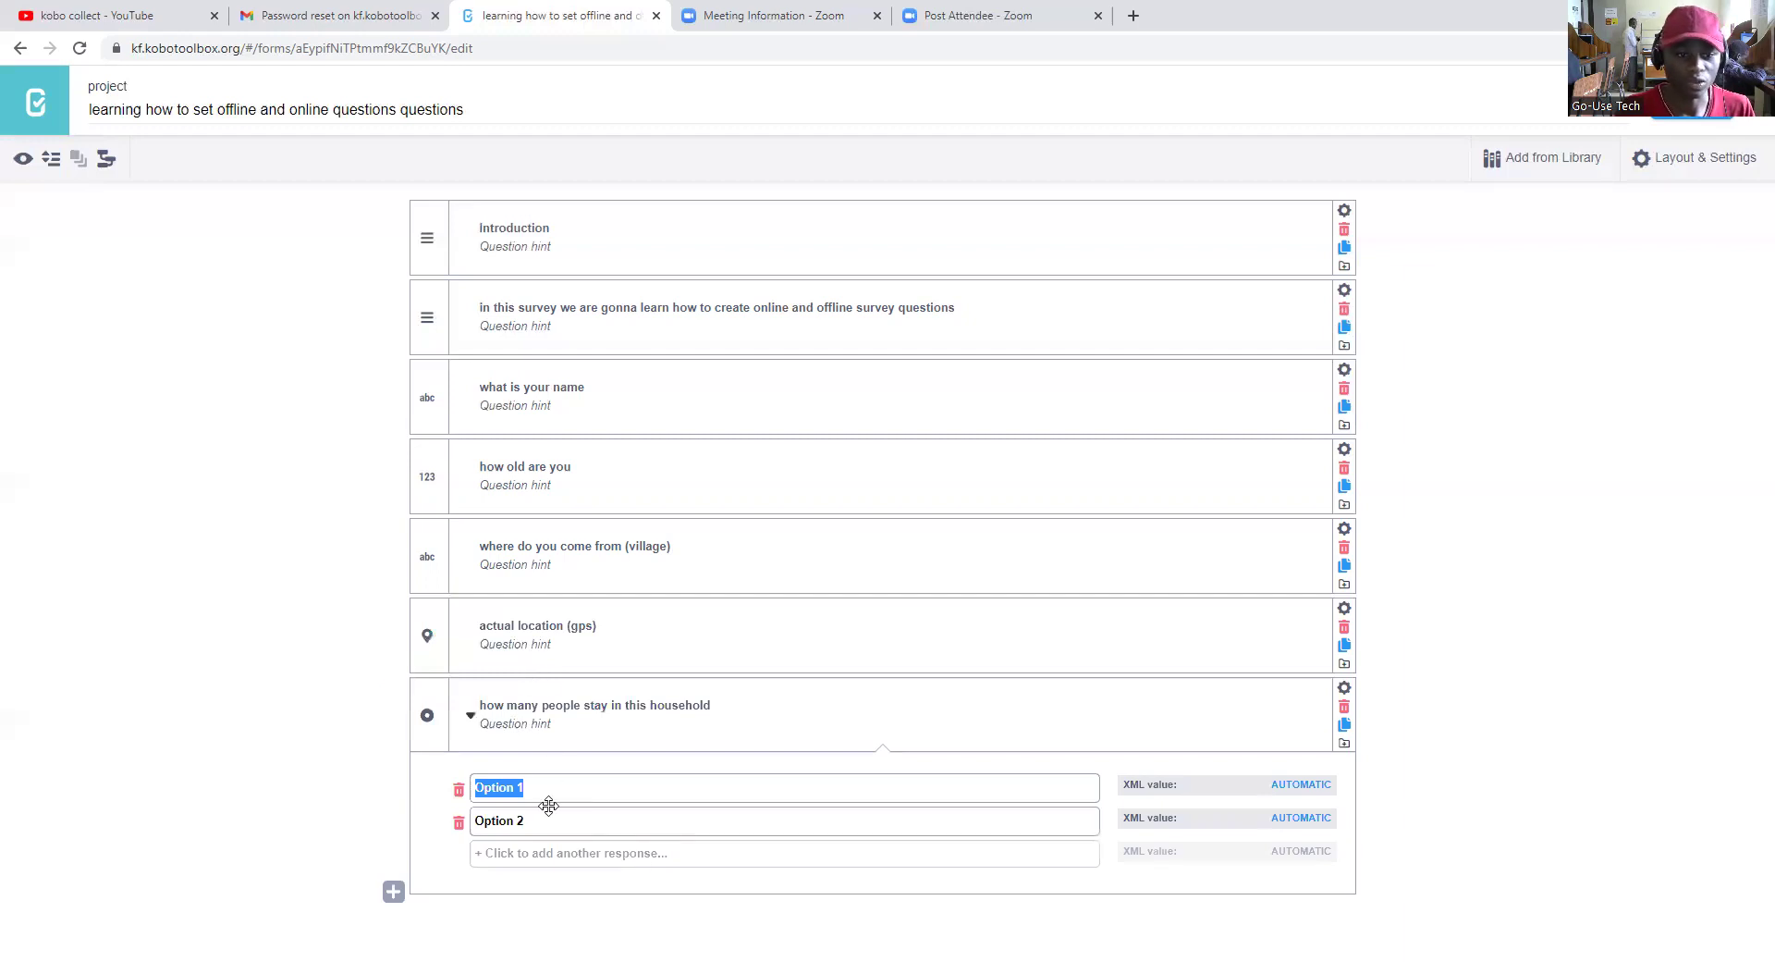
Step: Set the household question's choices to 1-2, 3-4, 5-6 and 7 and above
text(1-2)
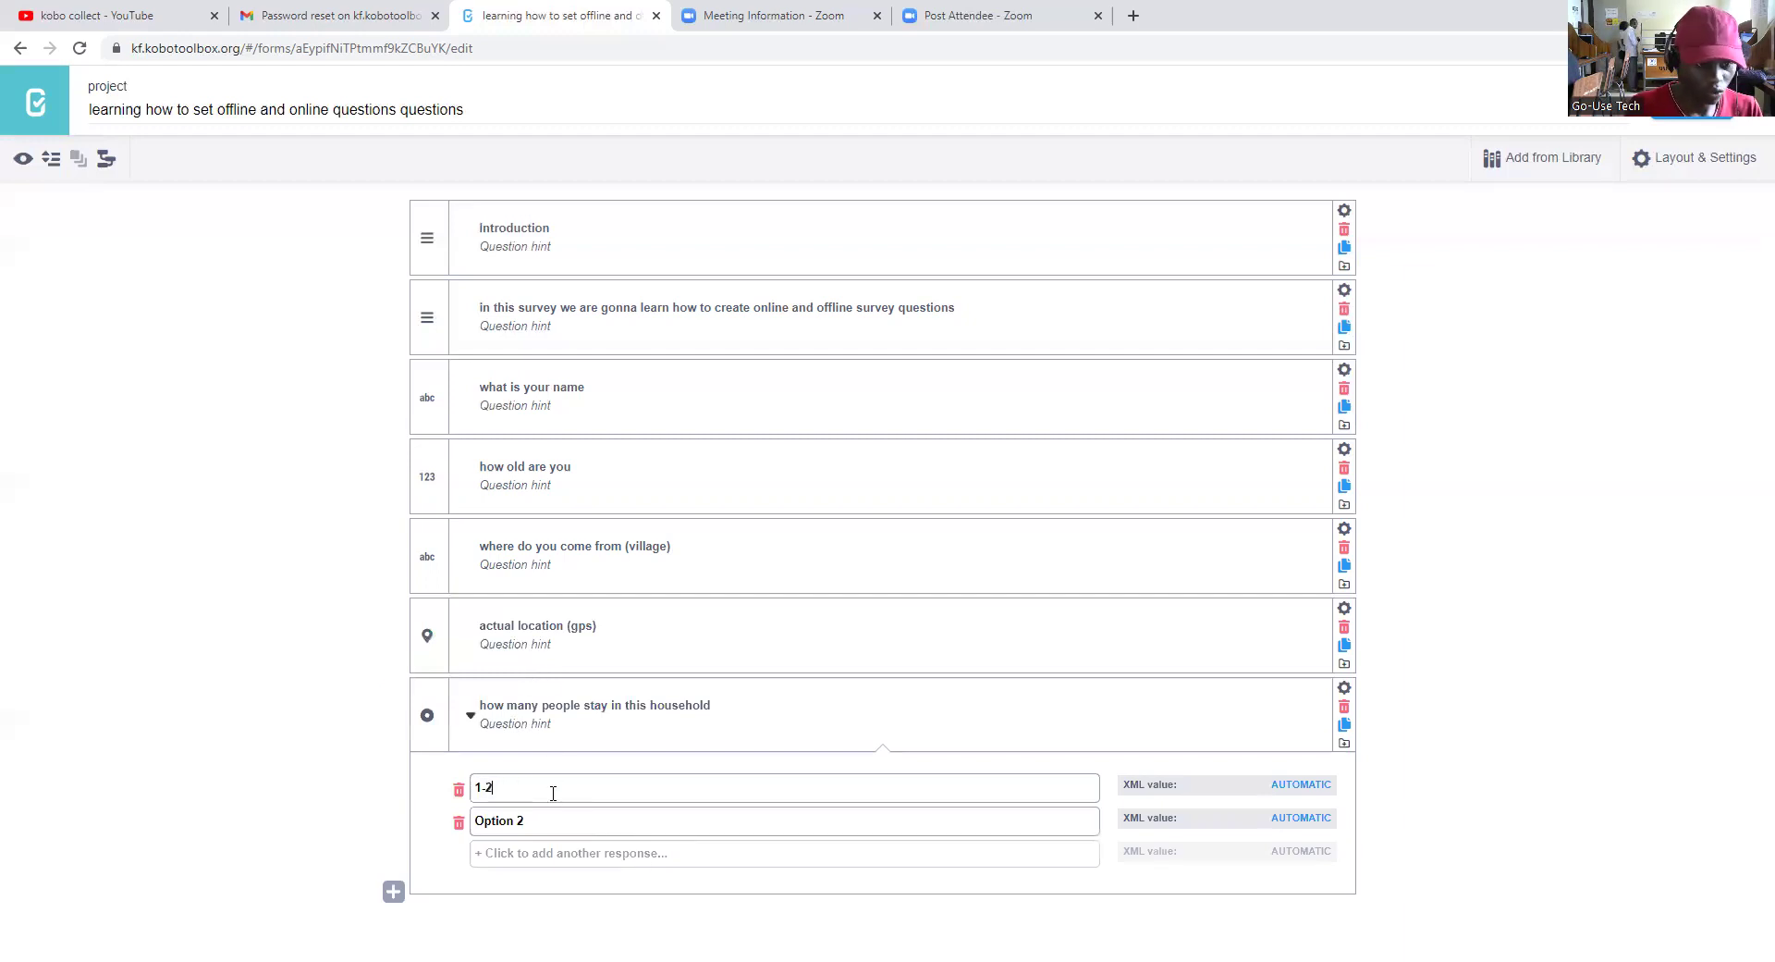
click(543, 819)
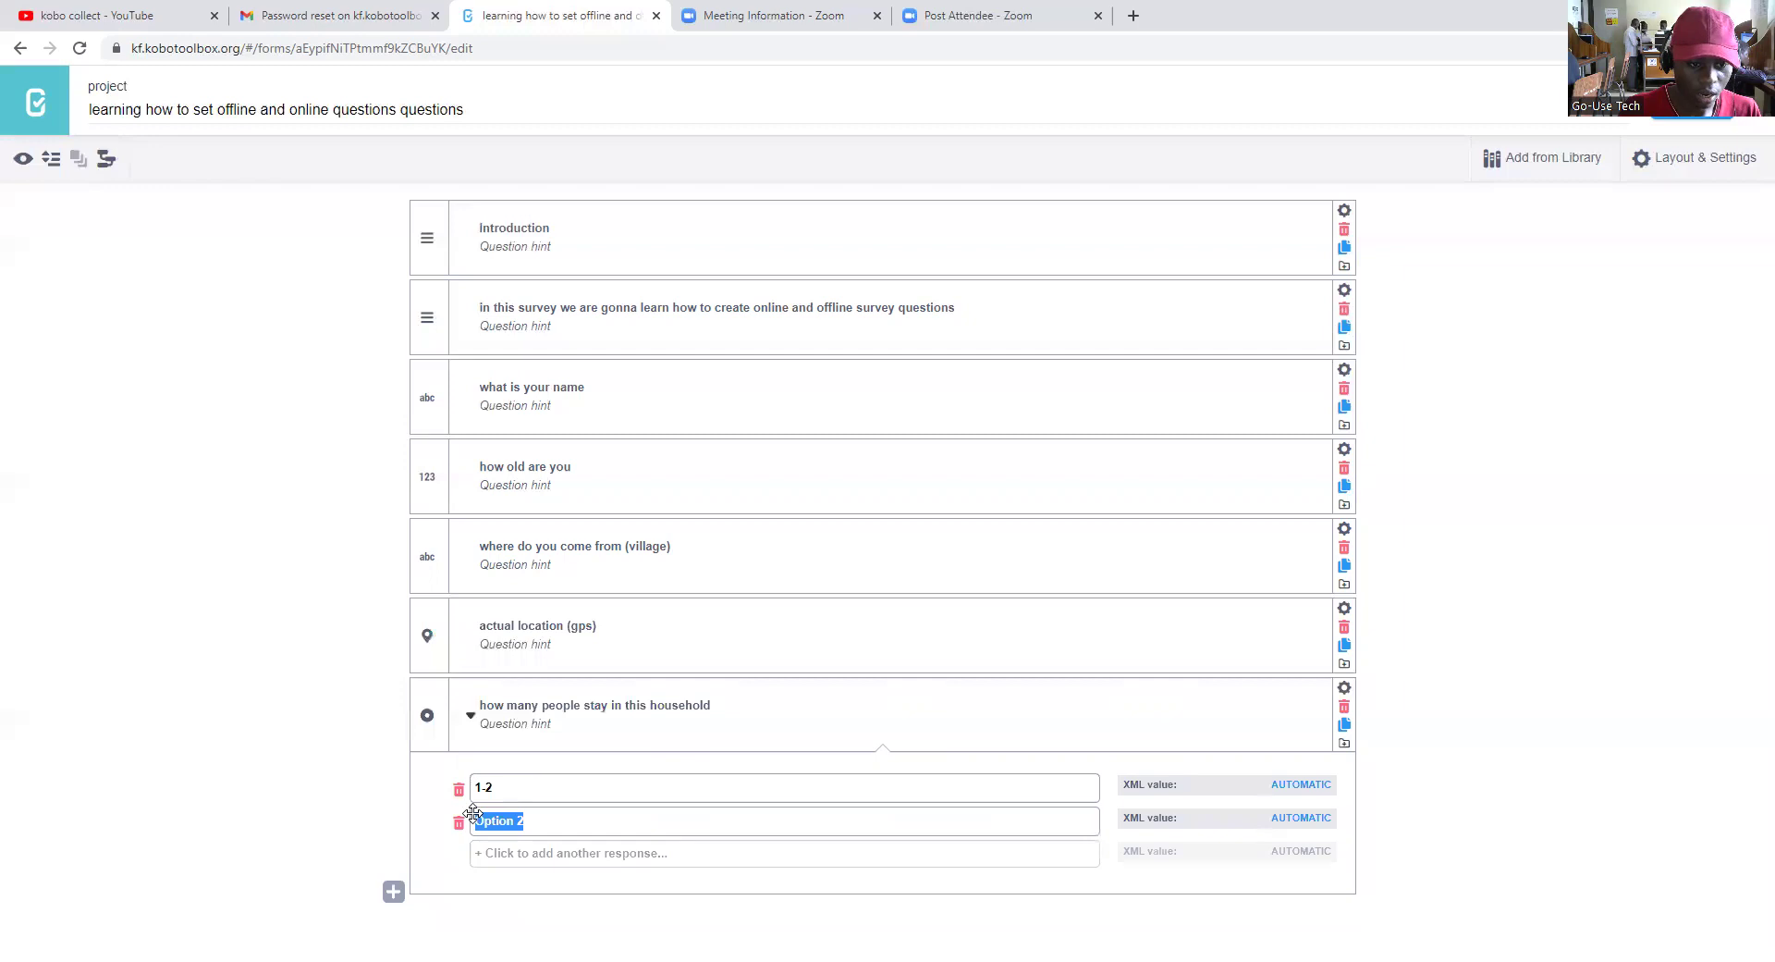
text(3-4)
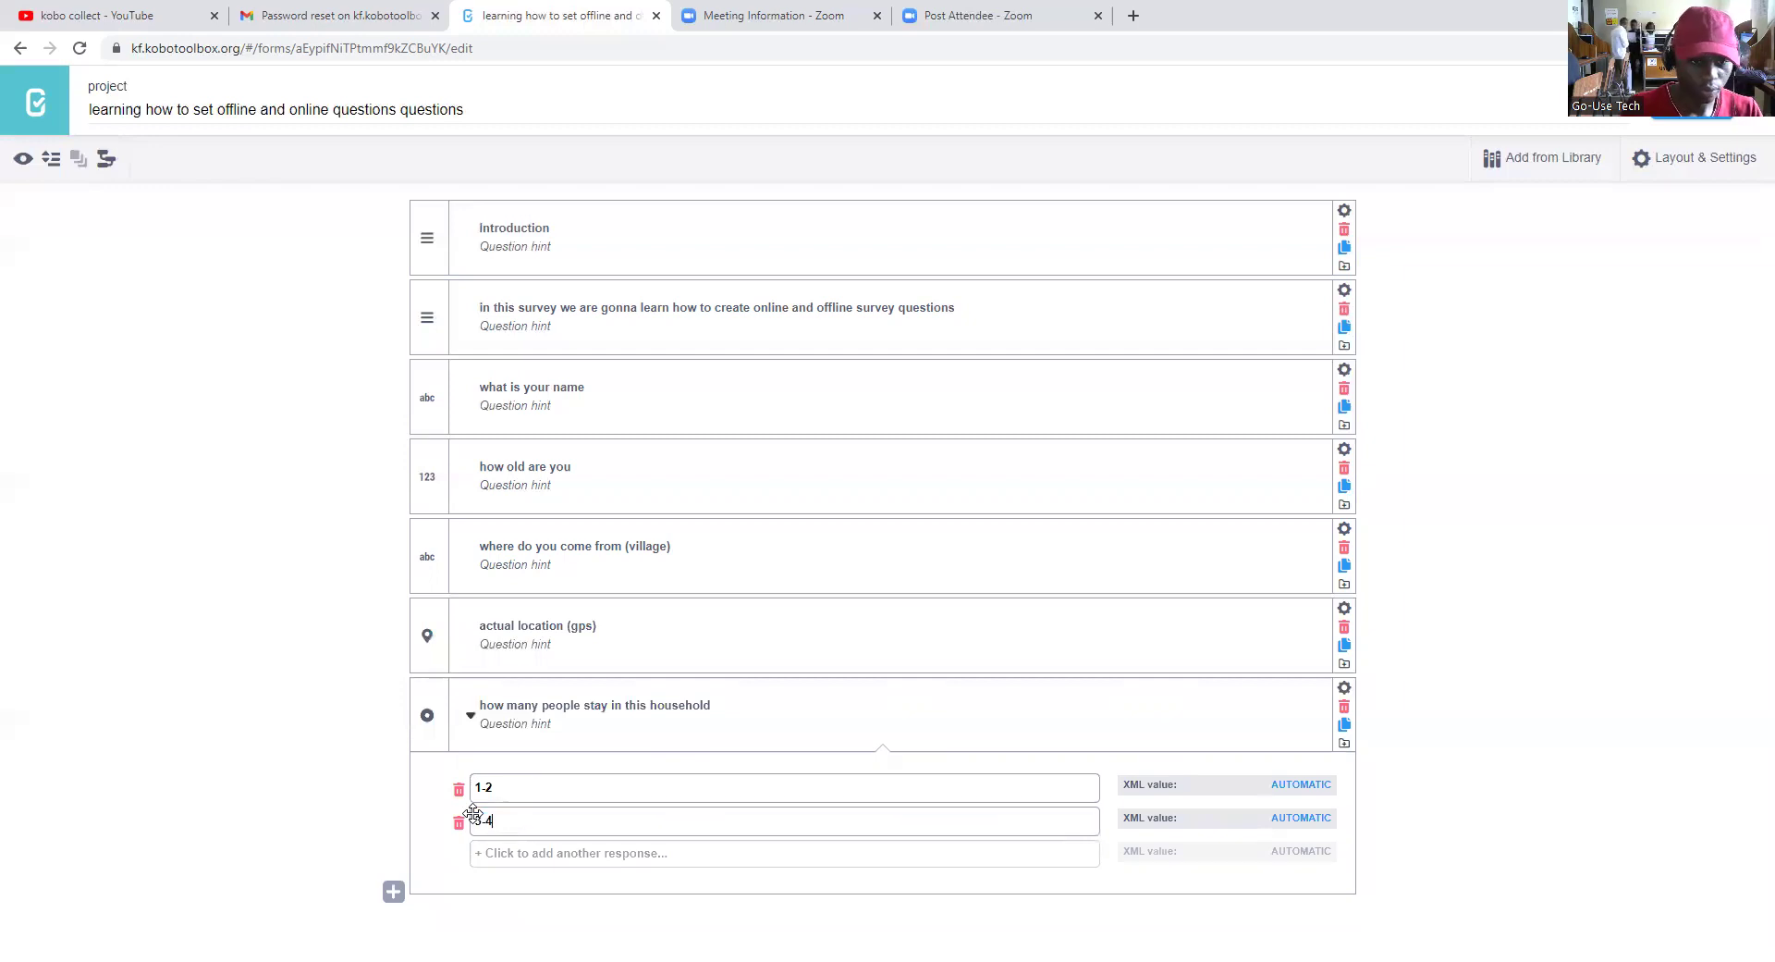
click(523, 858)
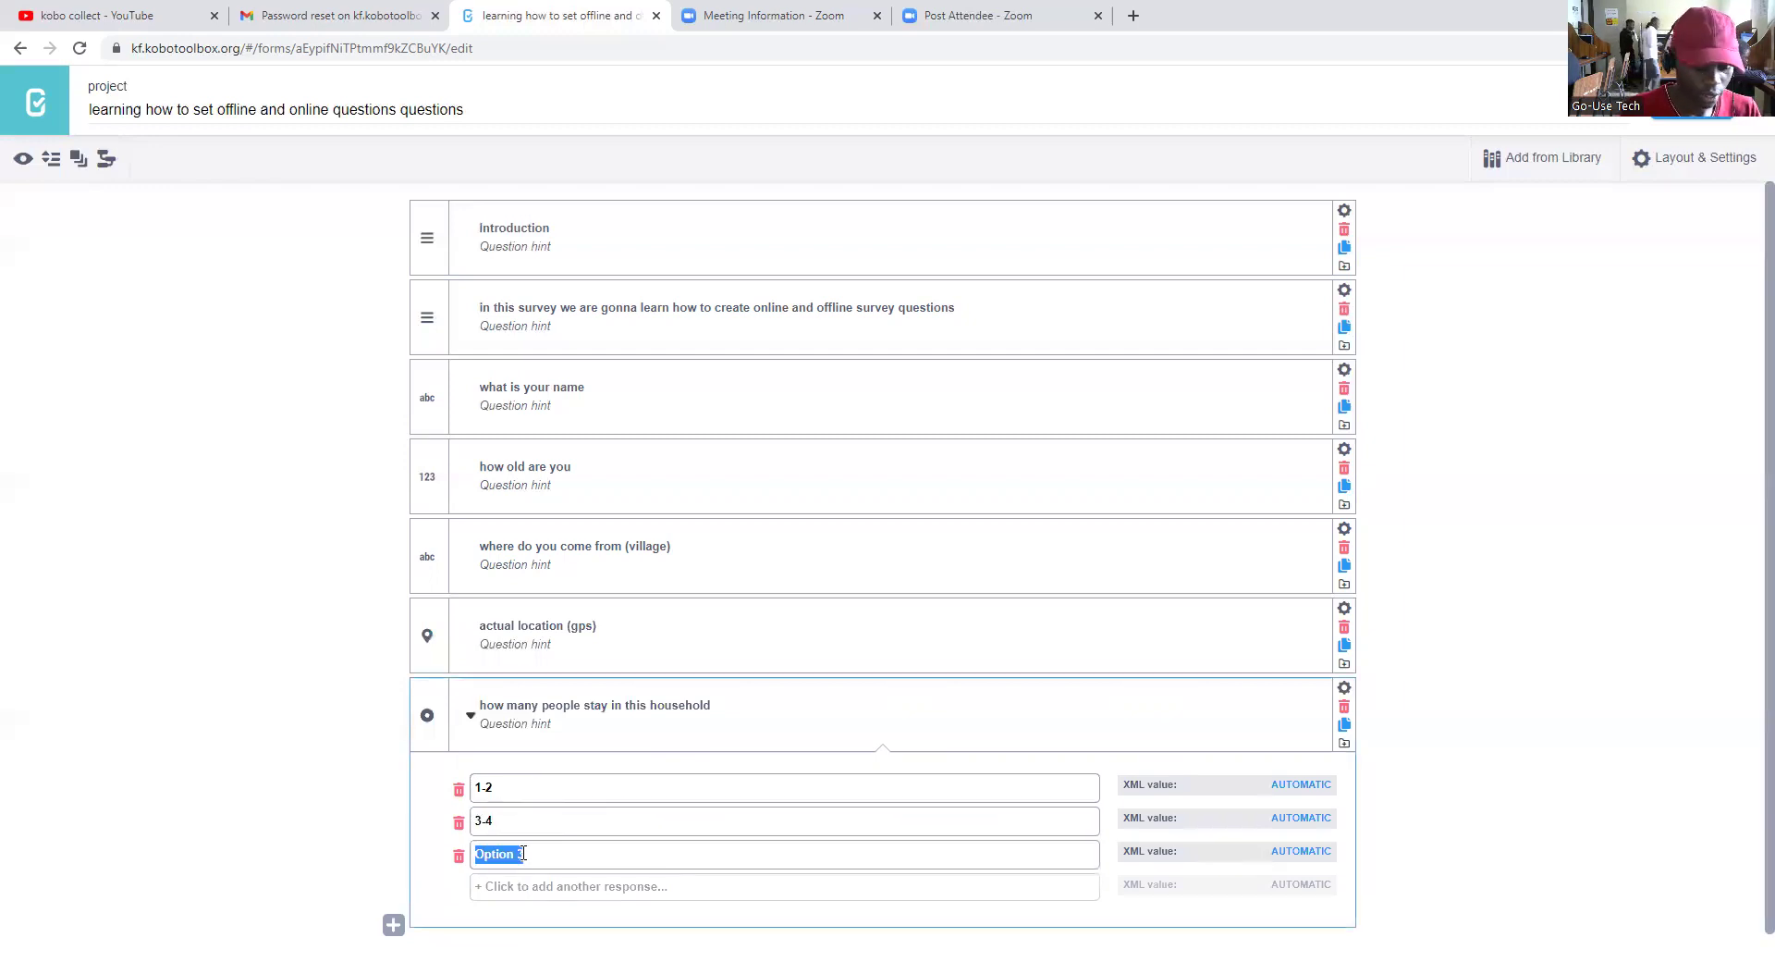
text(4)
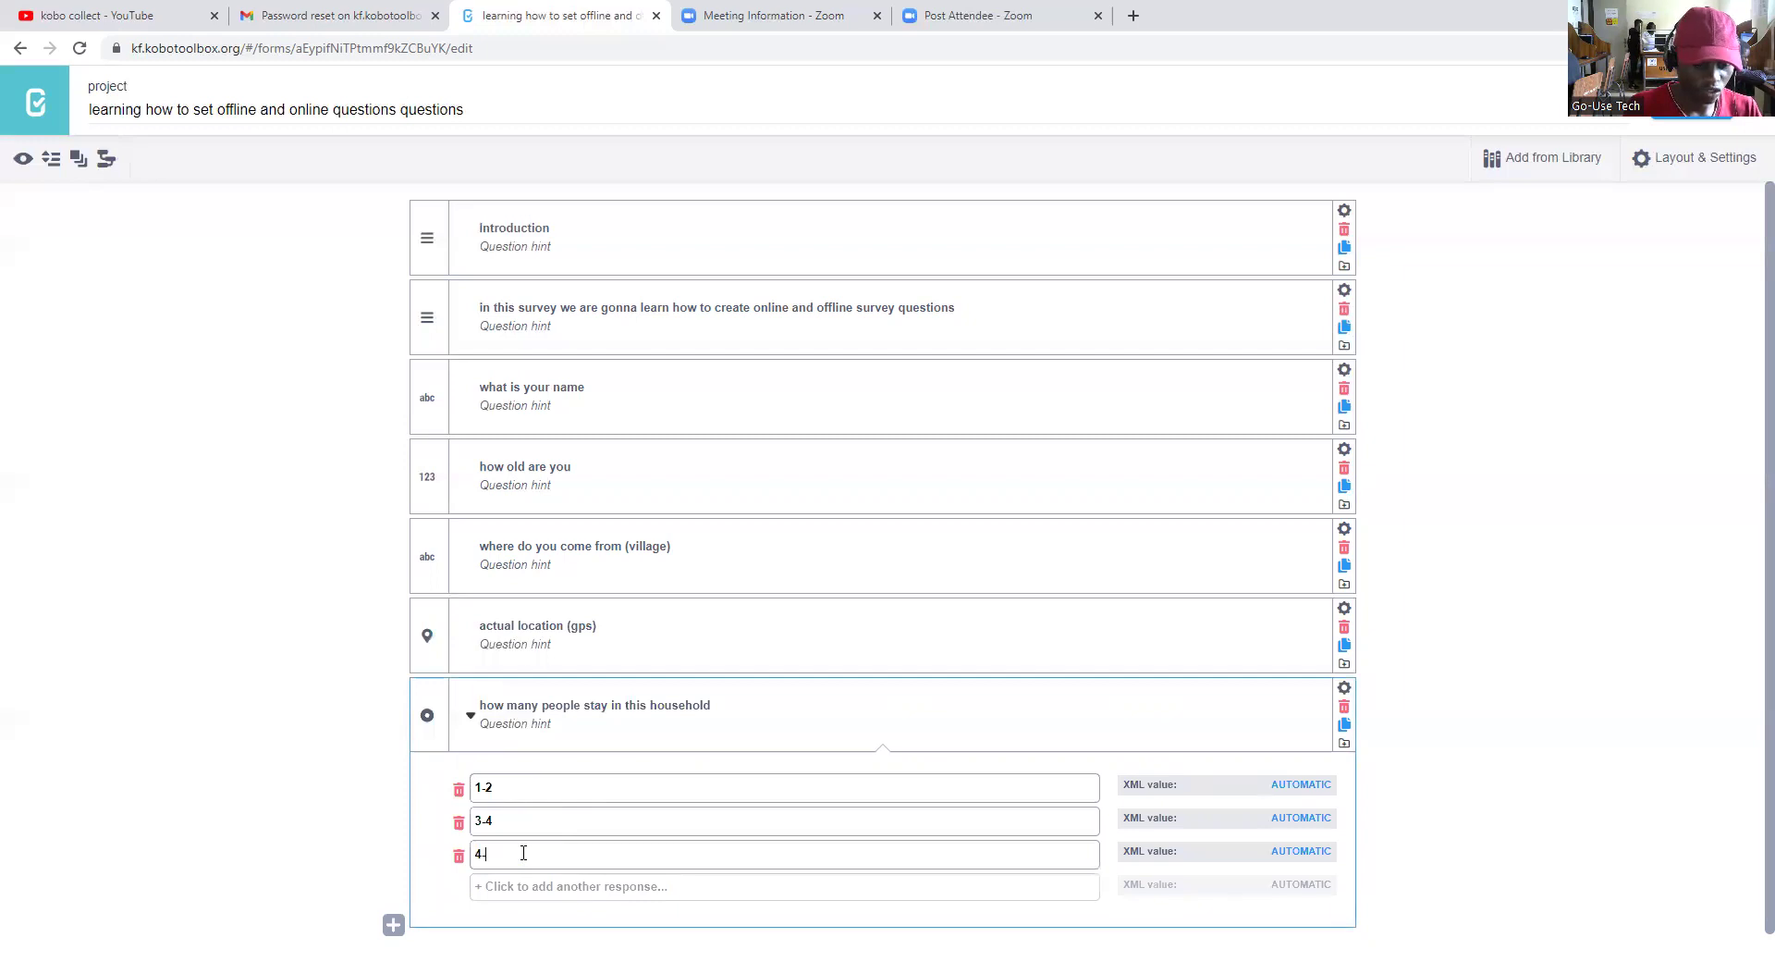
text(-6)
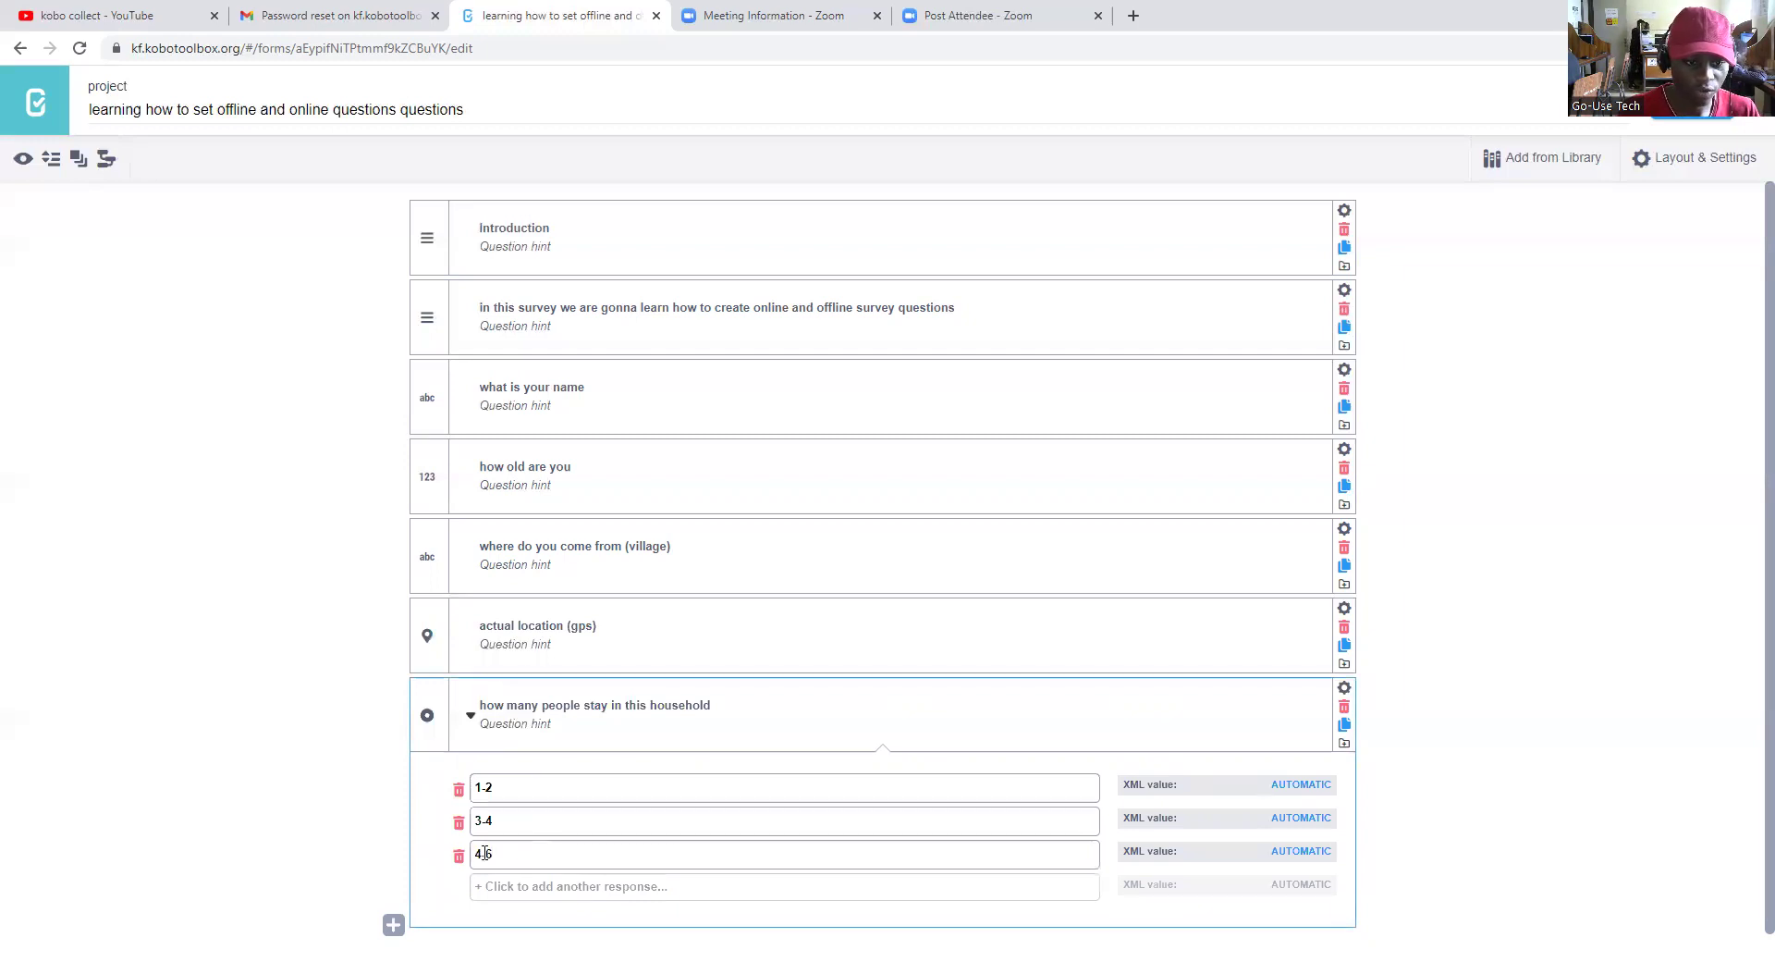
click(485, 852)
key(BackSpace)
text(5)
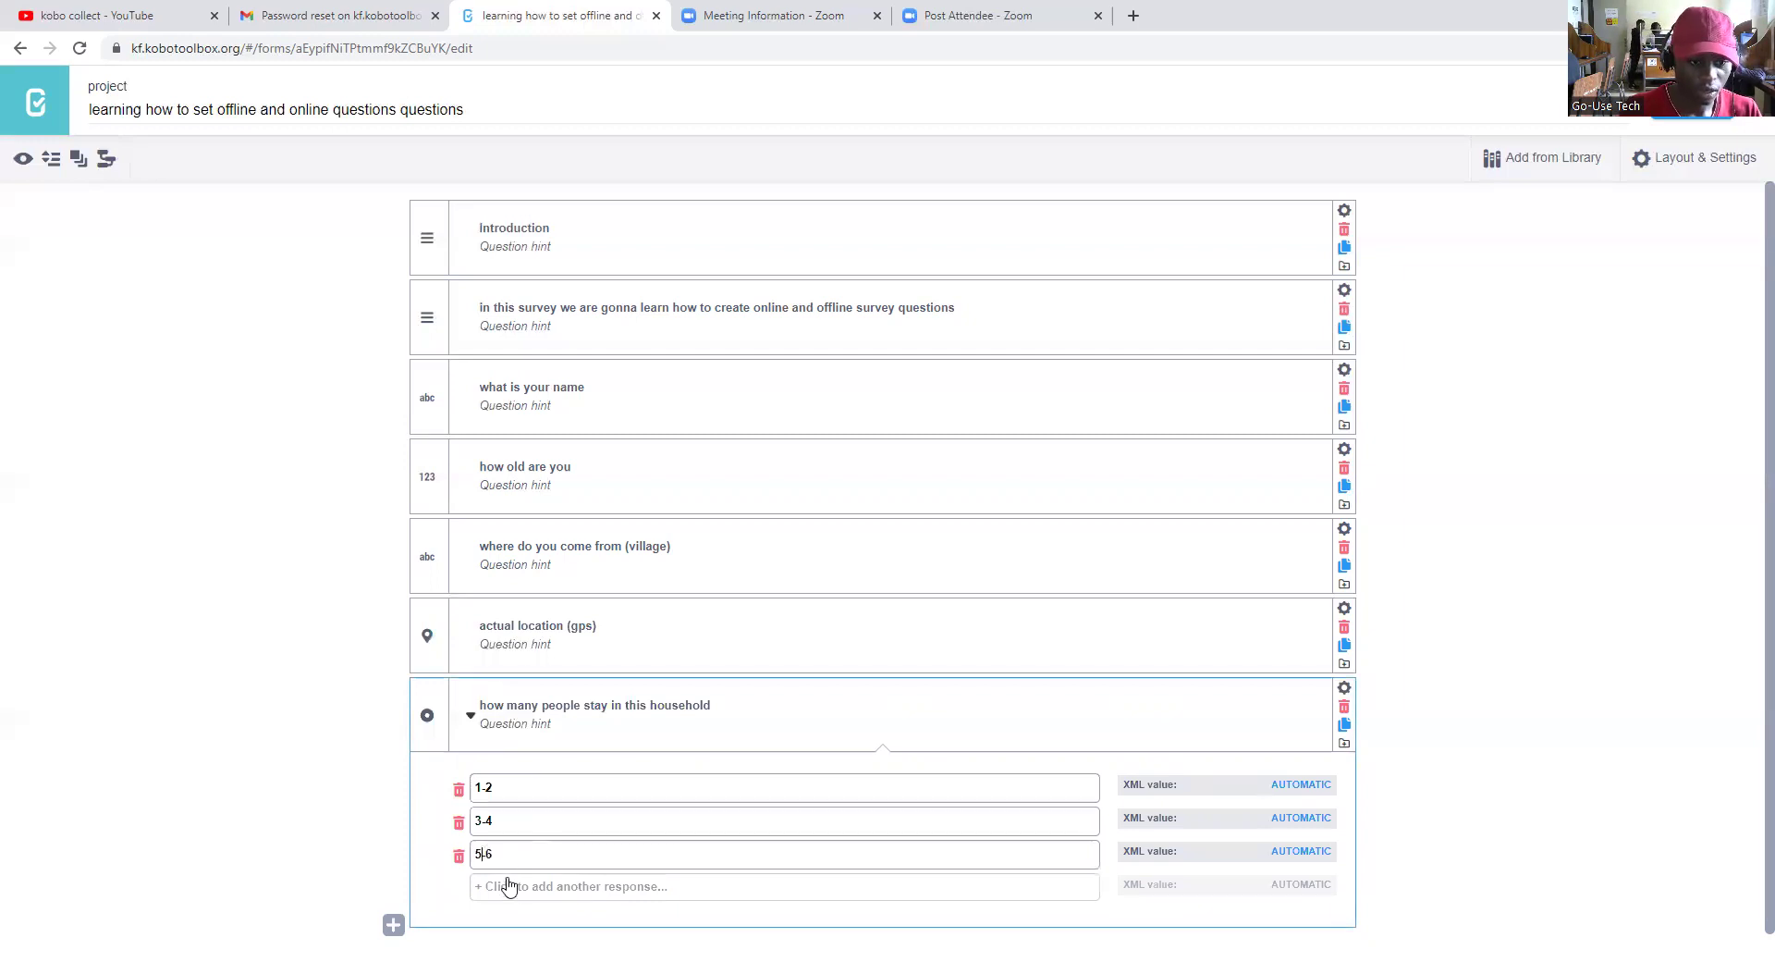
click(508, 885)
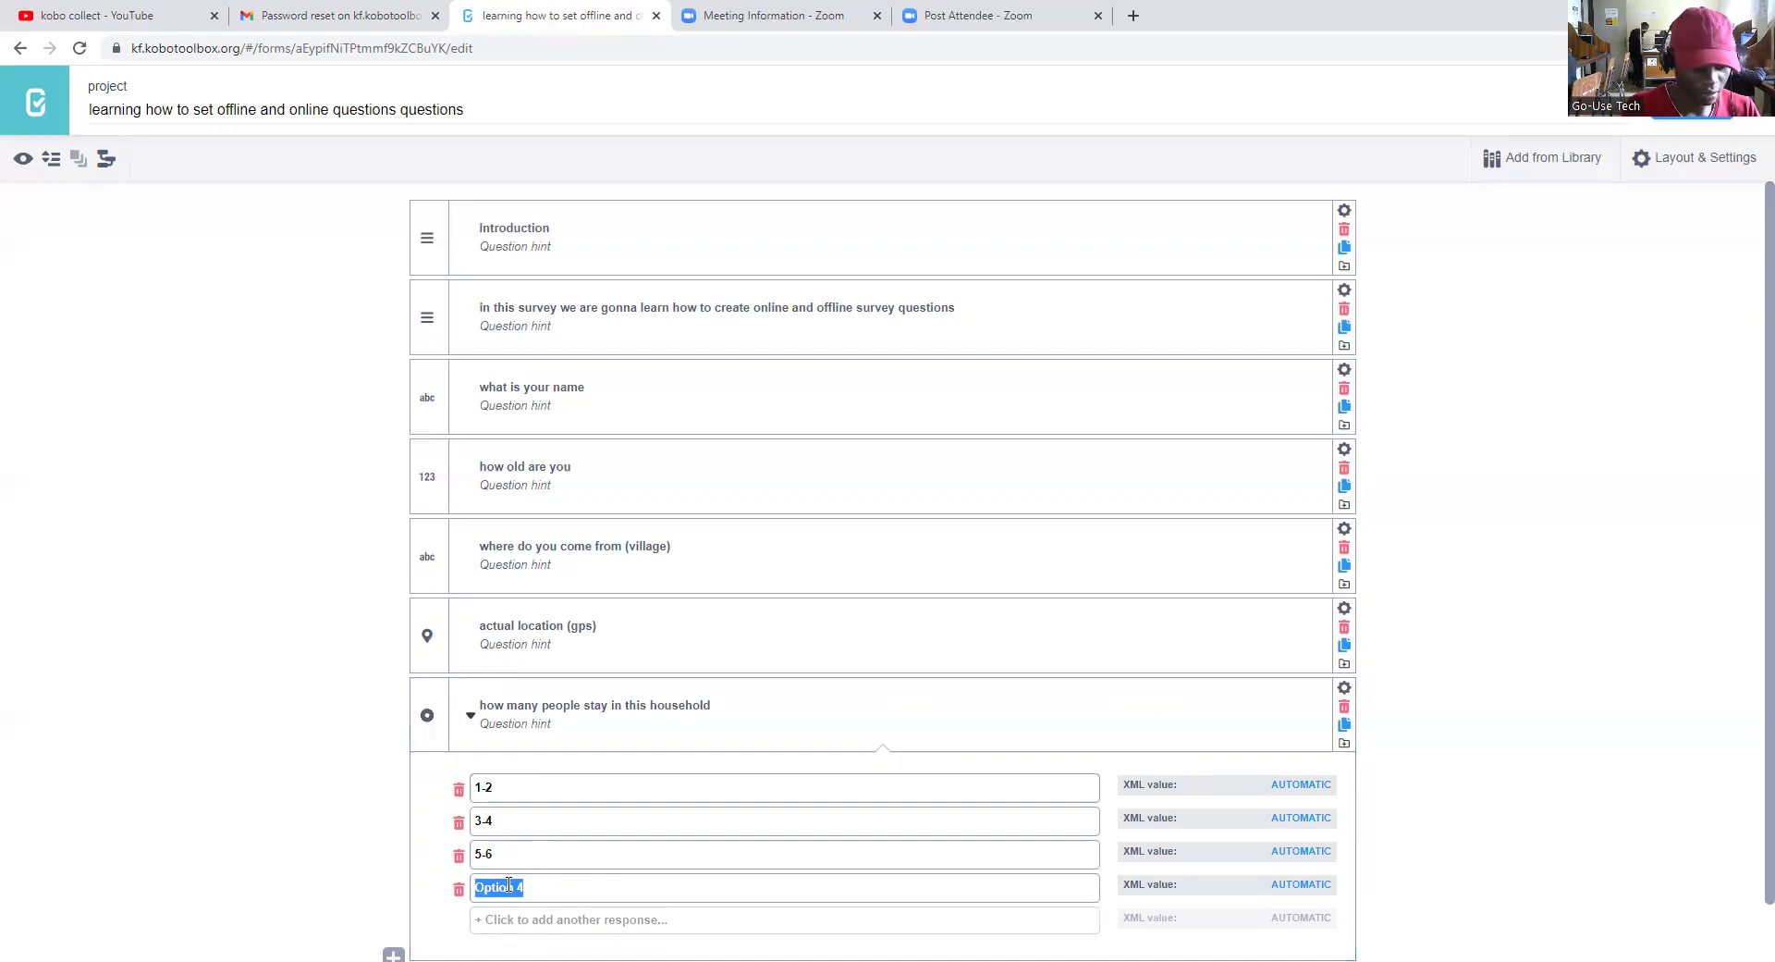
text(7 an)
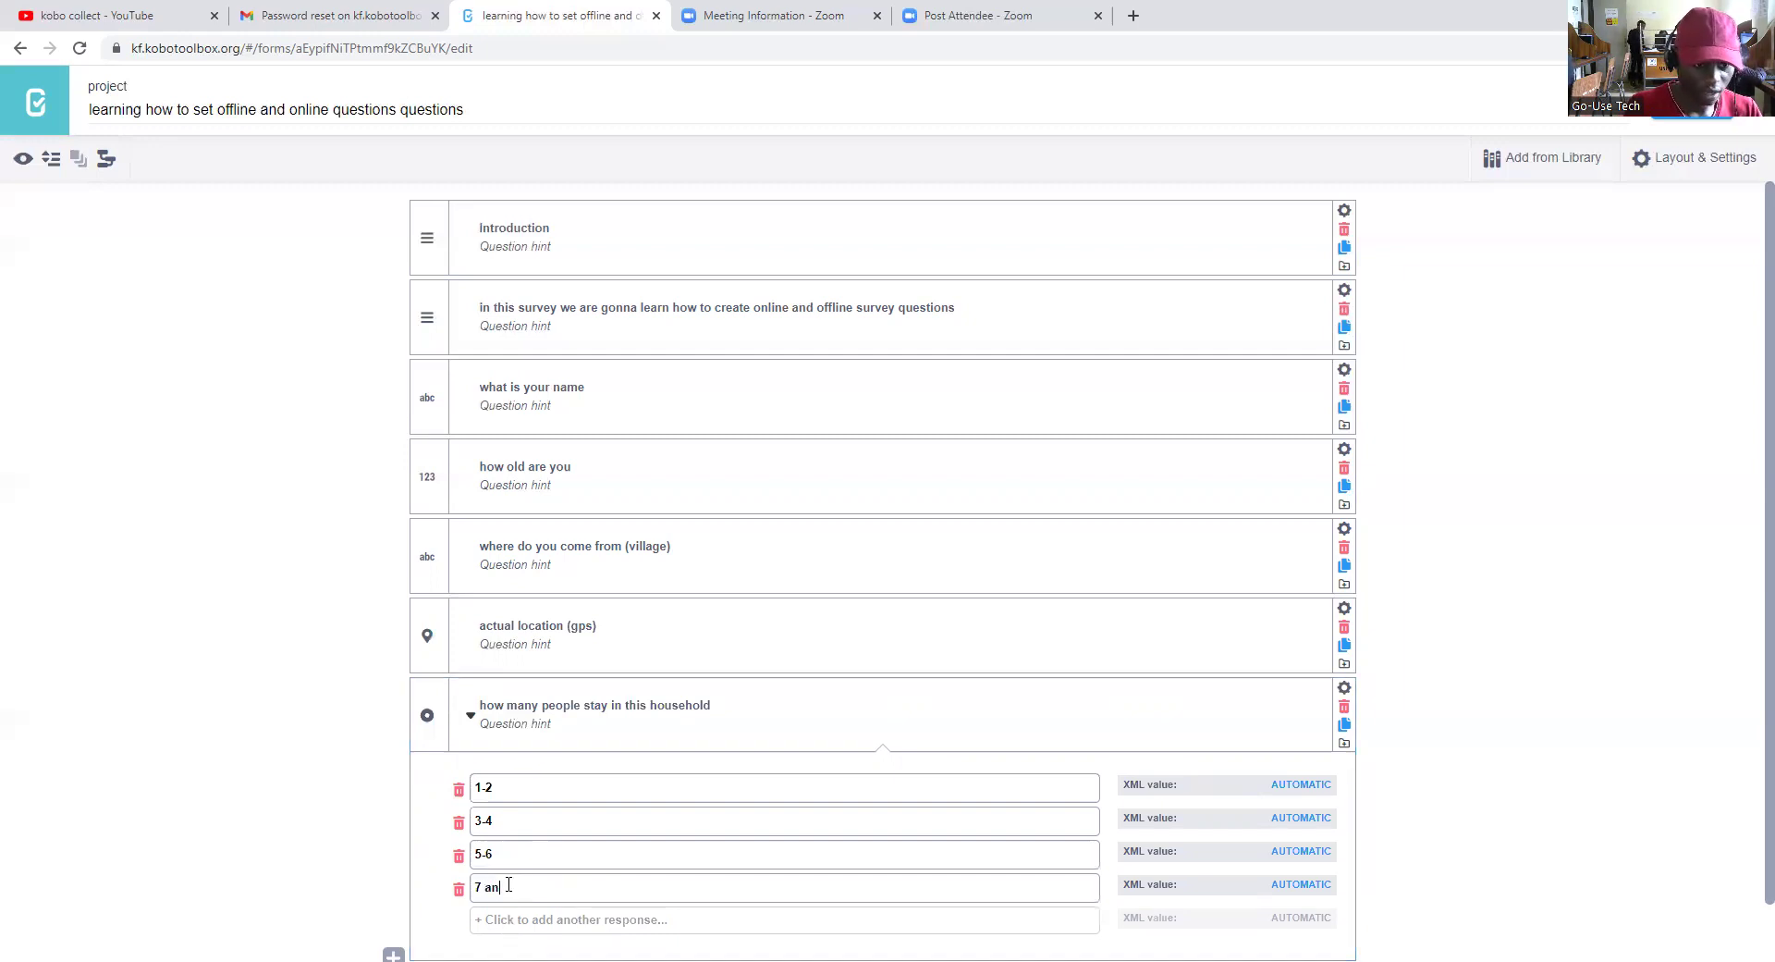
key(BackSpace)
key(BackSpace)
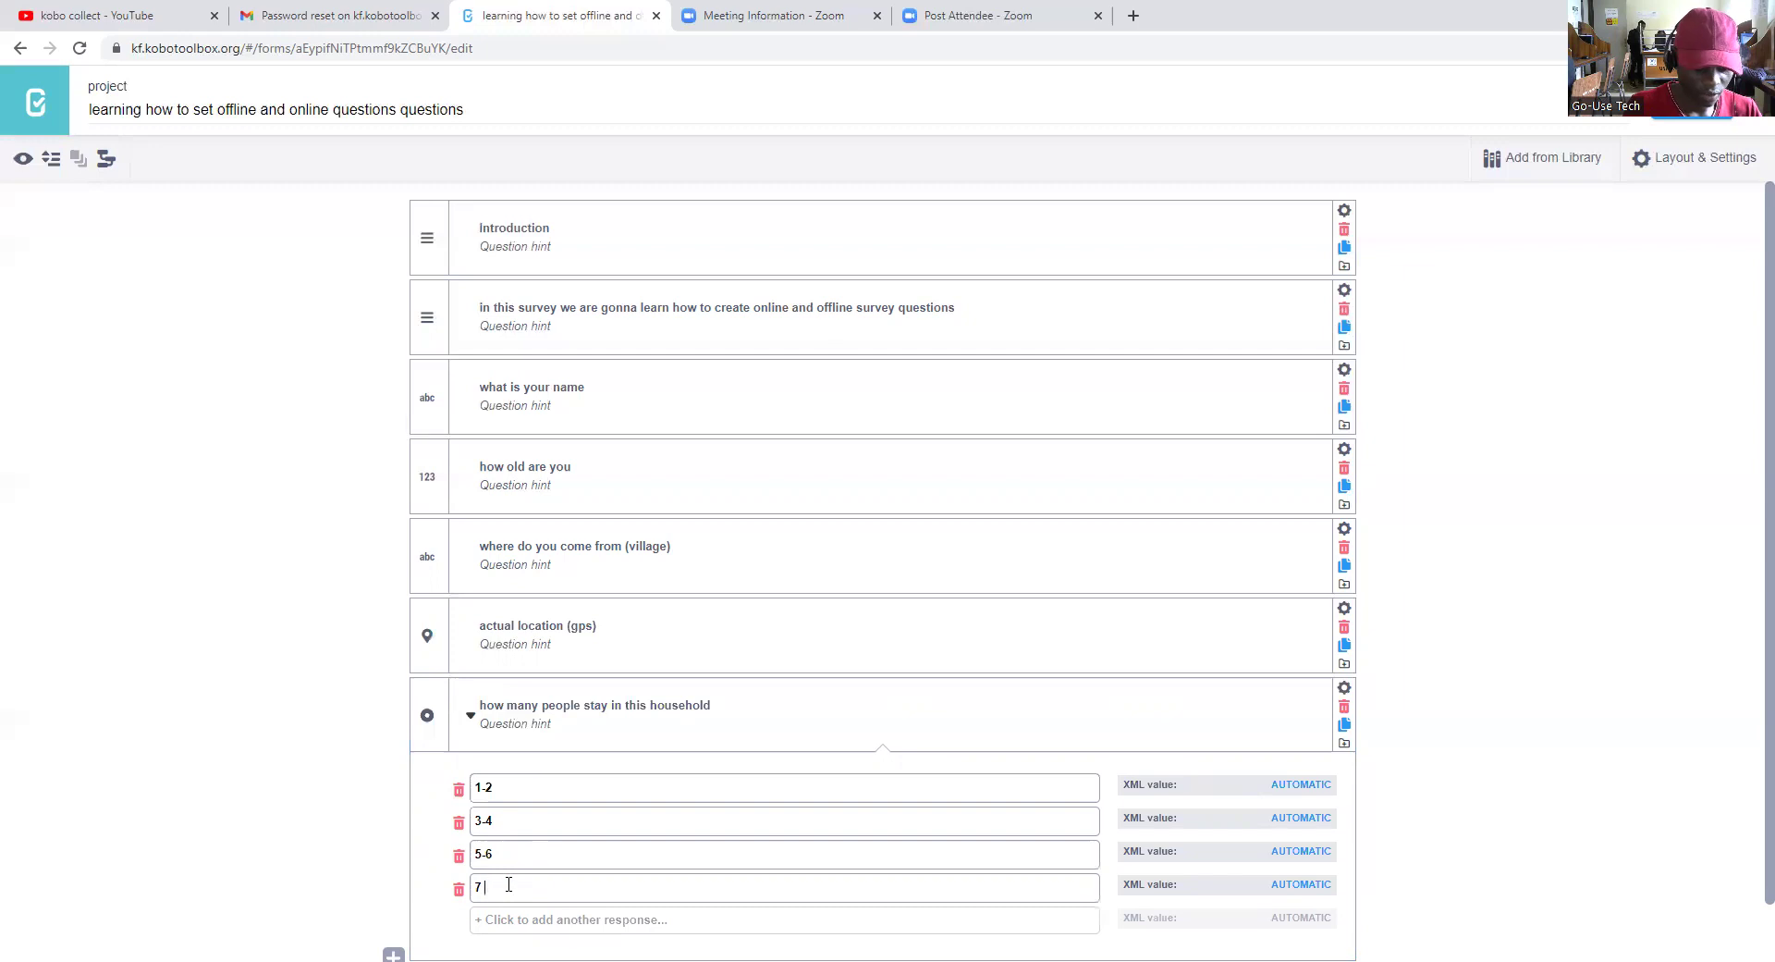
text(and above)
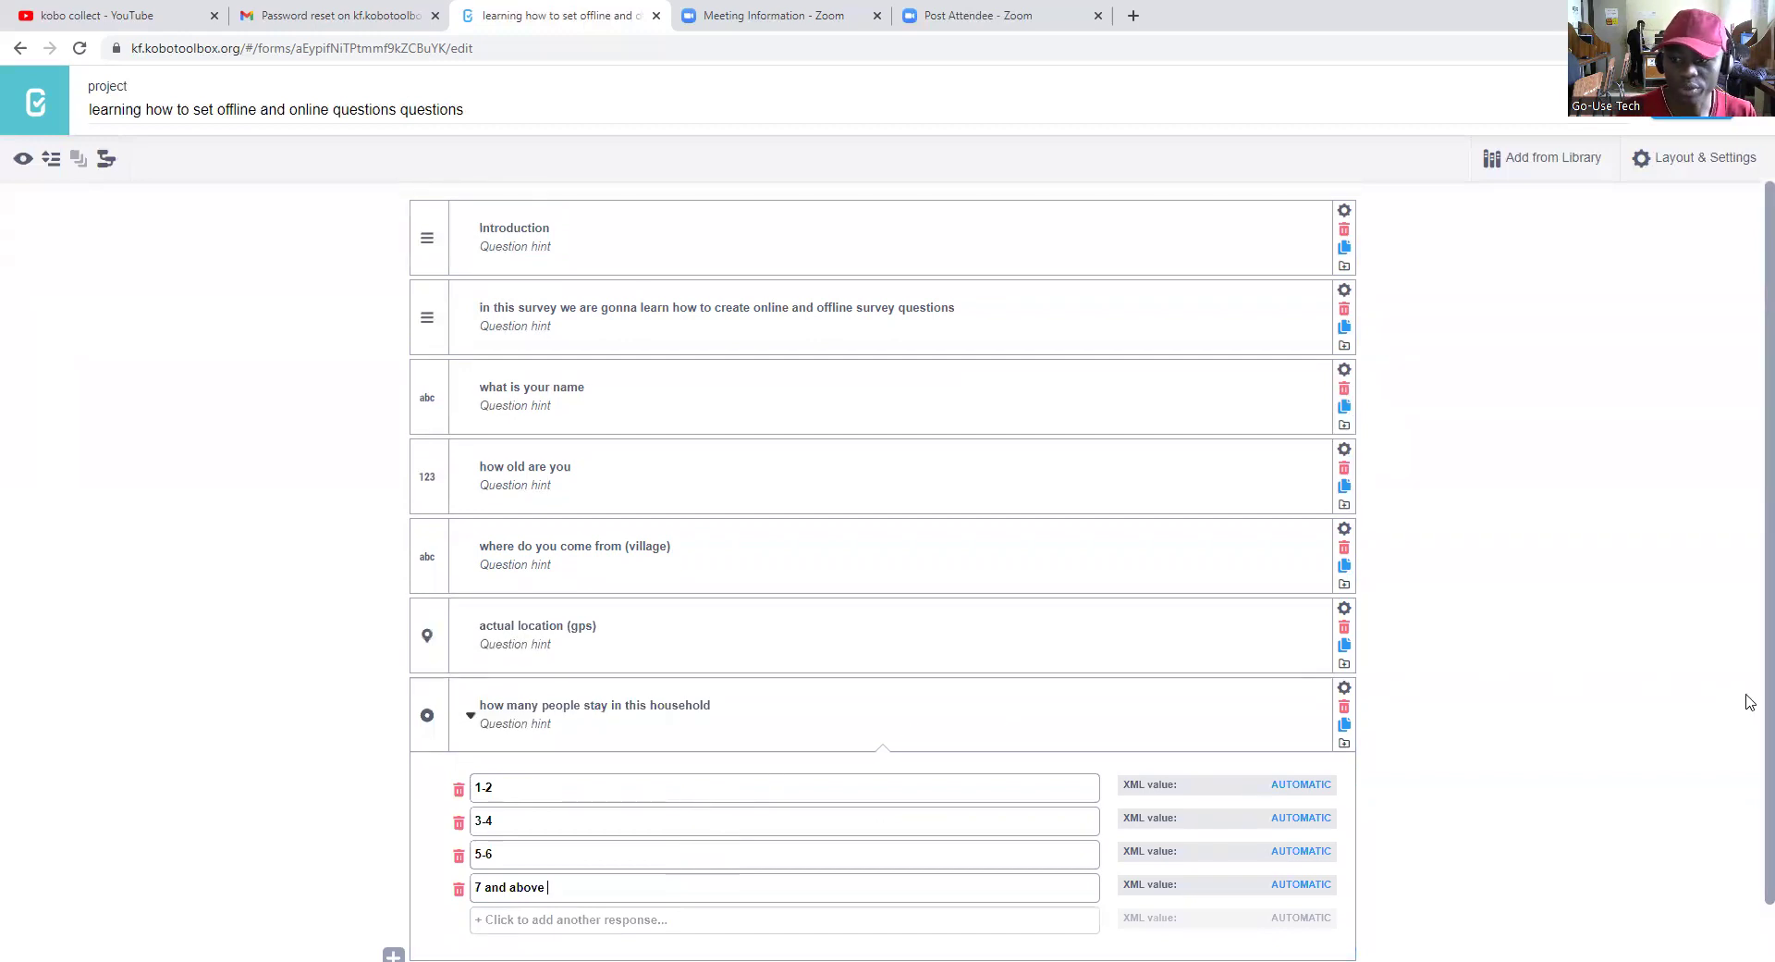
Step: Open the Form Preview of the finished household survey form
scroll(1749, 702, down, 1)
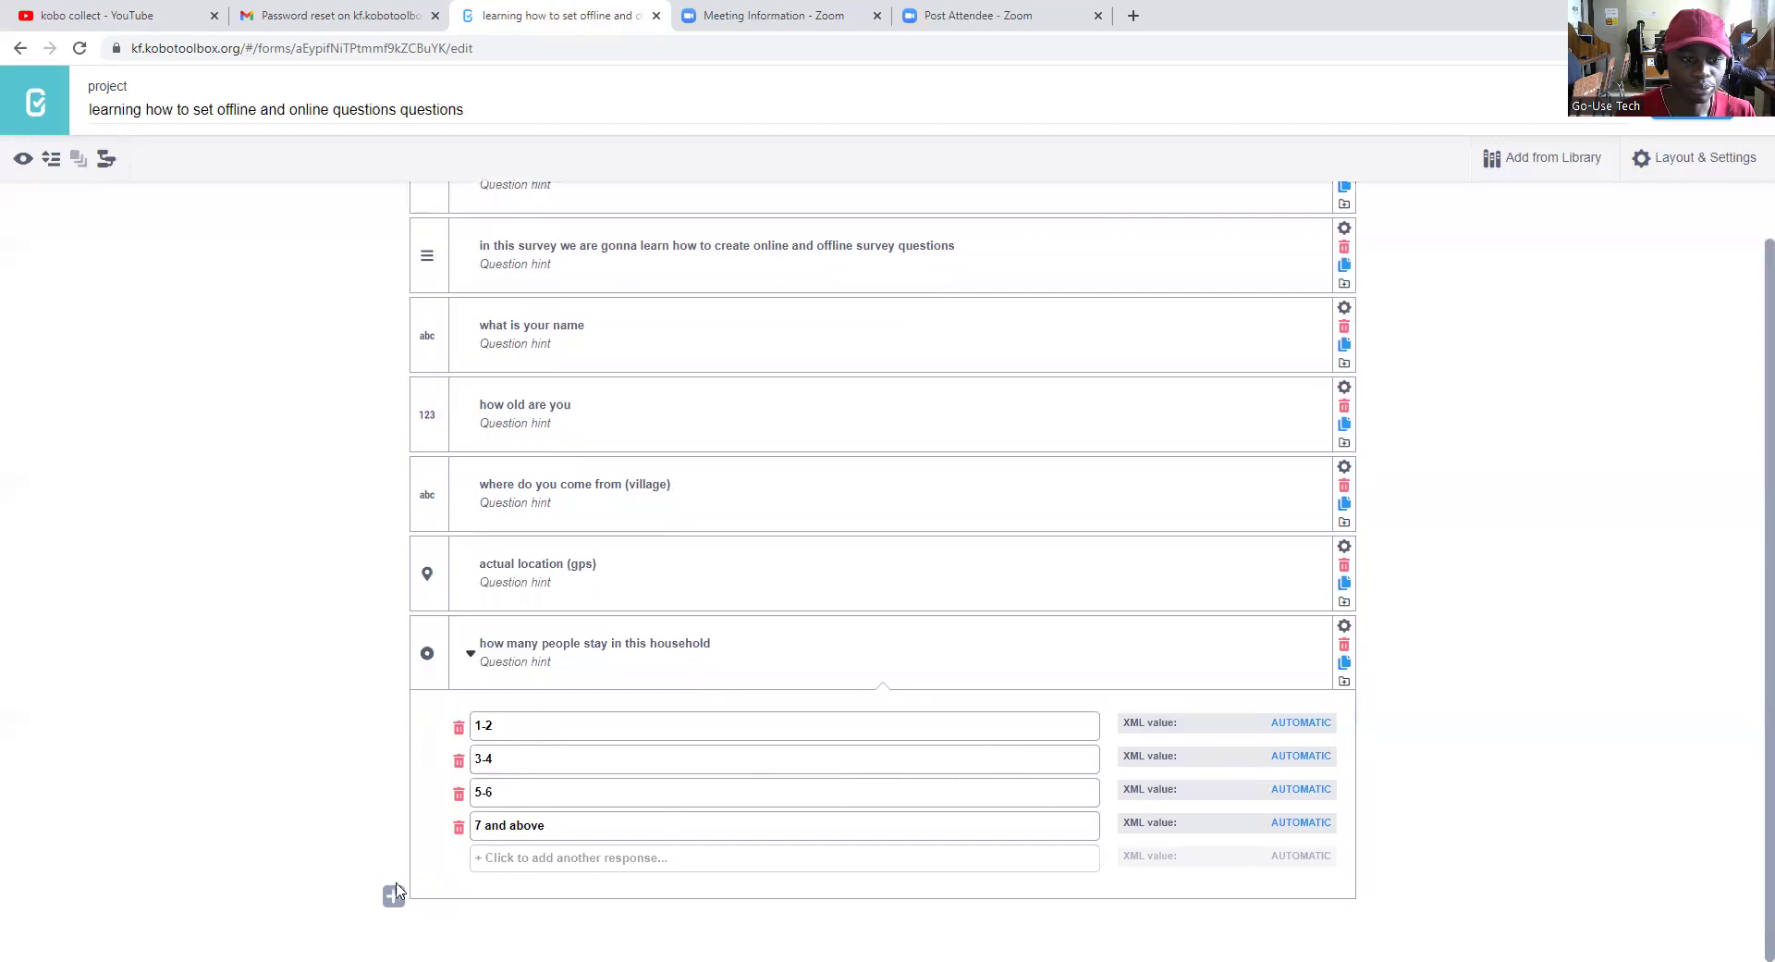
scroll(808, 478, up, 1)
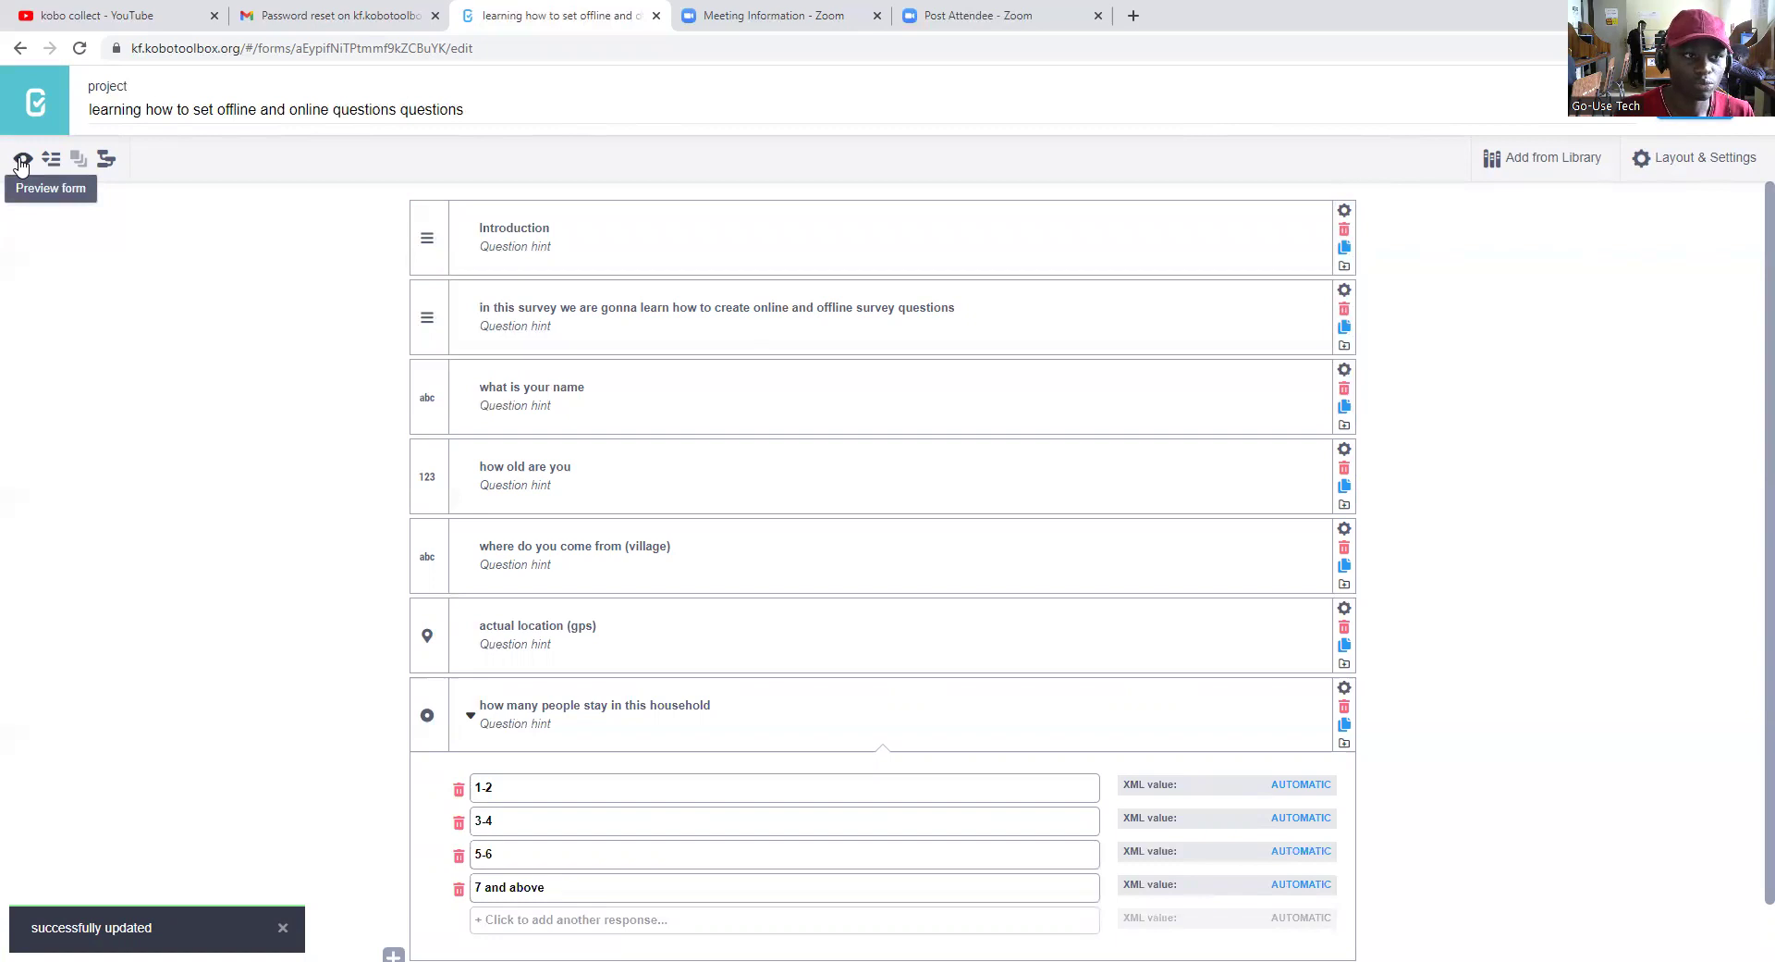
click(22, 162)
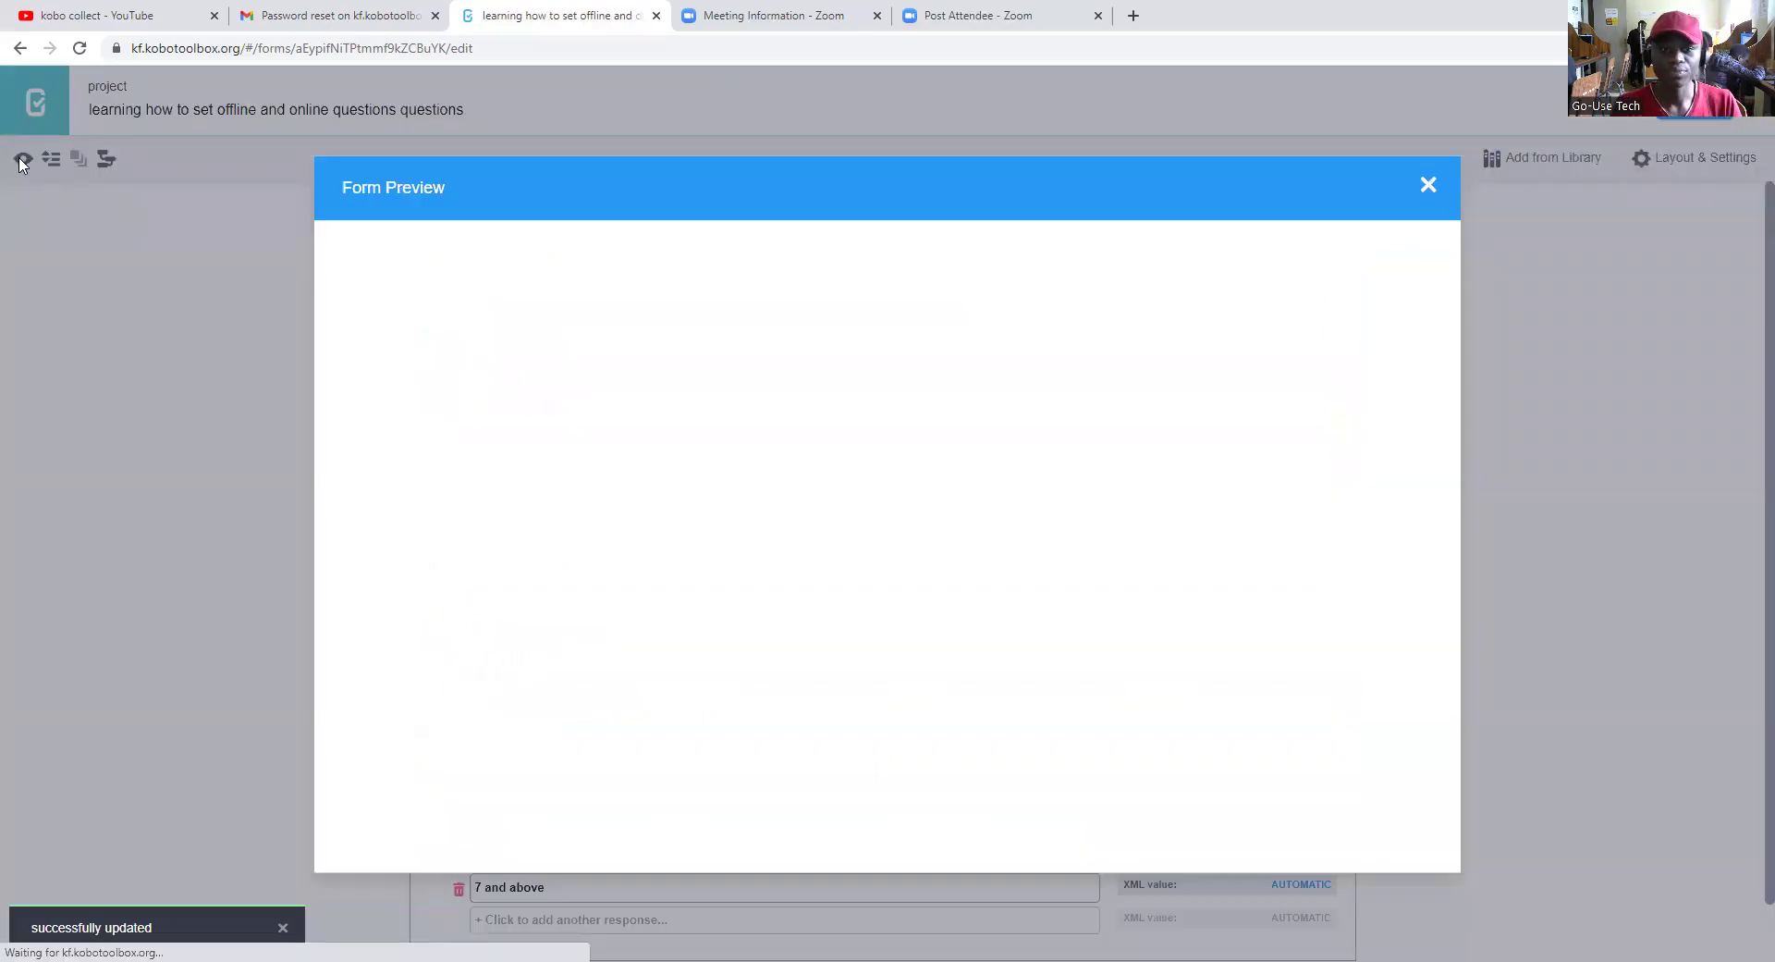
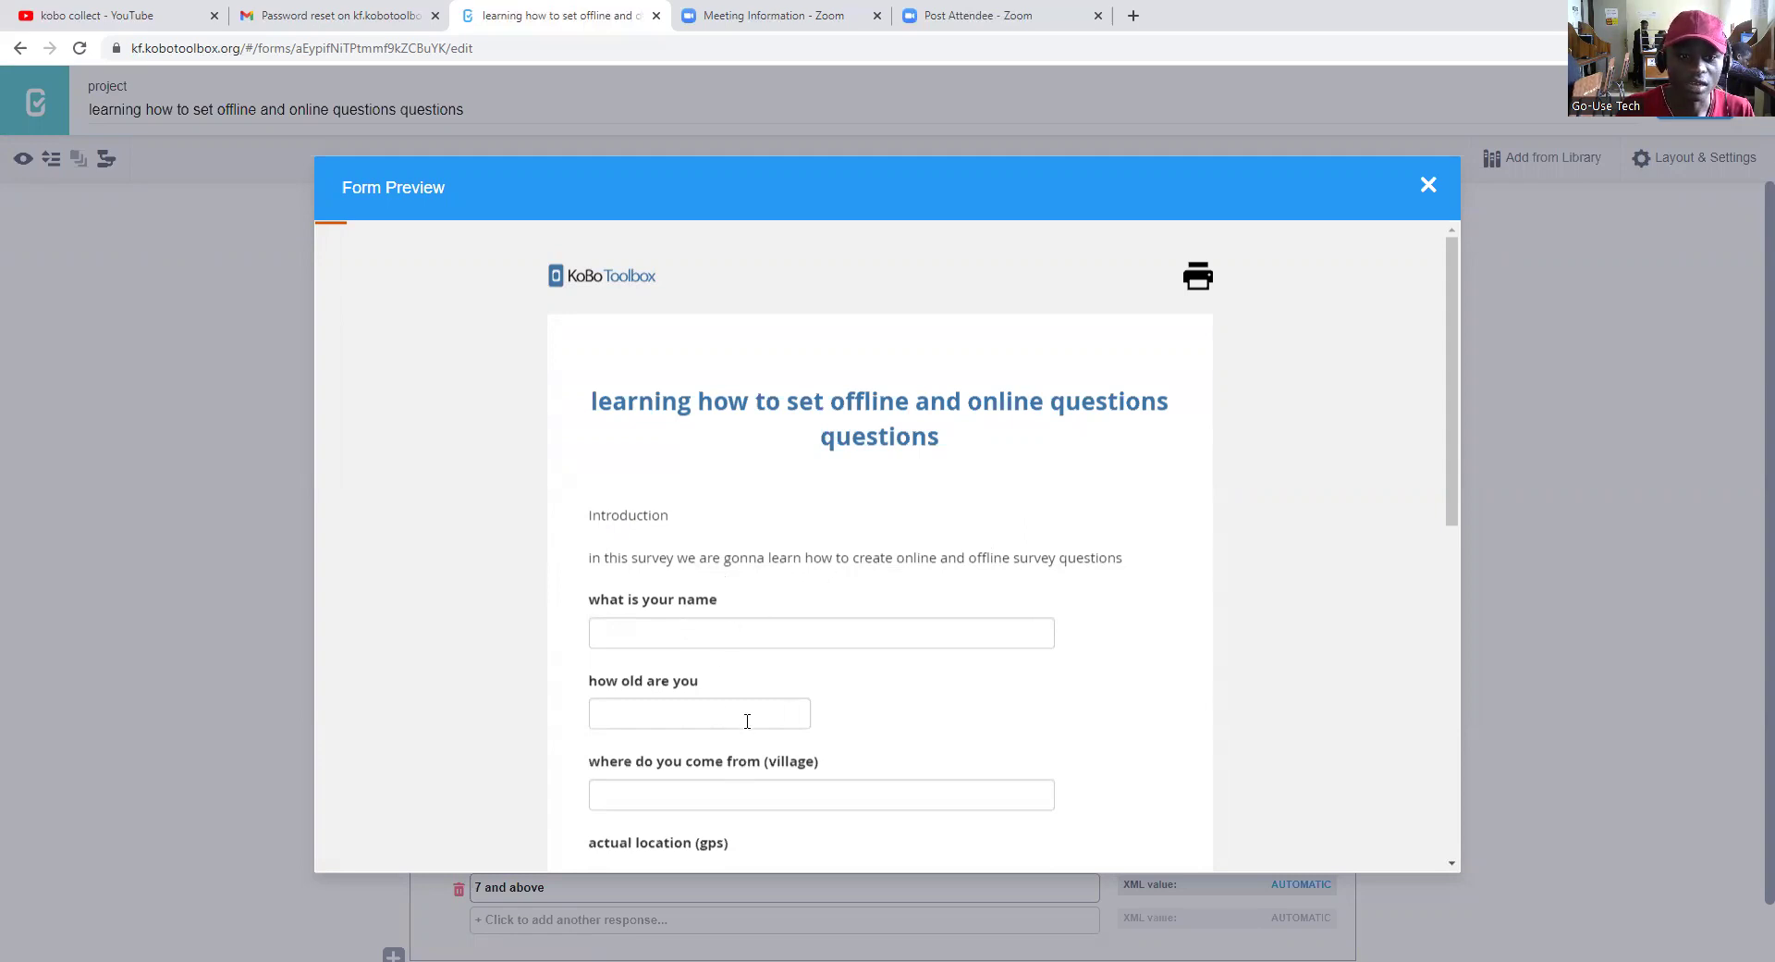
Step: Enter a test respondent name in the preview and set age to 29 with the spinner
click(658, 634)
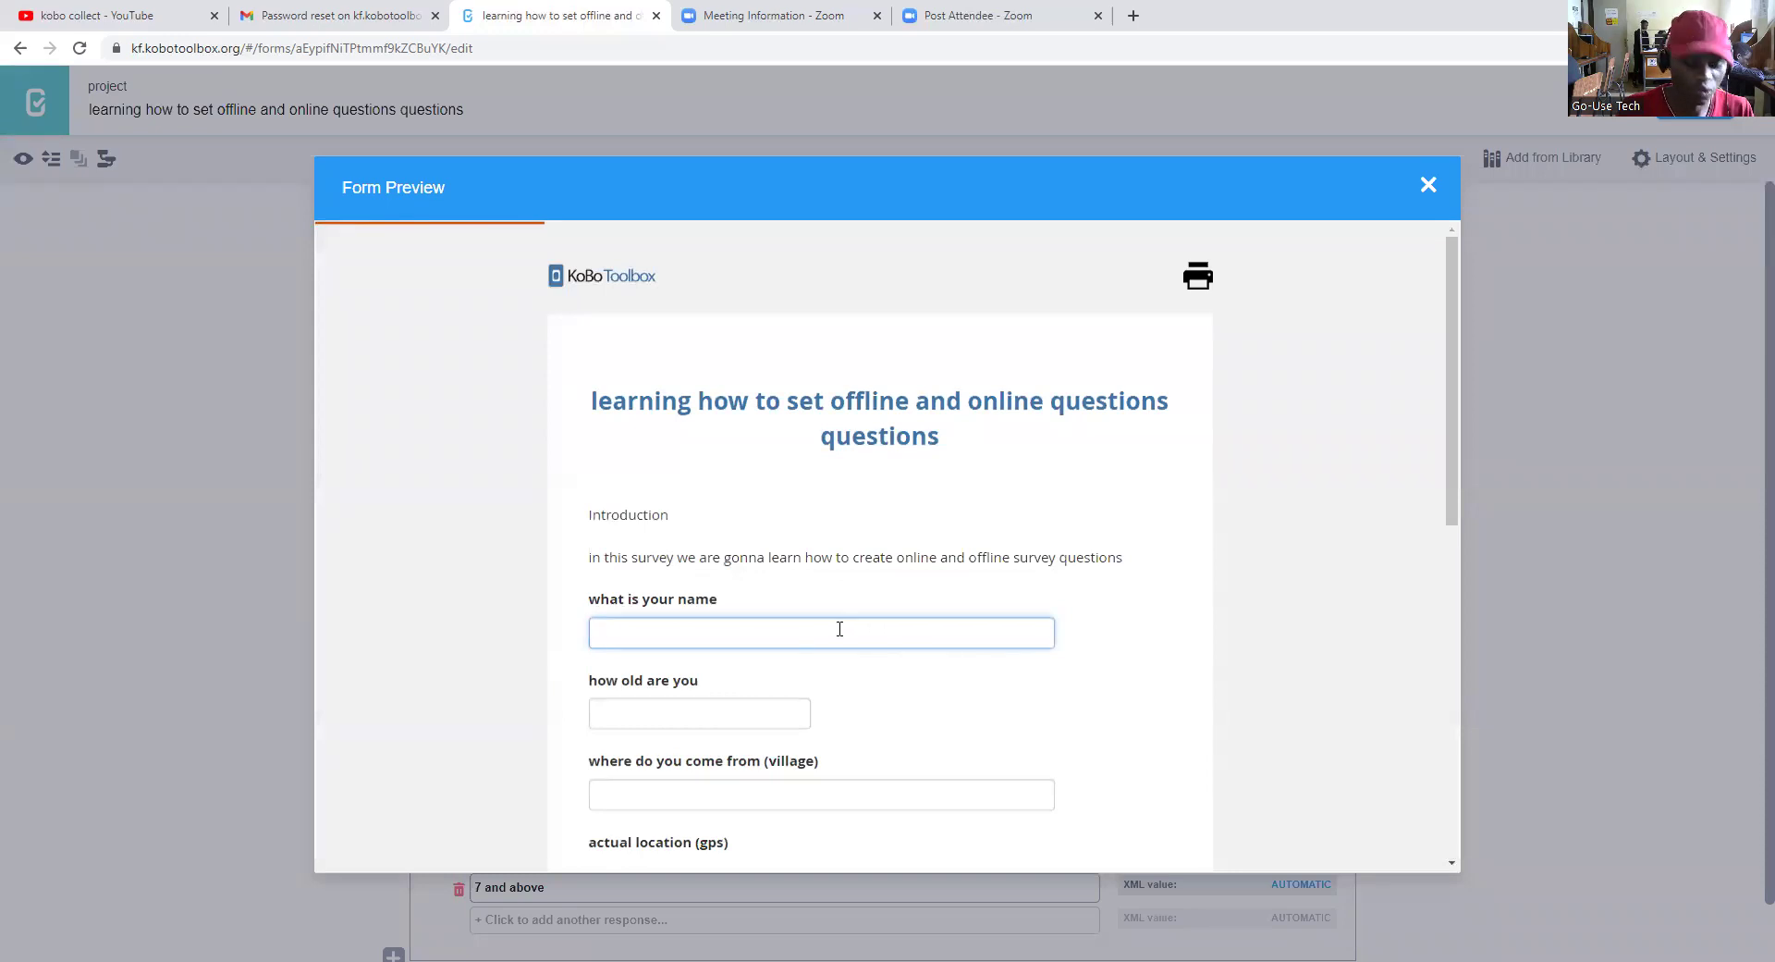
text(jonathan)
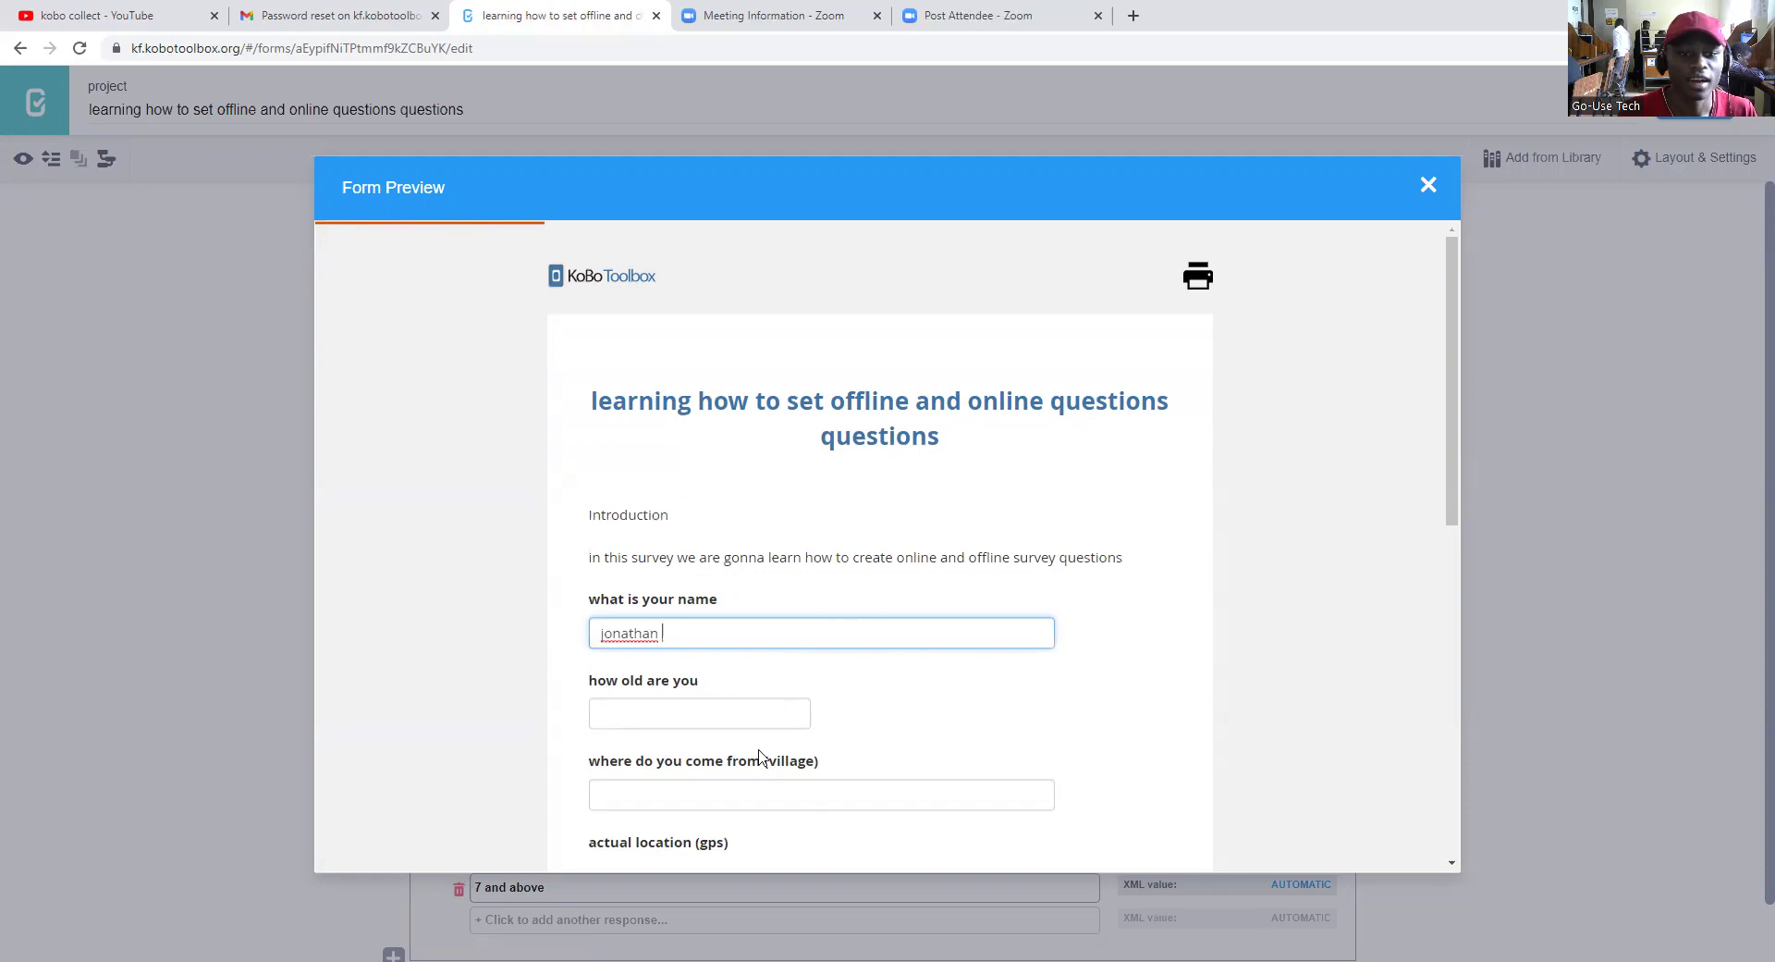
click(788, 714)
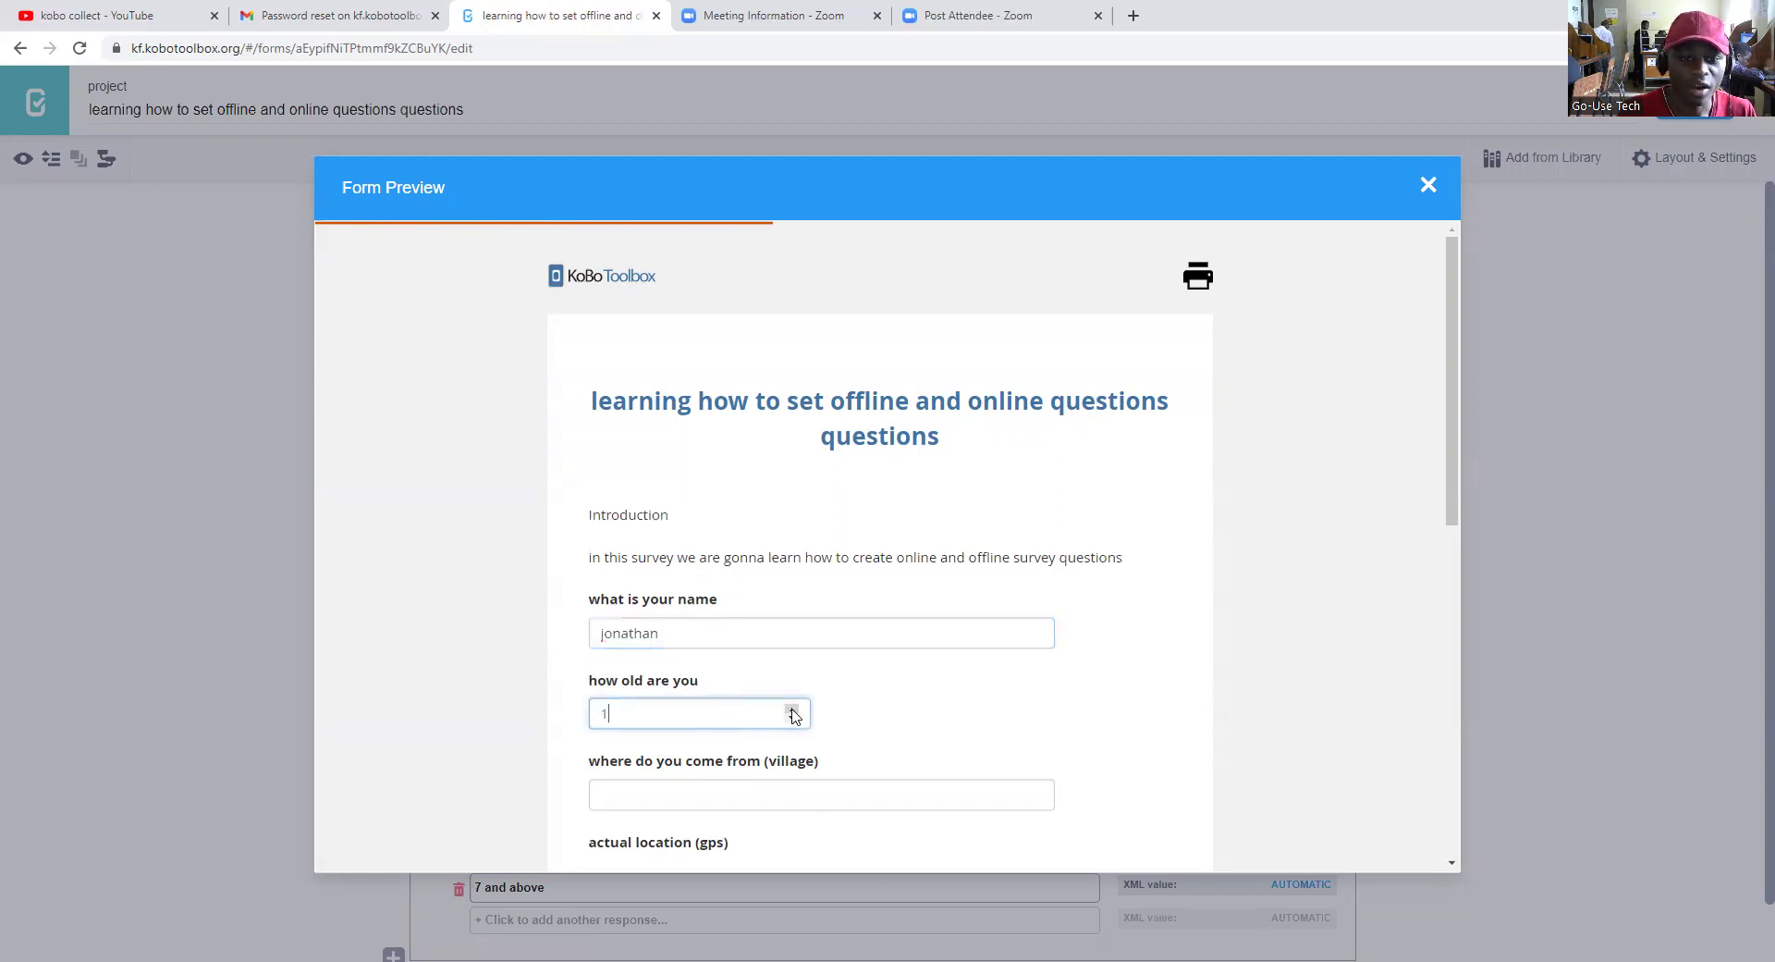
click(791, 709)
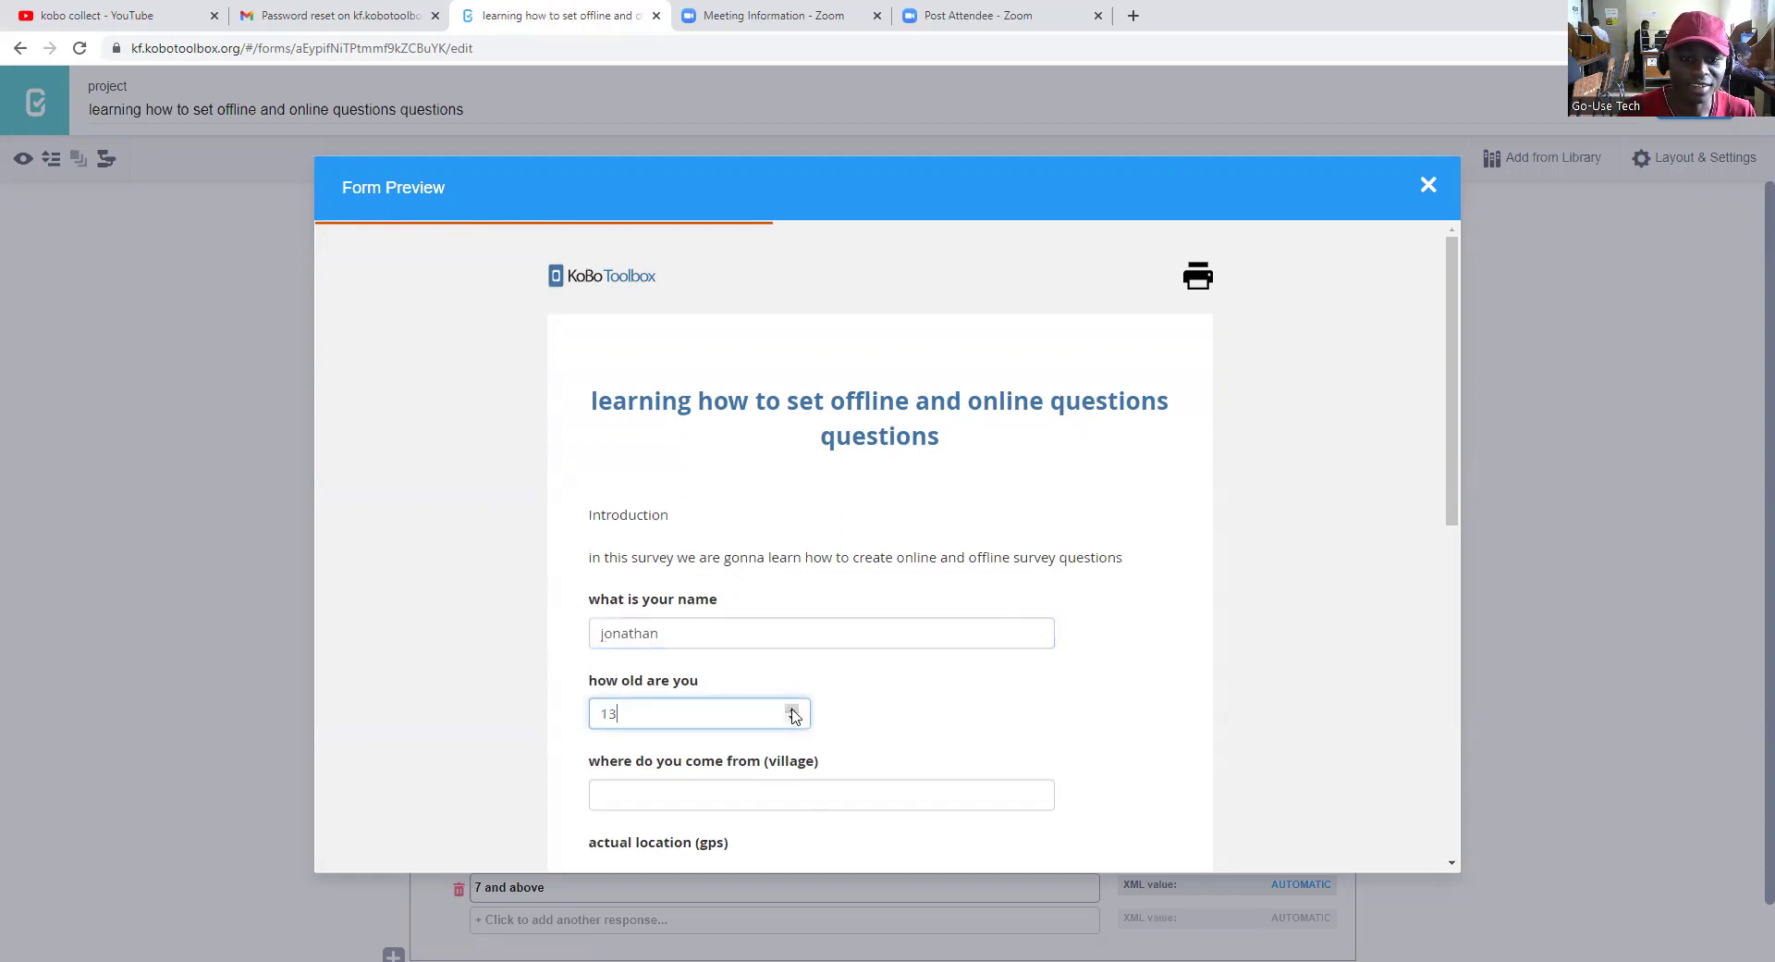
click(791, 717)
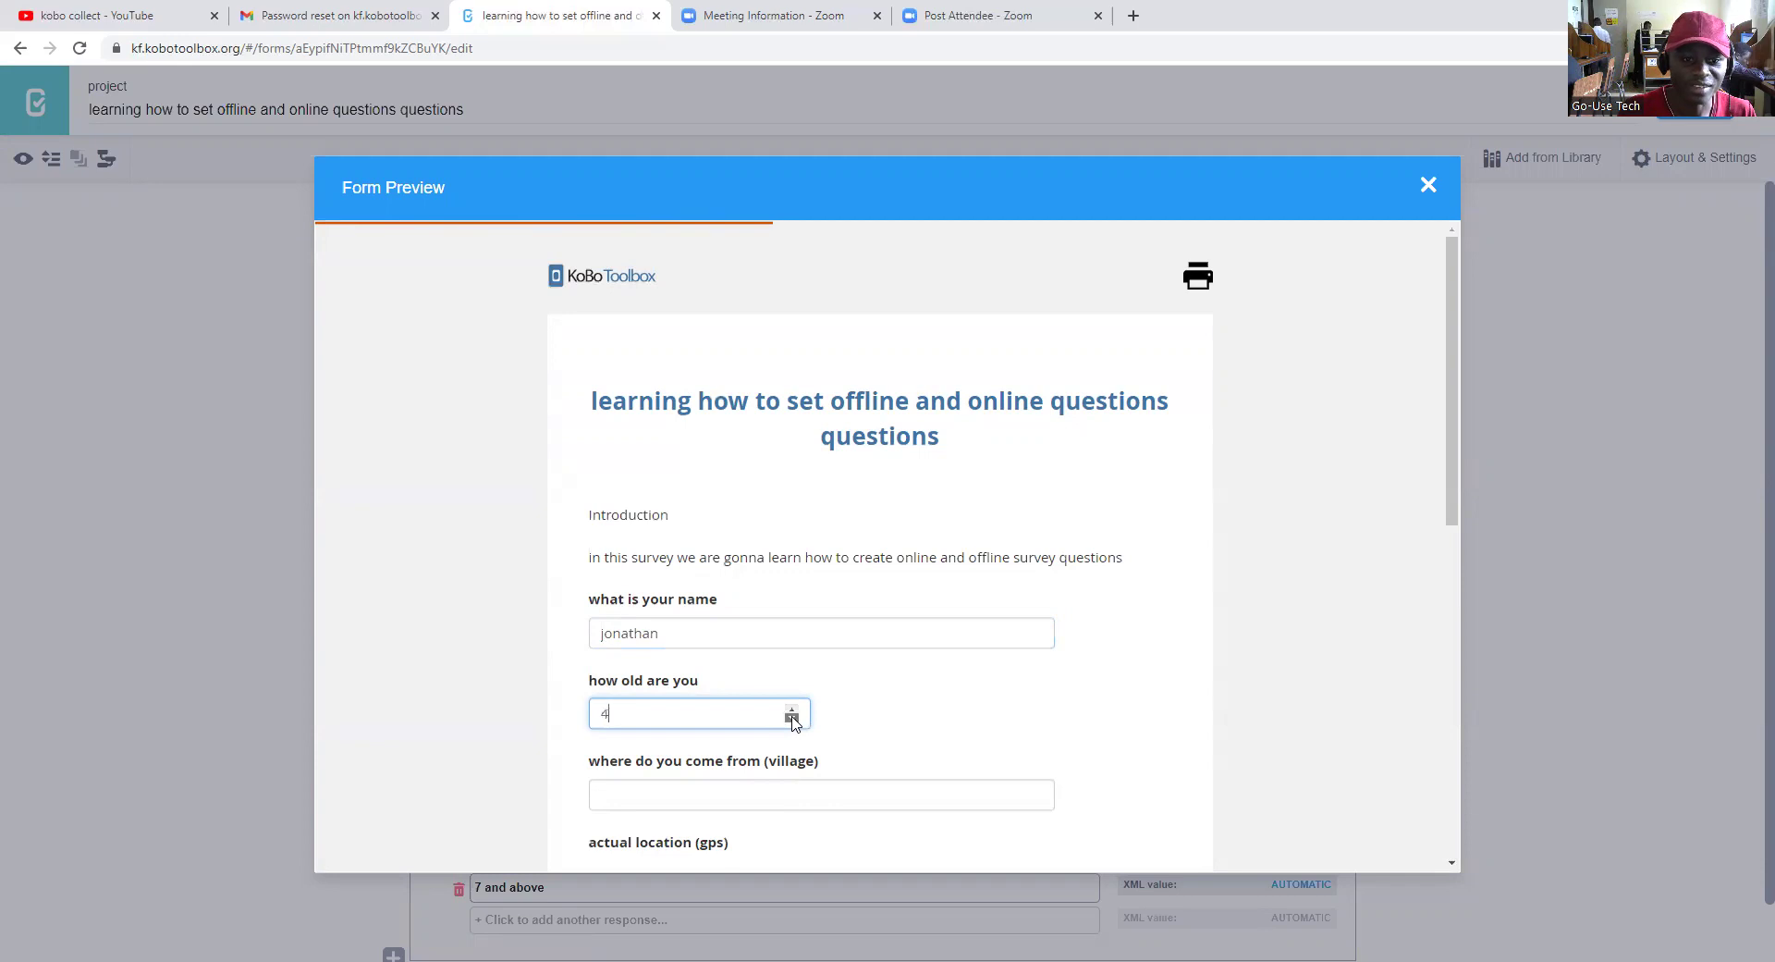
click(791, 717)
click(791, 708)
click(792, 708)
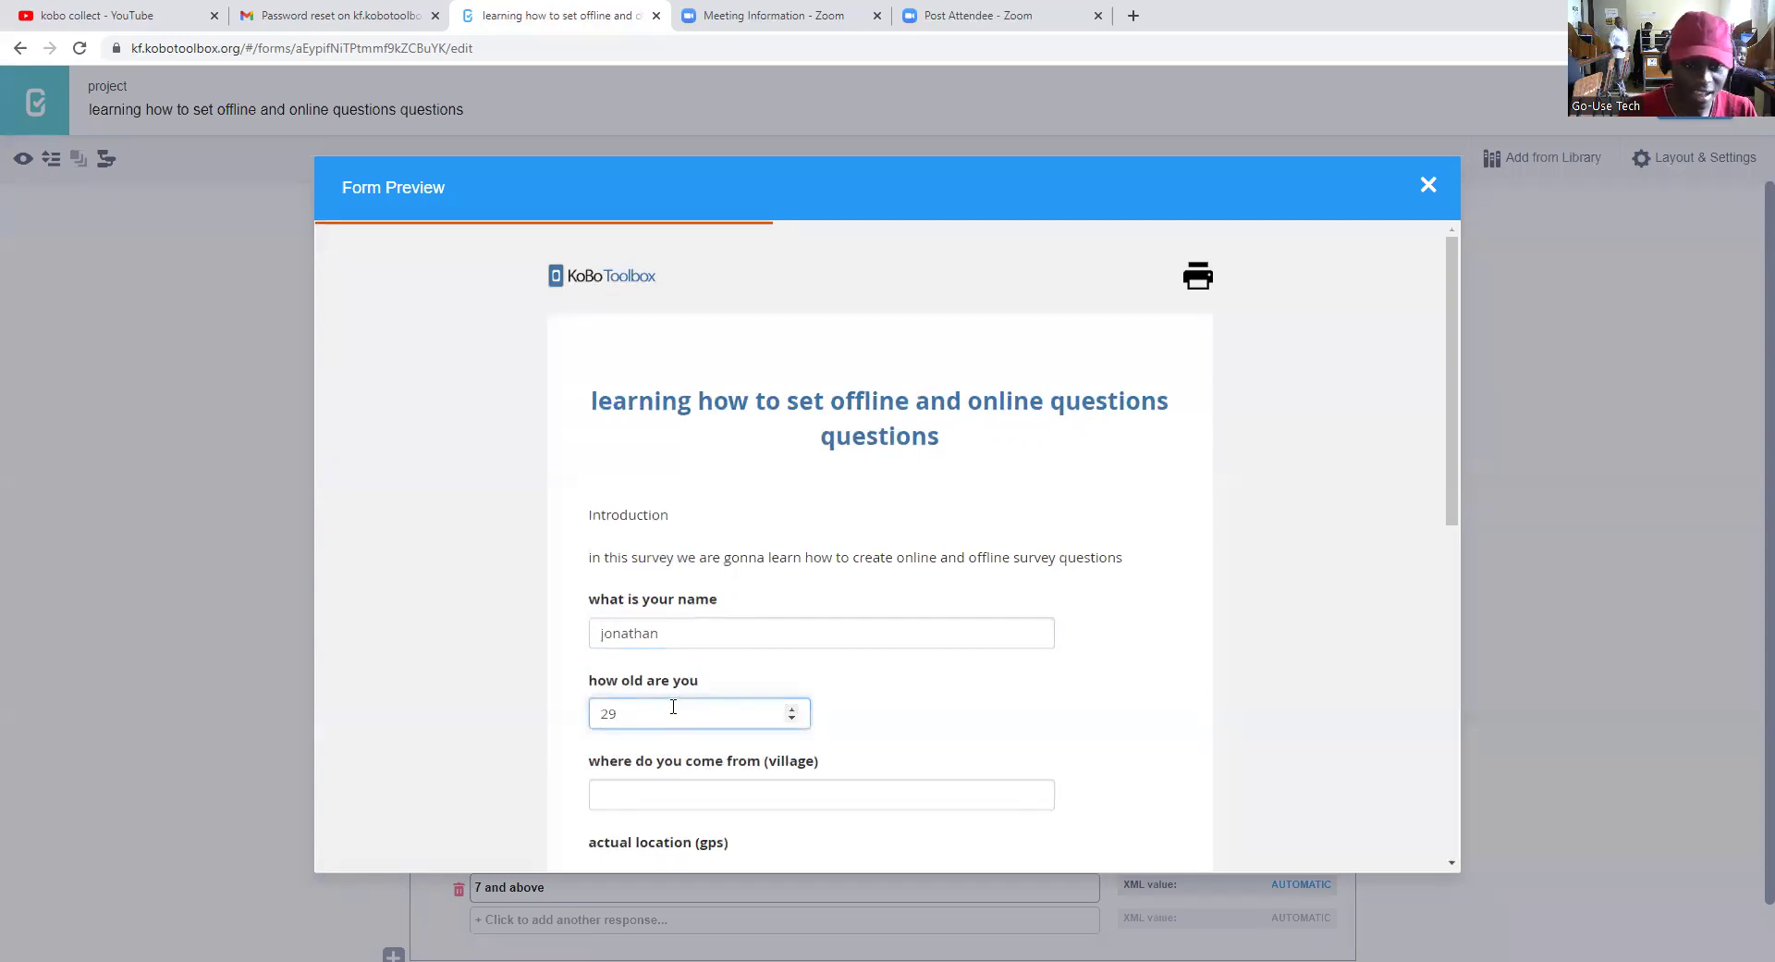
Step: Answer the village question with kampala
scroll(747, 791, down, 2)
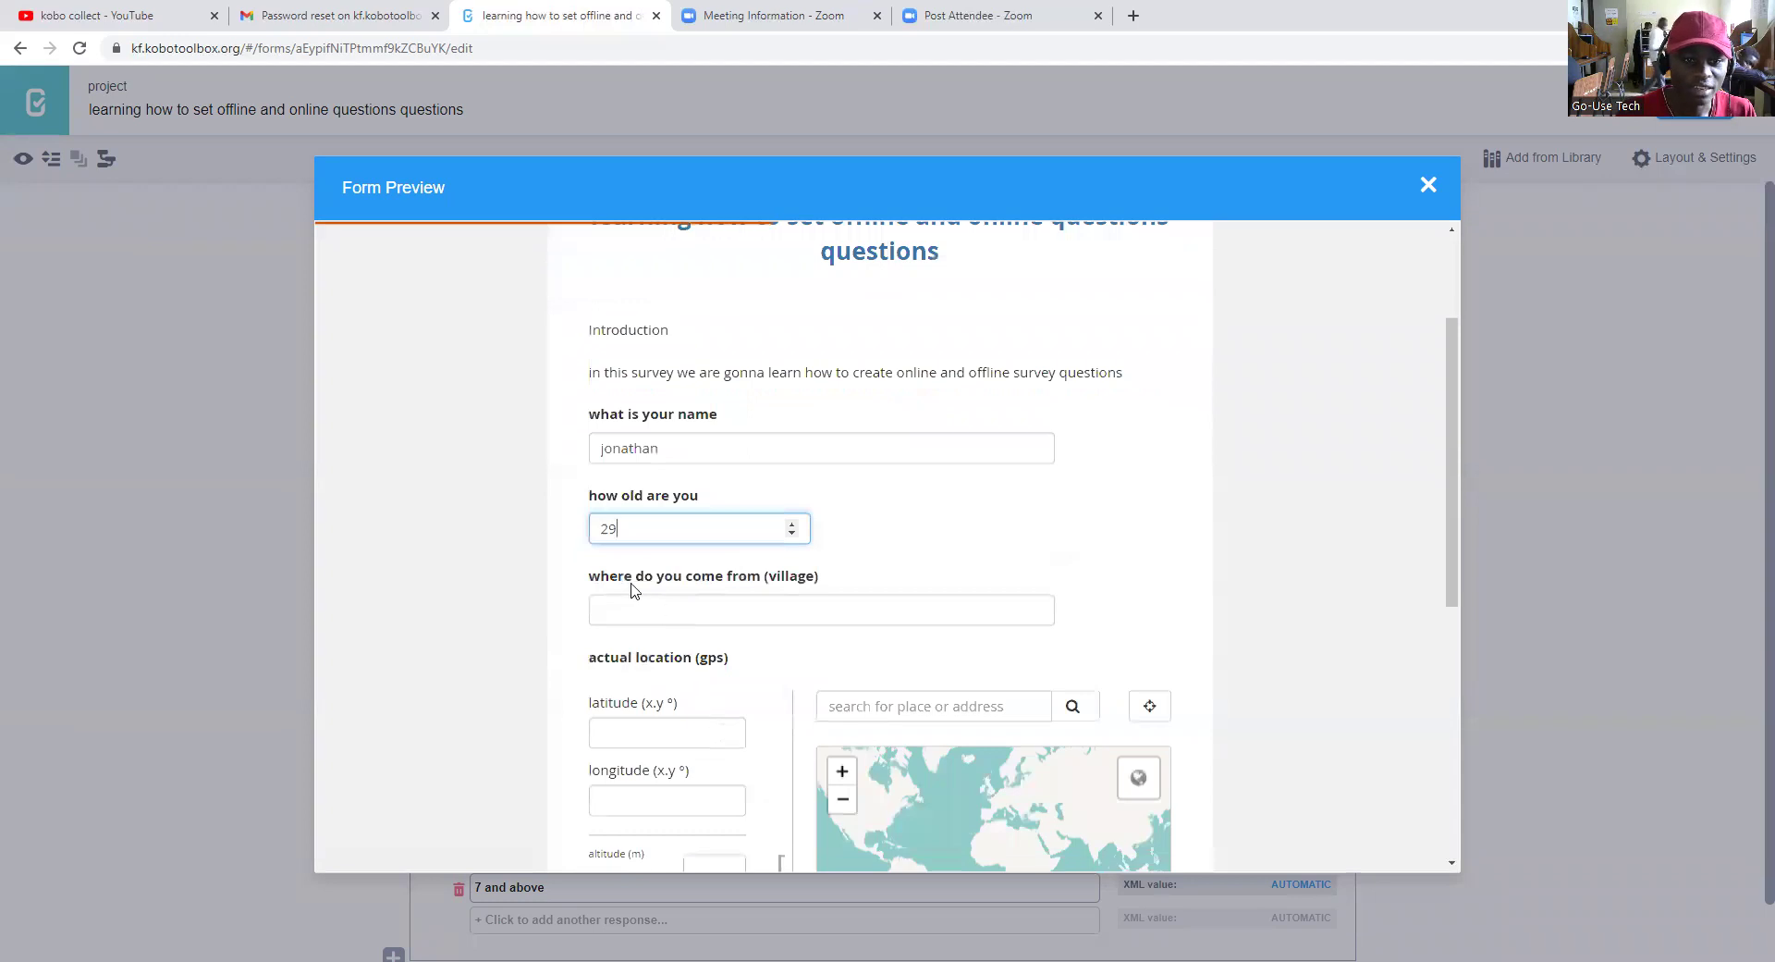
click(658, 609)
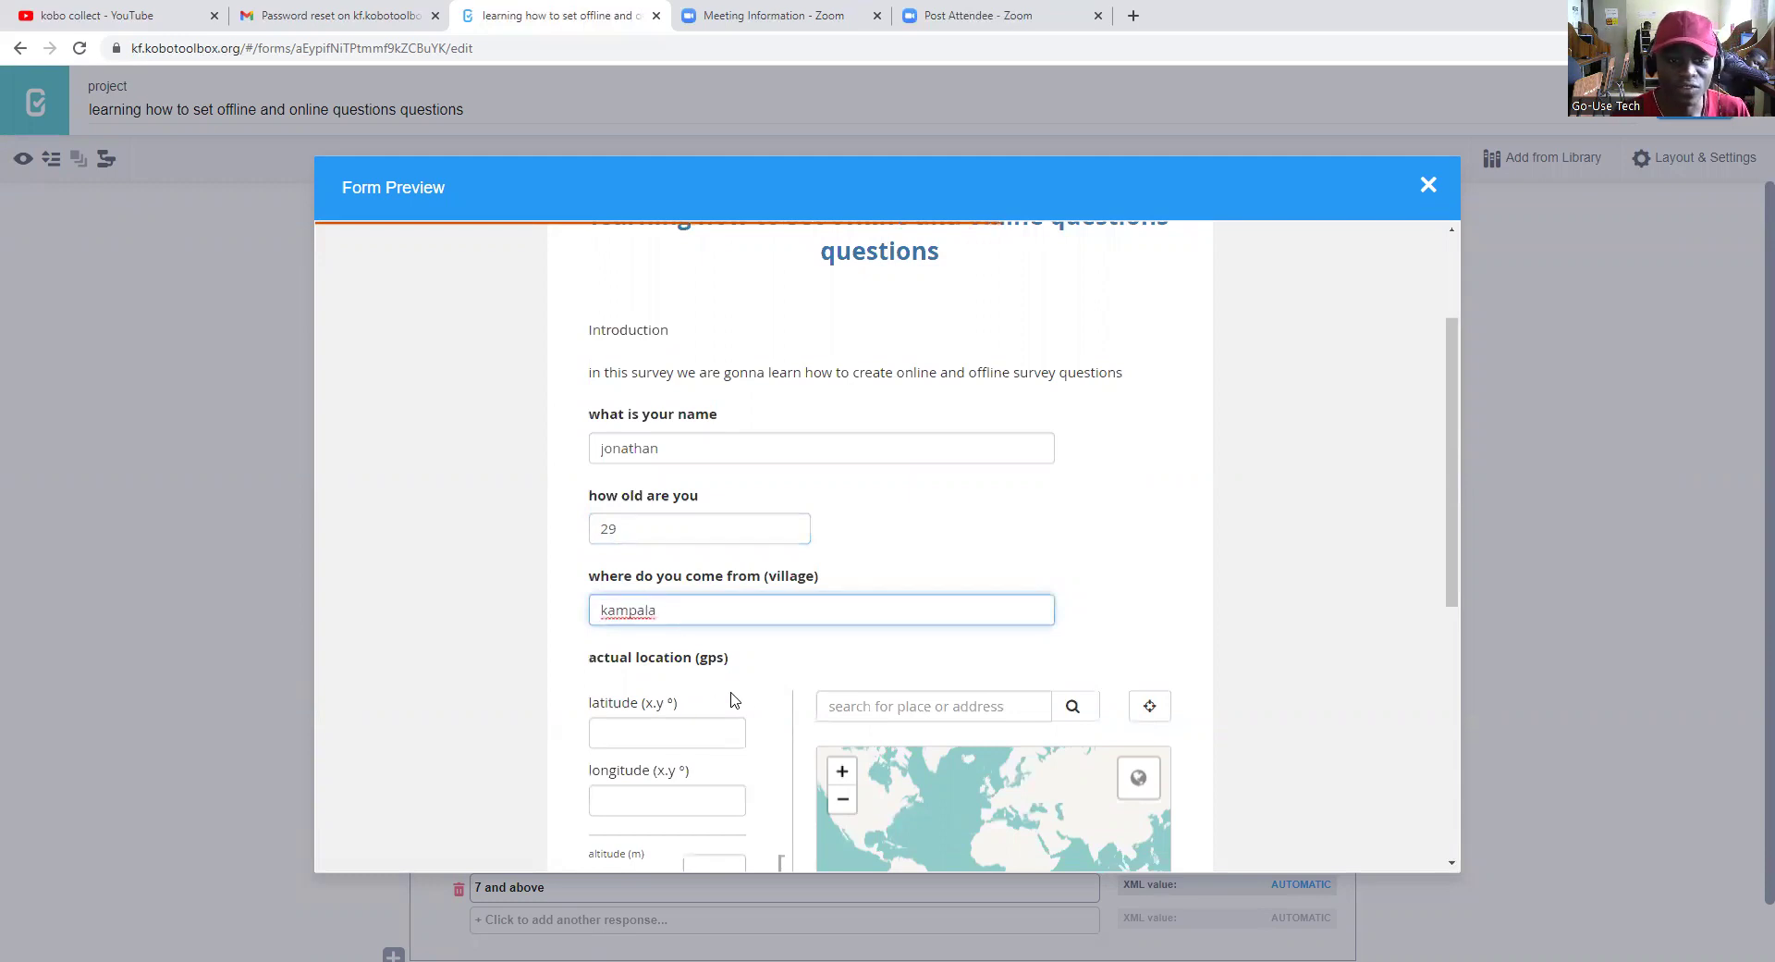
scroll(794, 692, down, 2)
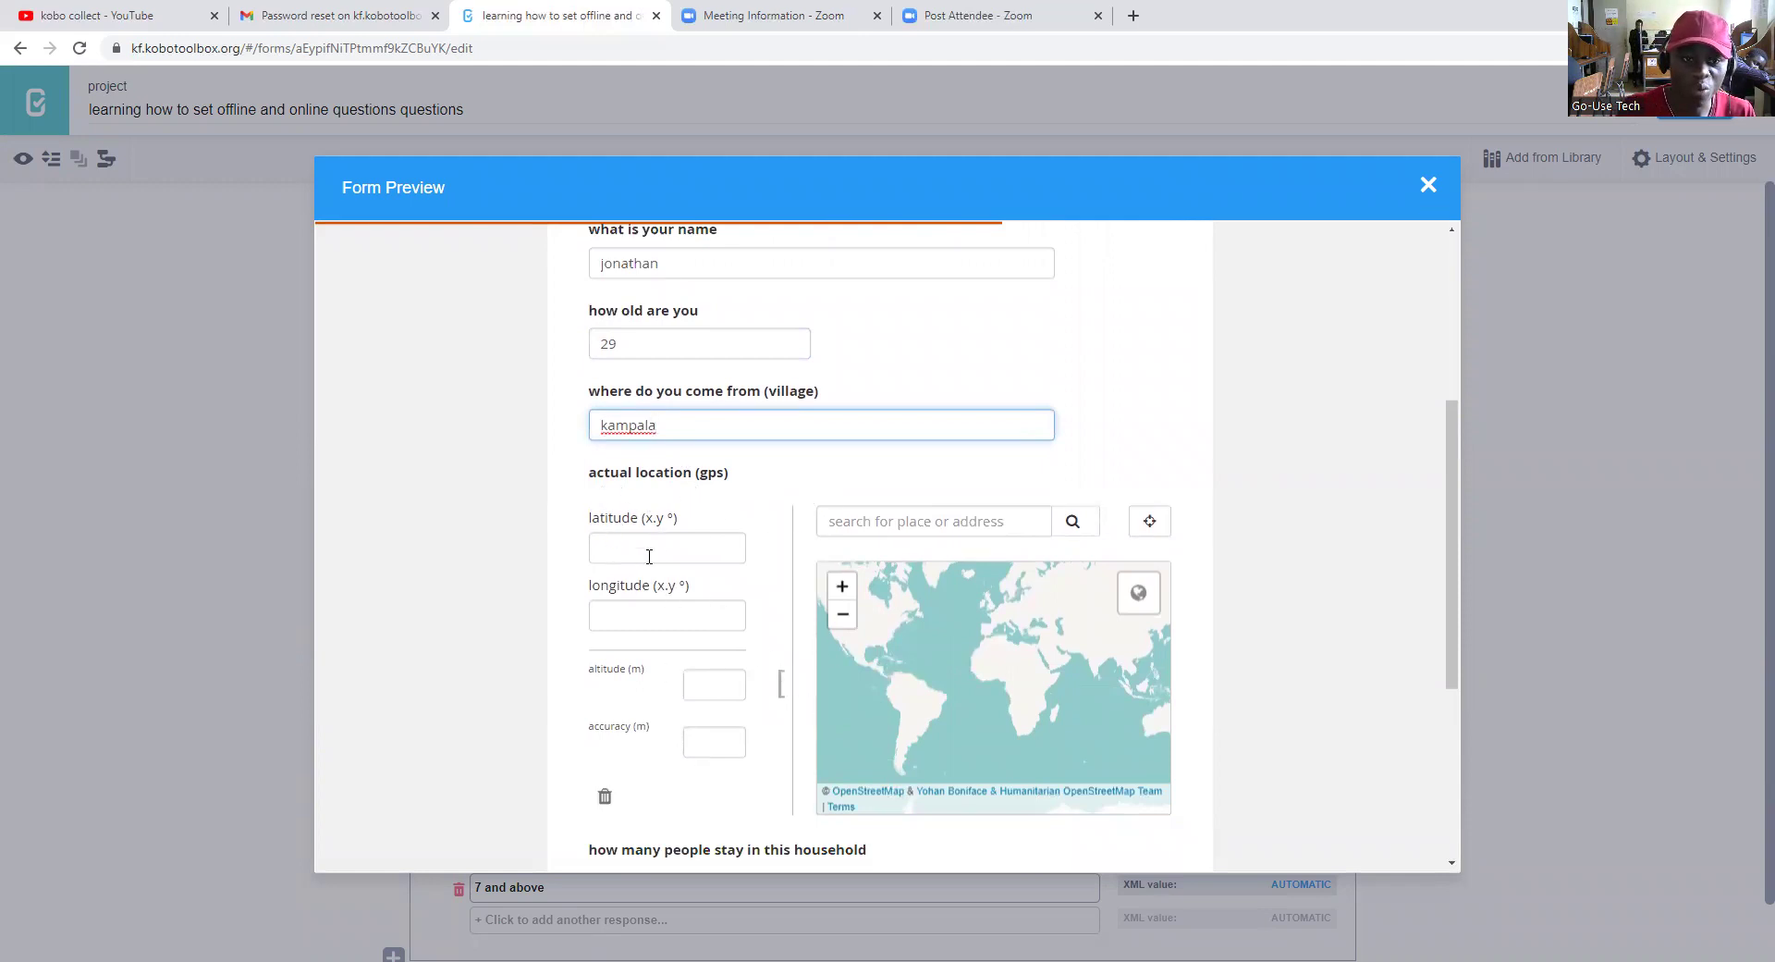
Step: Pin a GPS location on the map, with altitude 0.3 and accuracy 5
click(978, 675)
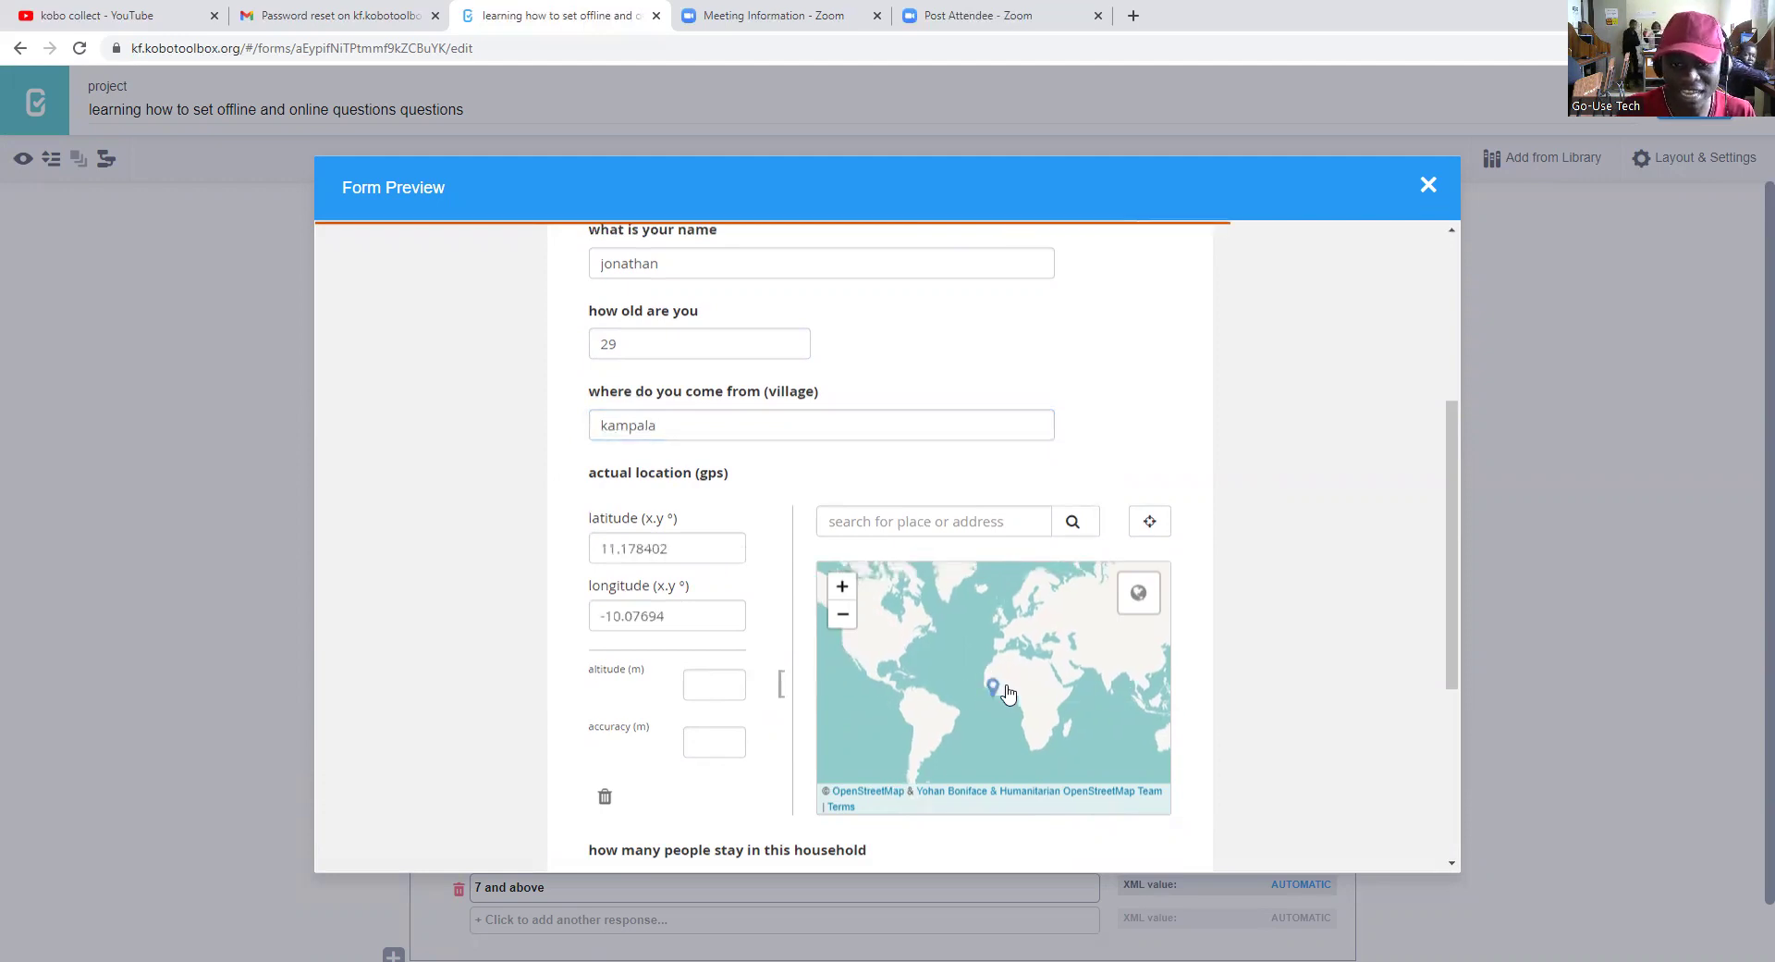
click(1040, 599)
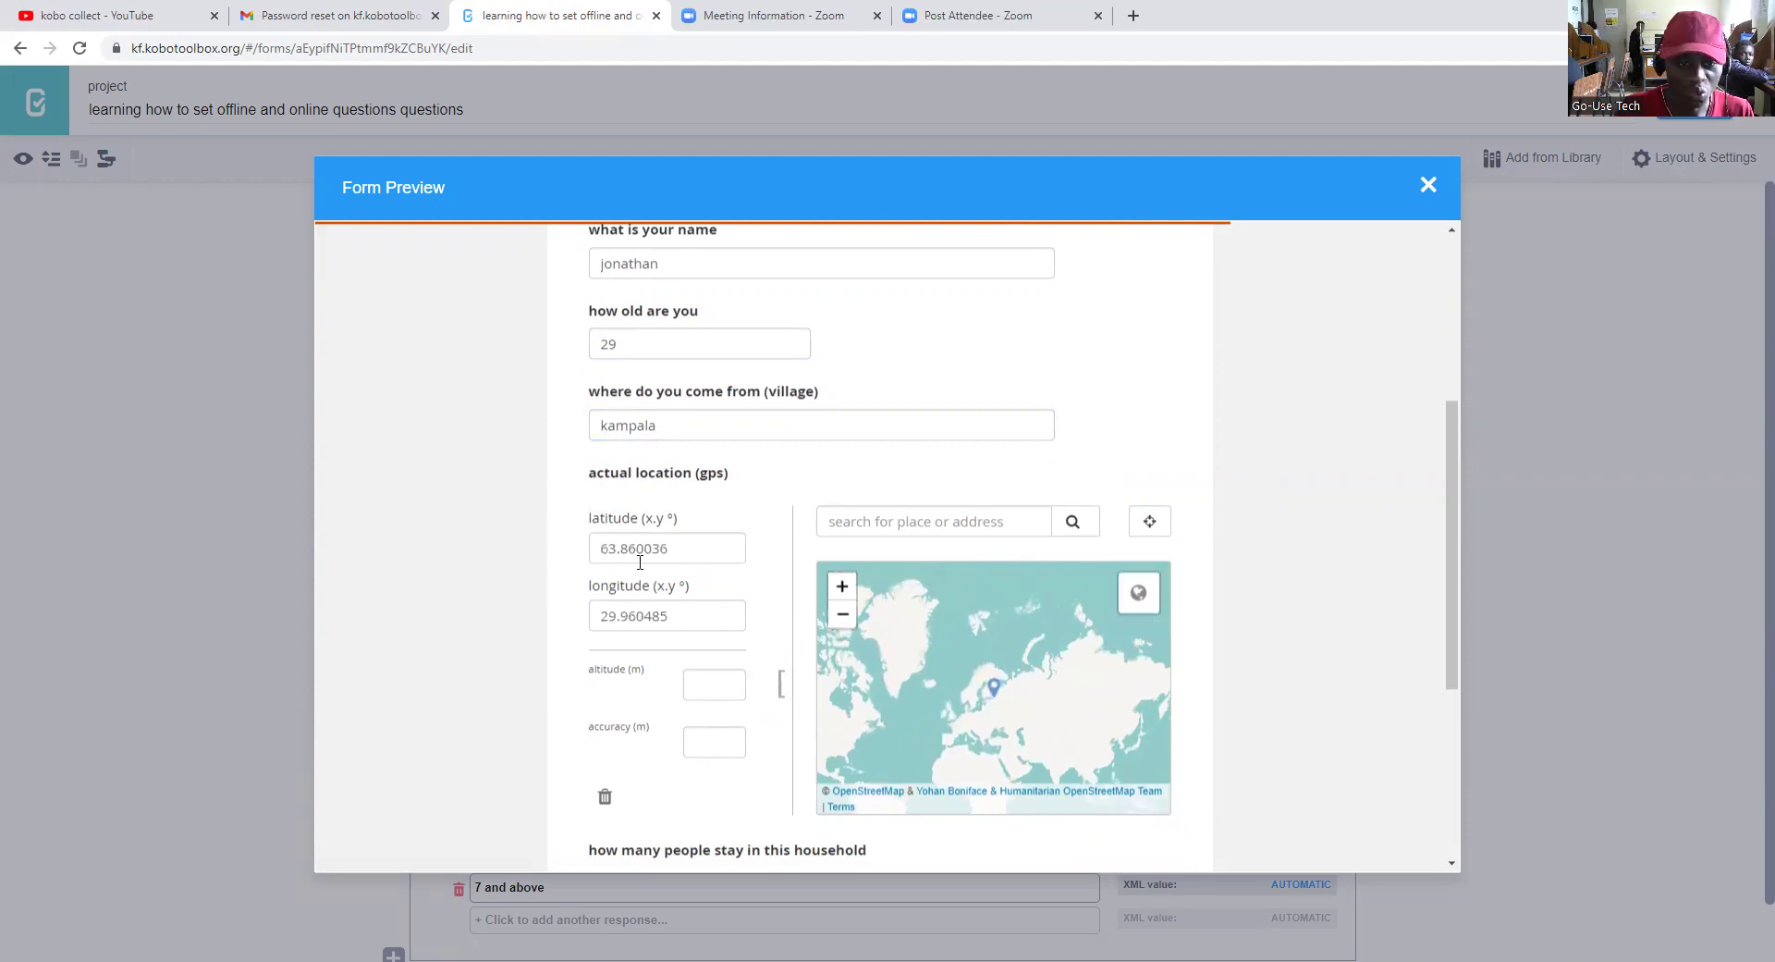
click(717, 684)
text(0.1)
click(728, 682)
click(728, 737)
click(727, 737)
drag(717, 743, 679, 749)
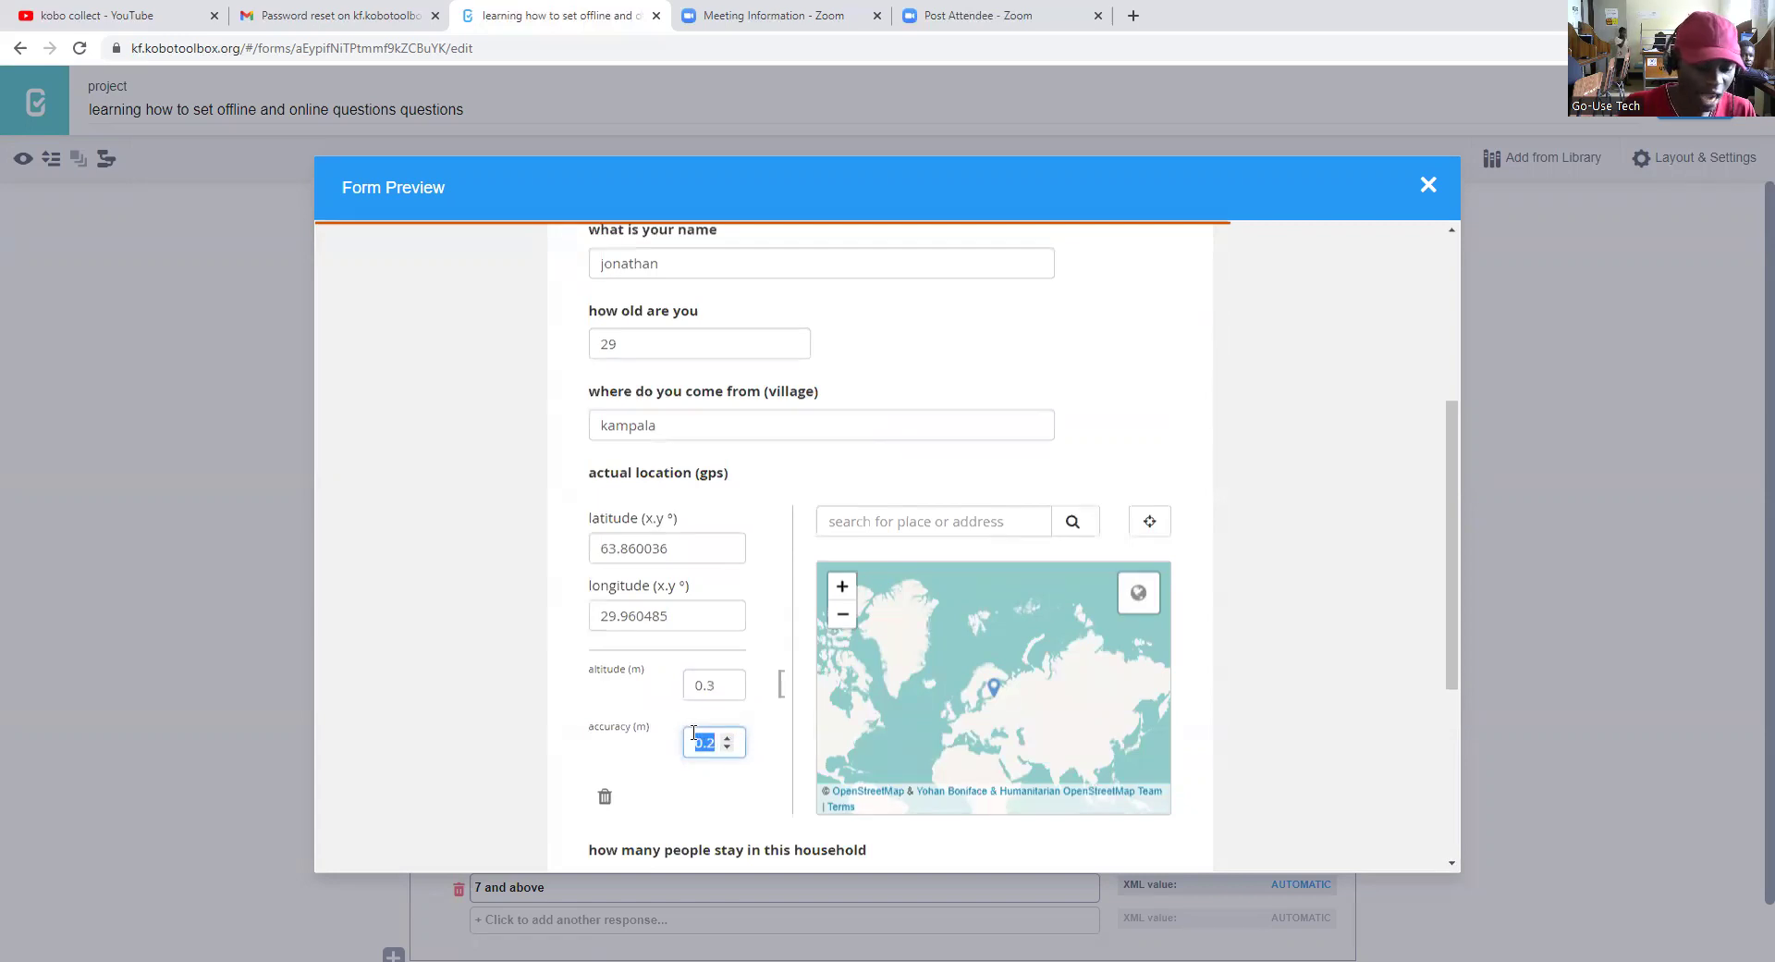
text(5)
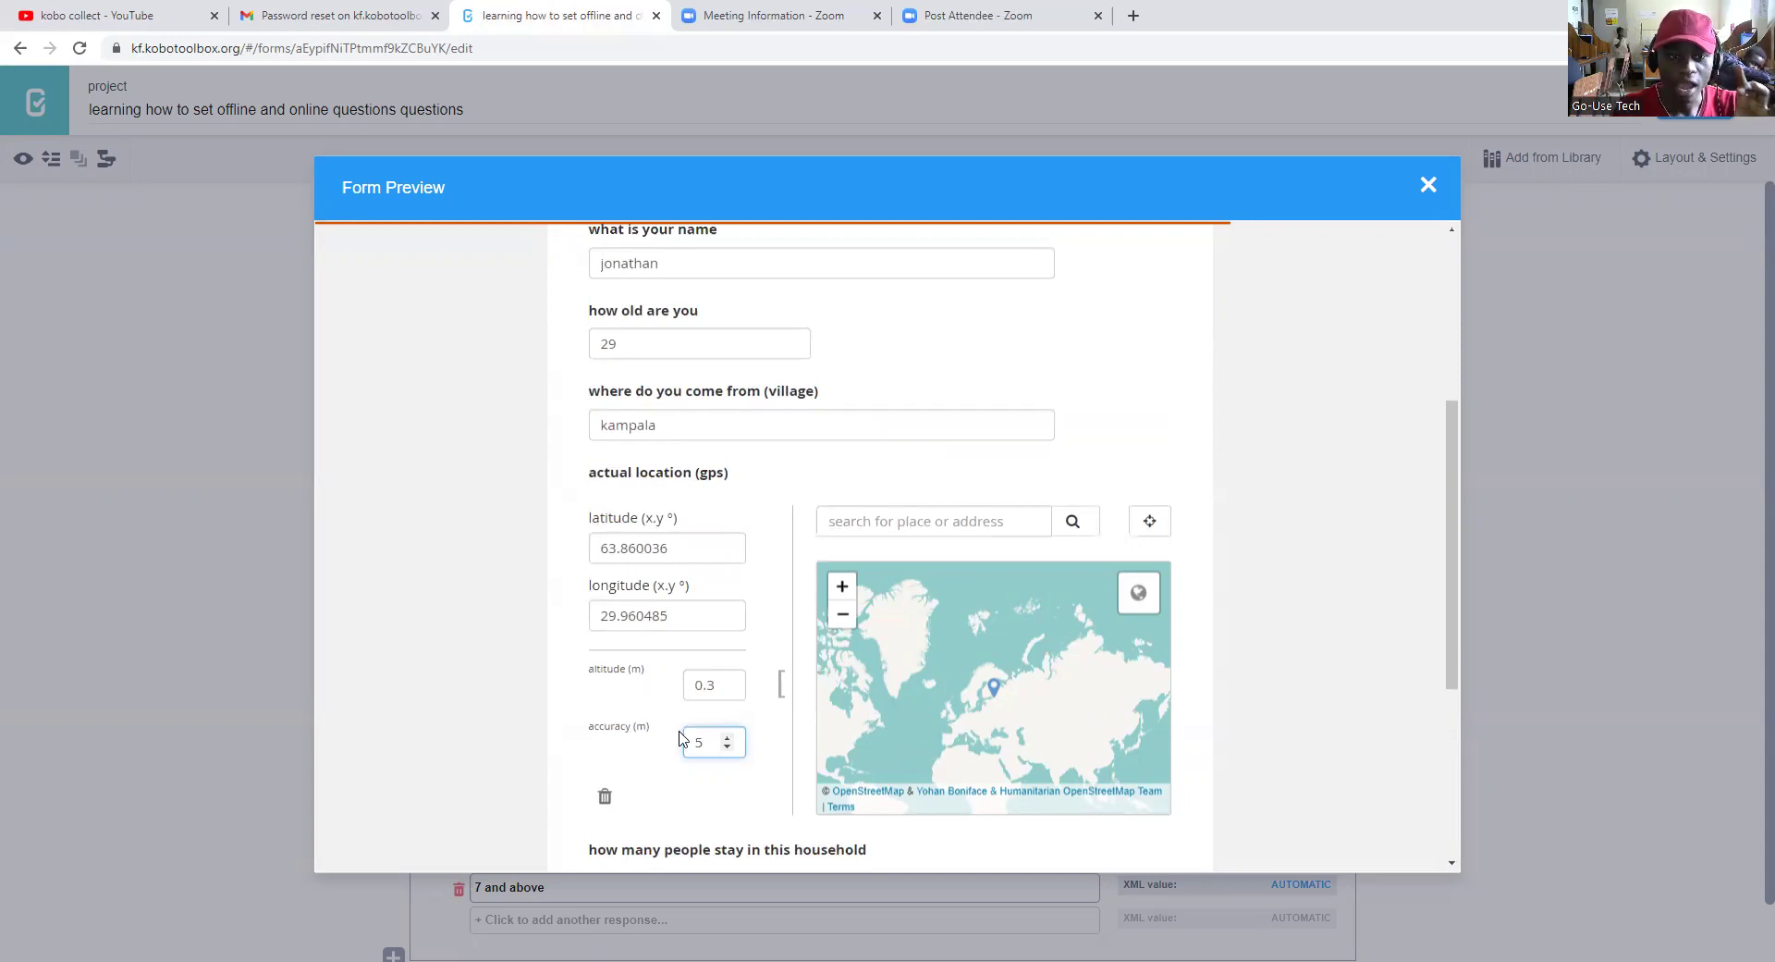
Step: Answer the household size question with '7 and above'
scroll(799, 718, down, 4)
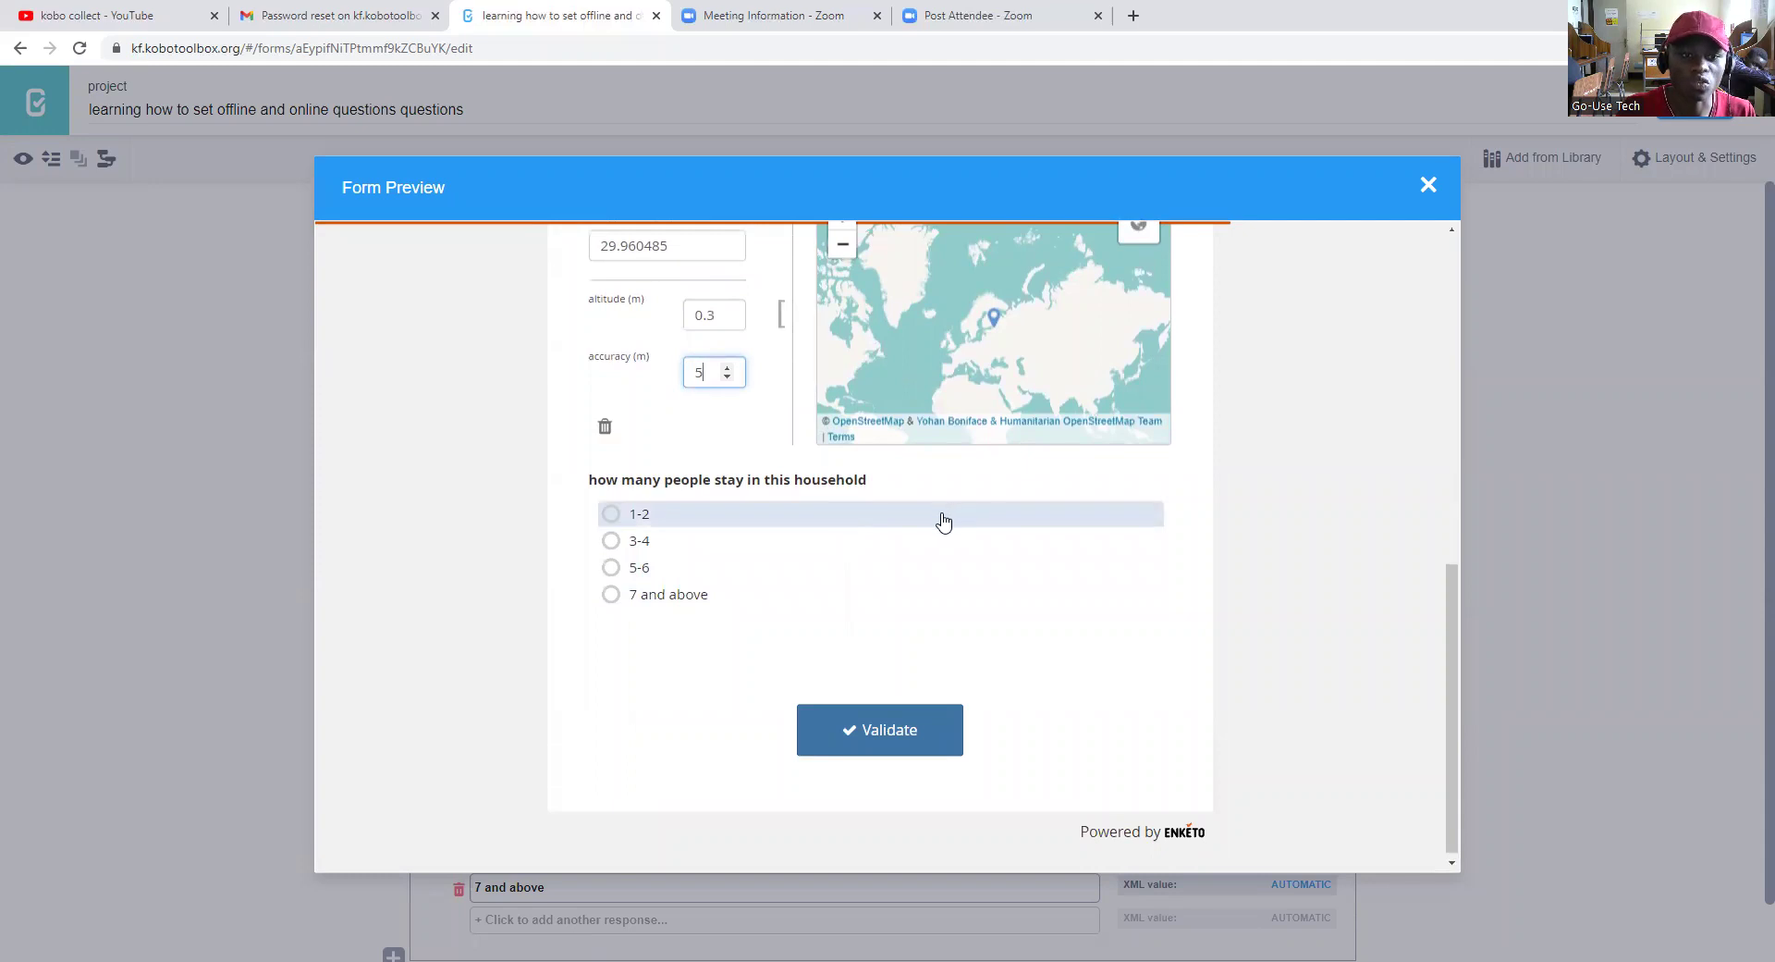
click(708, 527)
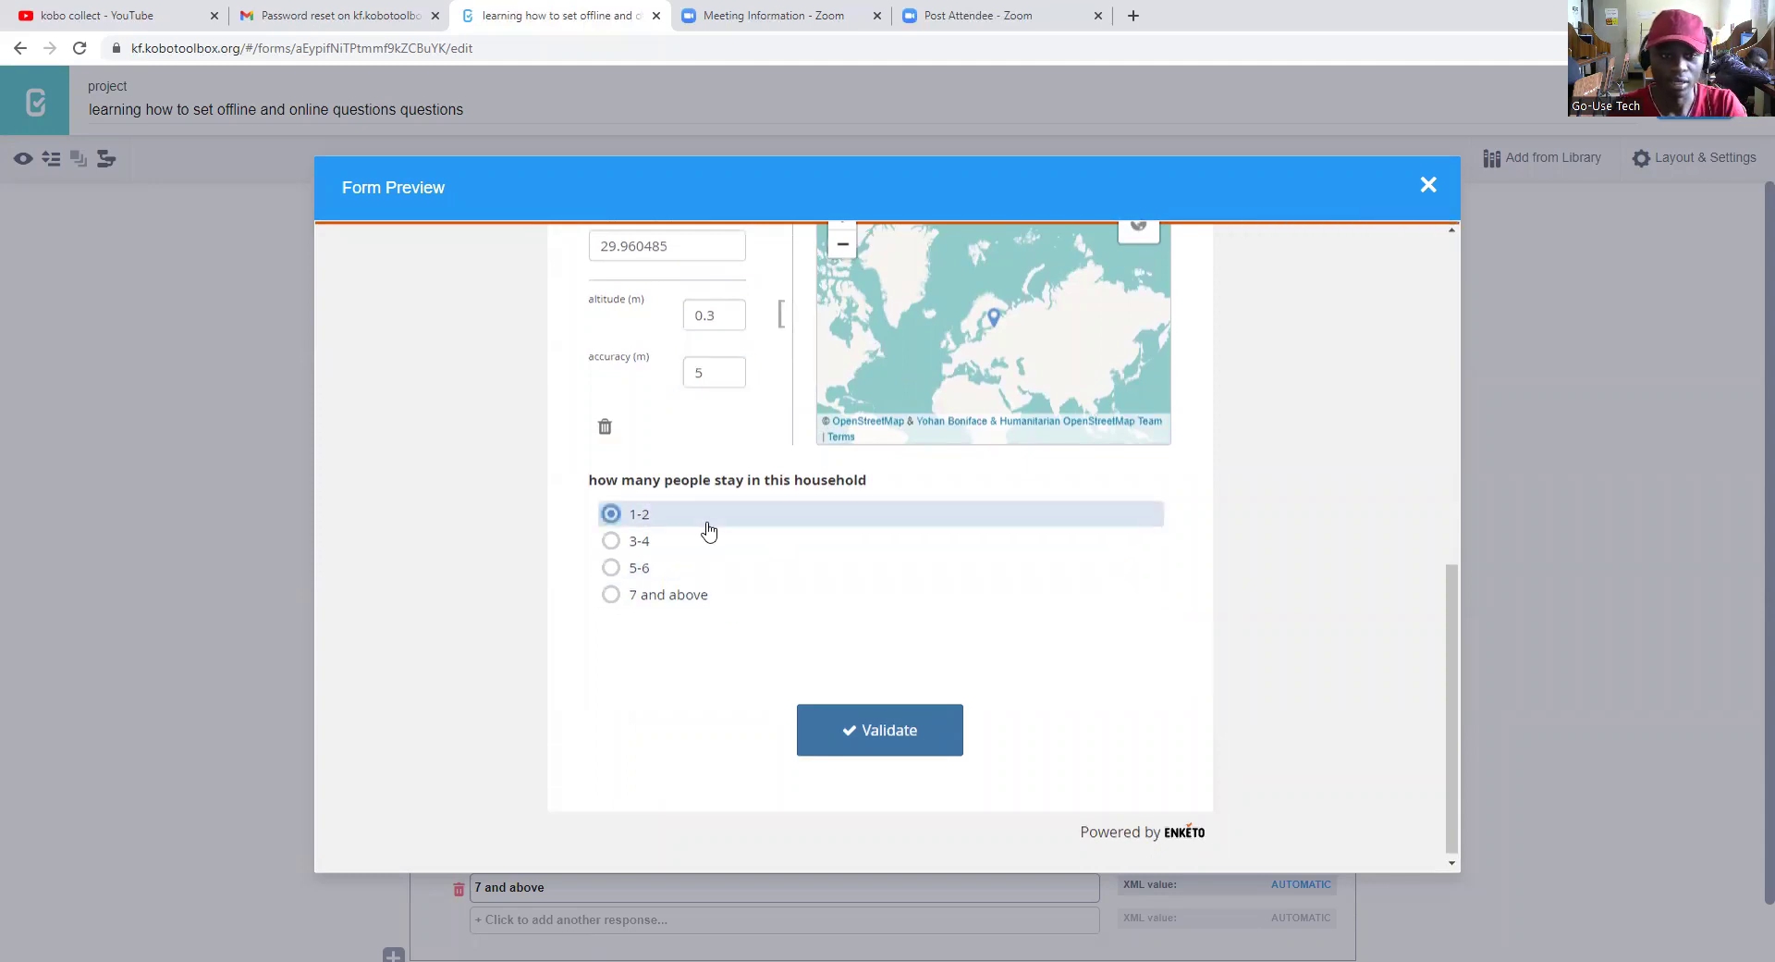
click(668, 545)
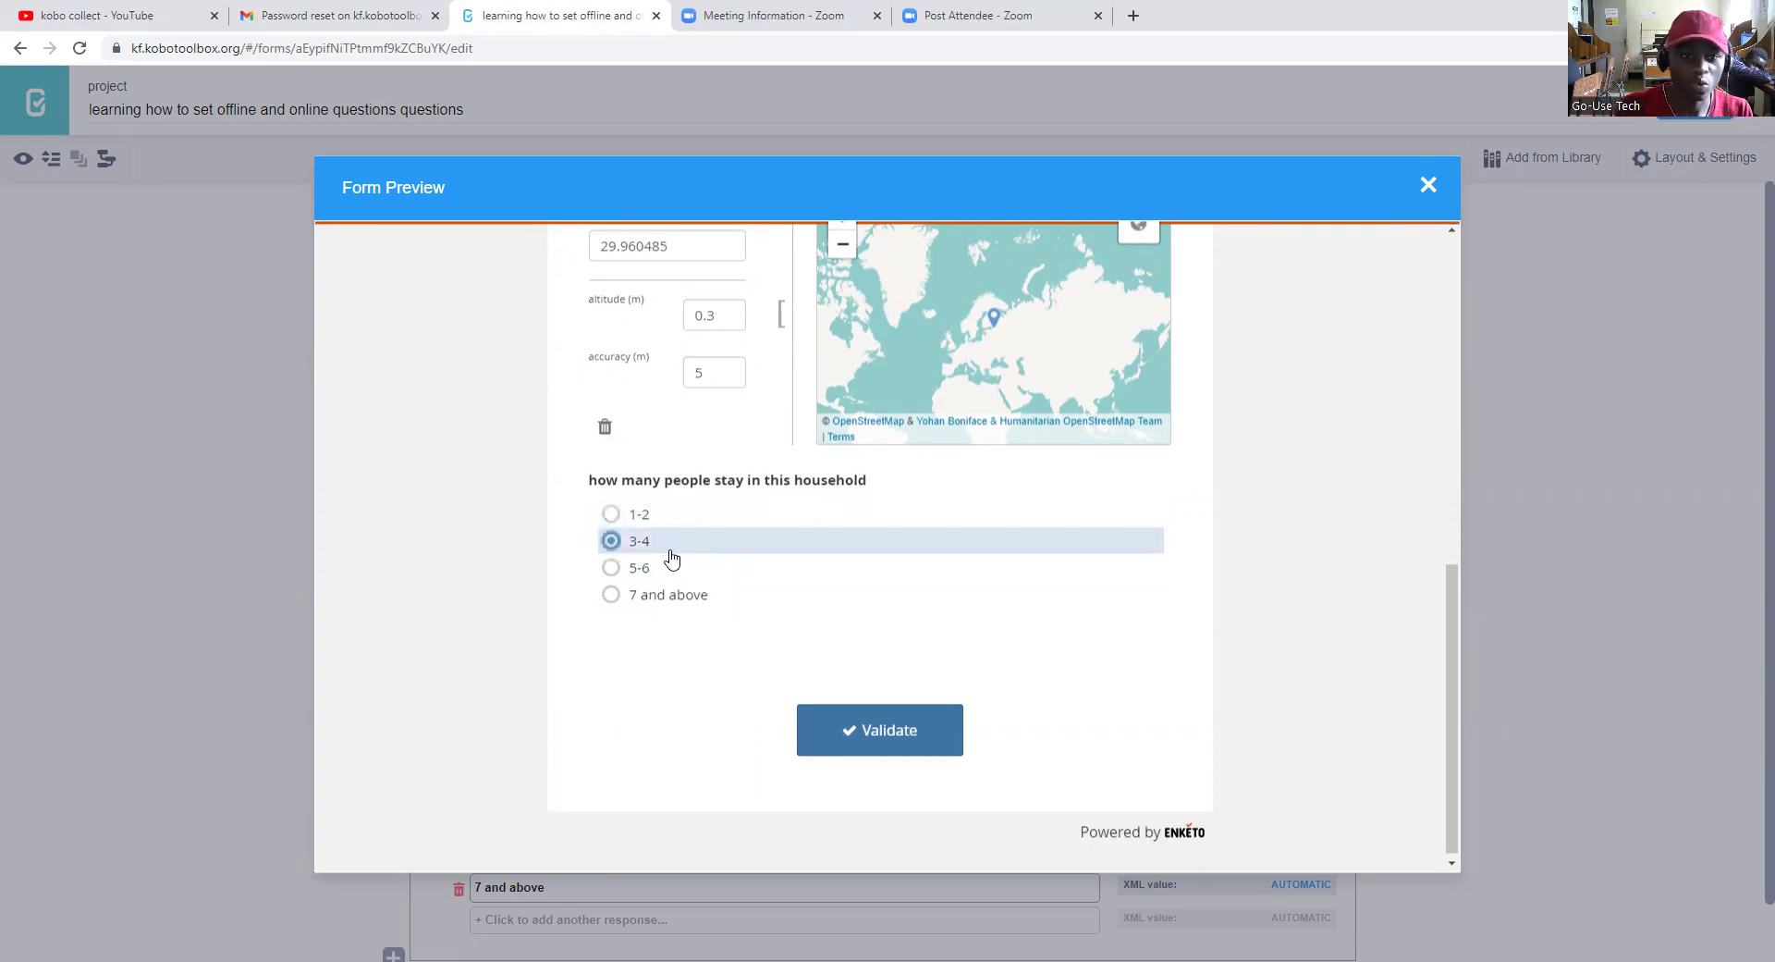
click(726, 574)
click(721, 597)
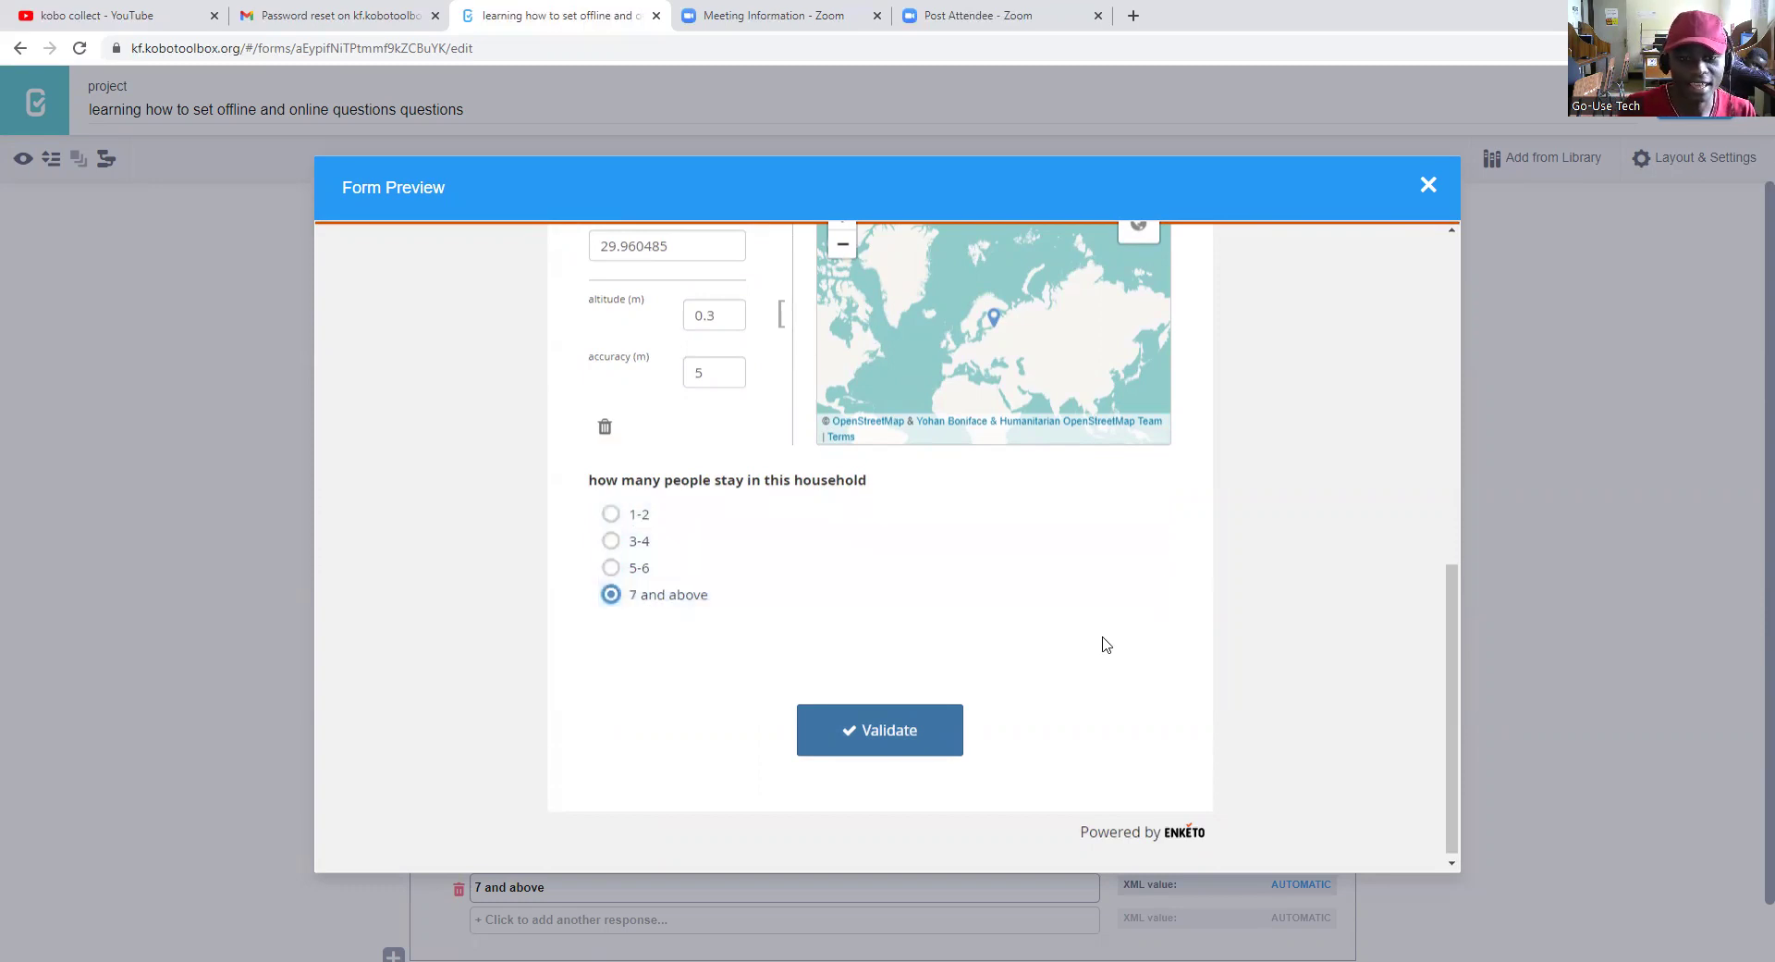
Step: Validate the filled preview, dismiss the form-is-valid message, and close the preview
scroll(1114, 679, up, 10)
scroll(1118, 686, down, 10)
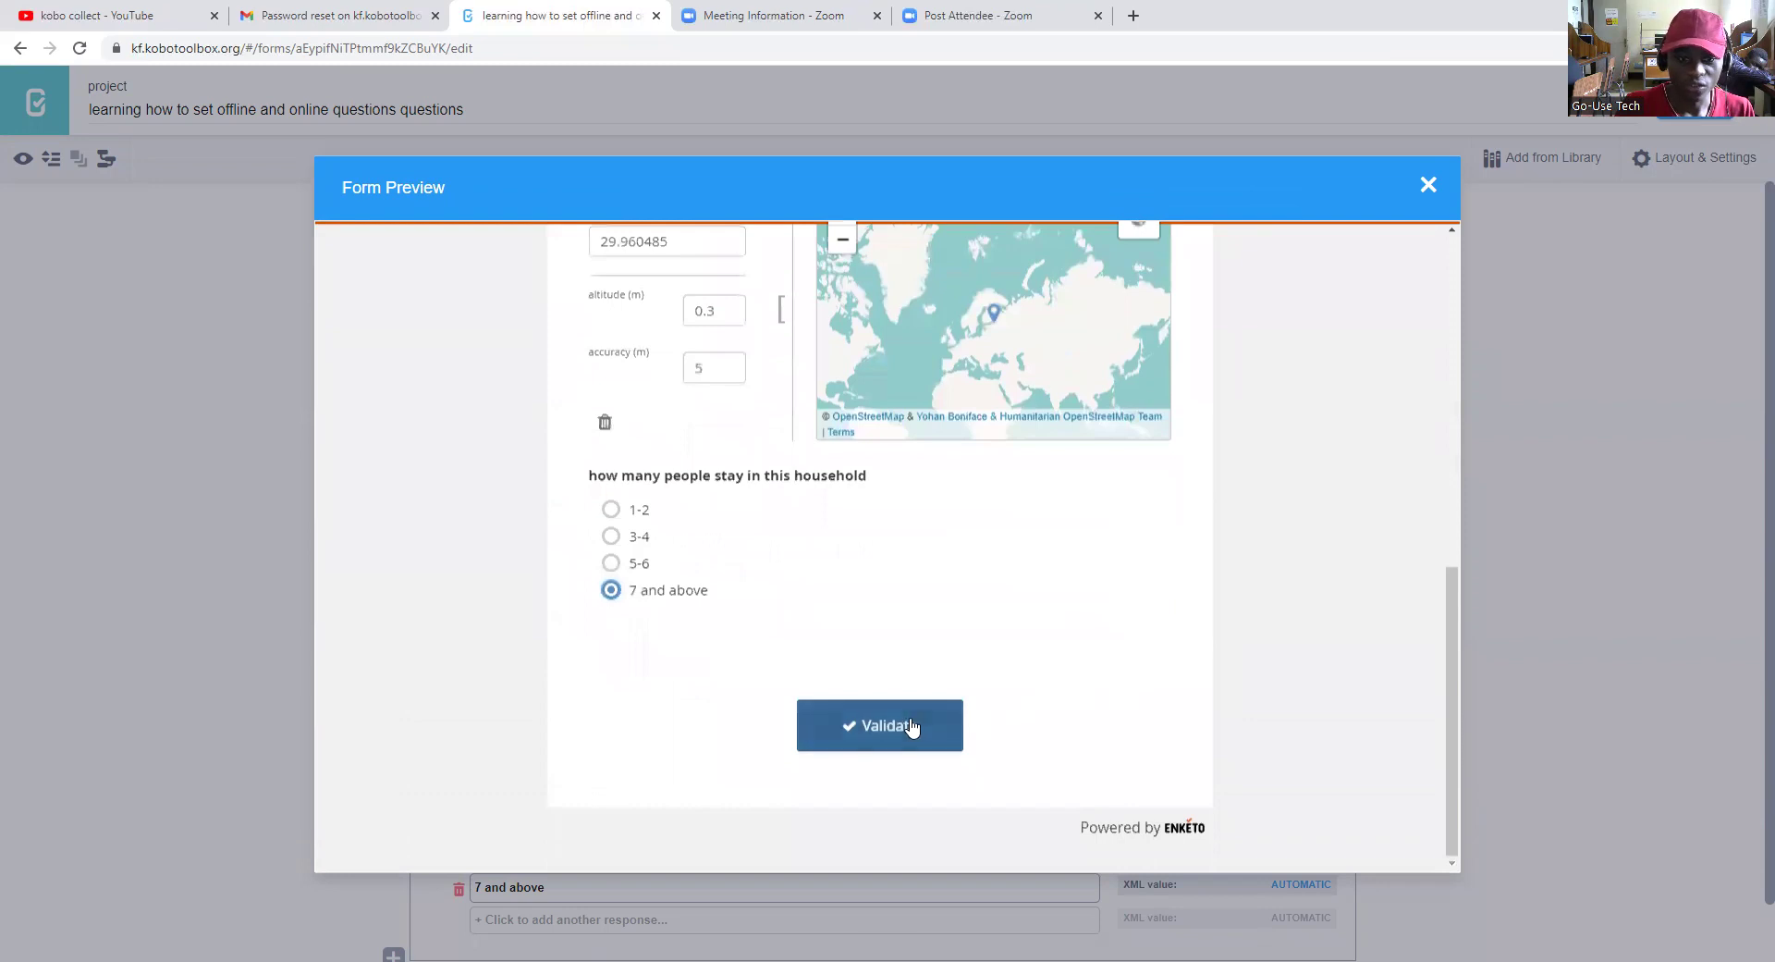
click(912, 726)
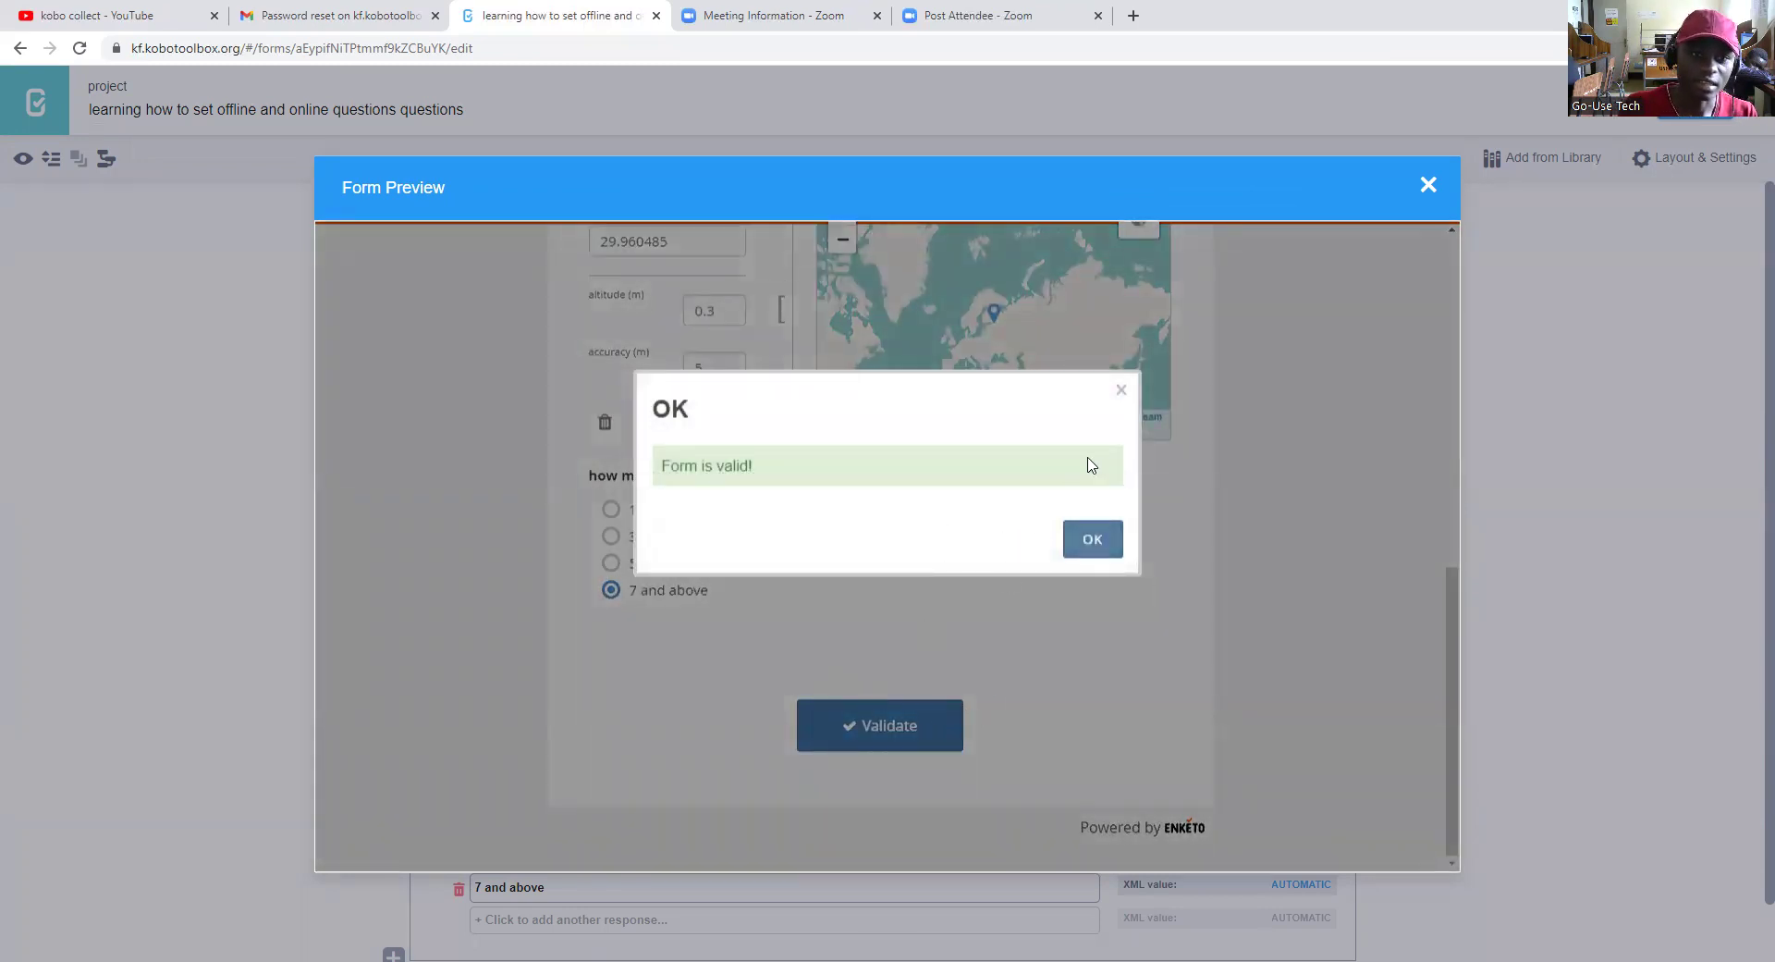
click(1119, 391)
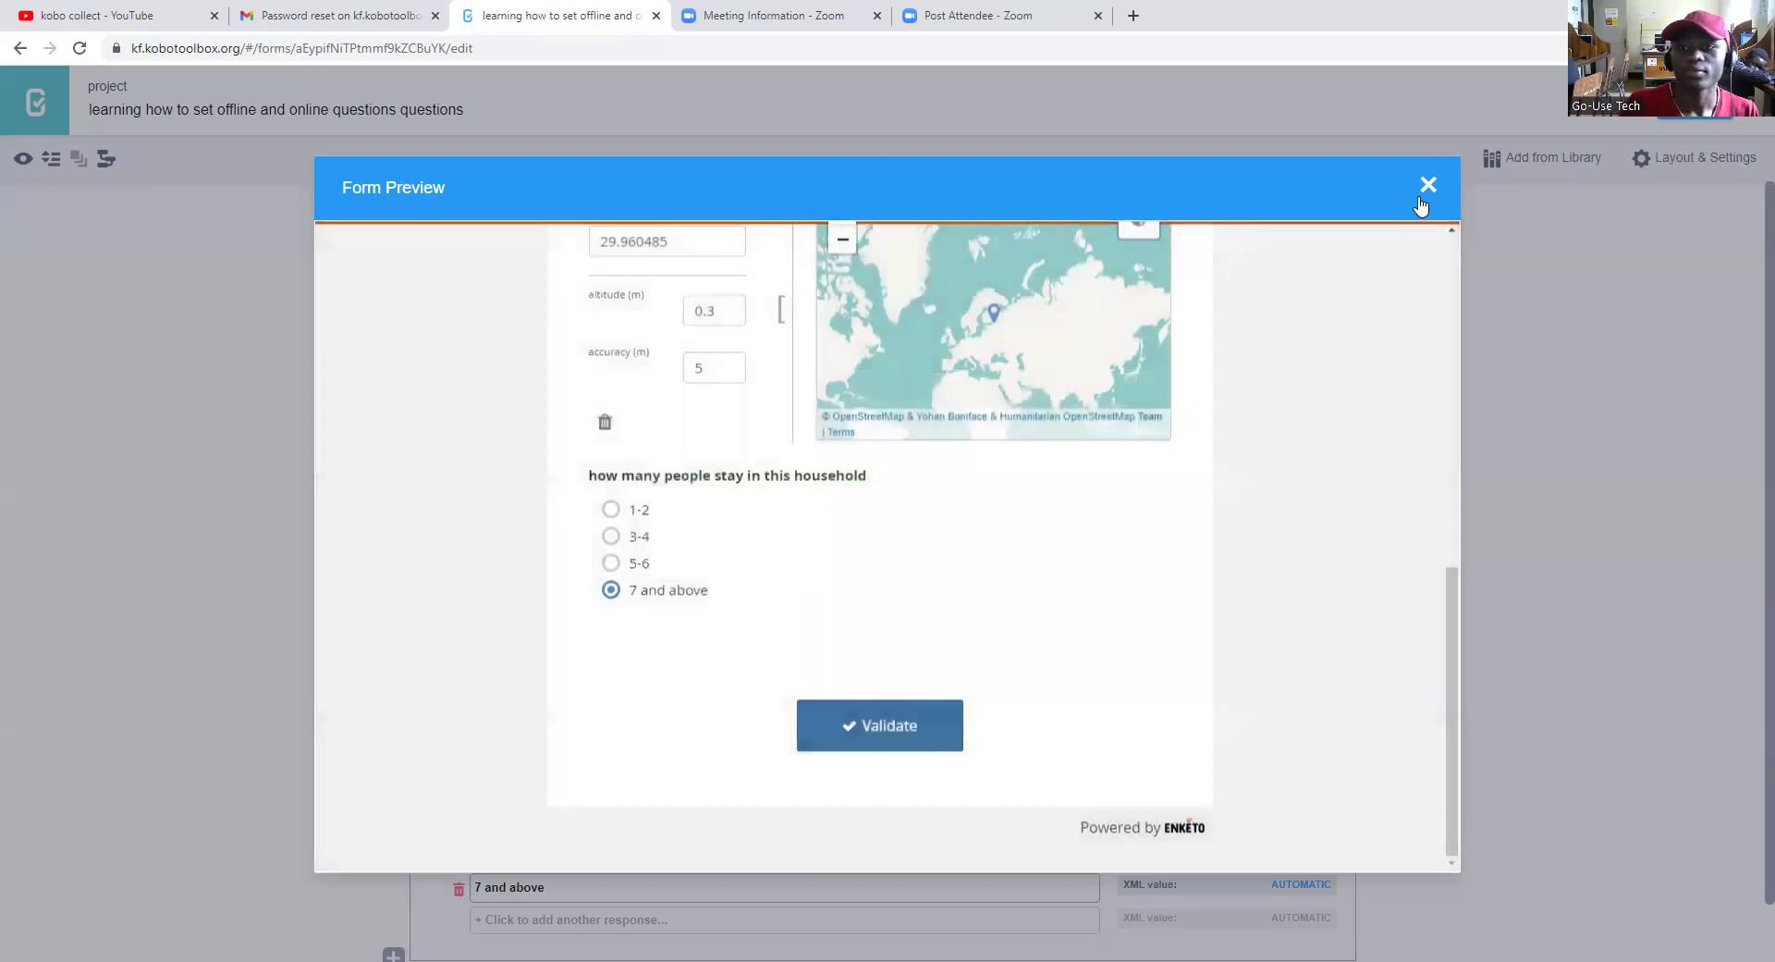
click(1425, 203)
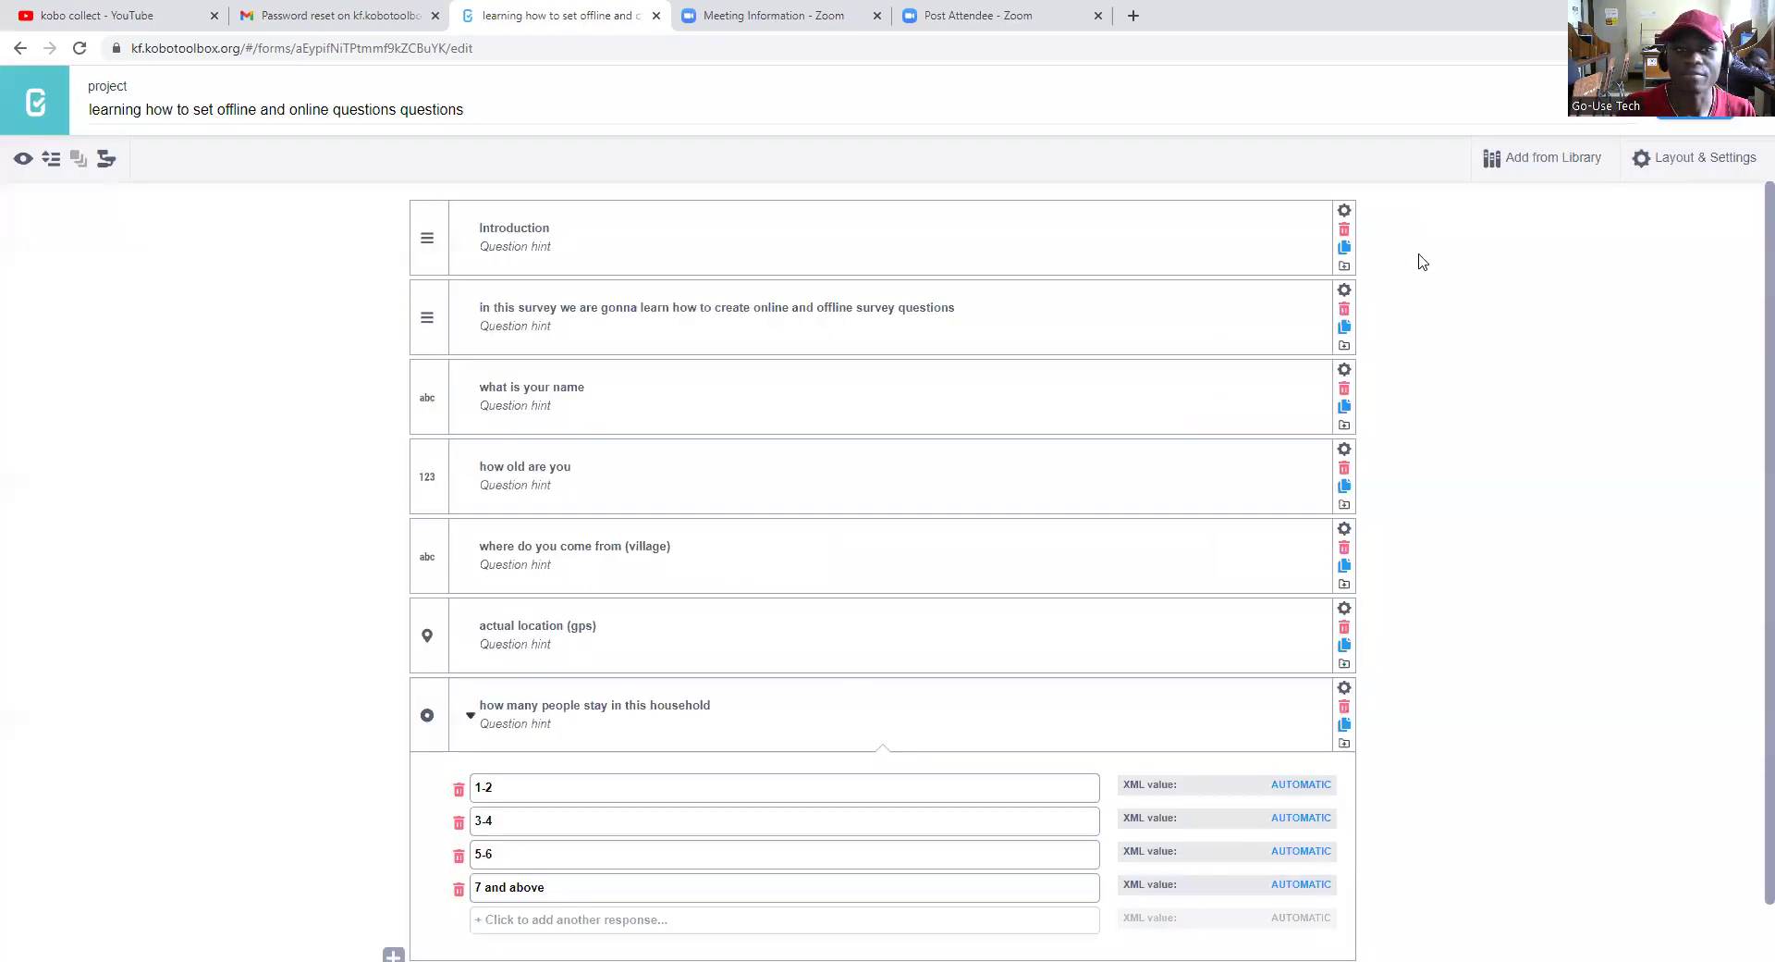
Step: Leave the form builder via the KoboToolbox logo to reach the Projects list
scroll(1488, 367, down, 1)
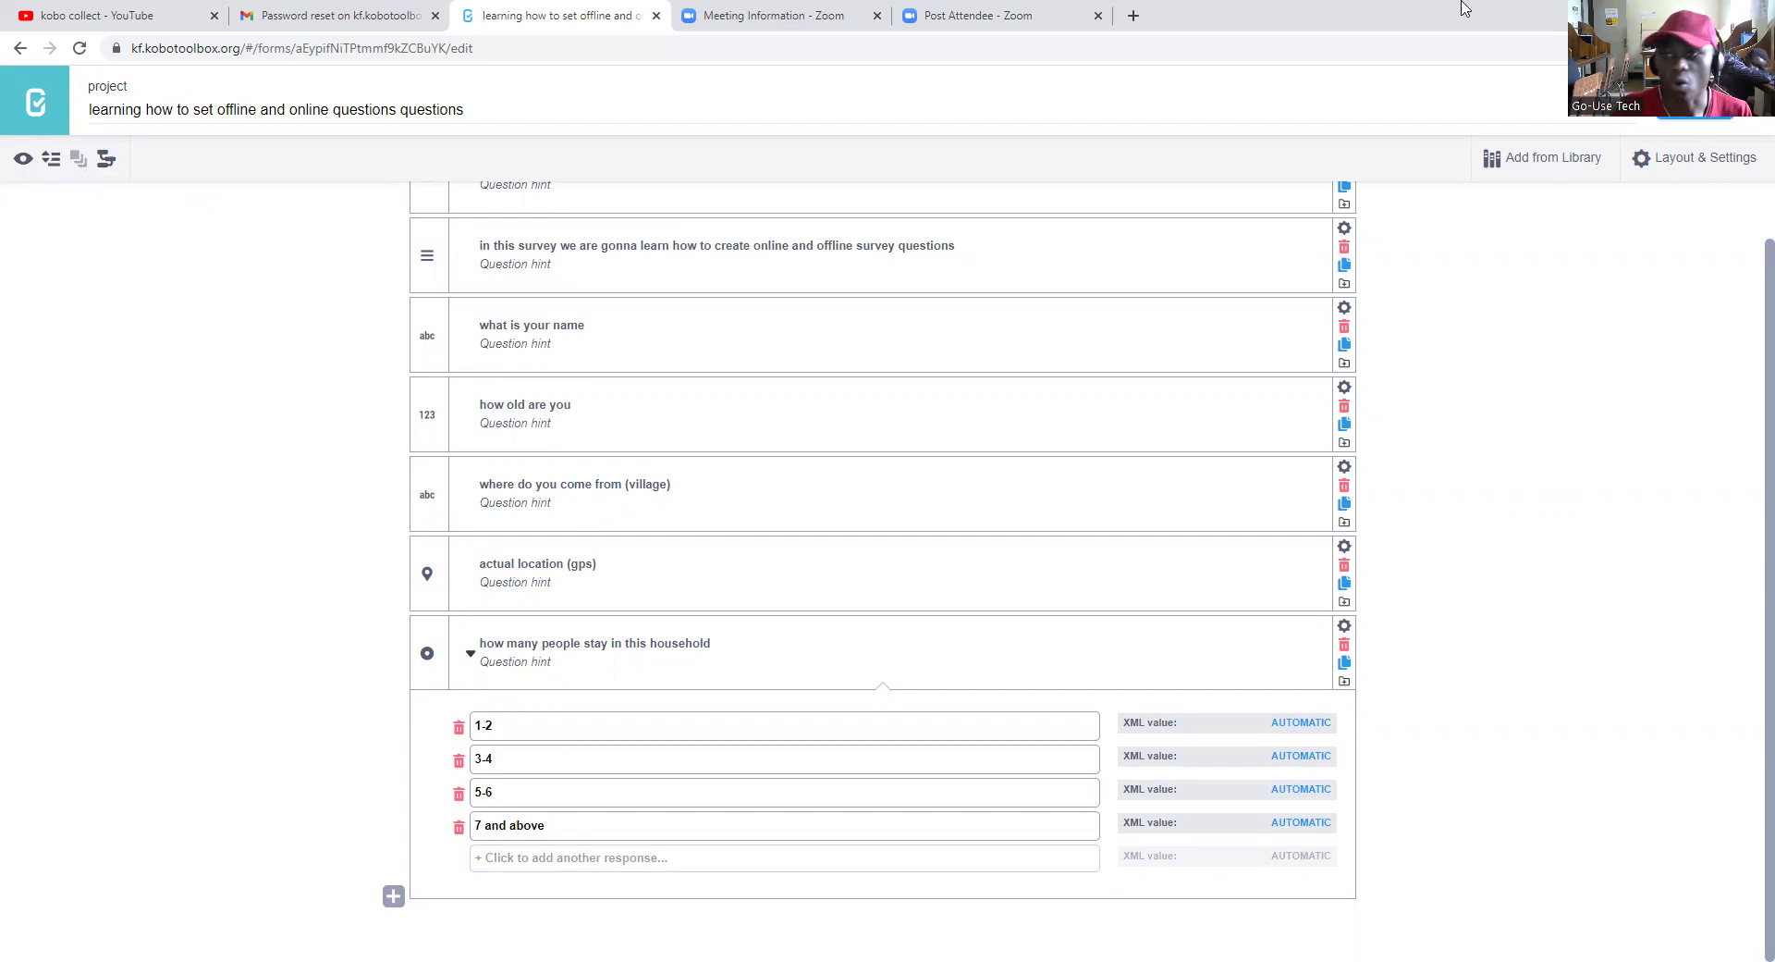
click(1694, 168)
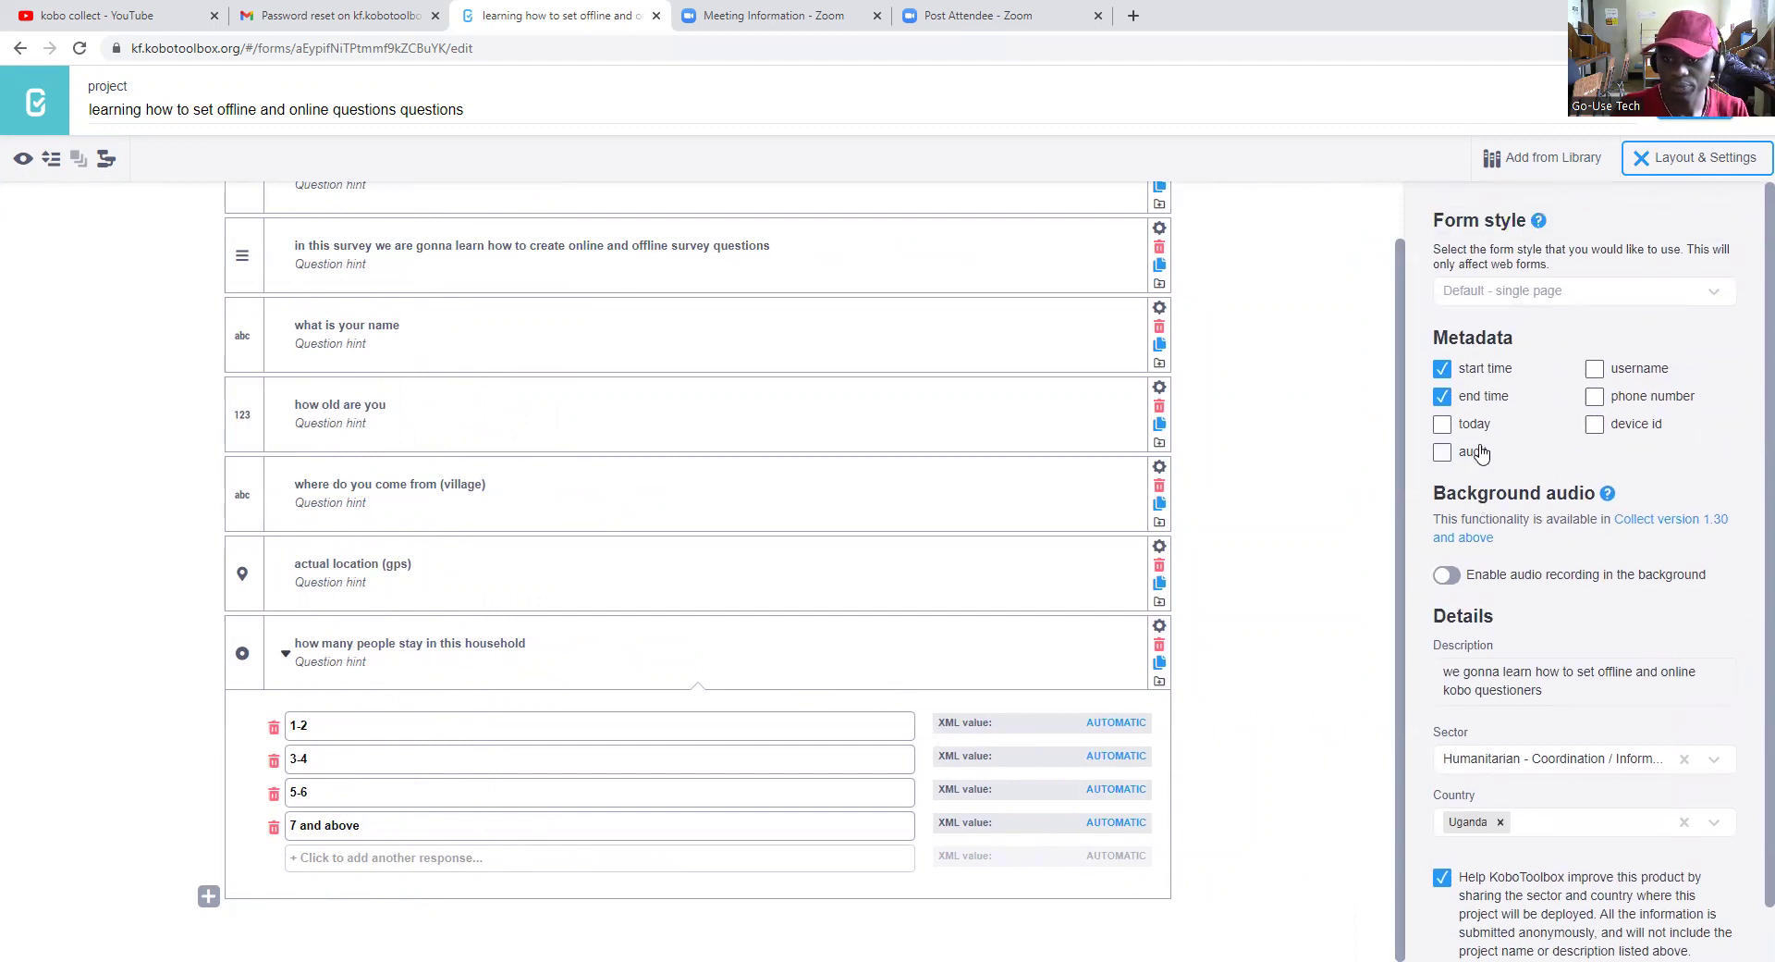
scroll(422, 288, up, 1)
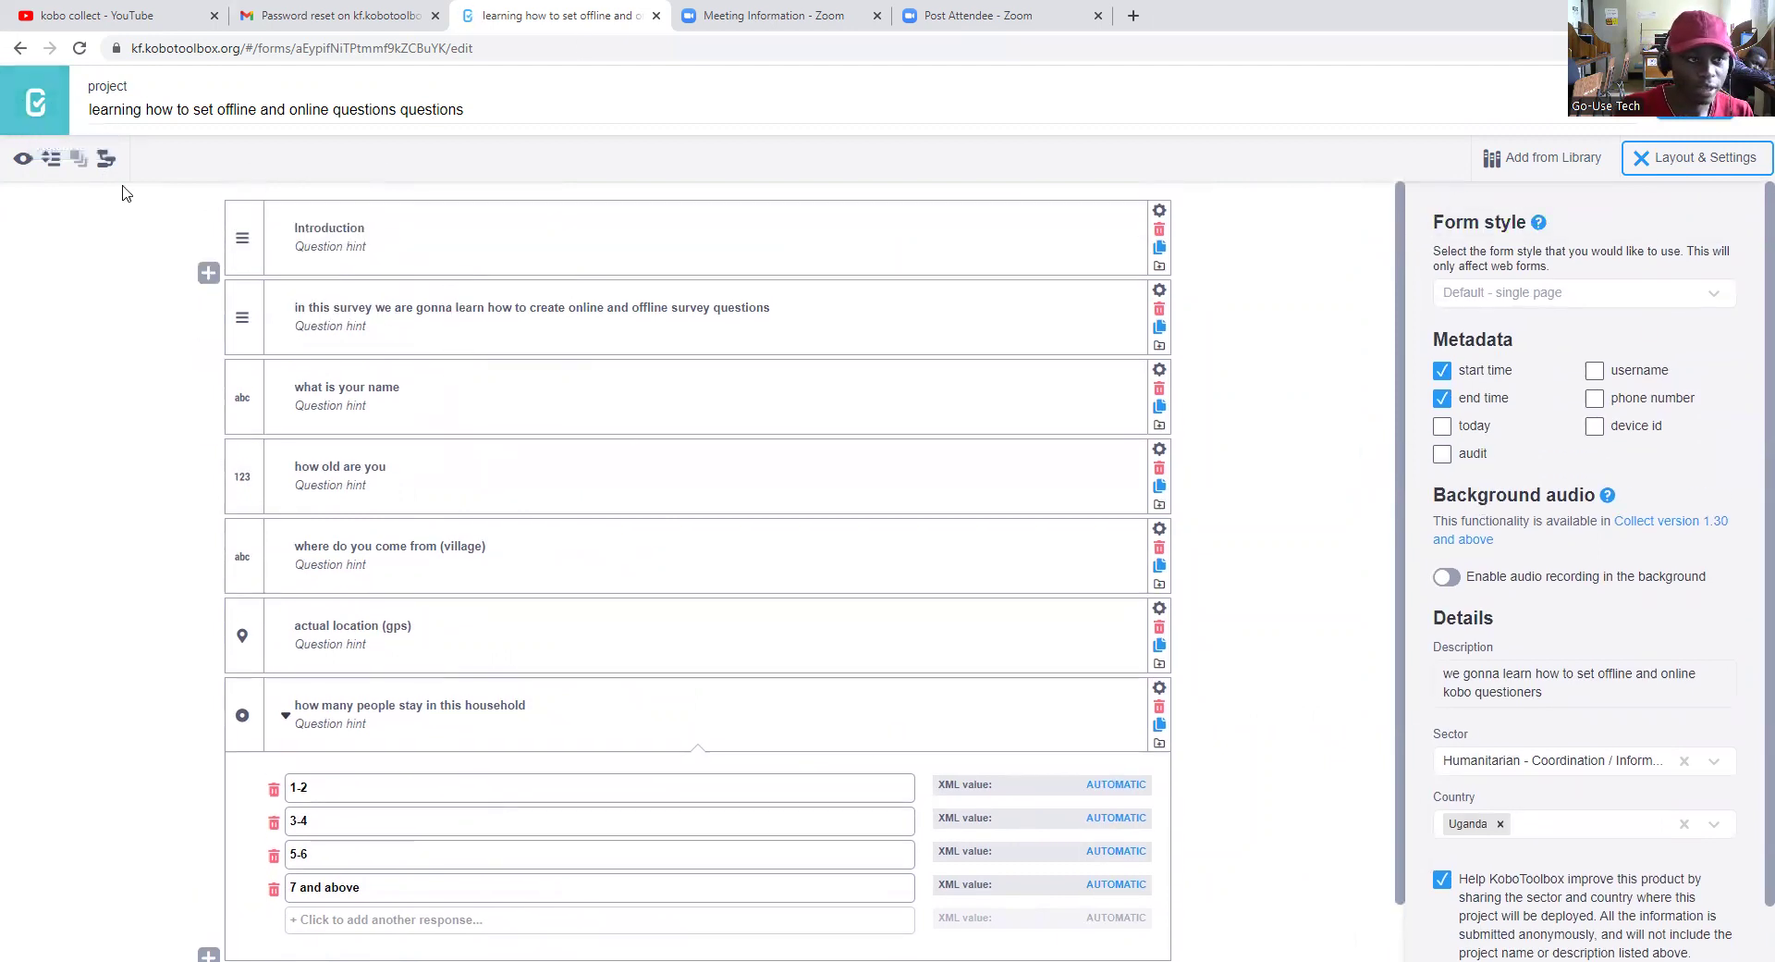
click(19, 110)
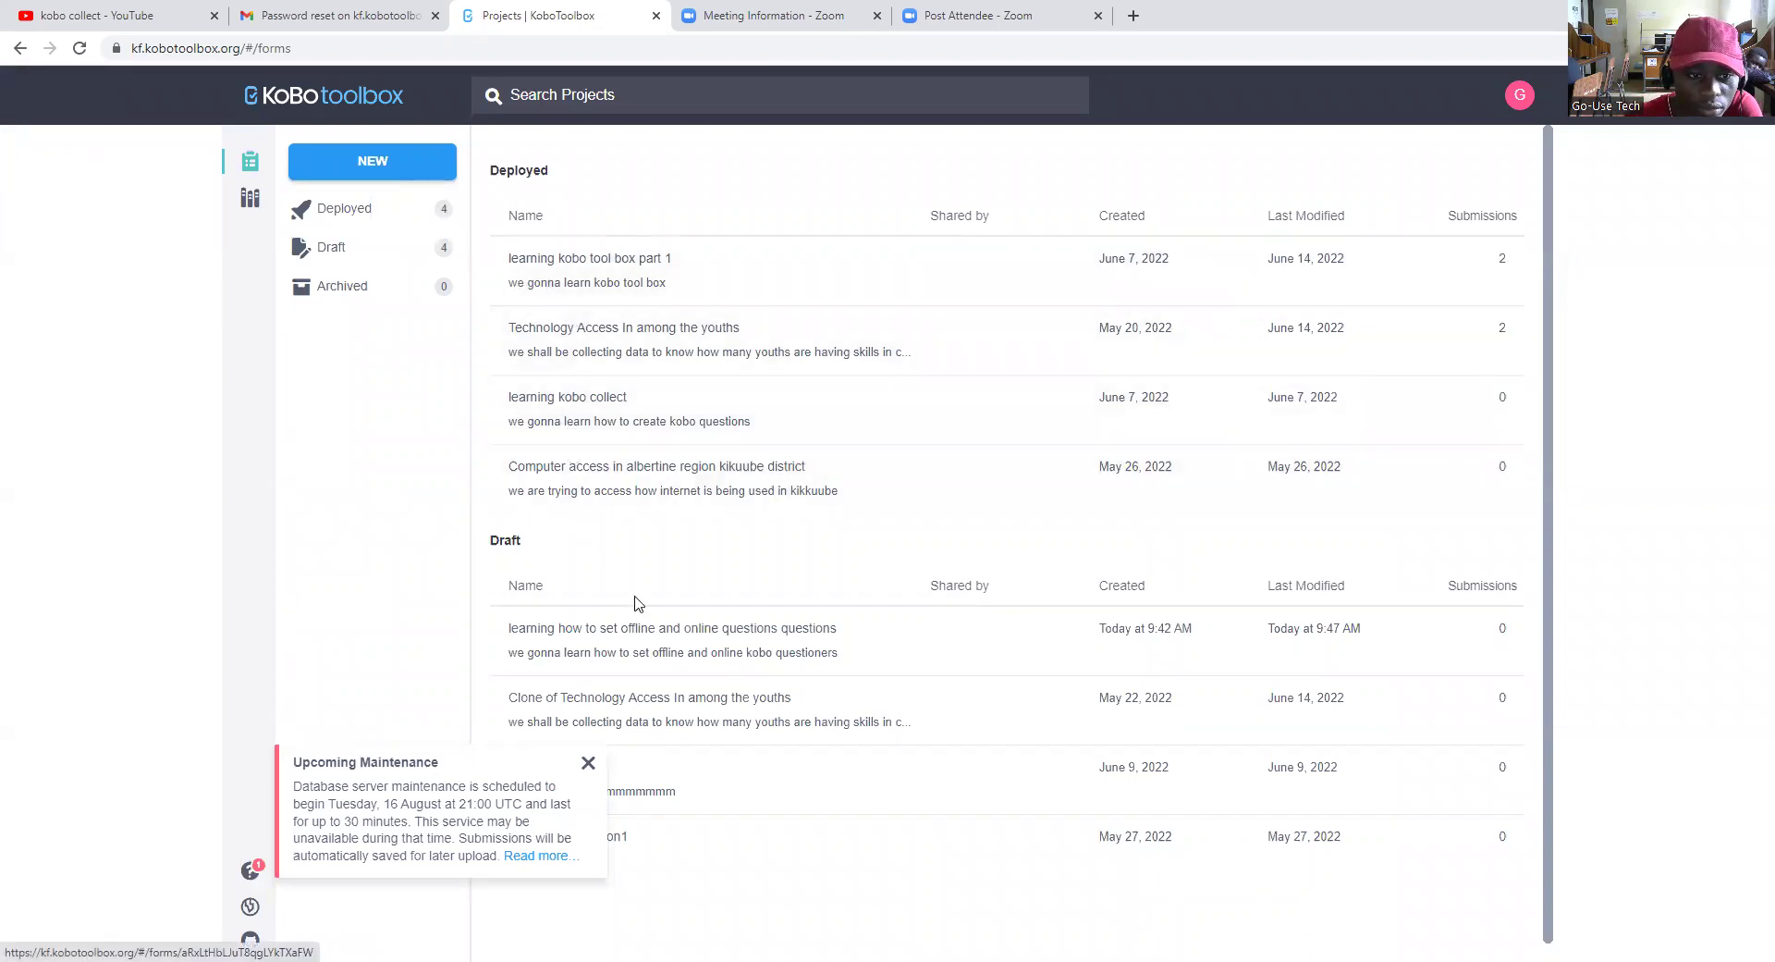
Step: Deploy the draft survey from its More actions menu, making it live as v1
scroll(684, 638, down, 1)
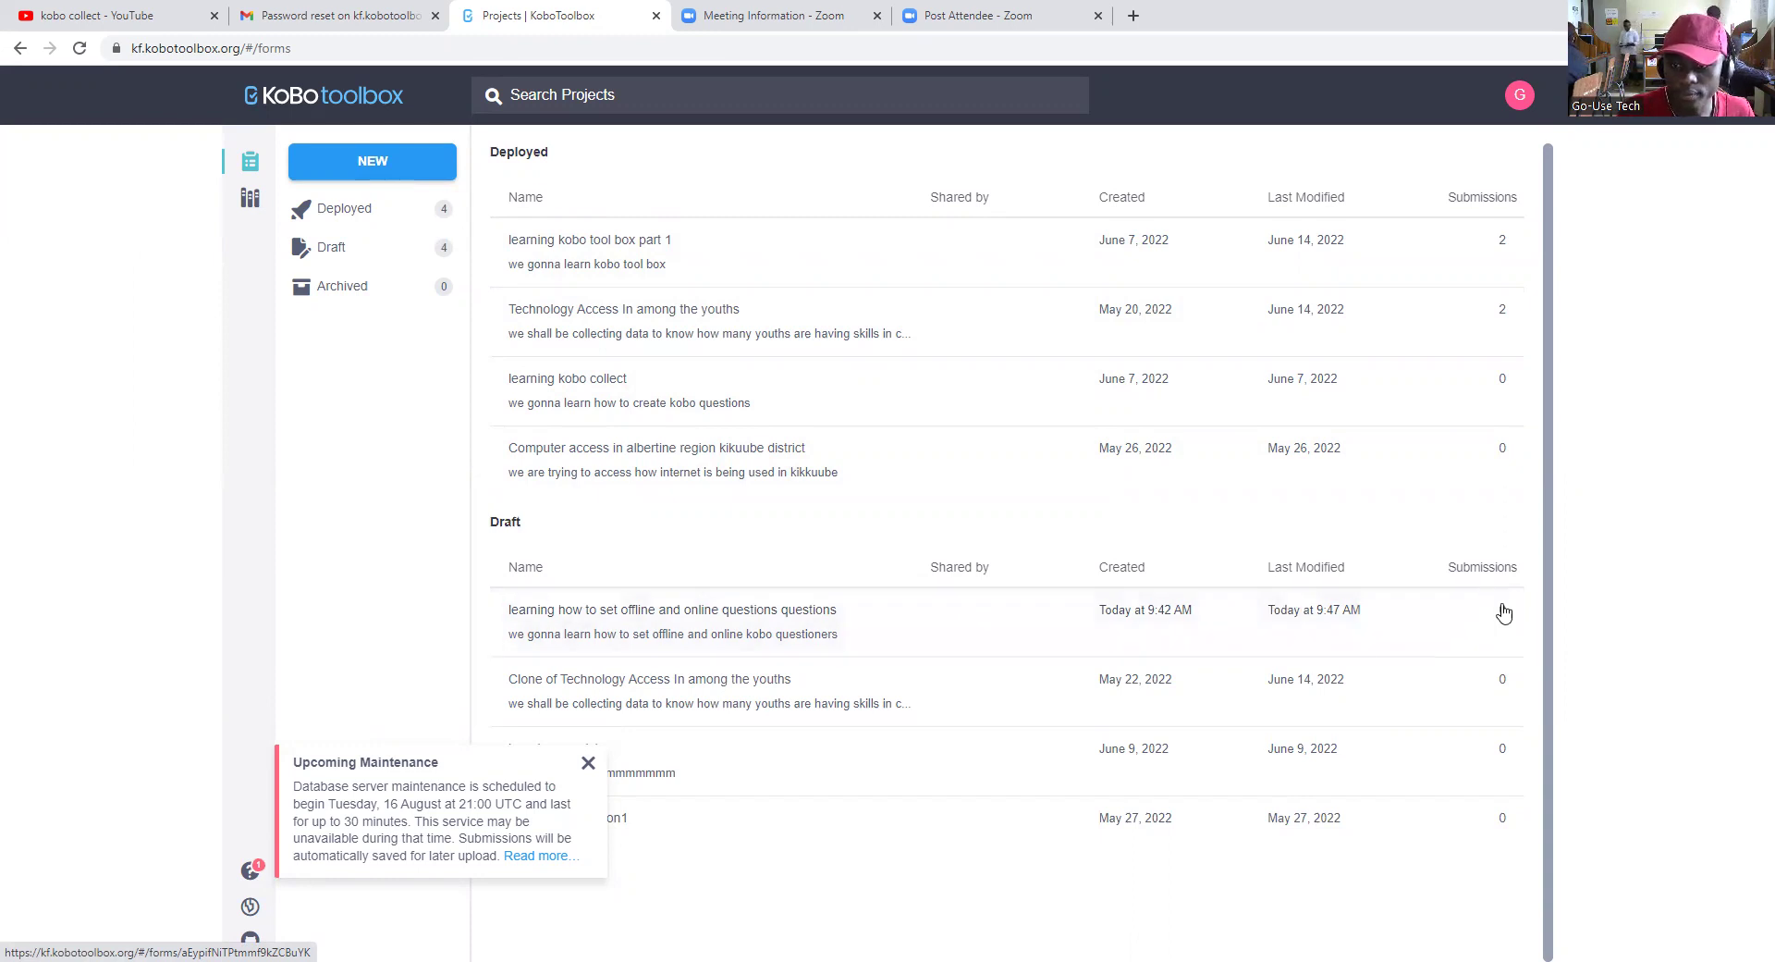
mouse_move(1503, 612)
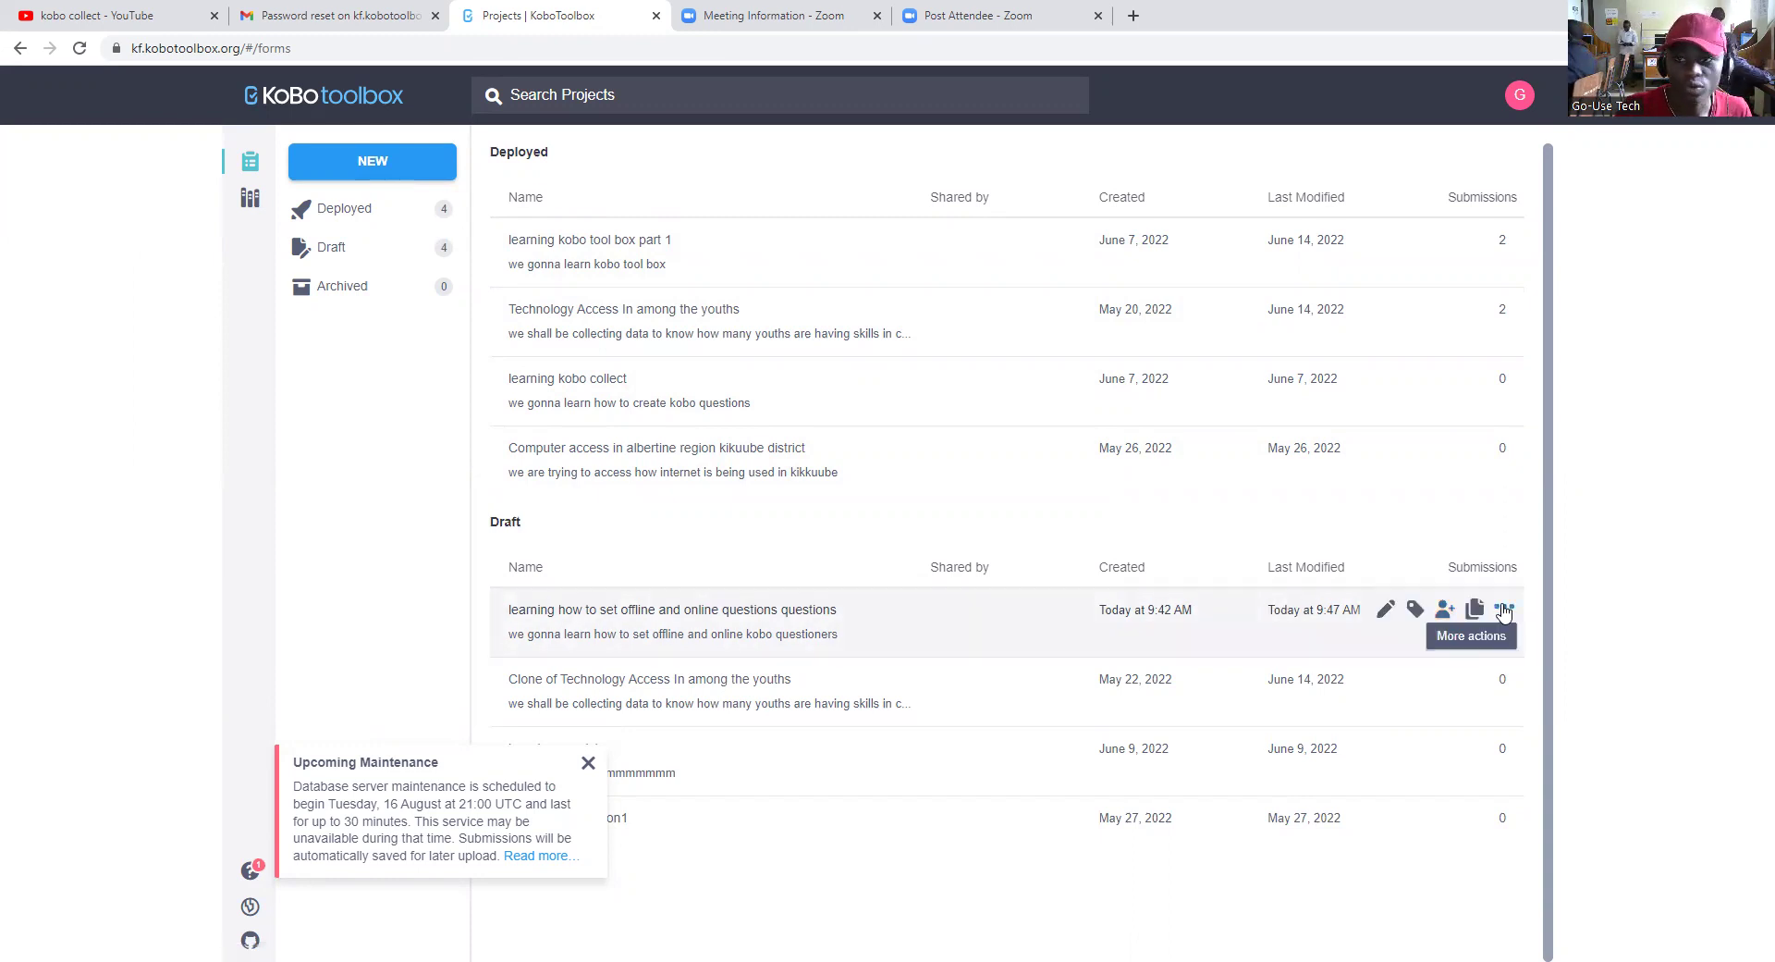
click(1503, 610)
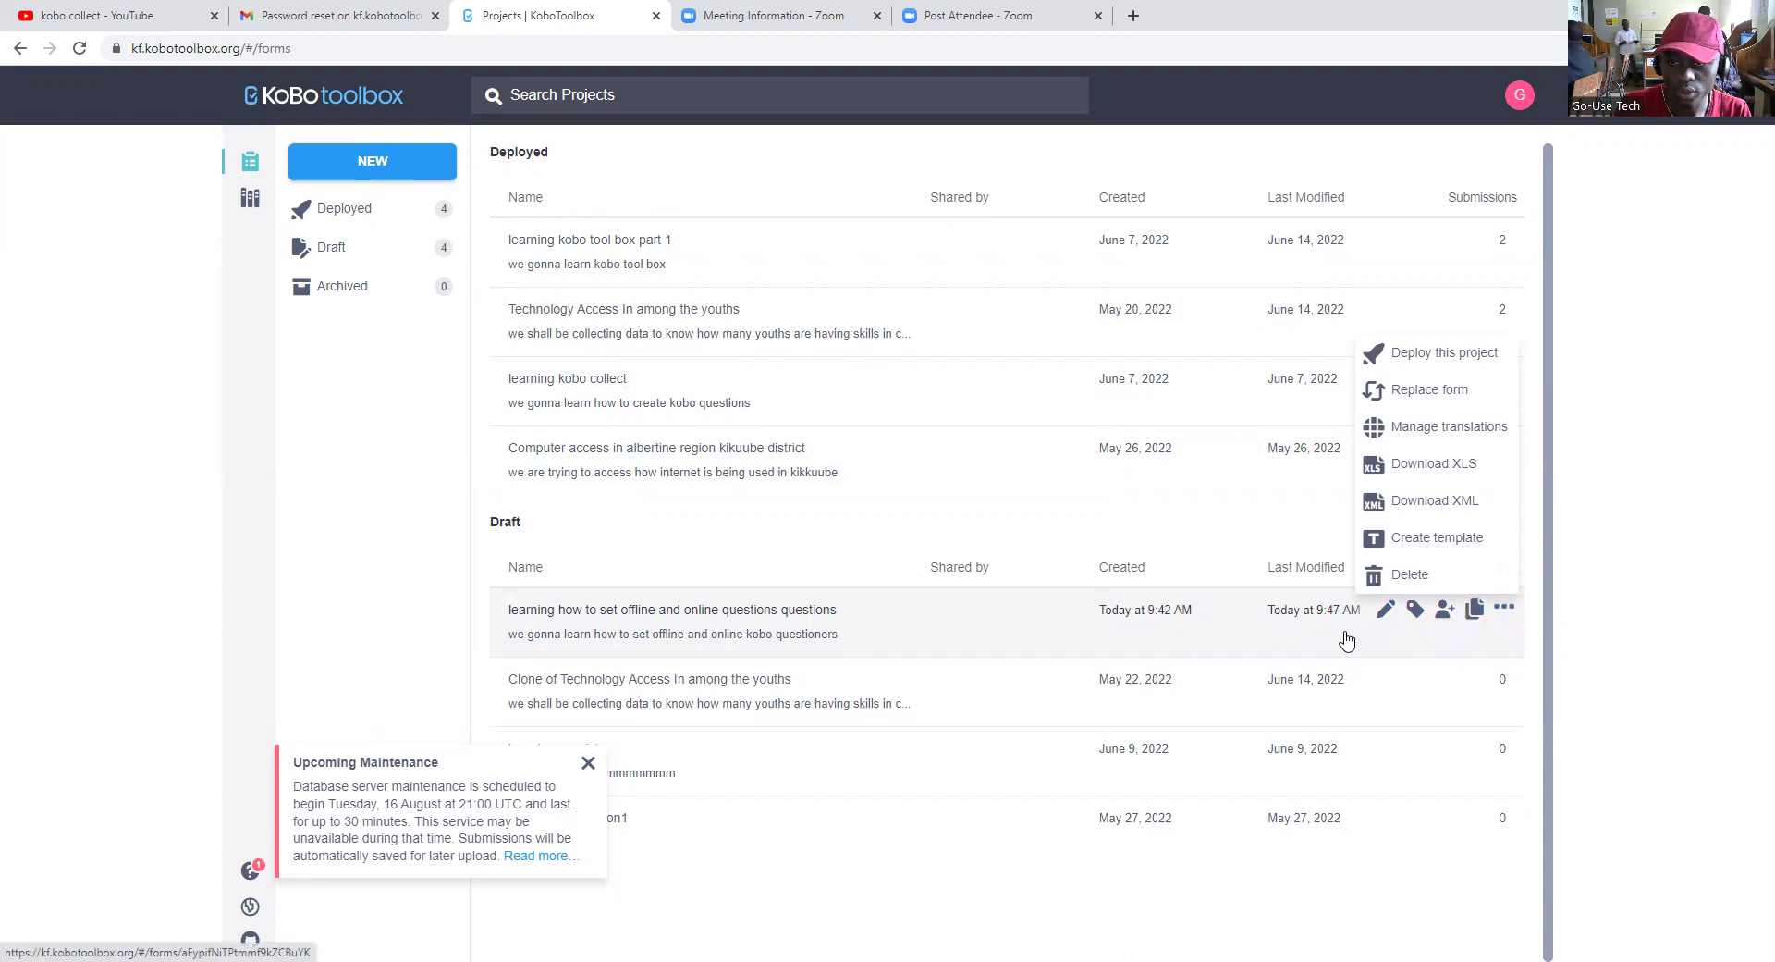
click(1505, 610)
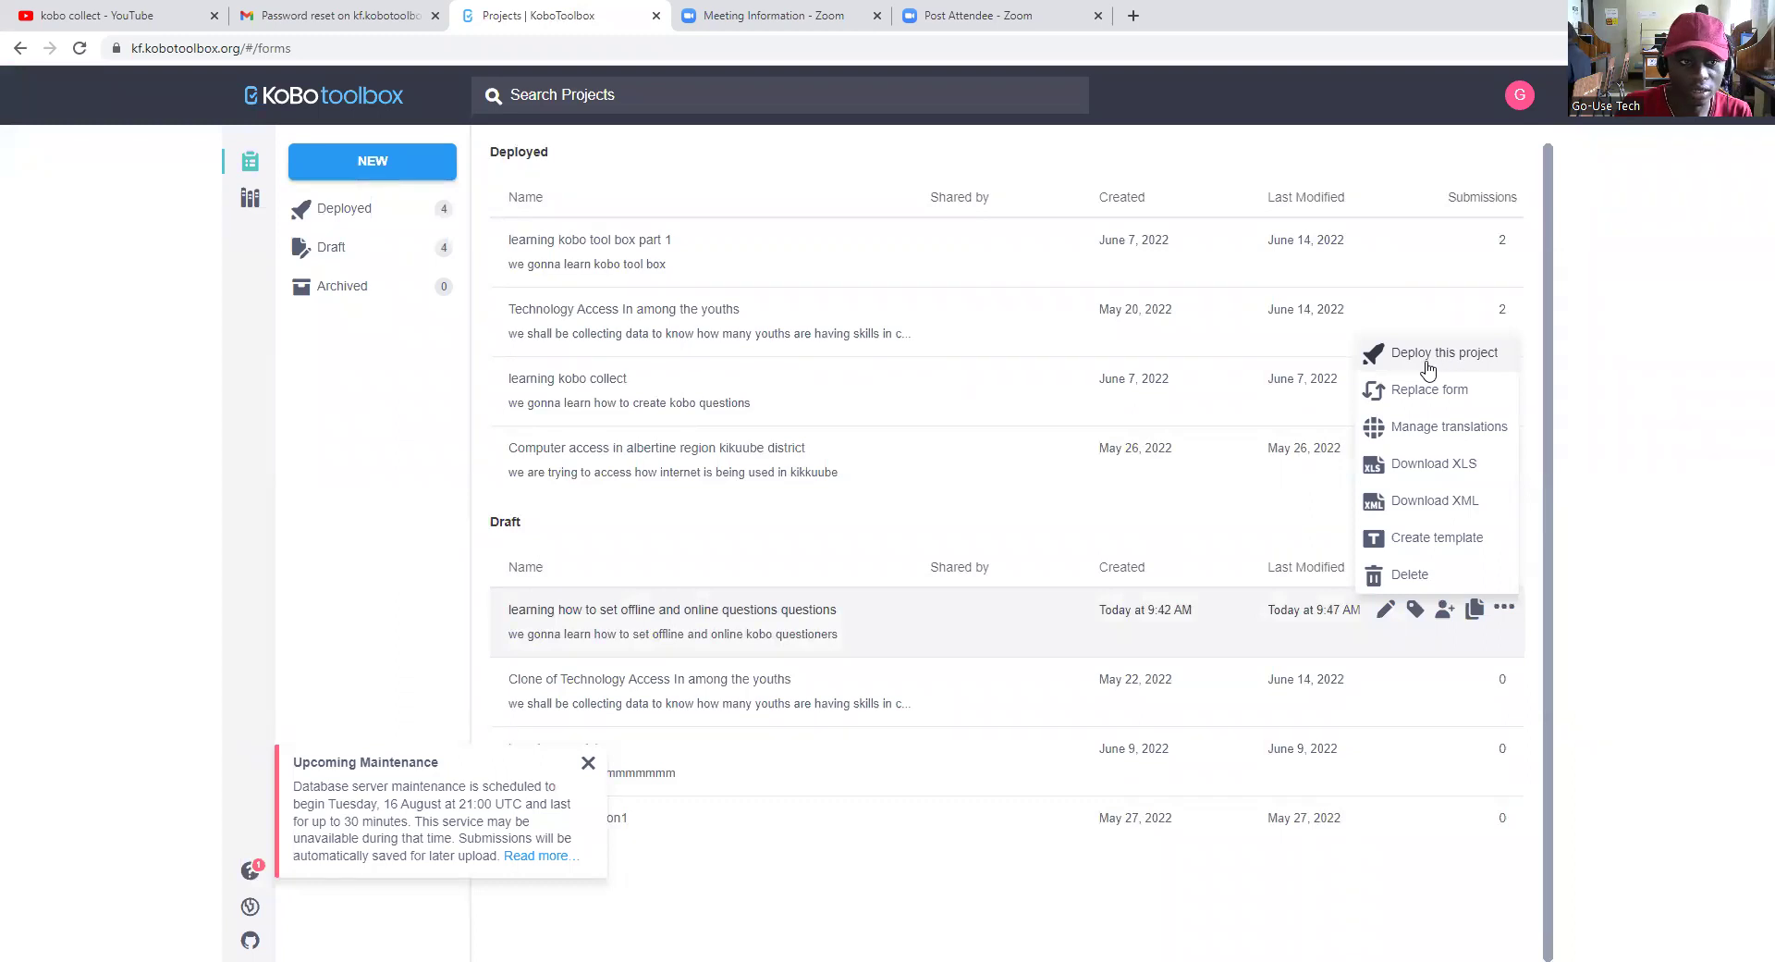
click(1428, 368)
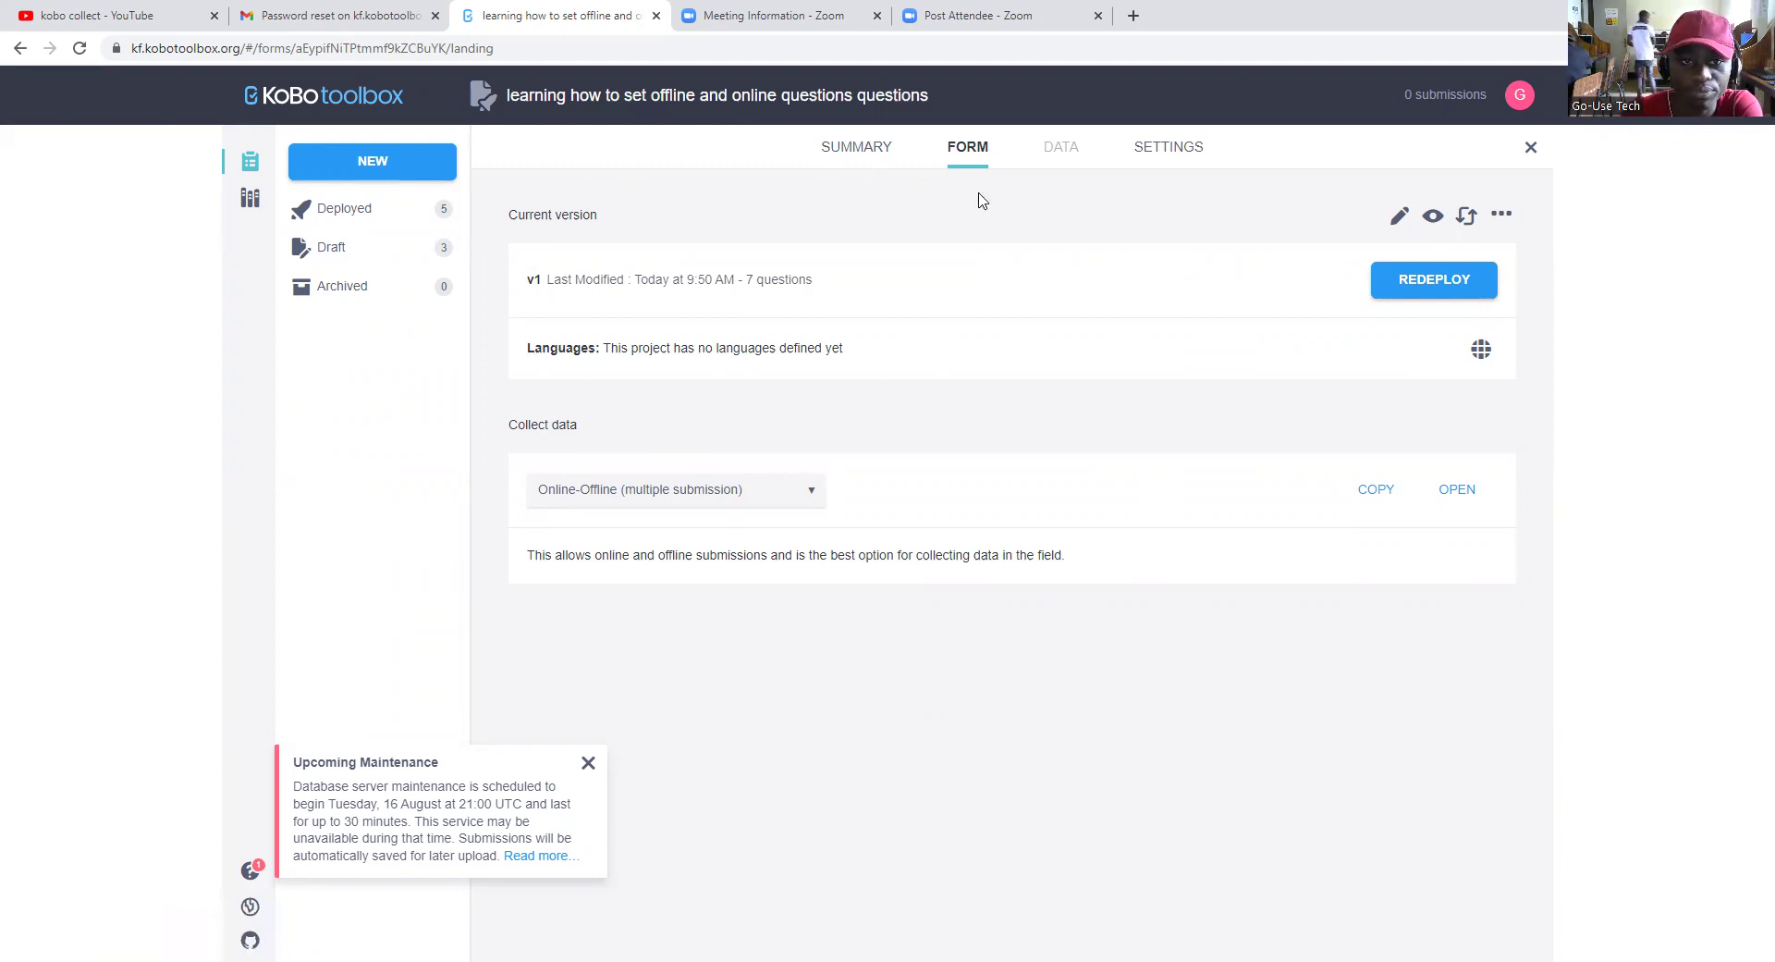
Step: Look over the deployed project's Summary, then return to its Form overview
click(847, 151)
scroll(897, 371, down, 1)
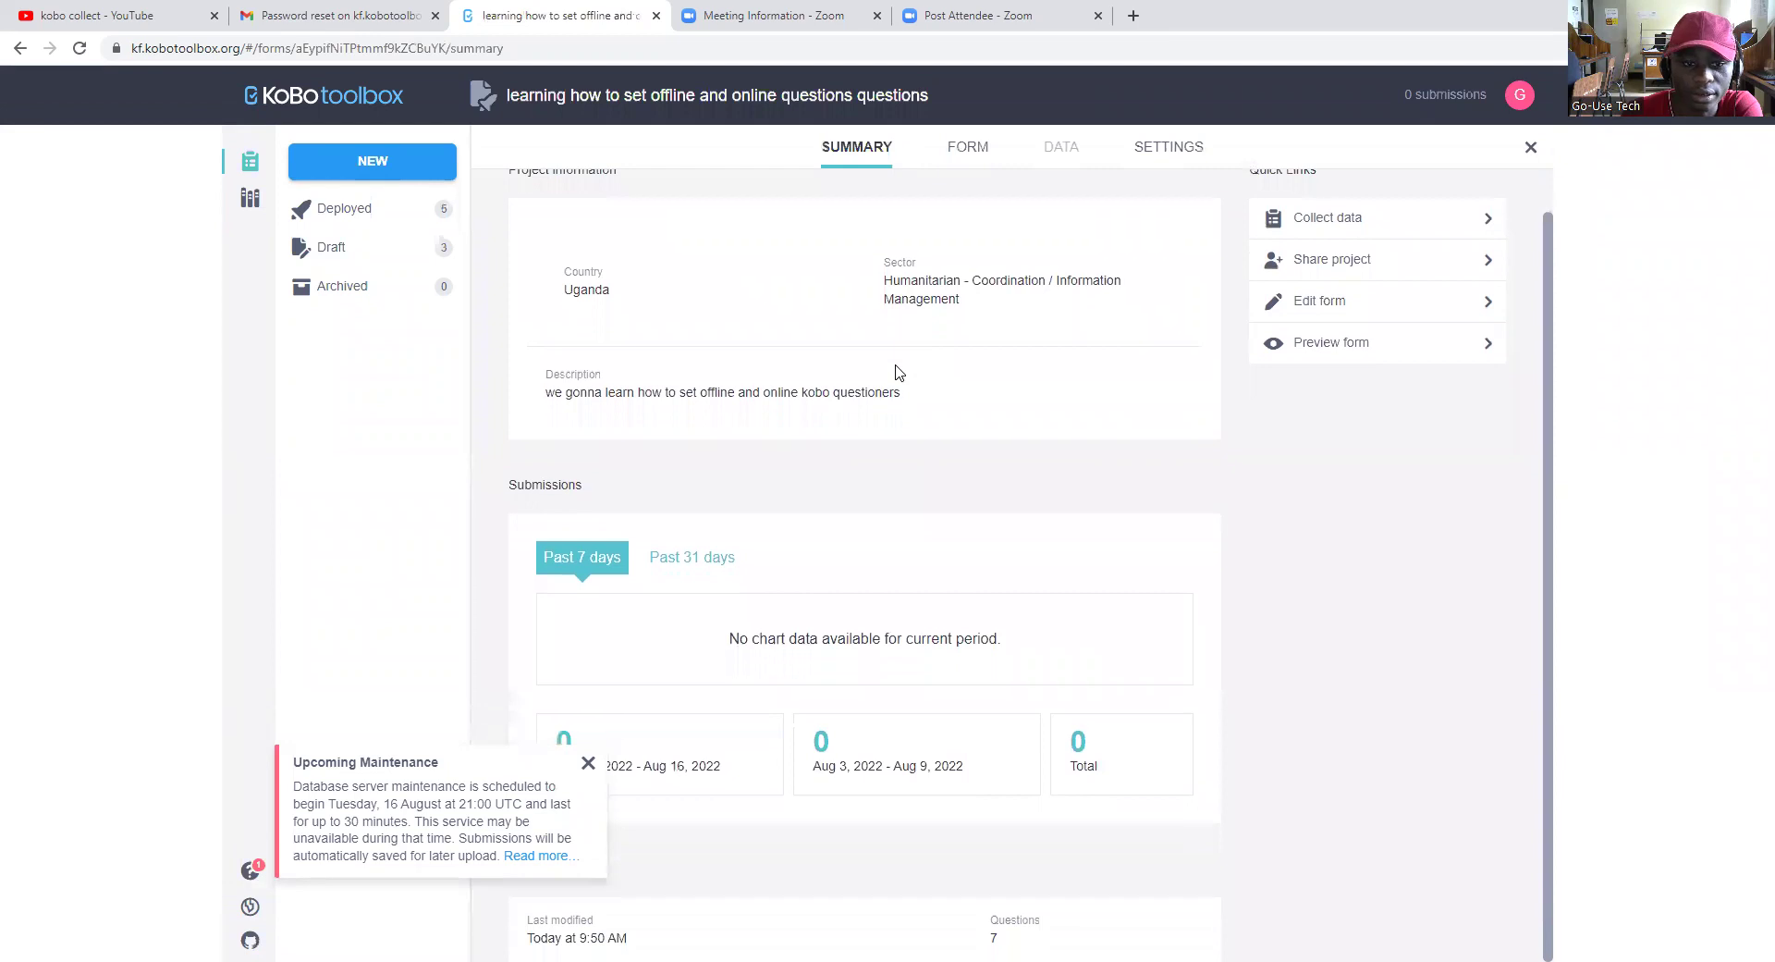
scroll(920, 467, up, 1)
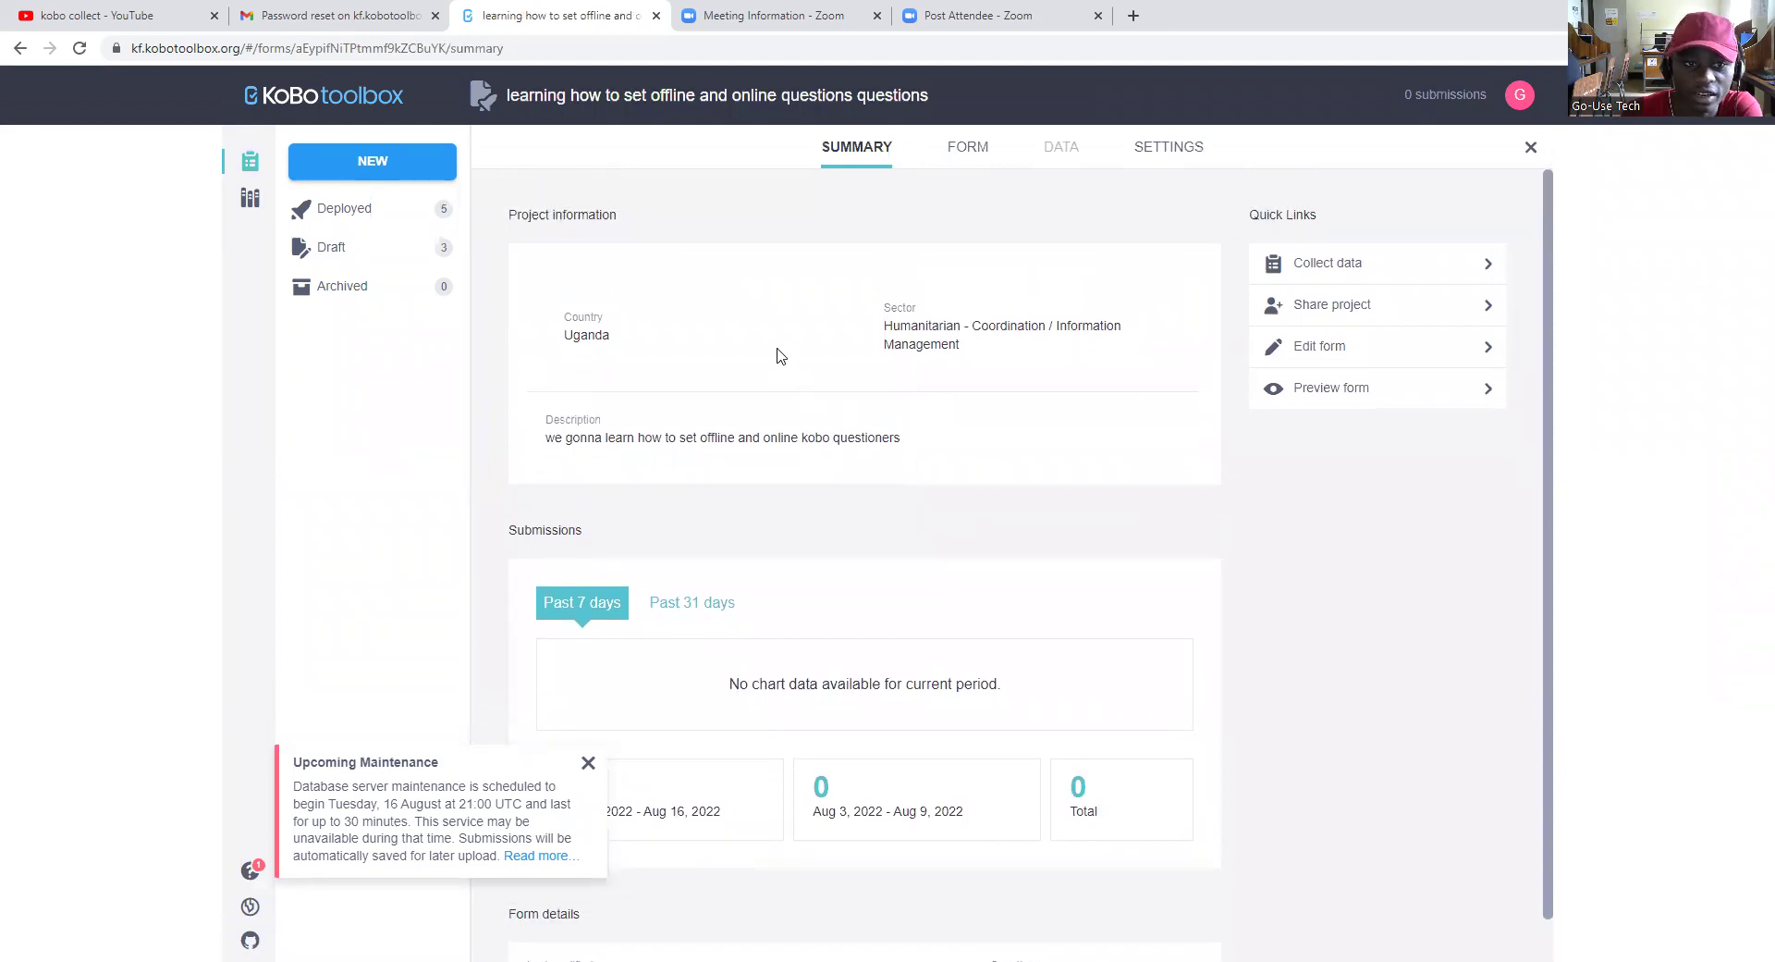
click(958, 163)
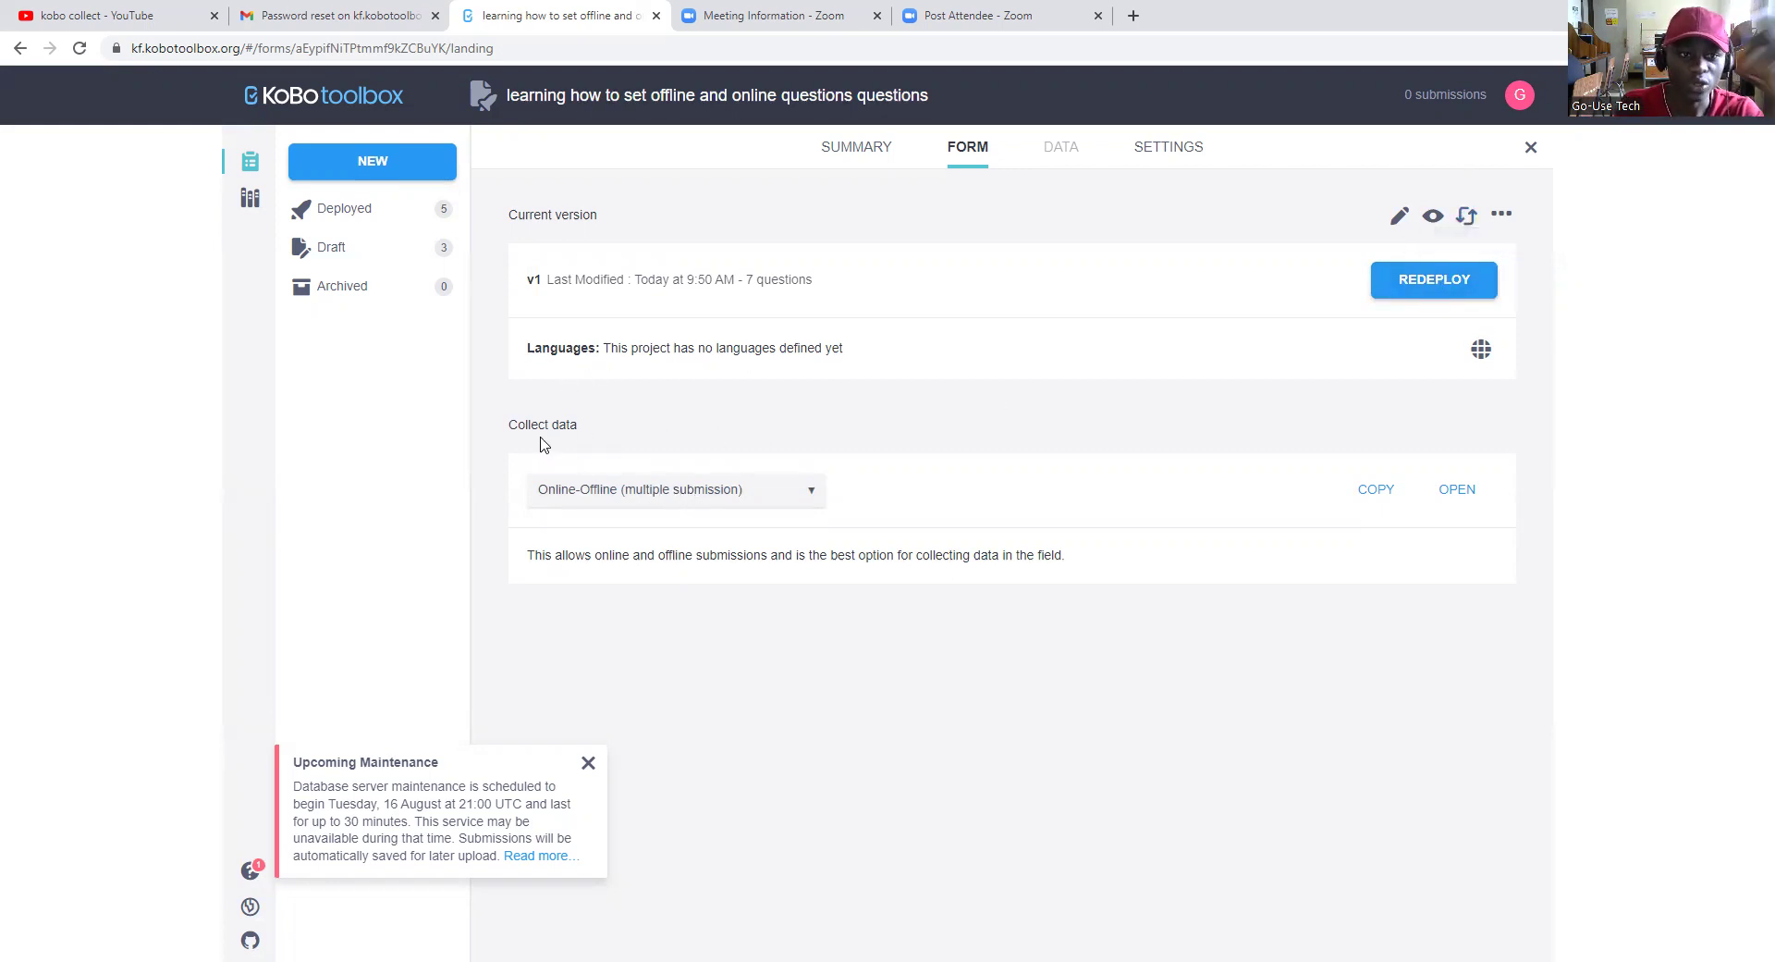
Step: Open the Collect data dropdown to list the data collection modes
drag(510, 426, 610, 427)
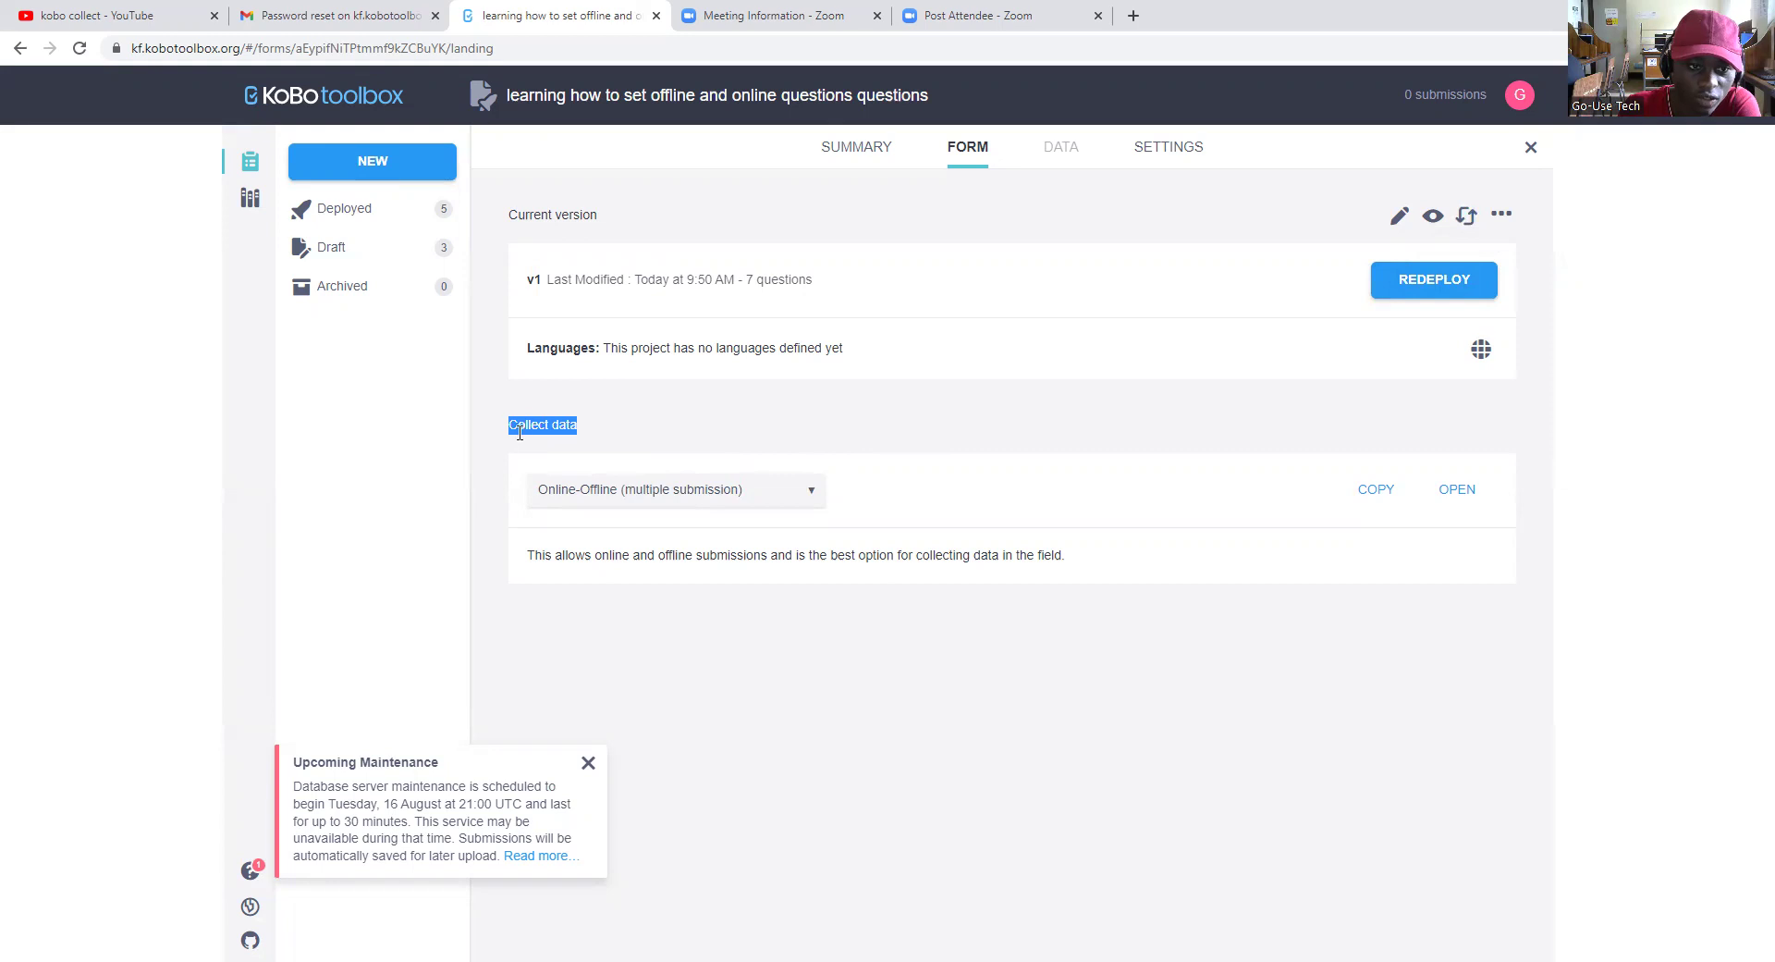
drag(504, 434, 607, 434)
click(704, 513)
click(705, 510)
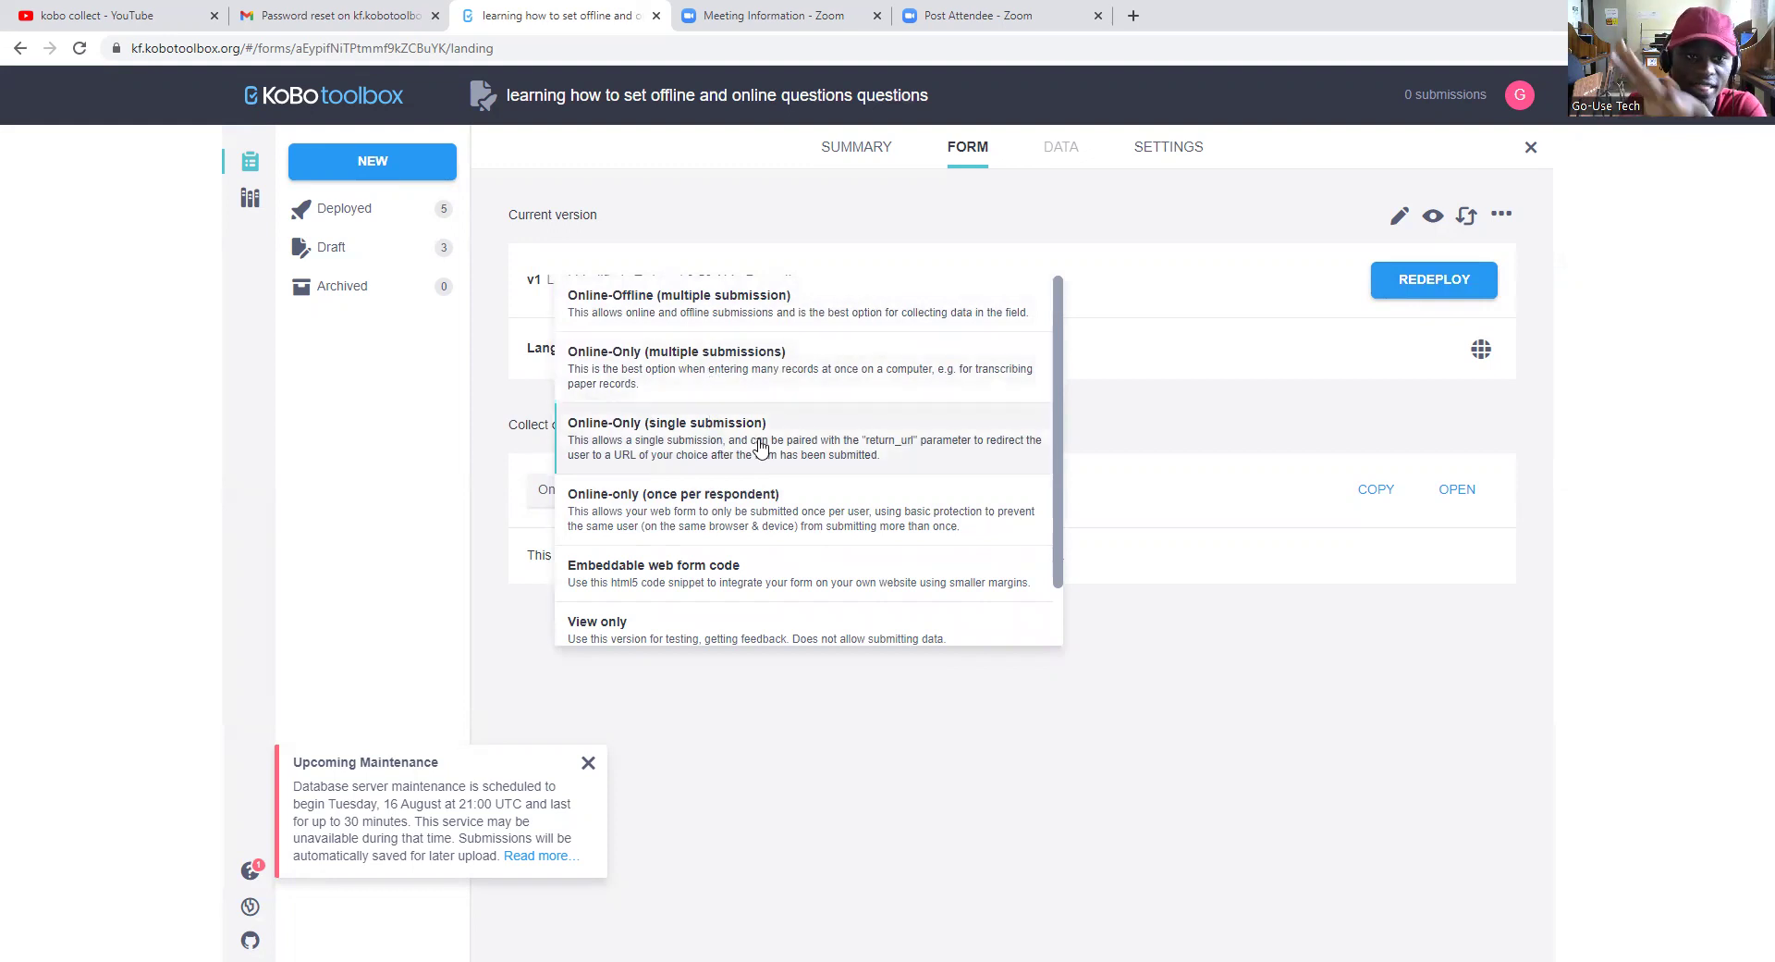
Step: Reopen the Collect data list and select Online-Offline (multiple submission)
key(Escape)
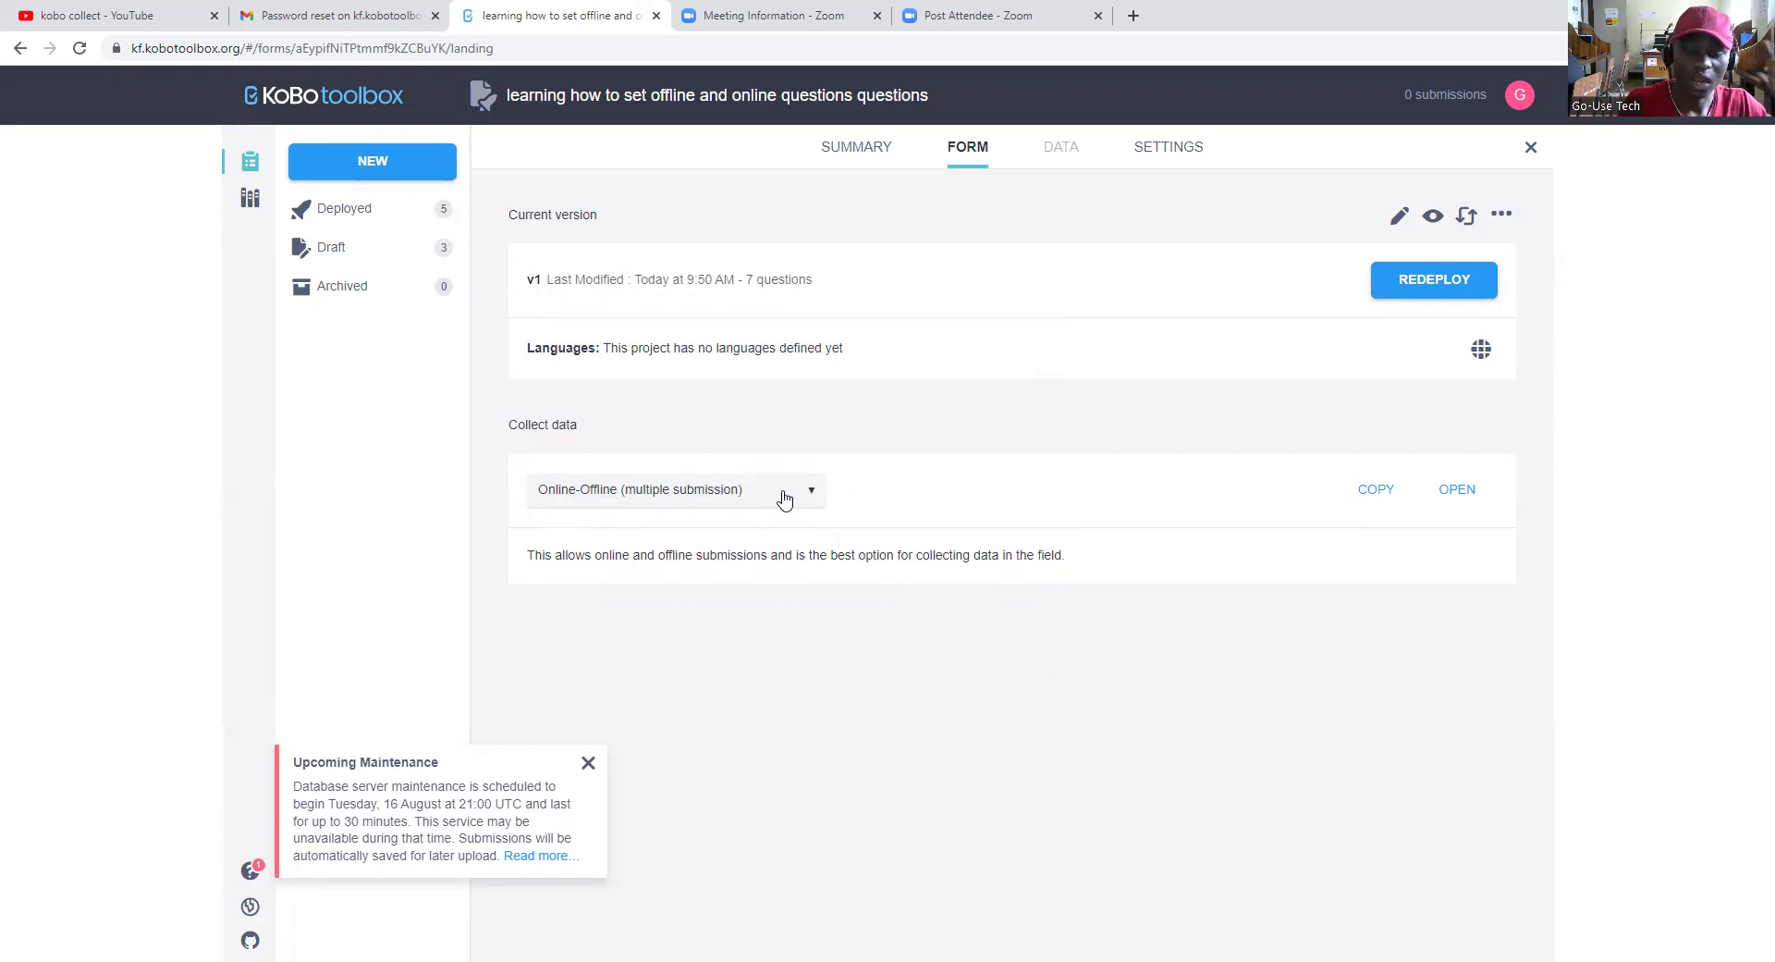
click(782, 498)
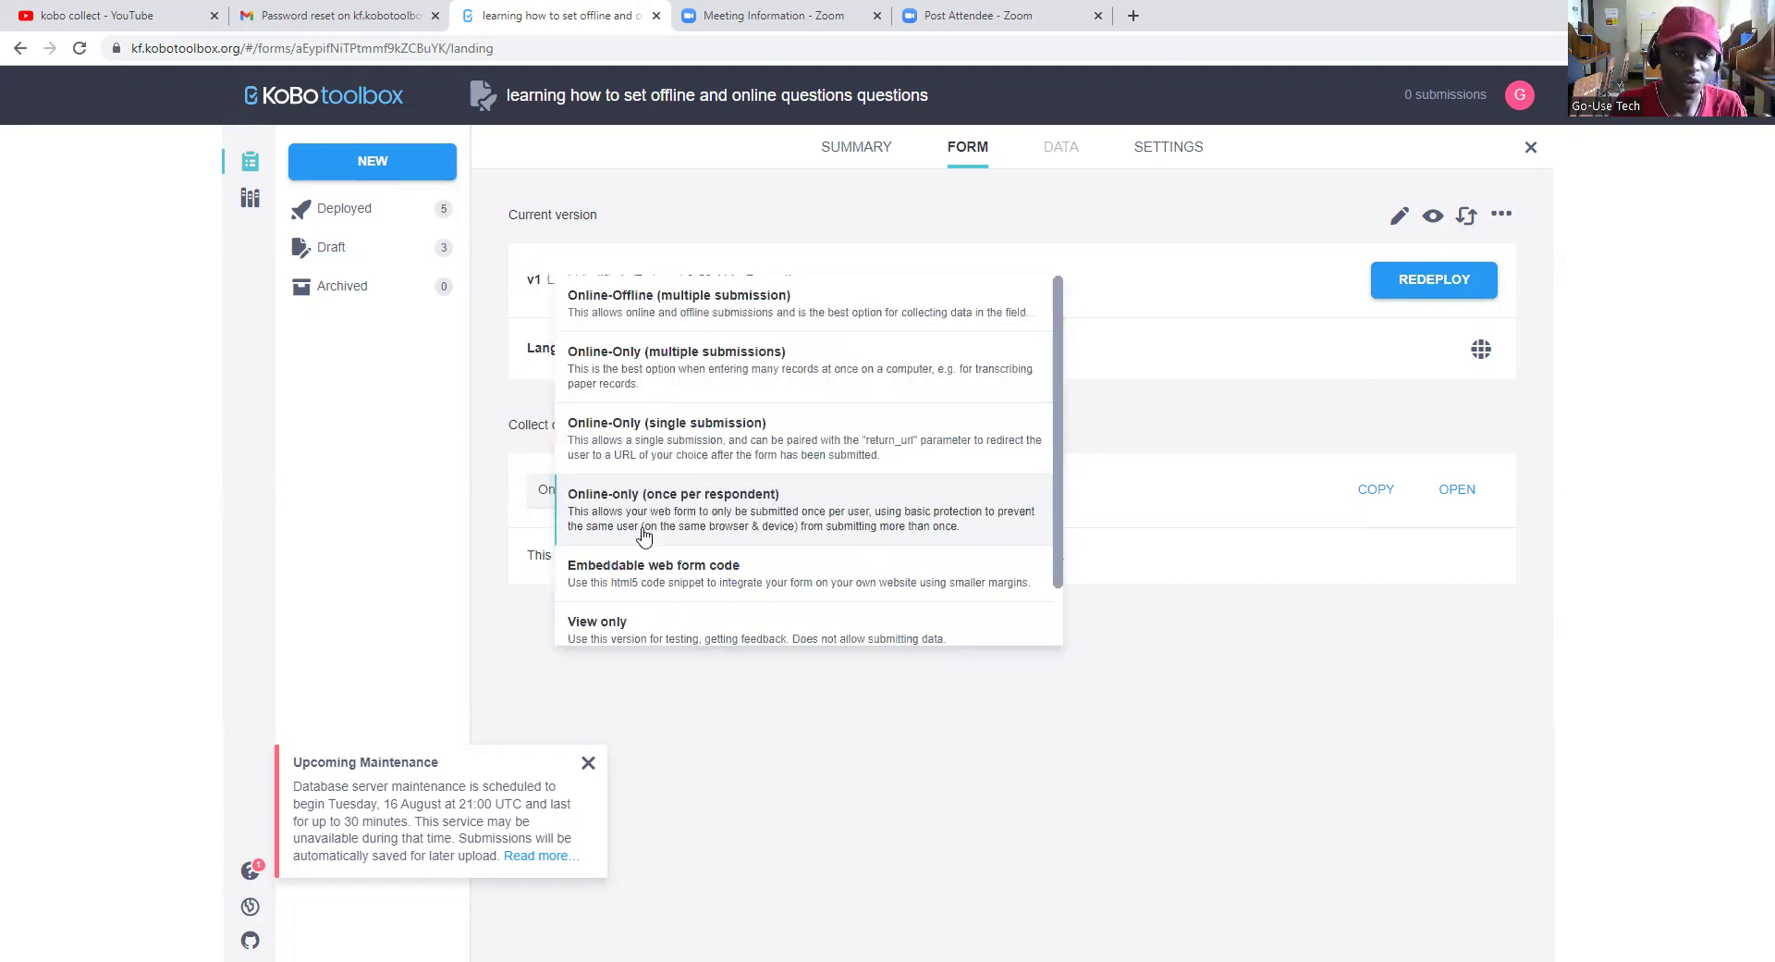
scroll(746, 569, down, 1)
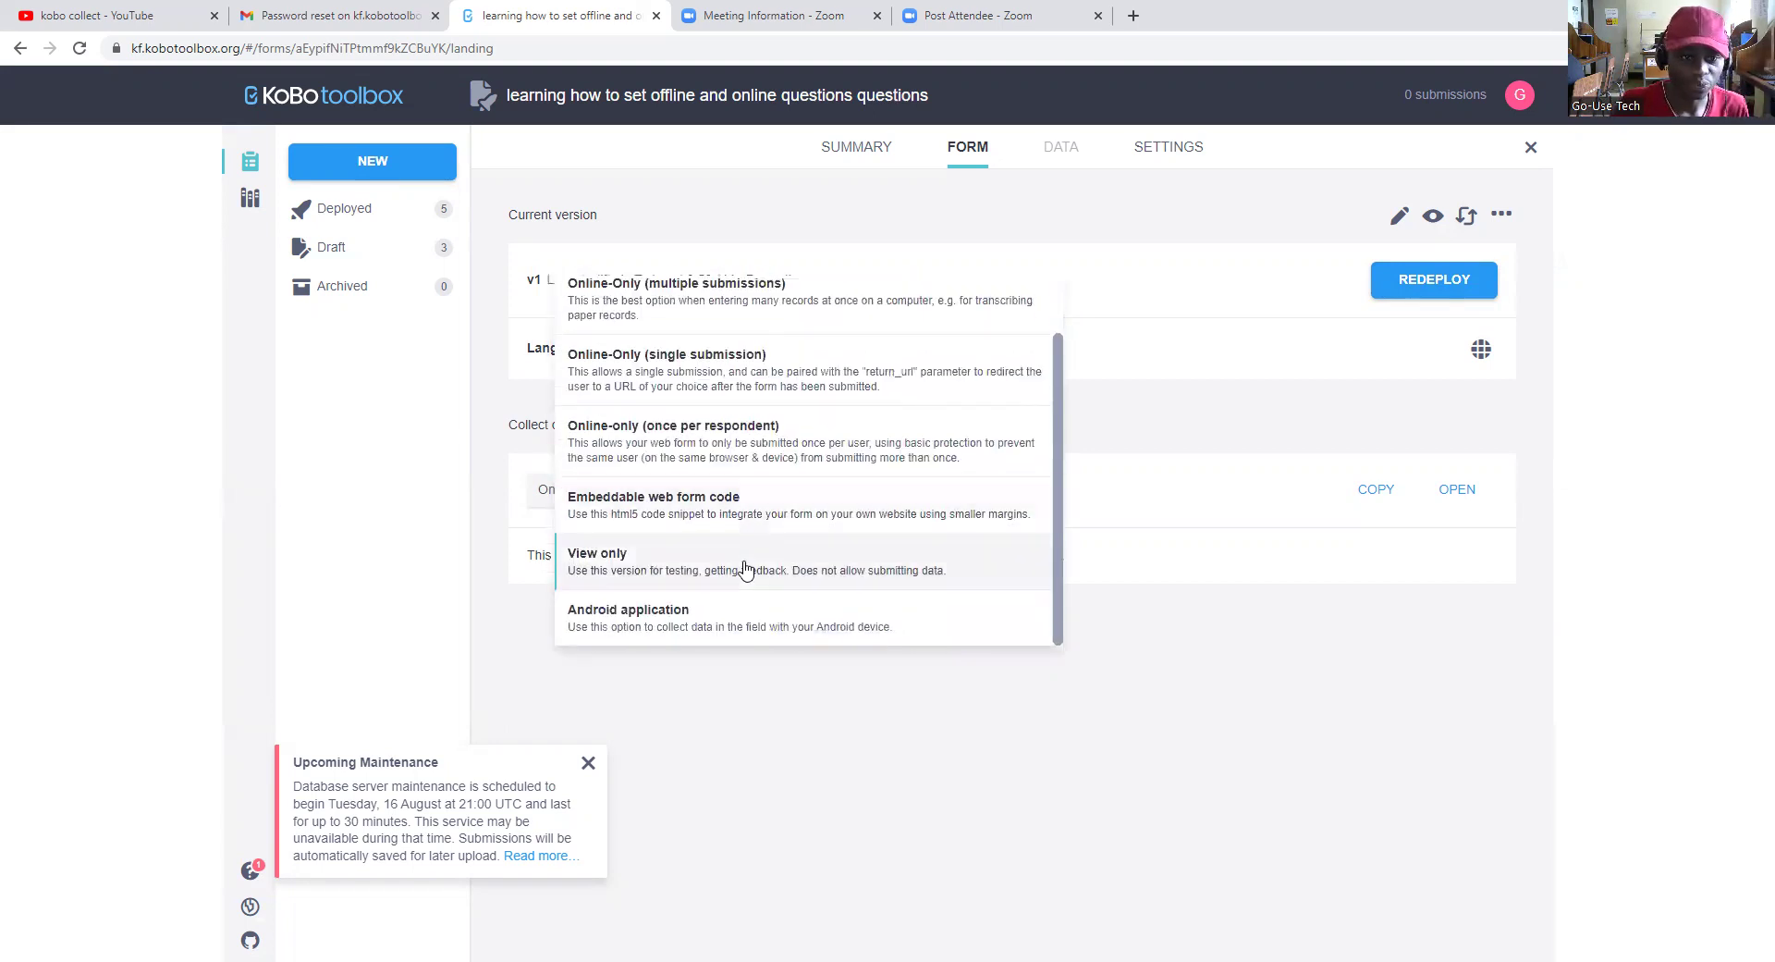
scroll(758, 566, up, 1)
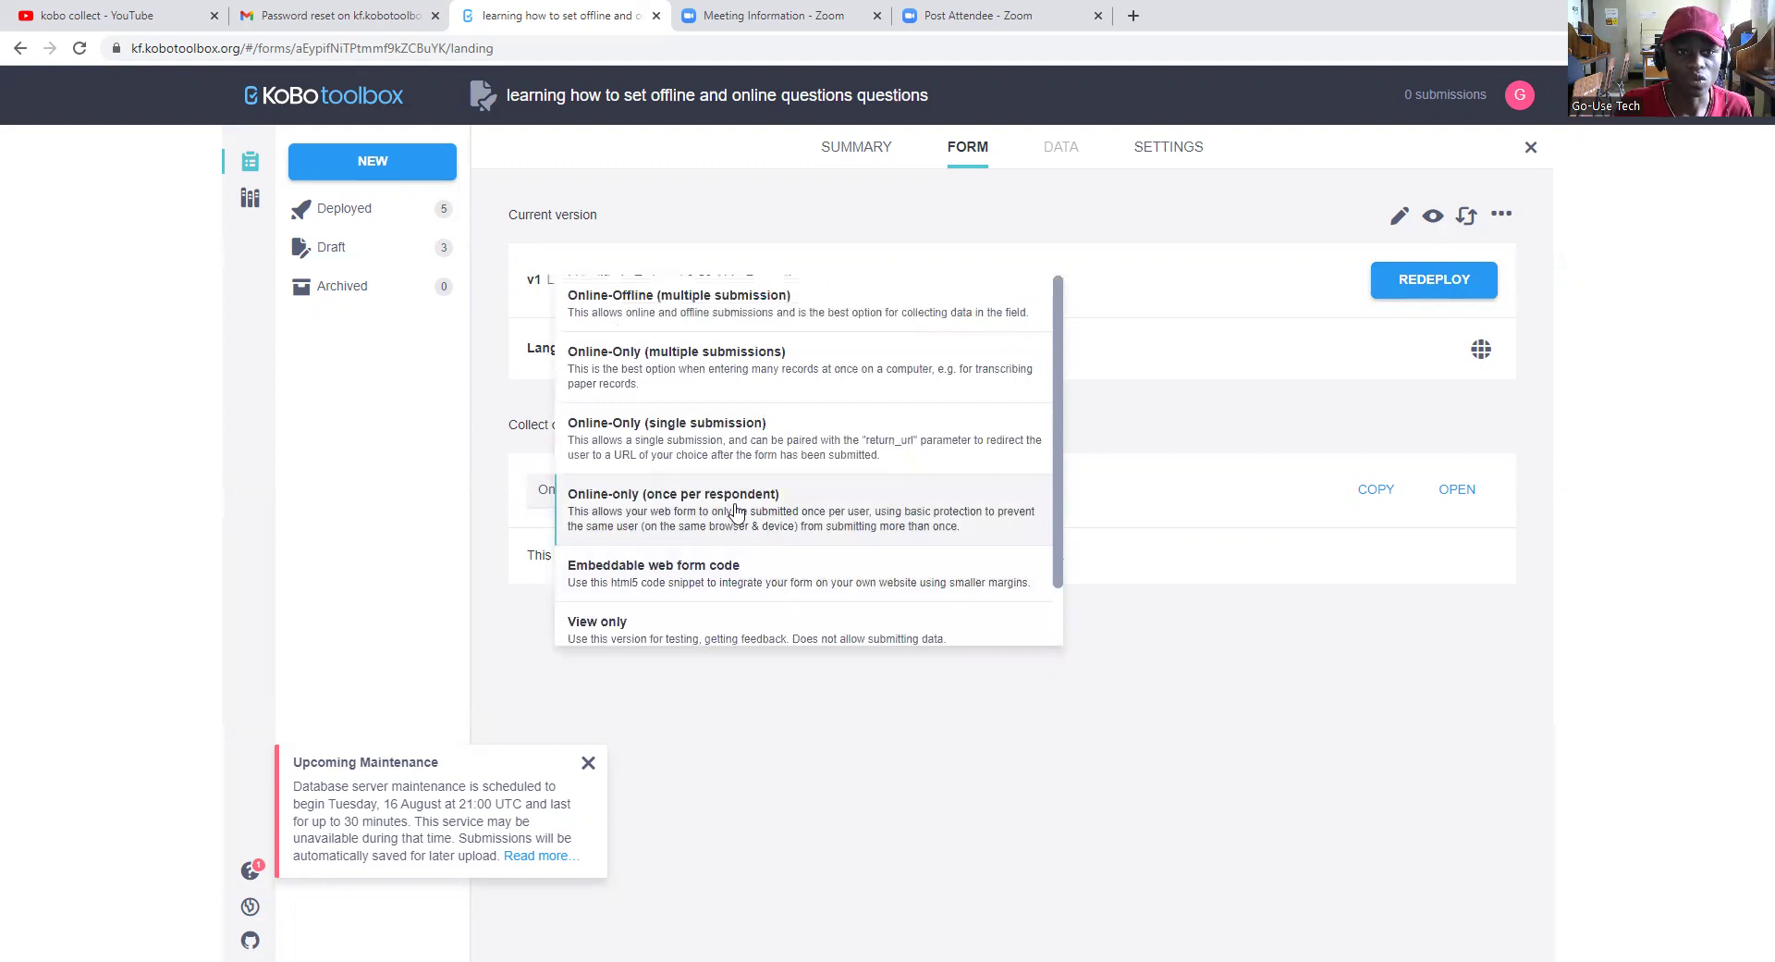
click(648, 308)
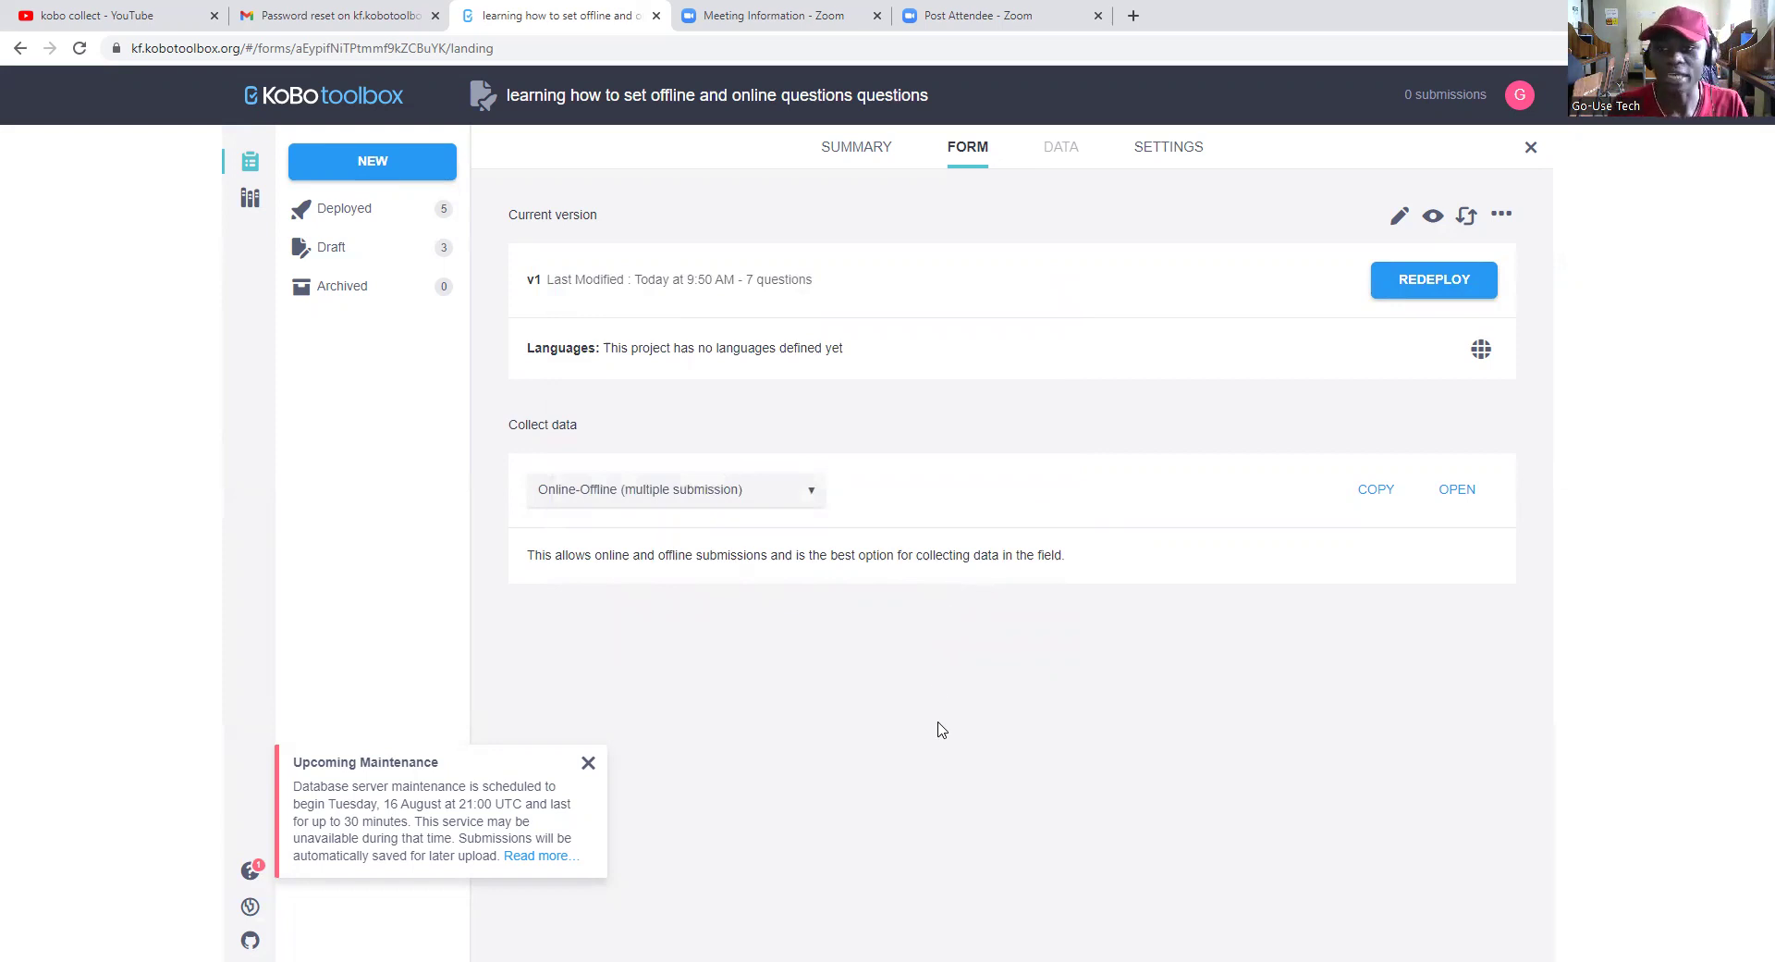
Step: Copy the web form link and load it in a new browser tab
click(1375, 492)
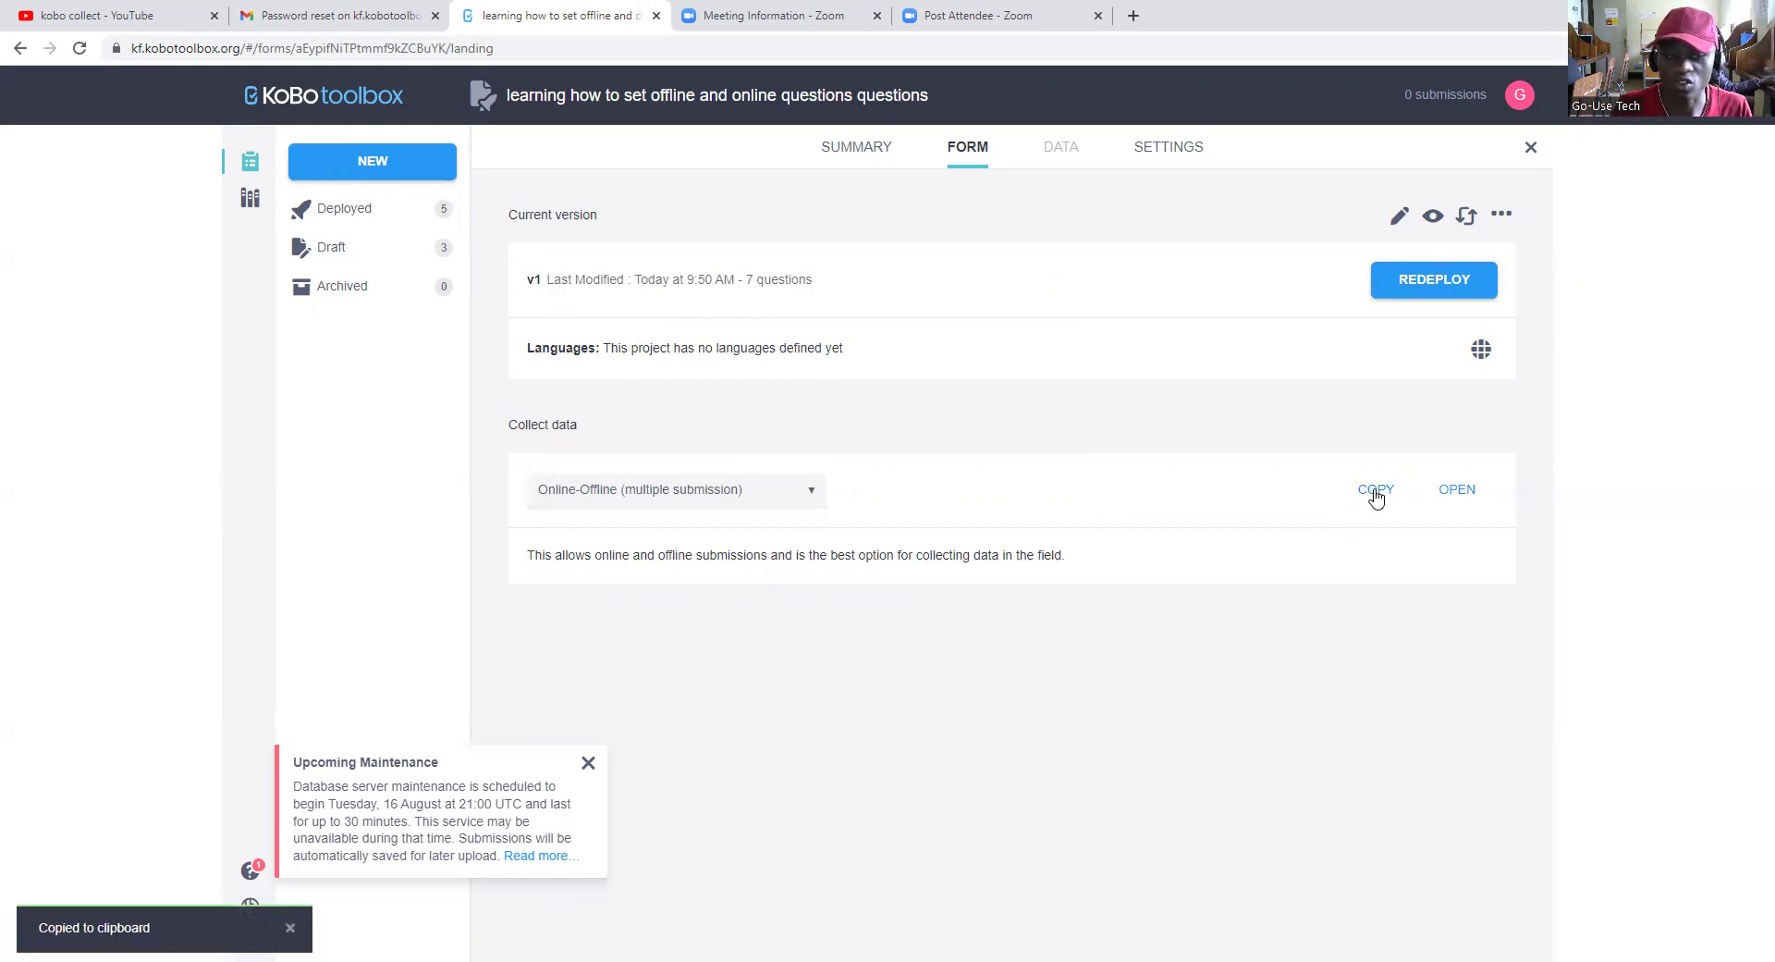
click(1135, 18)
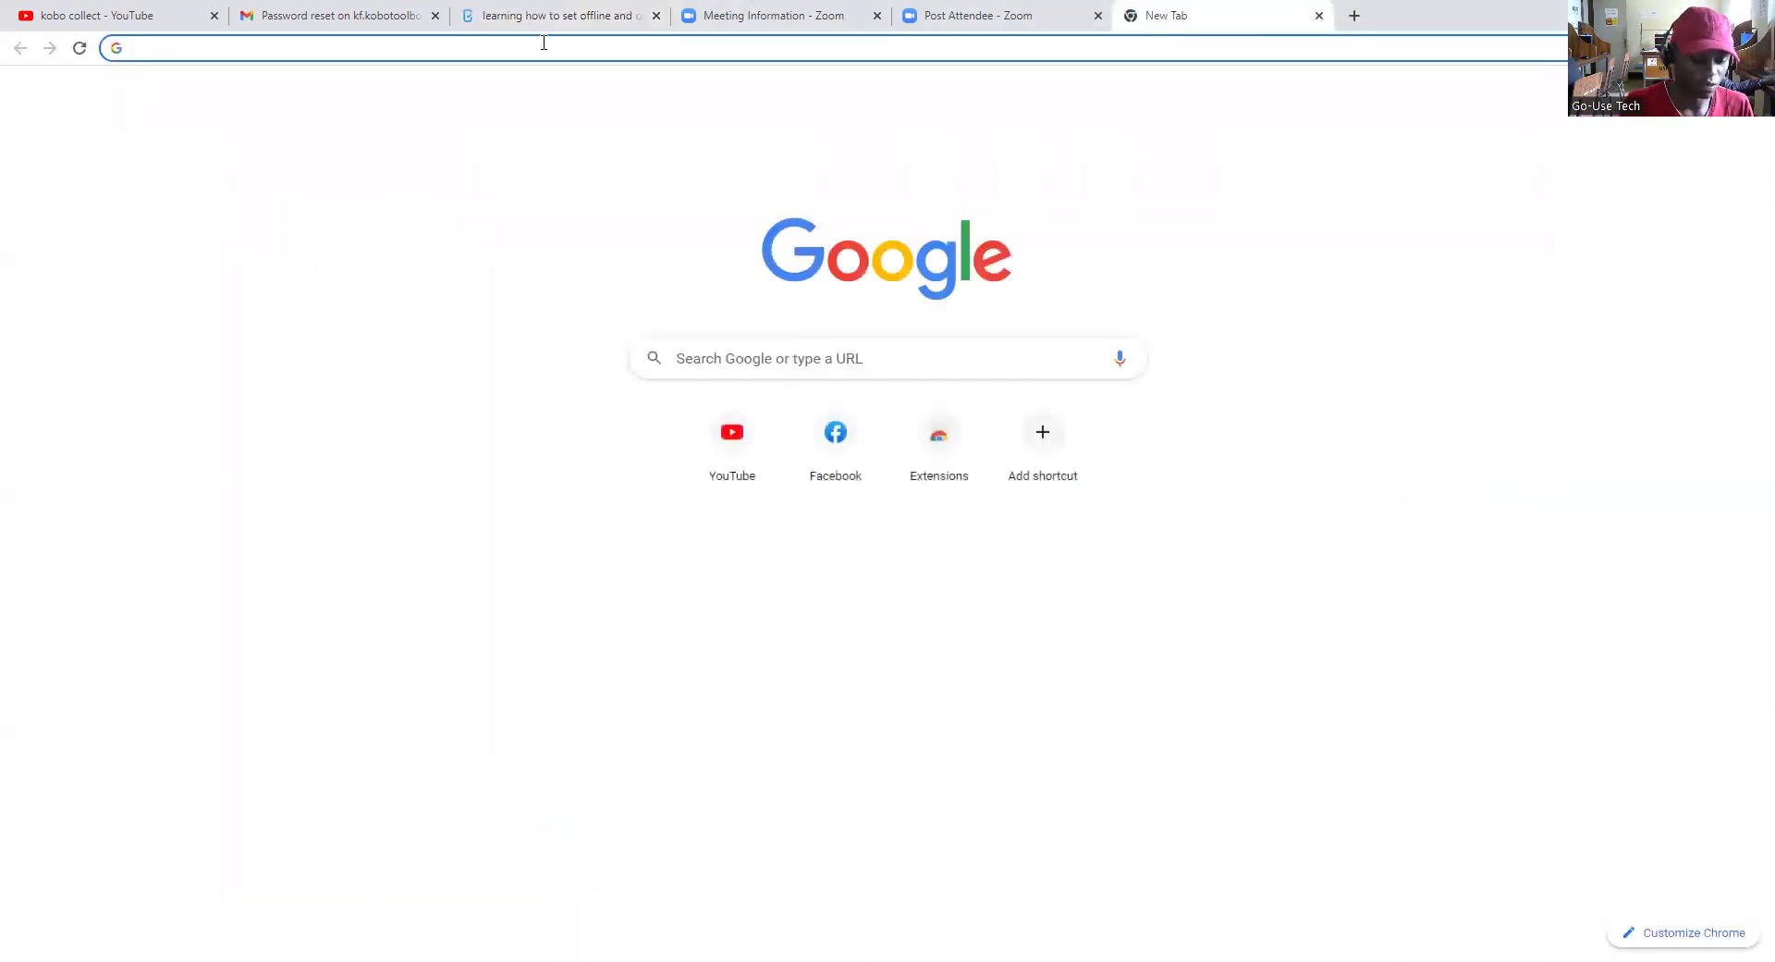
key(ctrl+v)
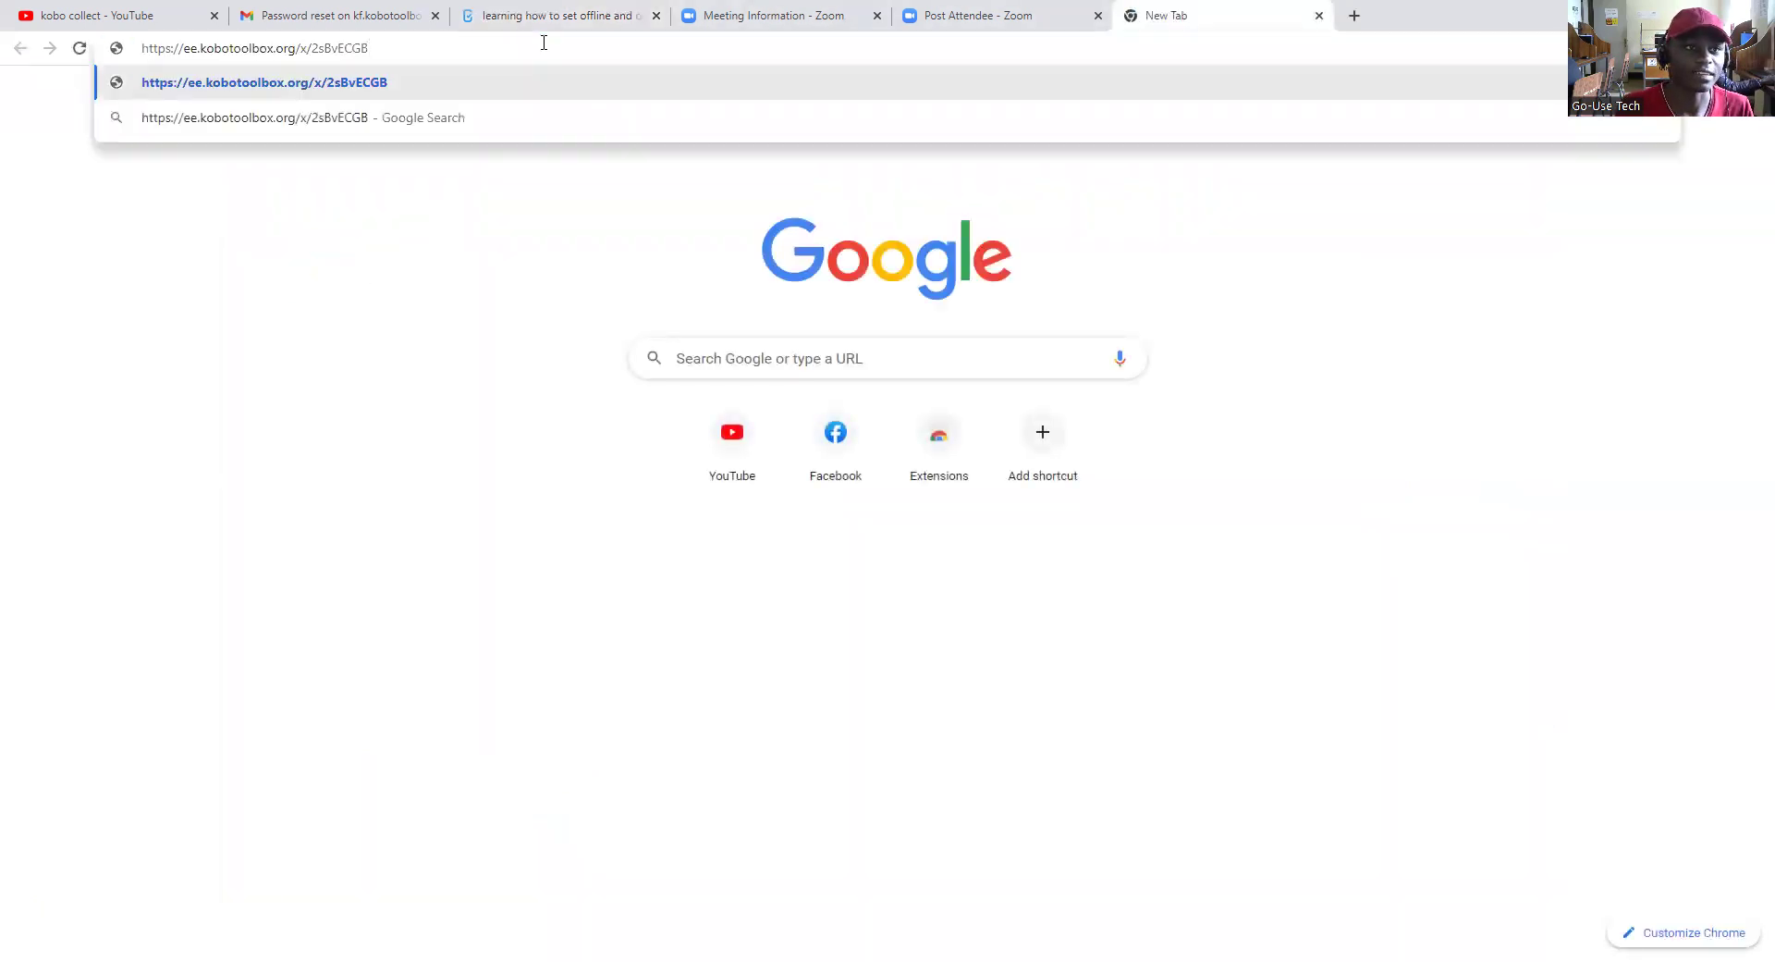
key(Return)
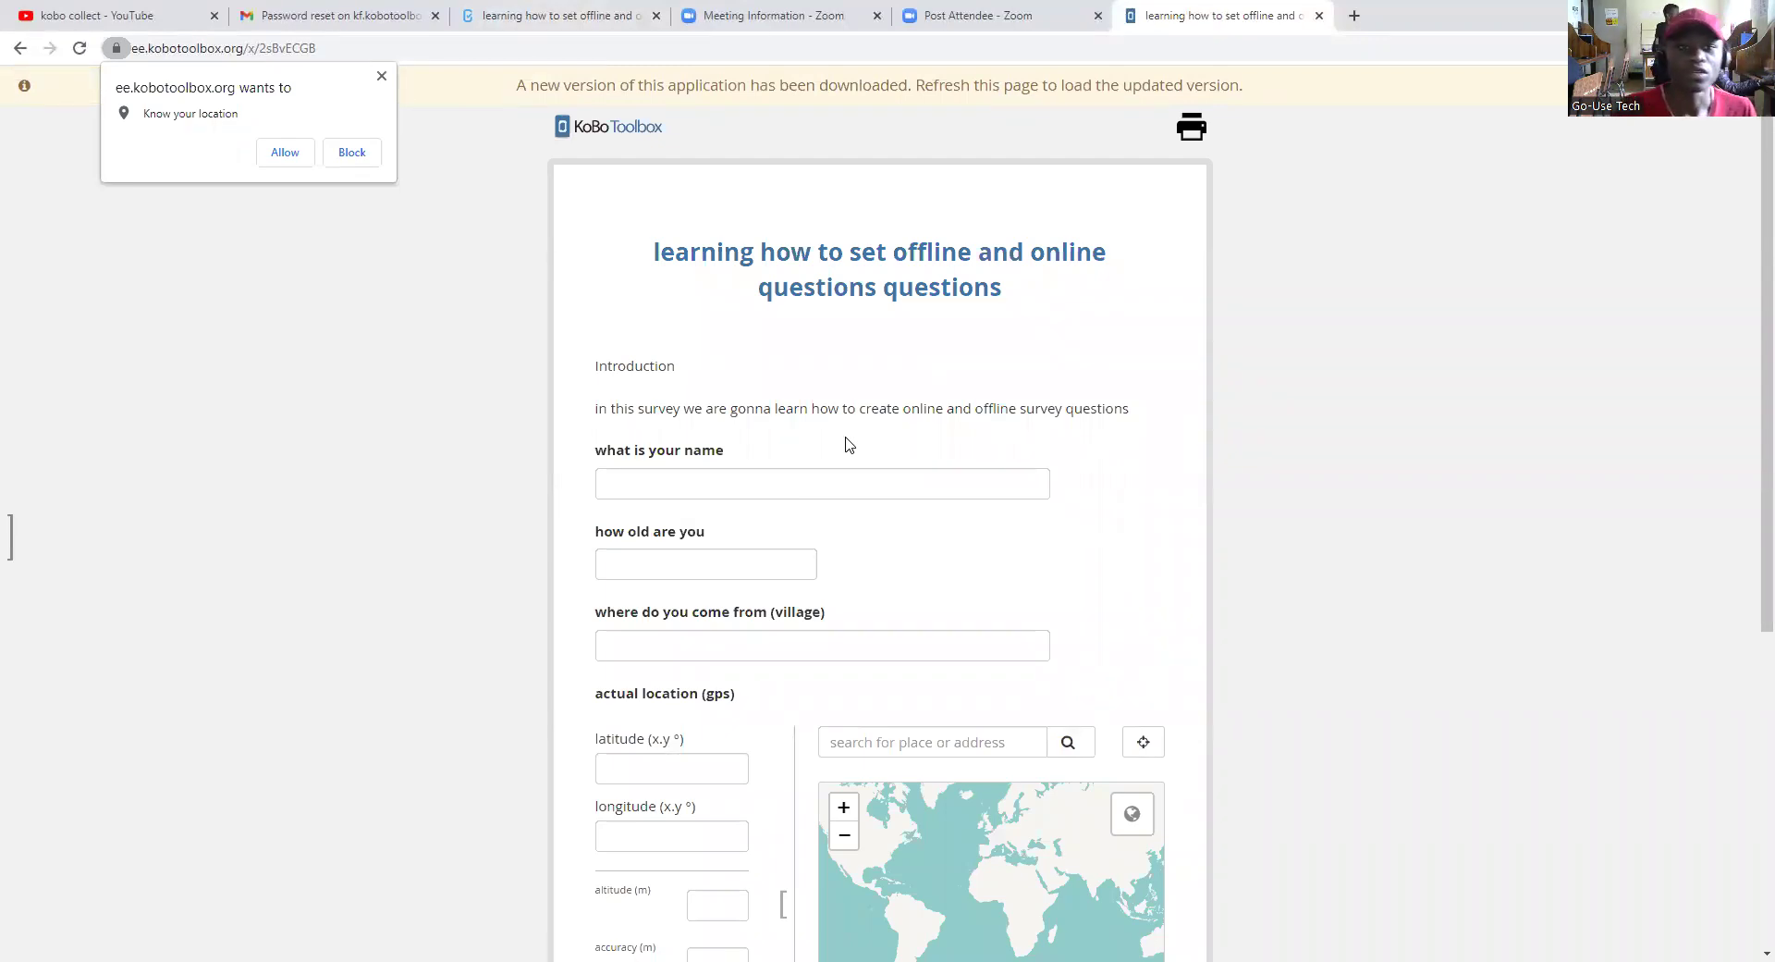
Step: Enter the respondent's name, move to age, and type kampala as the village
click(699, 481)
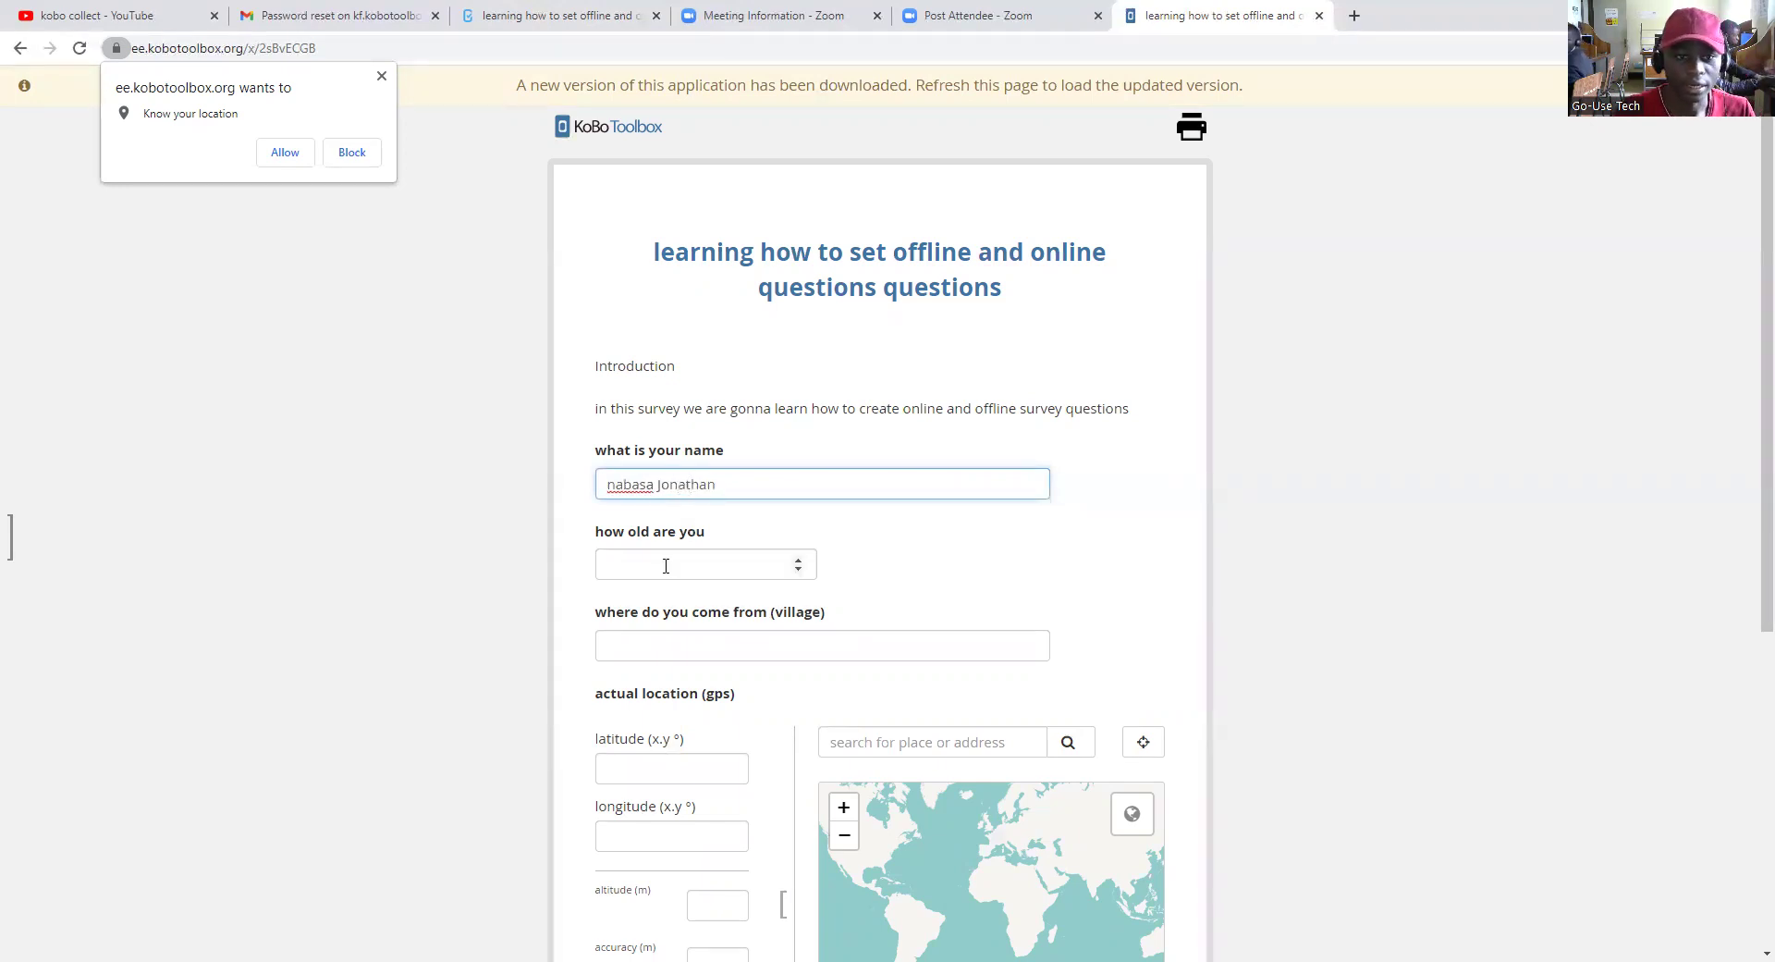
click(666, 565)
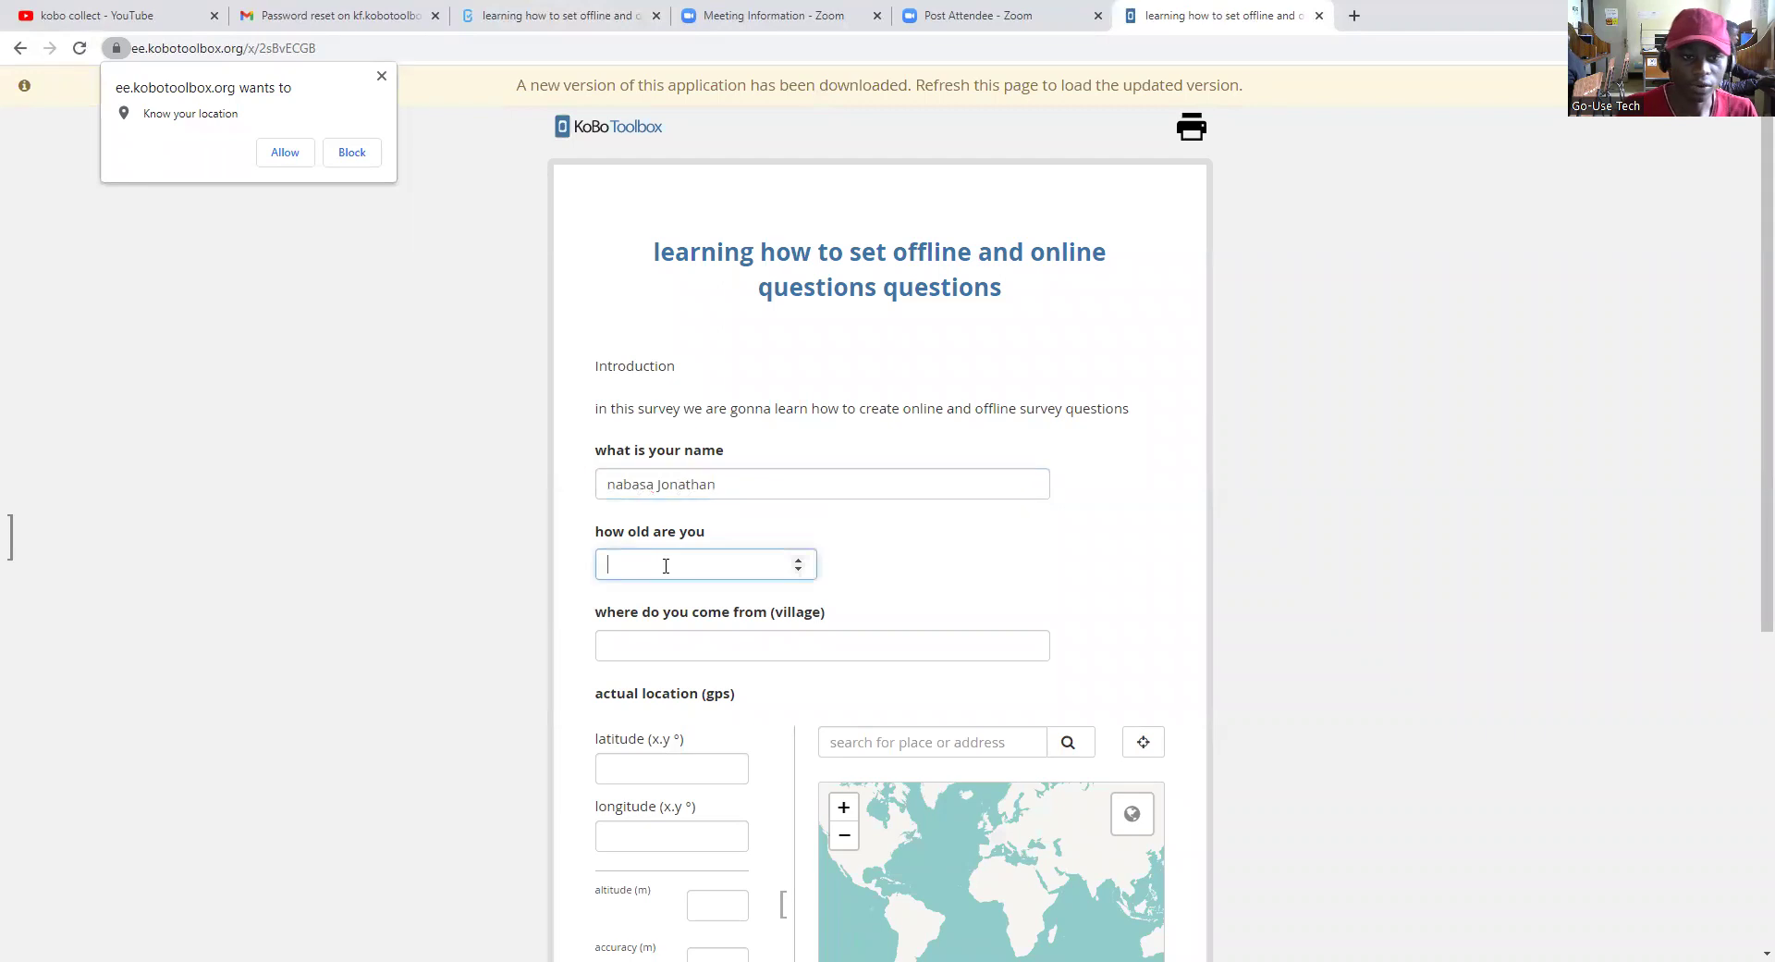
click(660, 645)
text(kamp)
text(la)
key(BackSpace)
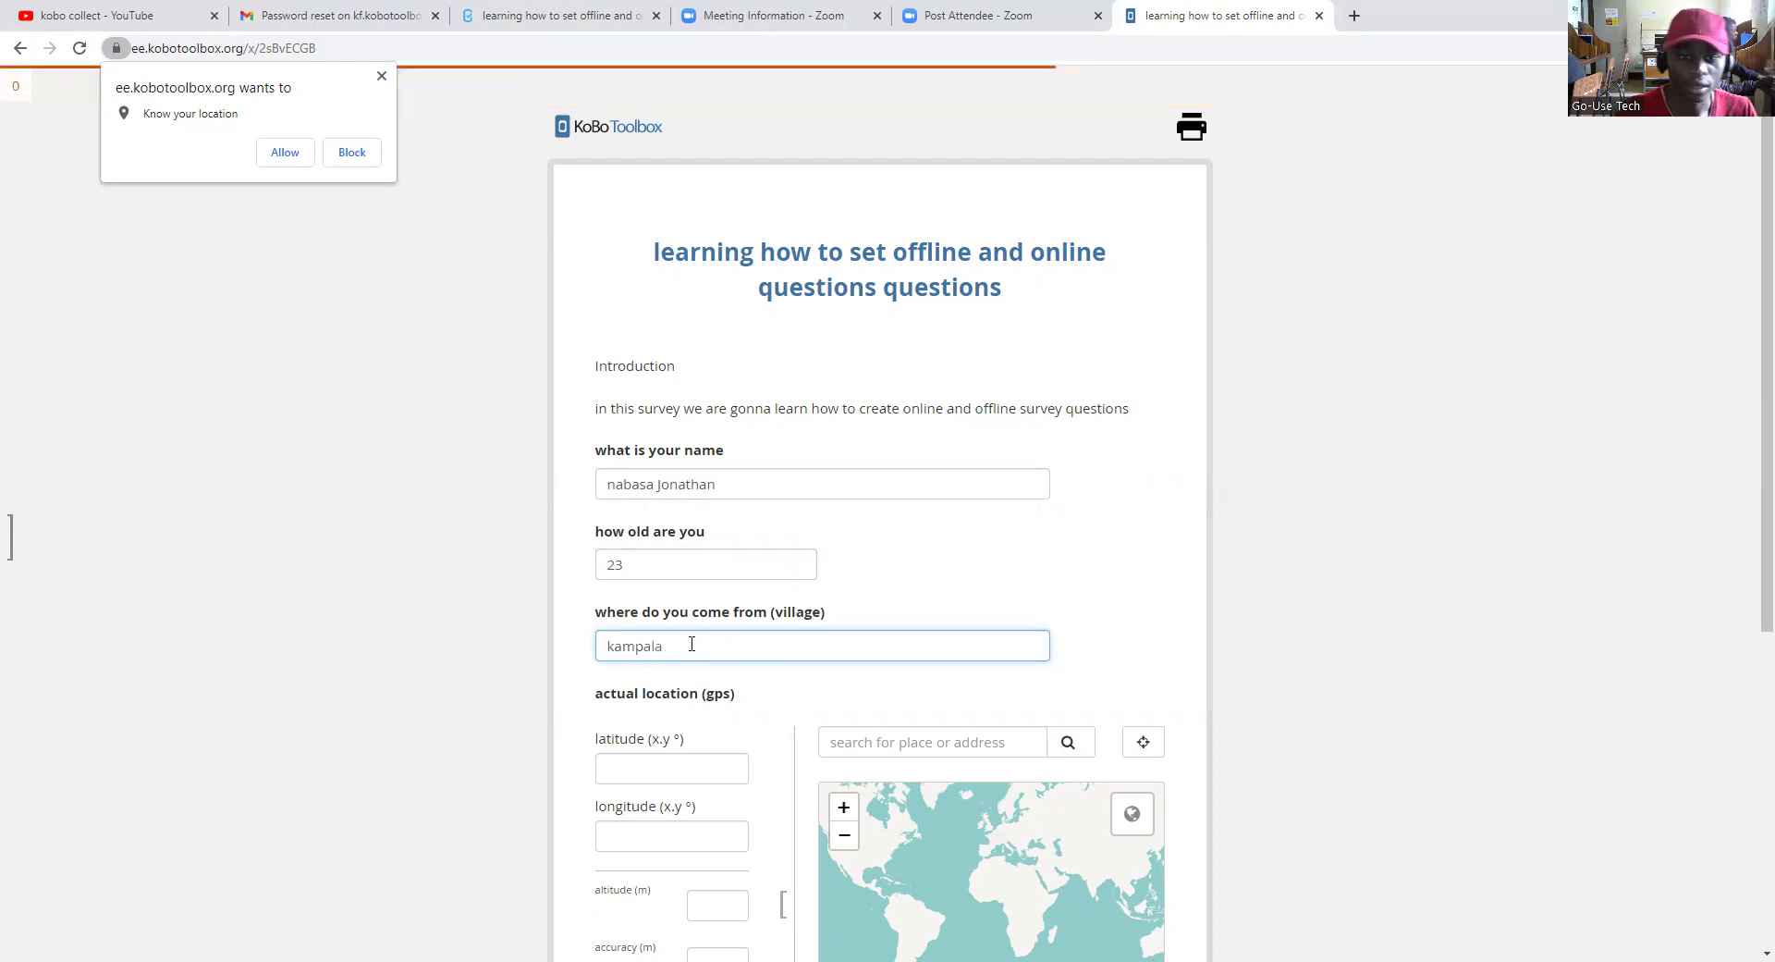
Step: Pin the location on the map with altitude 0.2 and accuracy 1.3
scroll(692, 643, down, 5)
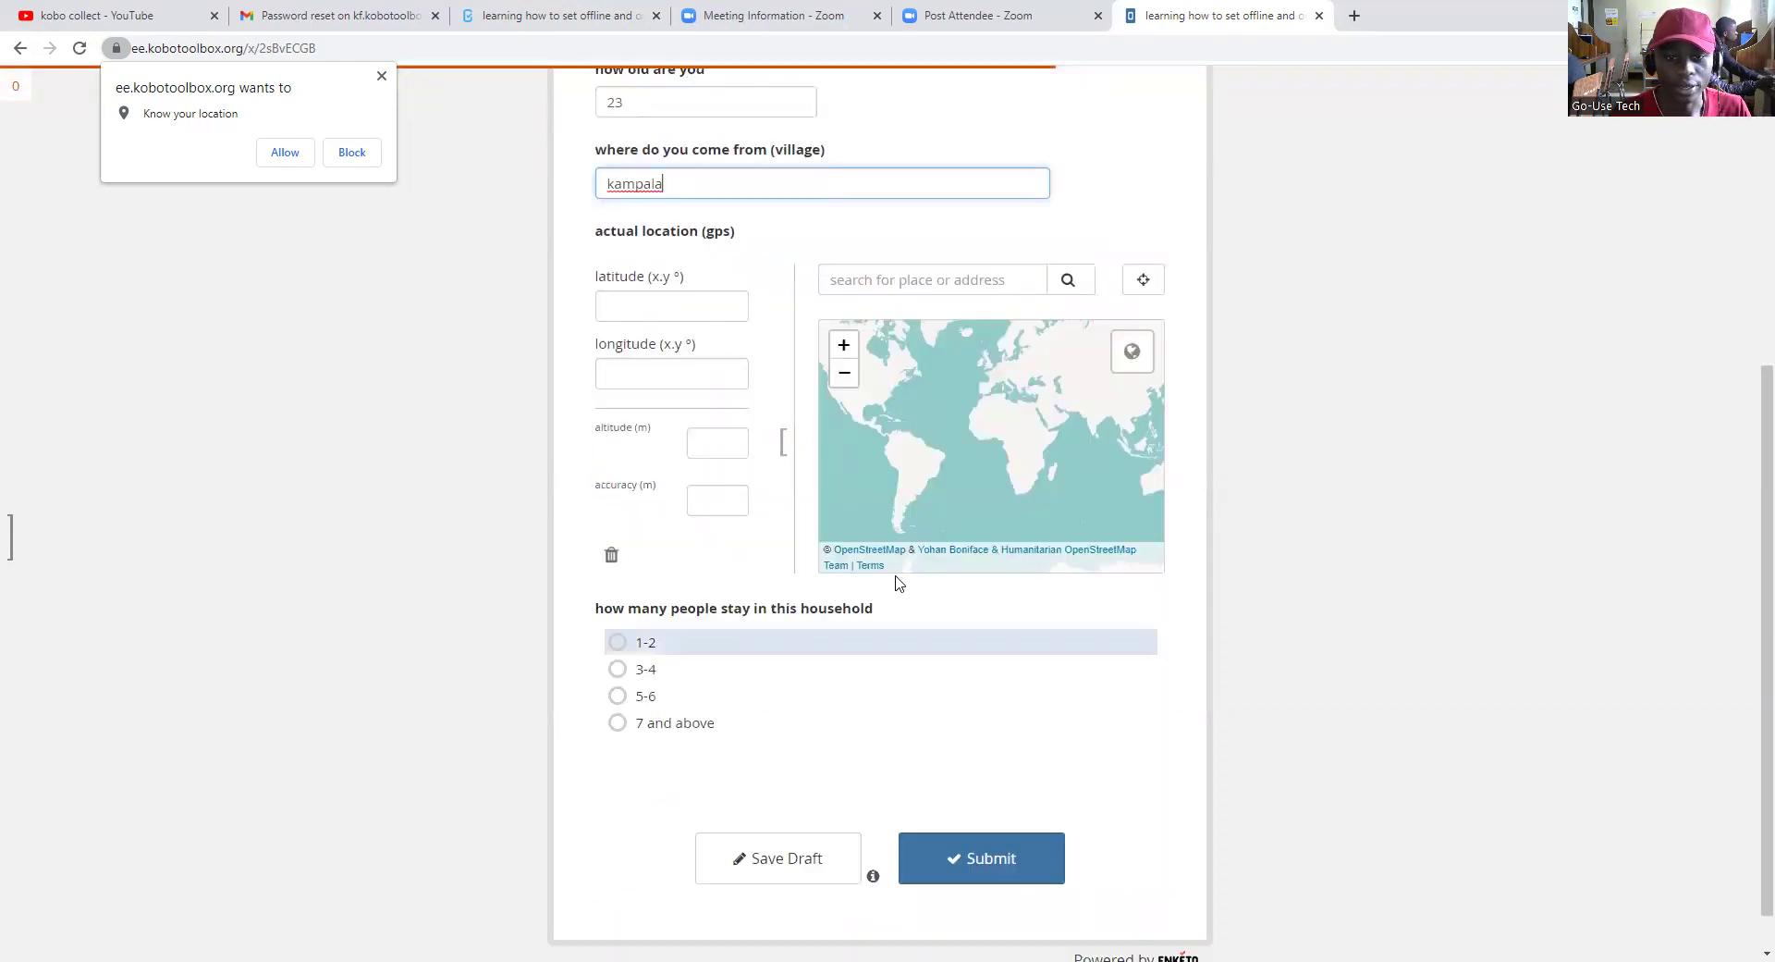
click(999, 419)
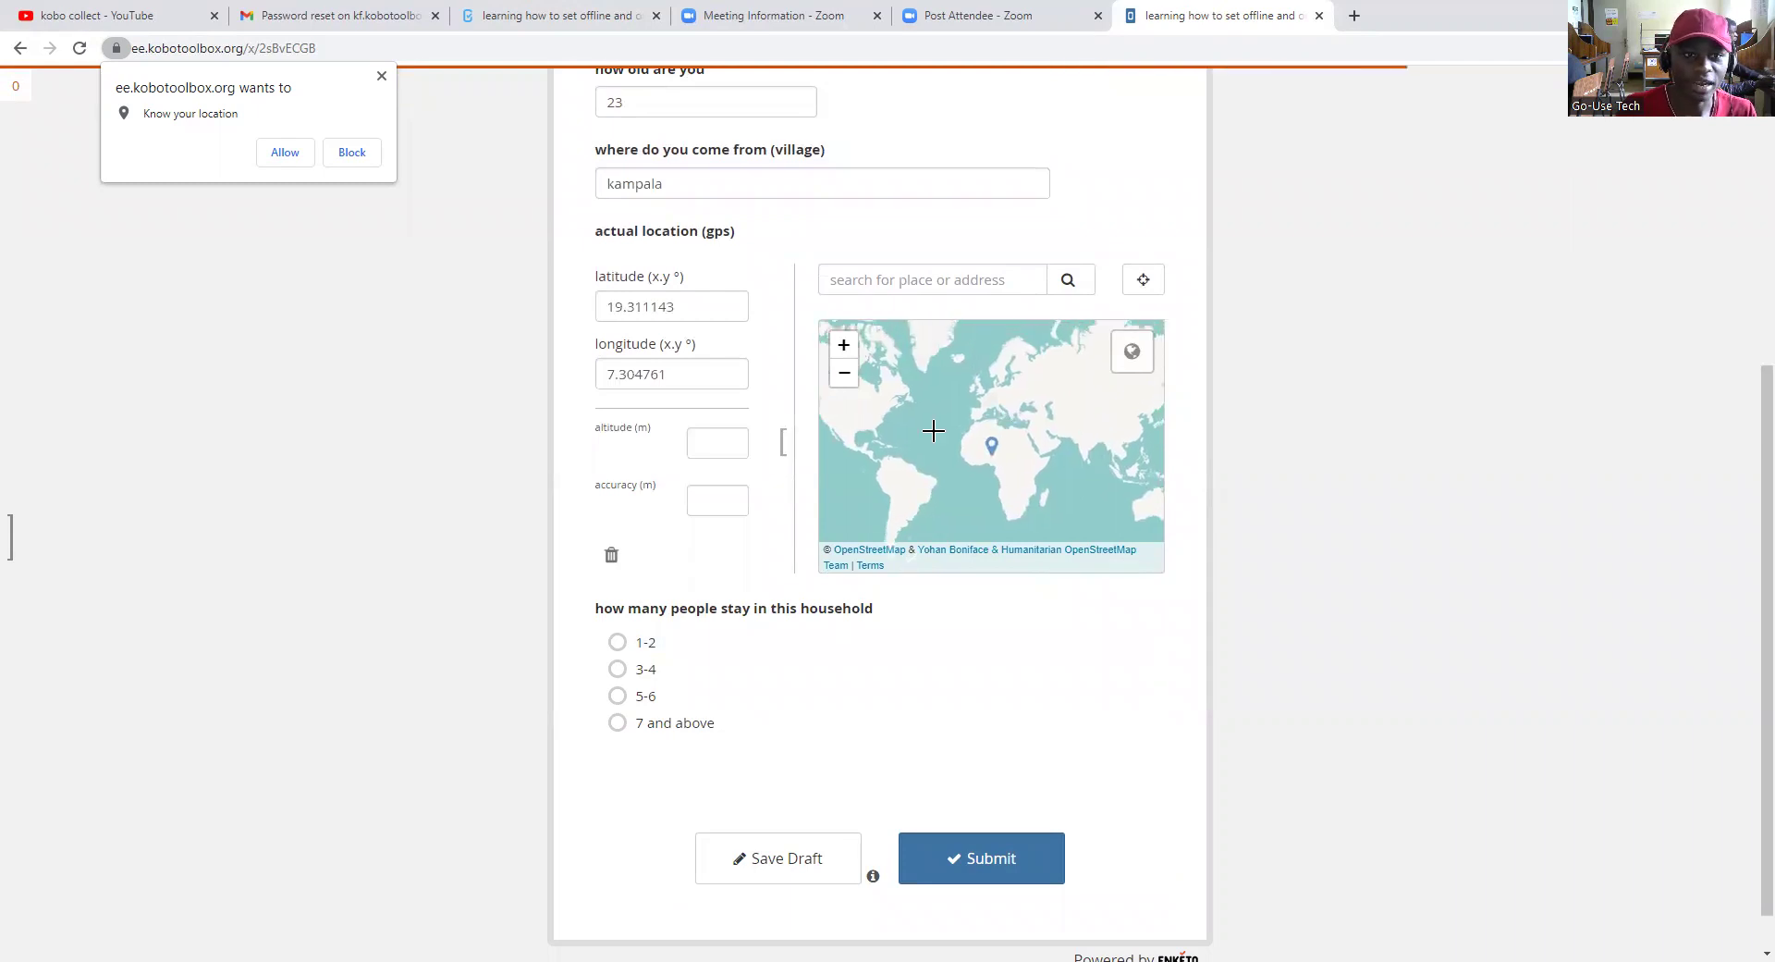
click(730, 438)
click(730, 438)
click(727, 498)
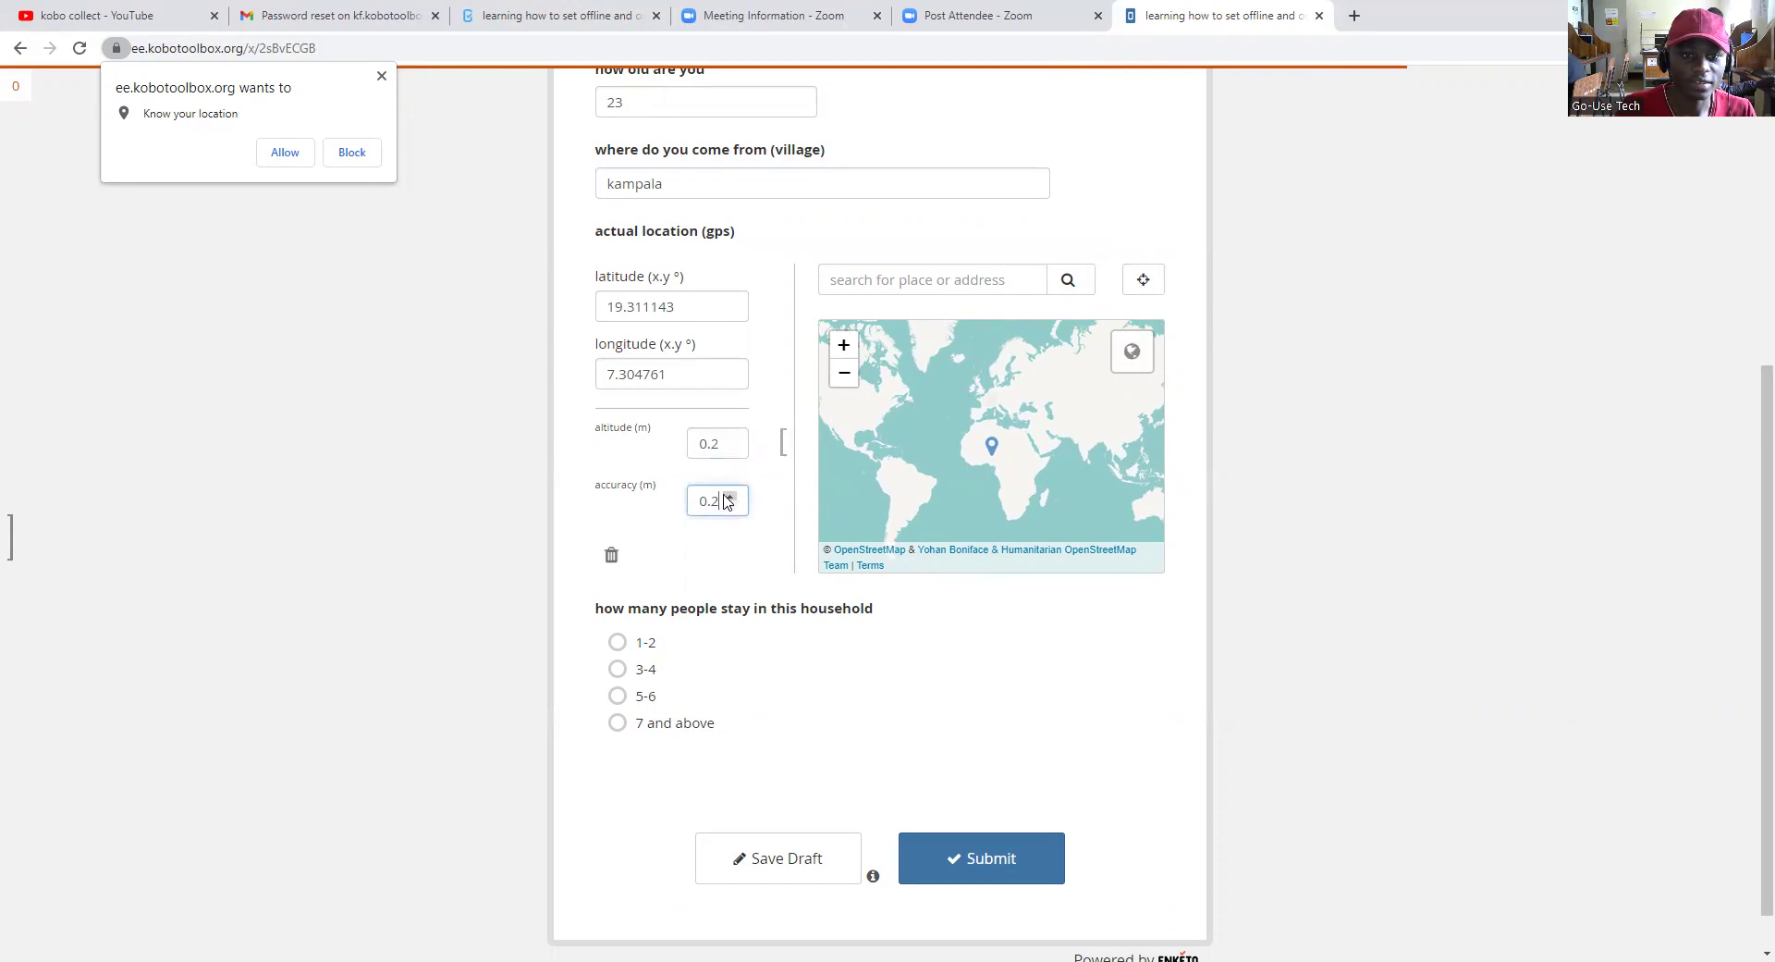
click(726, 497)
click(726, 497)
click(726, 497)
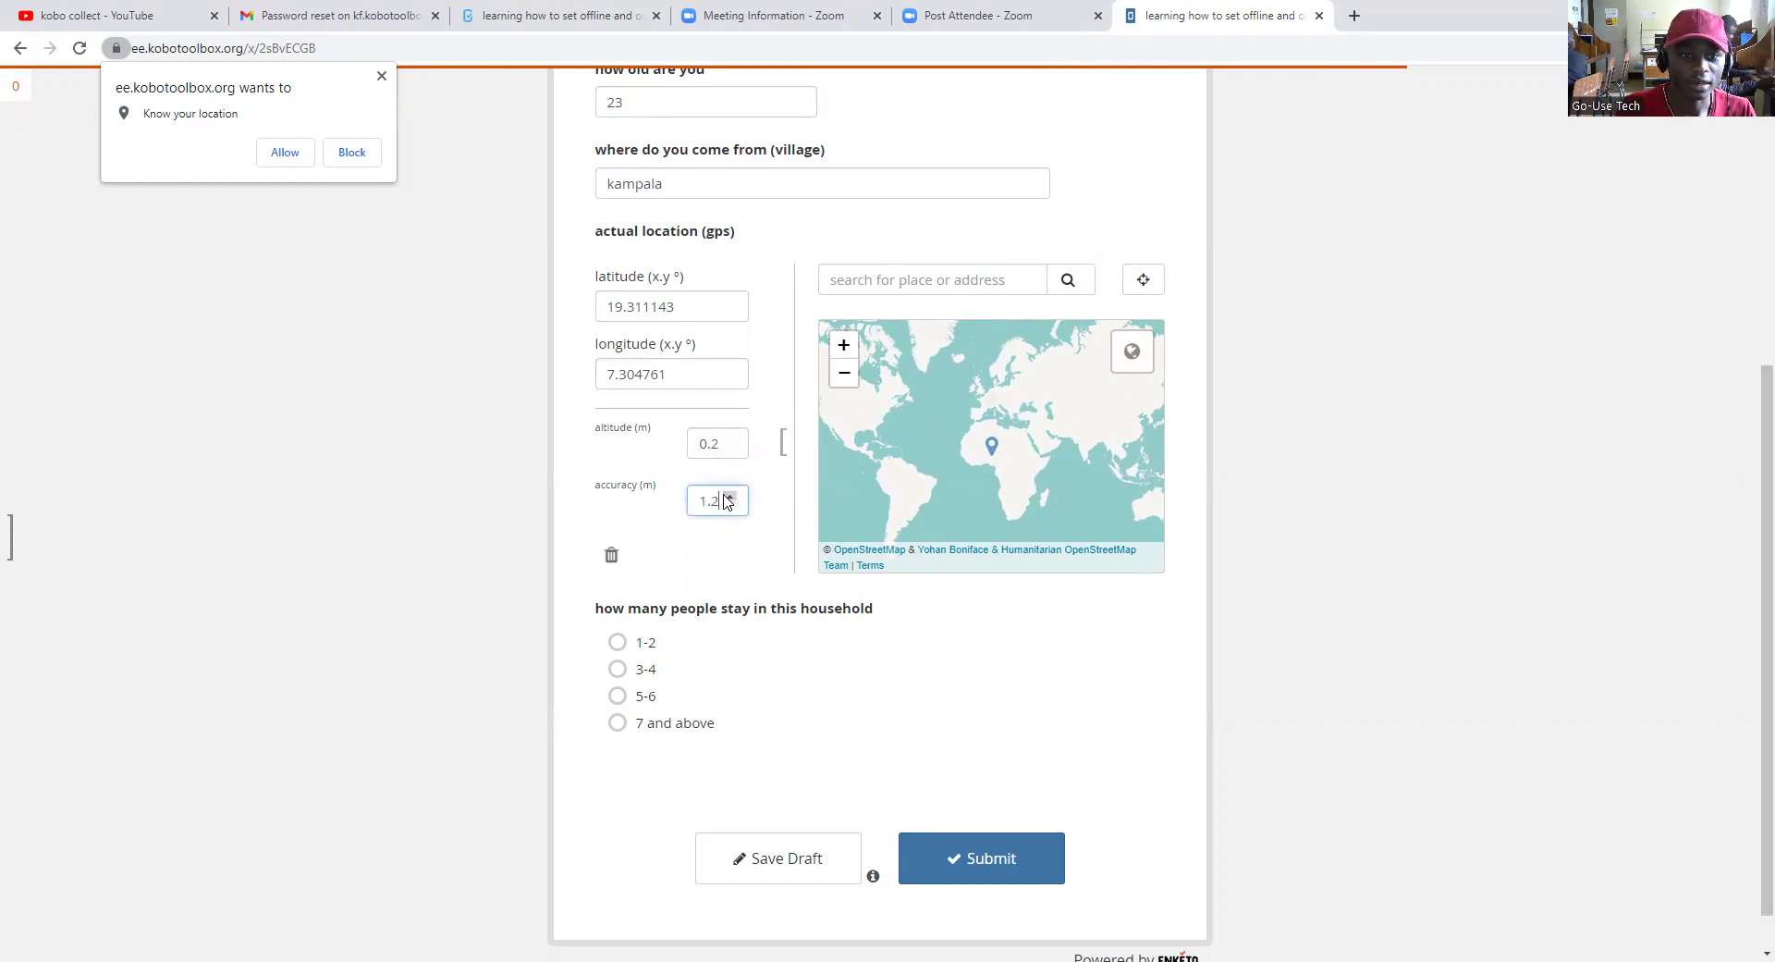
Step: Choose household size 3-4, submit the response, and dismiss the queued confirmation
scroll(813, 662, down, 1)
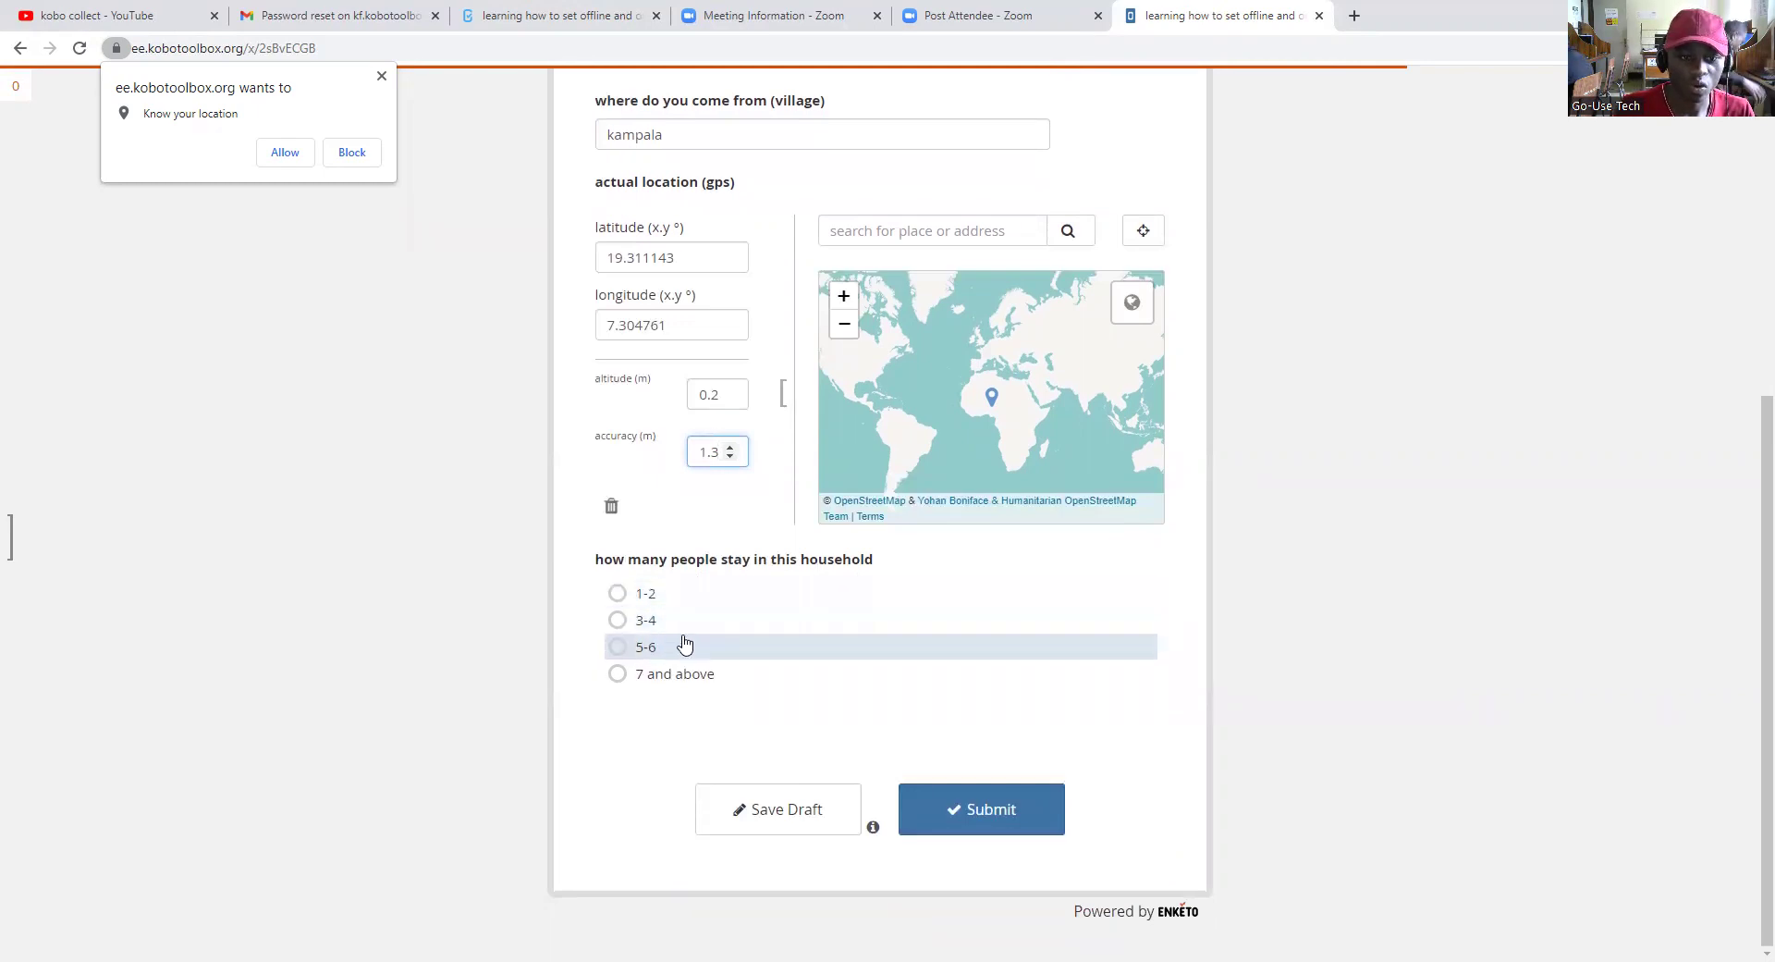
click(653, 628)
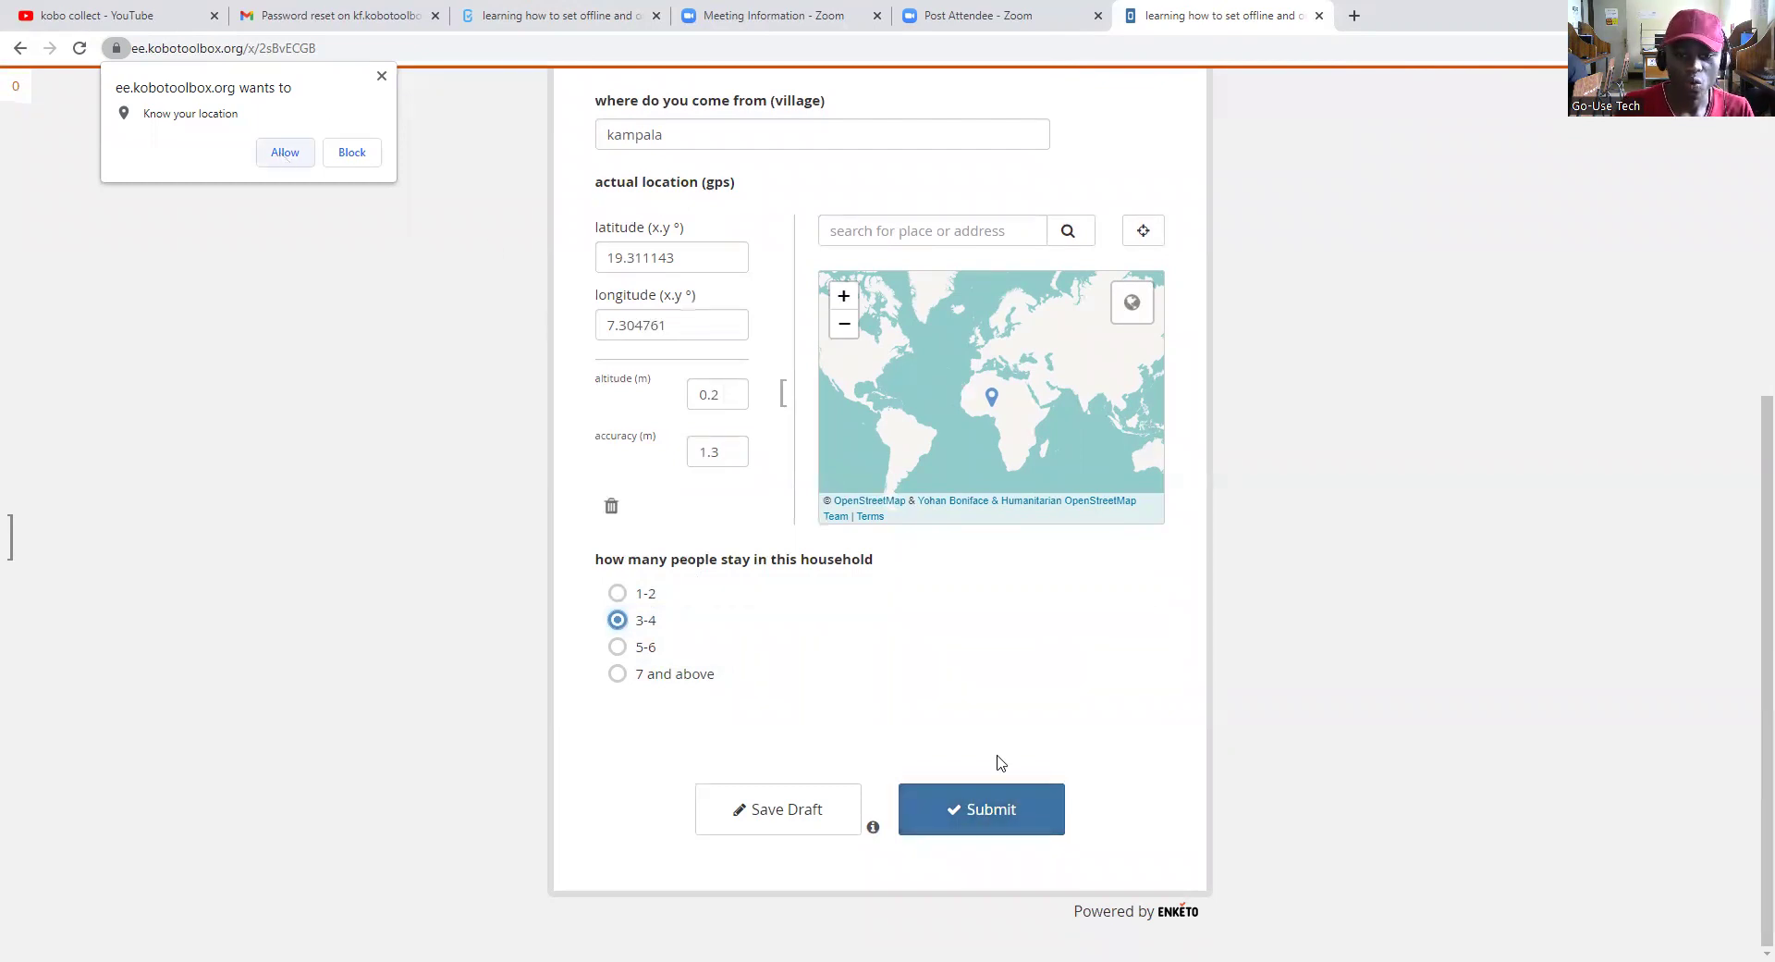
click(982, 822)
click(1060, 444)
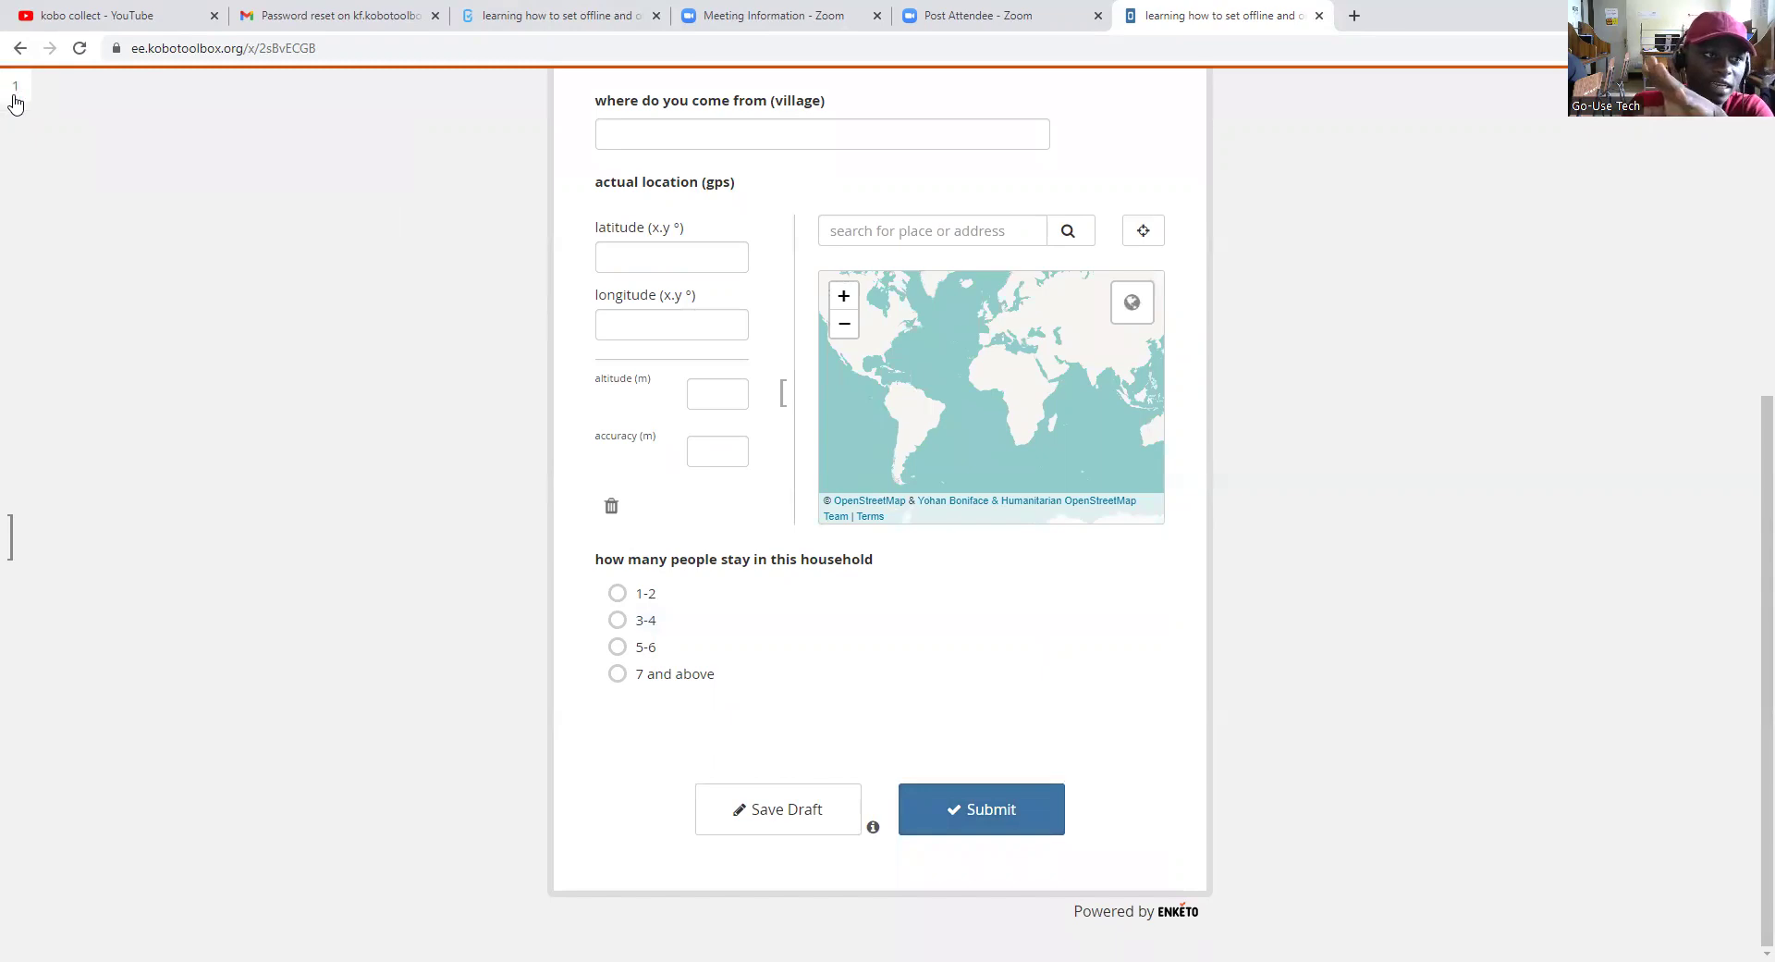
Step: Upload the queued record from the Enketo queue, then switch back to the KoboToolbox project tab
mouse_move(13, 93)
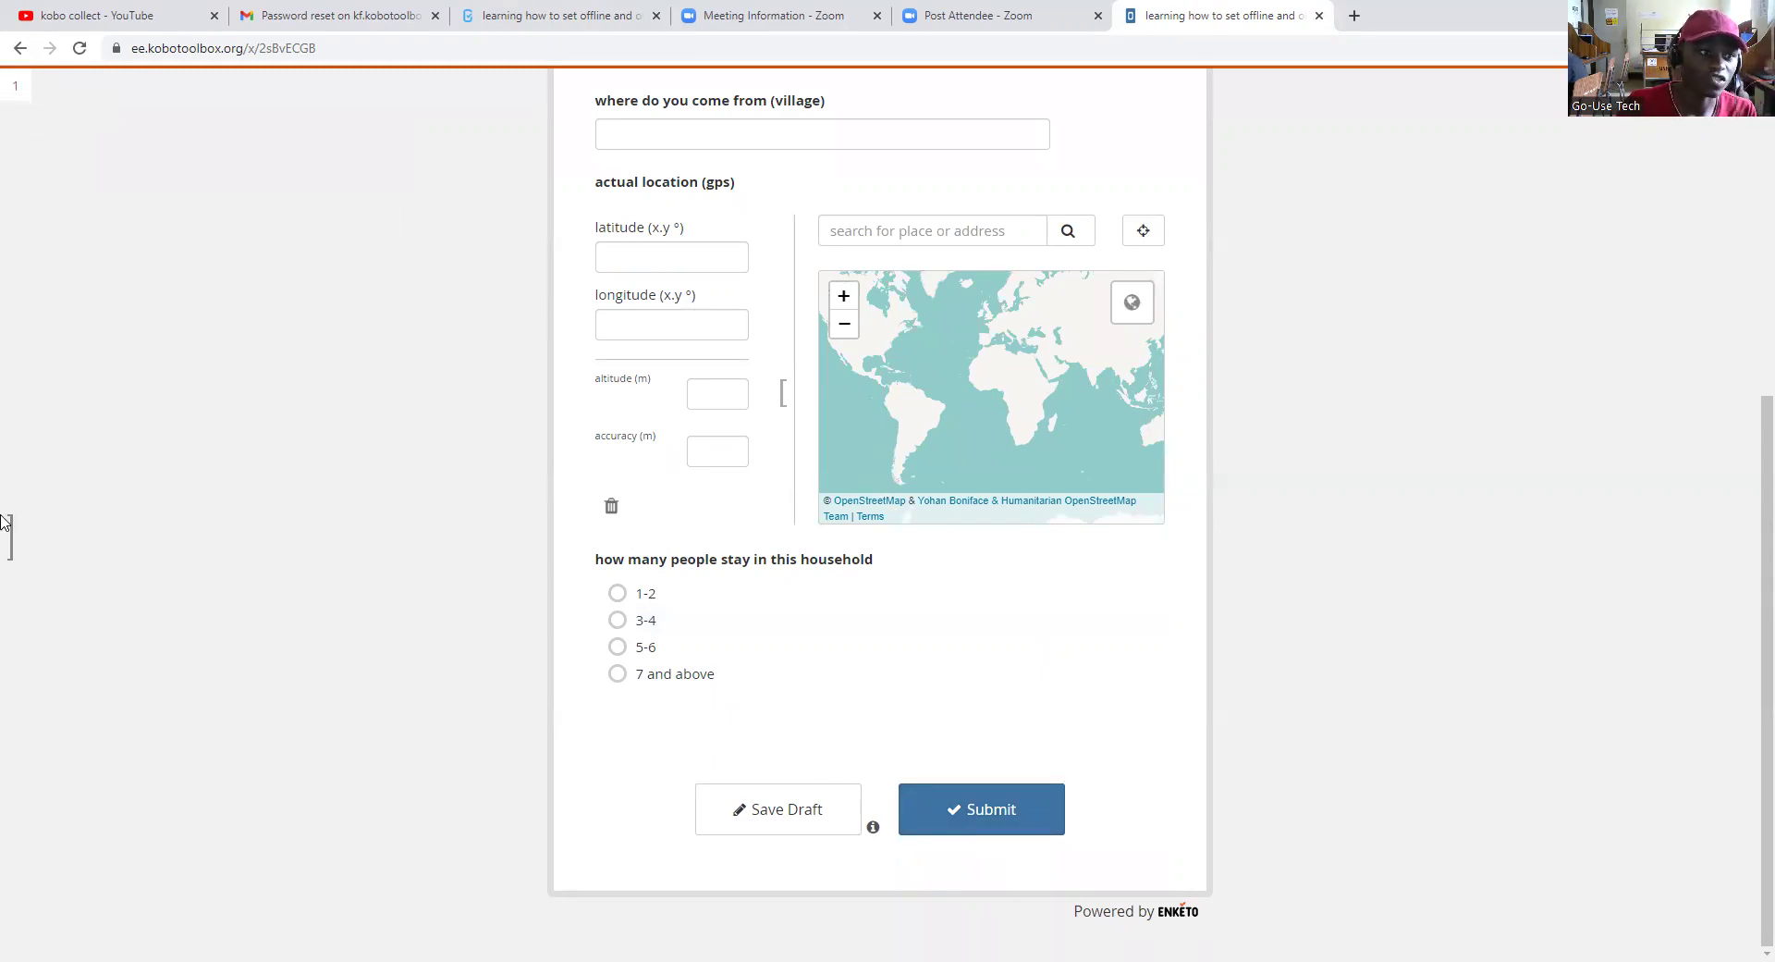
click(10, 92)
click(111, 338)
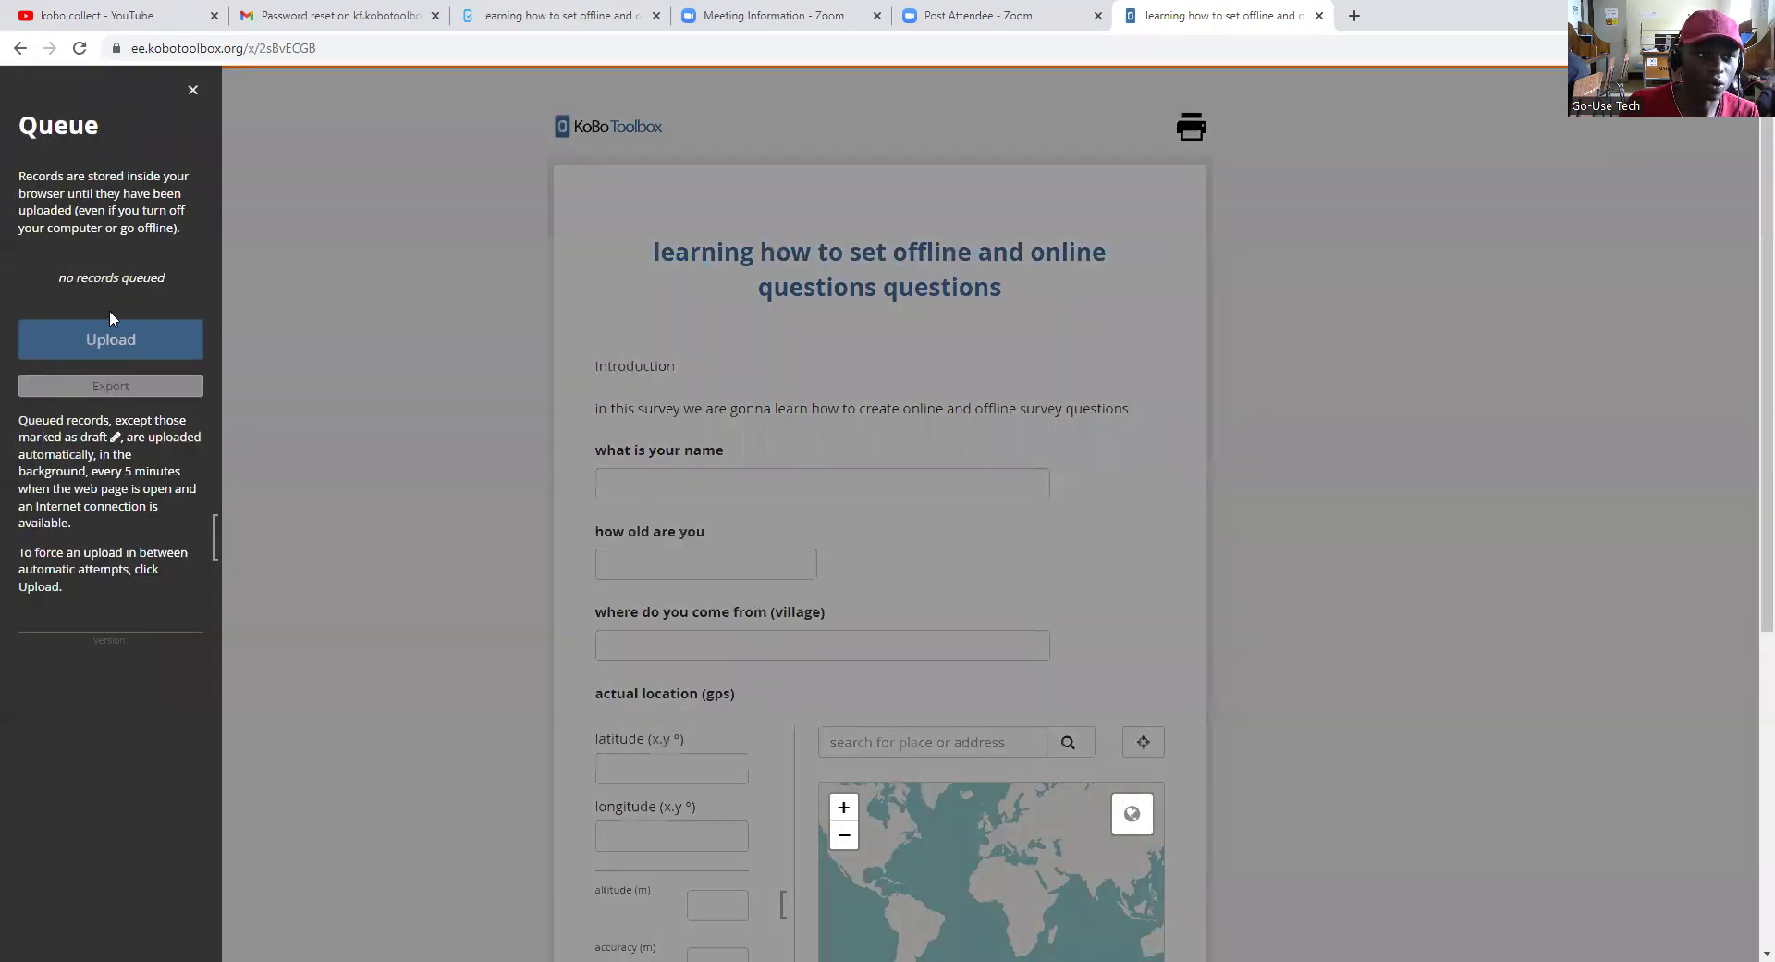
click(297, 296)
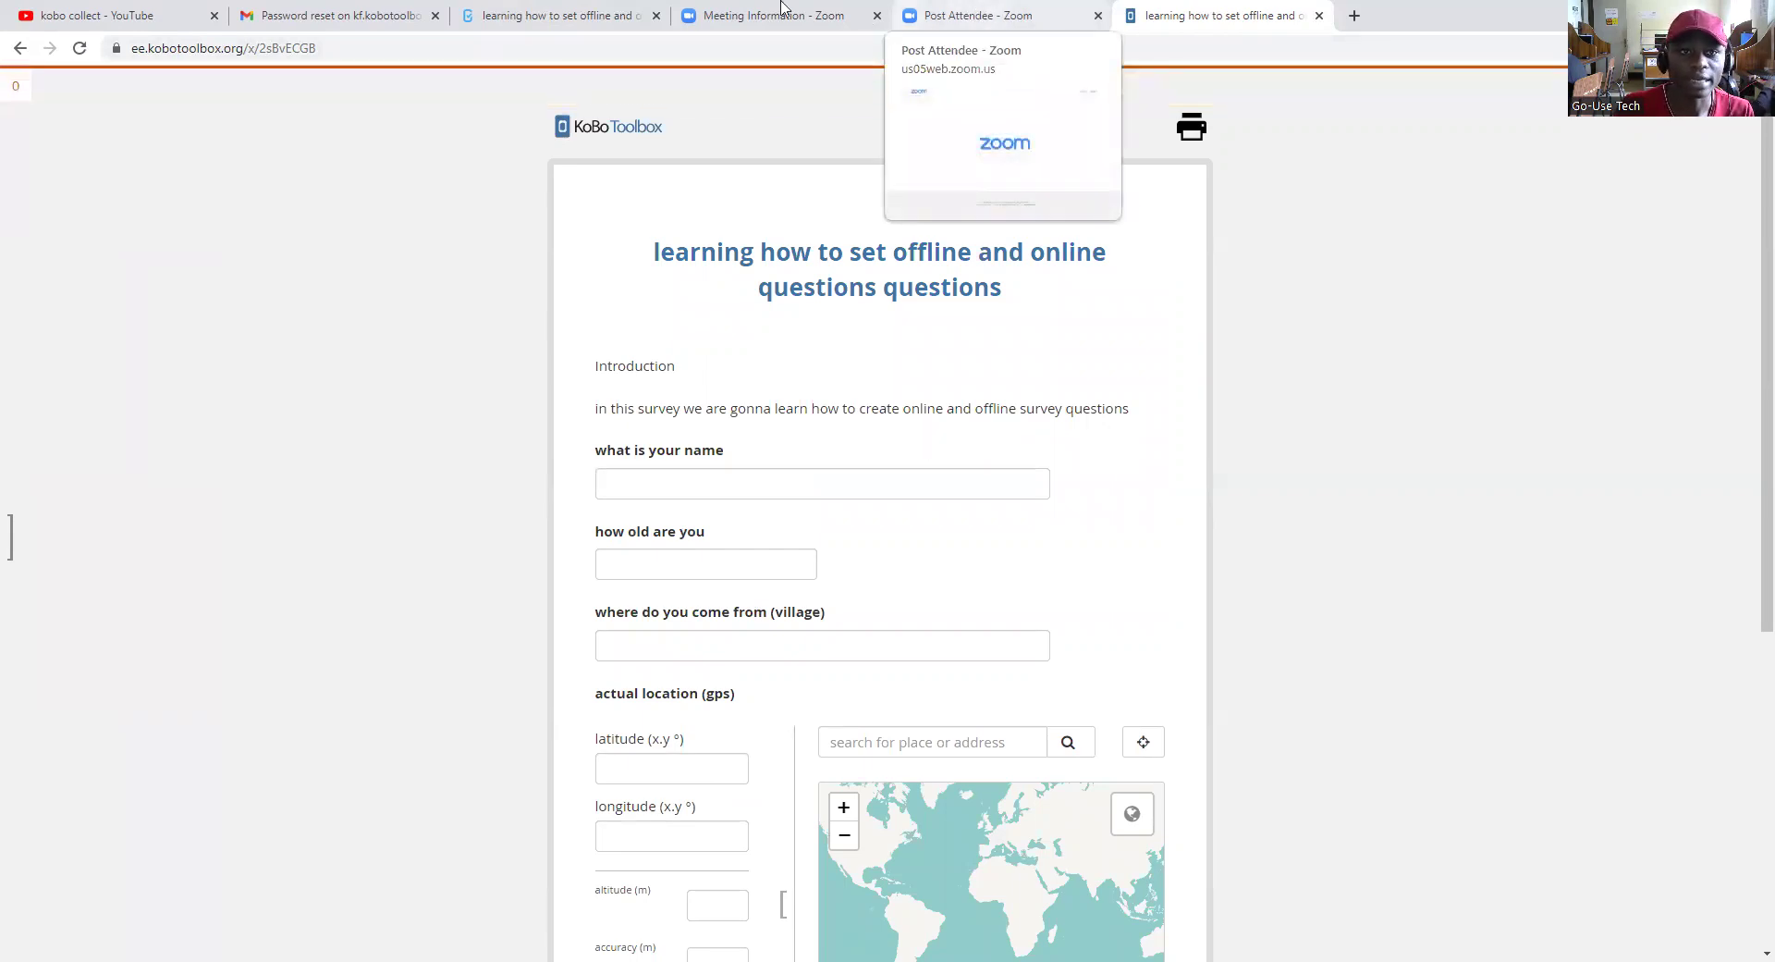
click(546, 13)
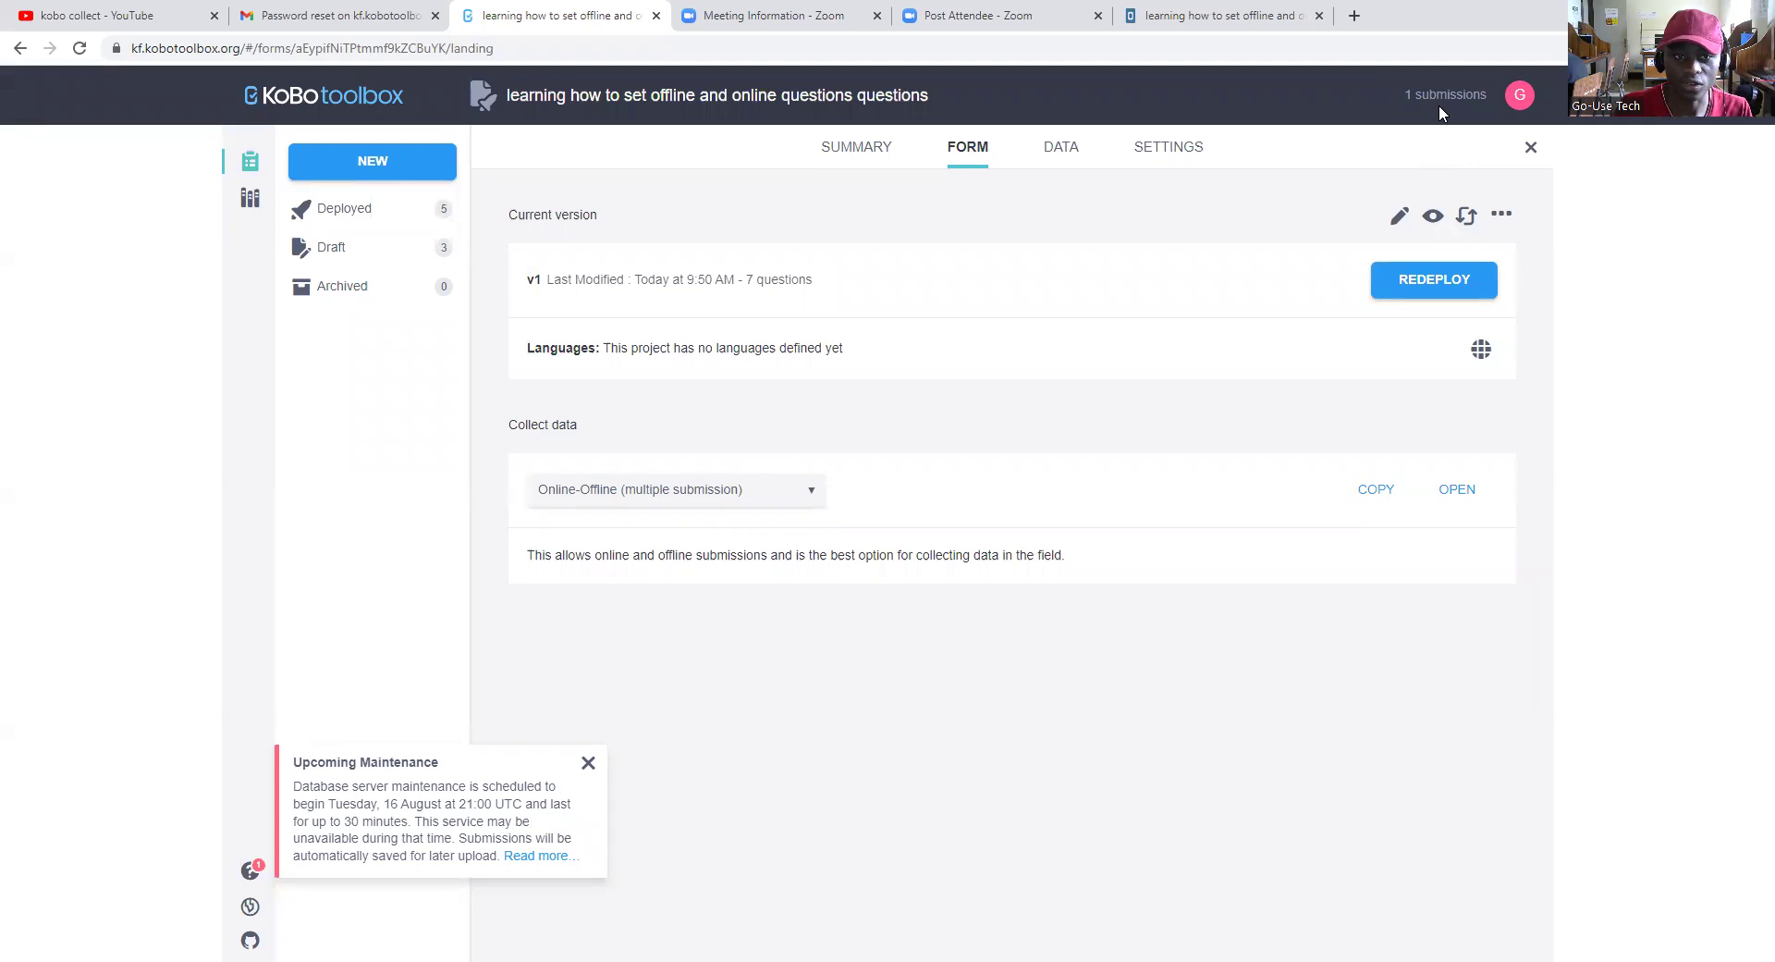
Step: Review the single submission in the Data table: age 23, village kampala, GPS, household 3-4
click(1063, 151)
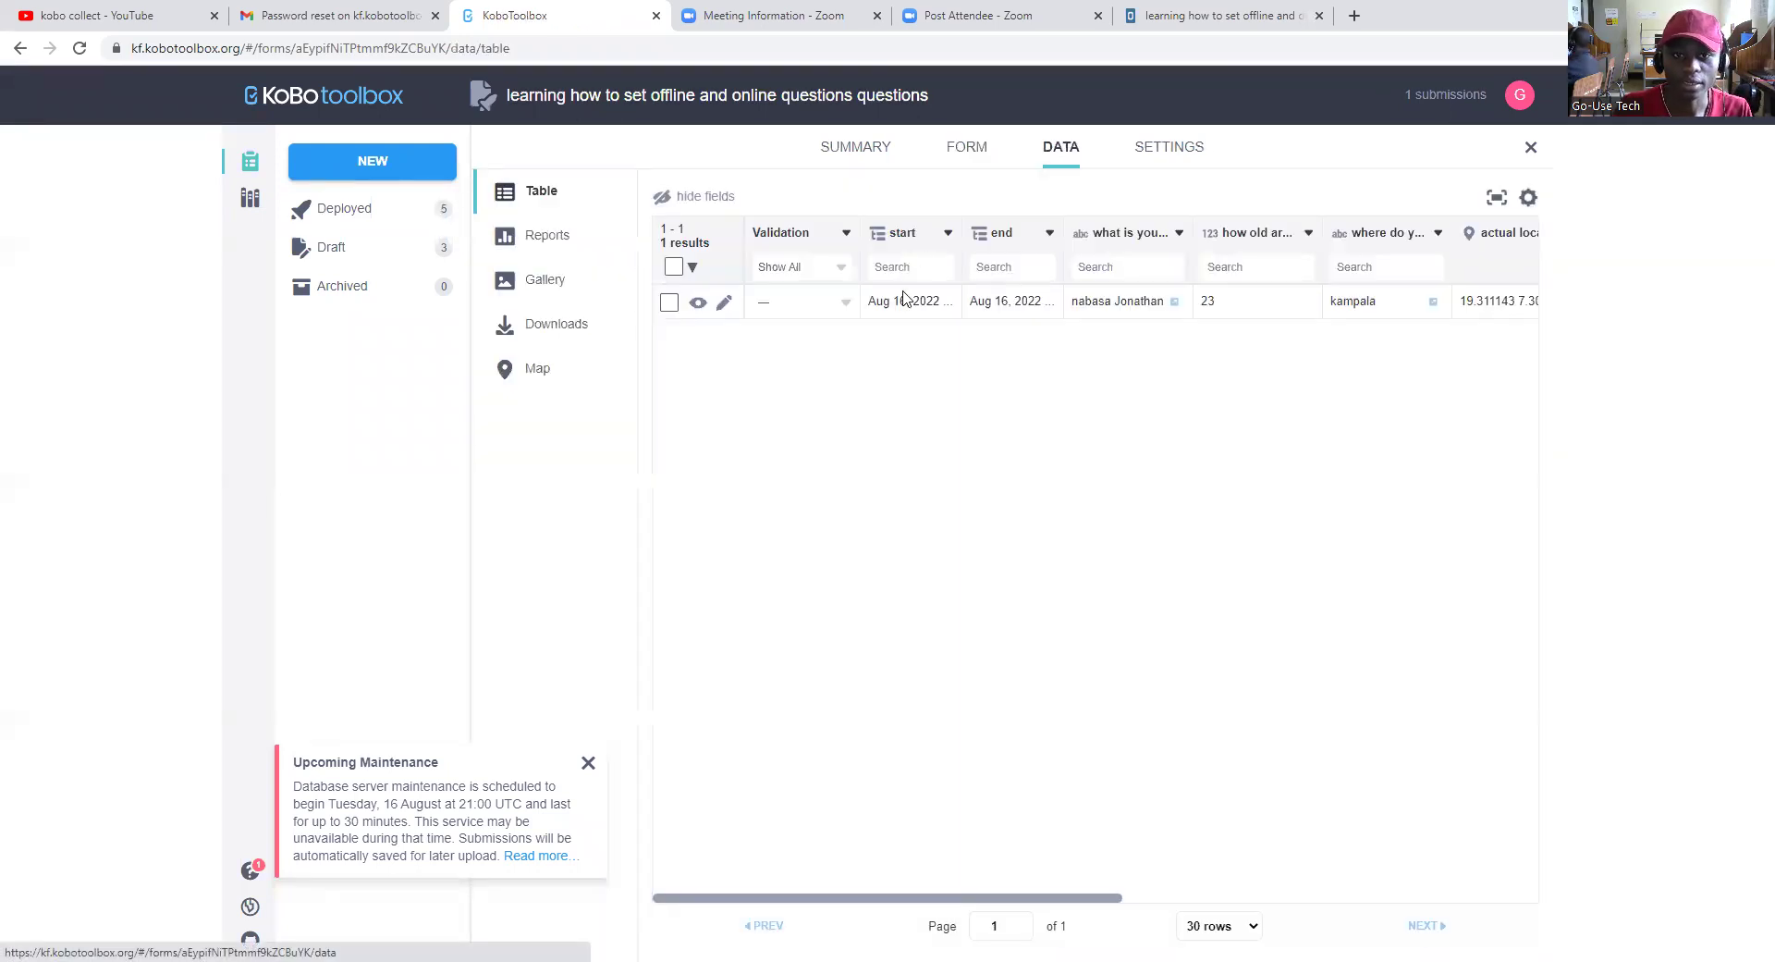
click(697, 303)
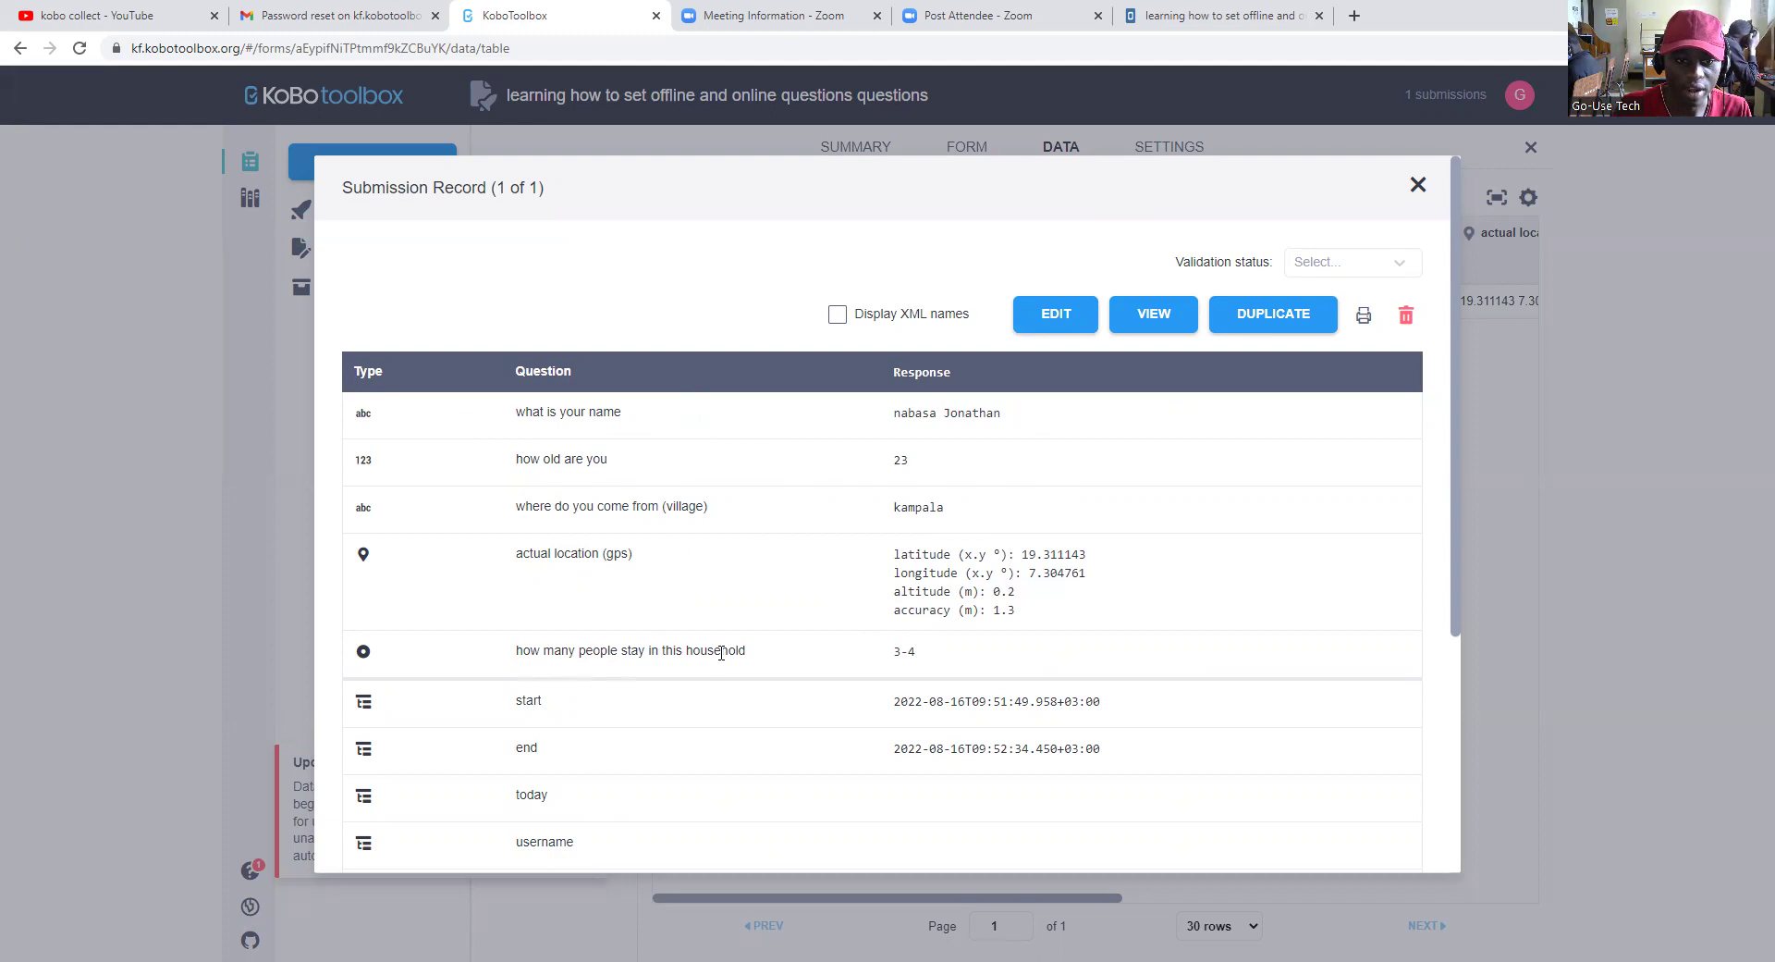
scroll(678, 726, down, 1)
scroll(677, 726, down, 3)
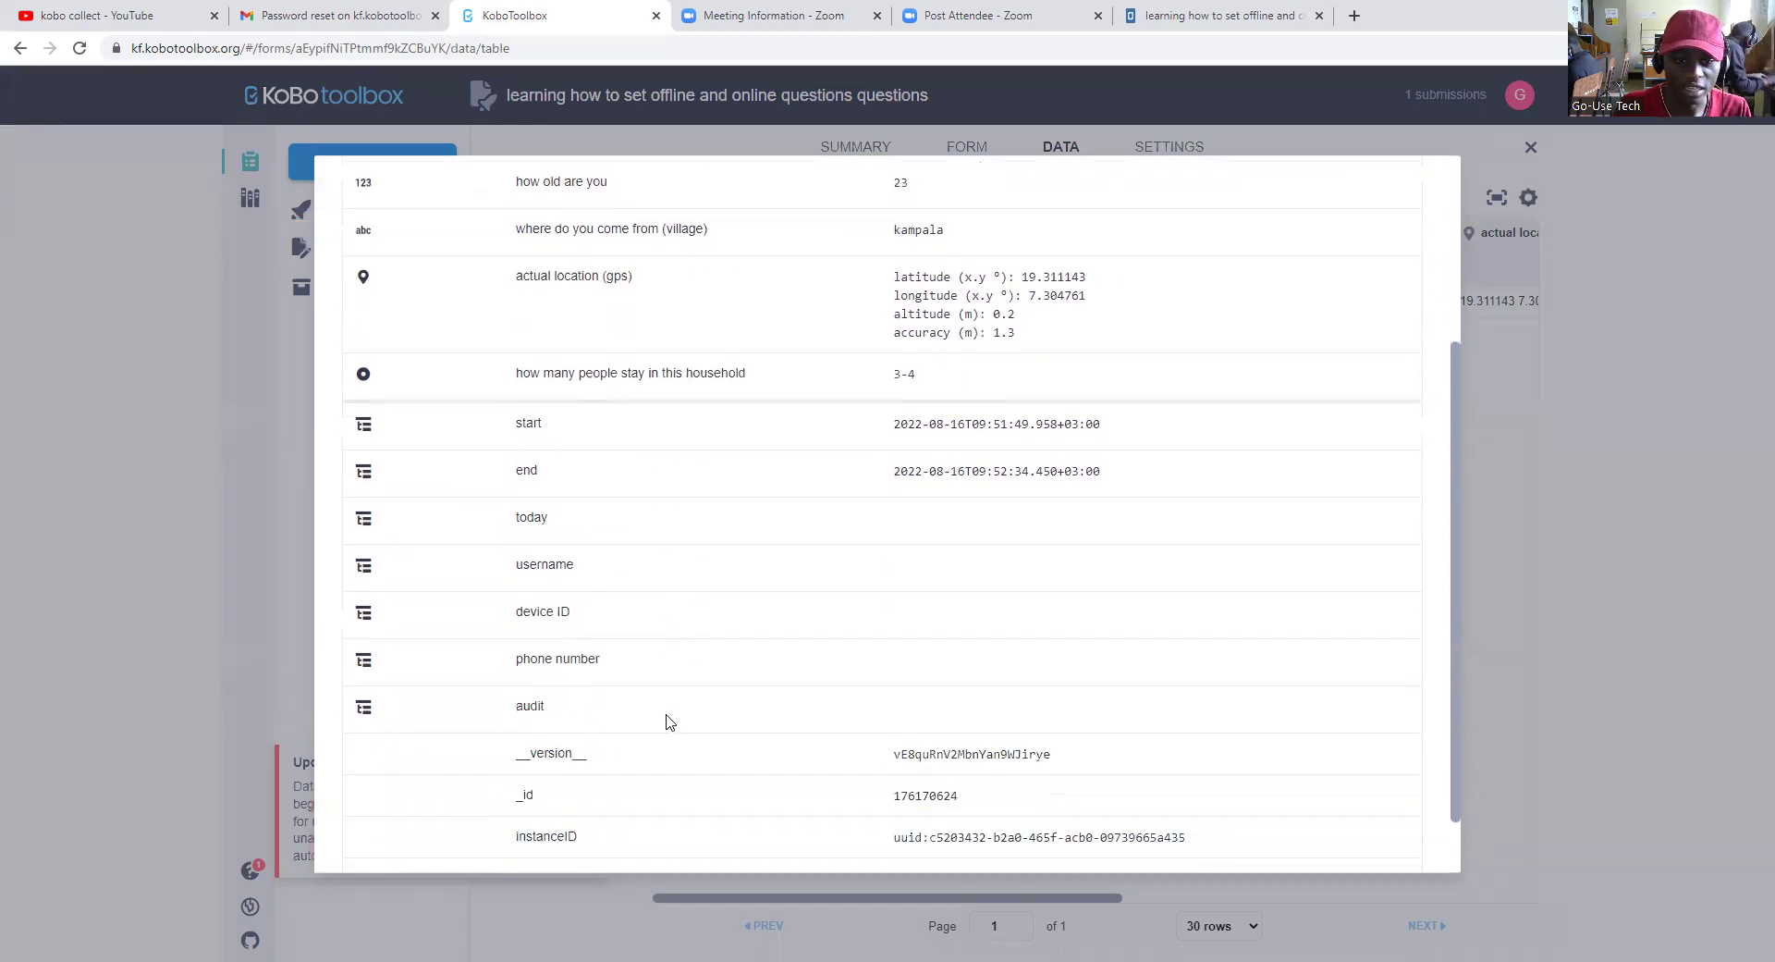
scroll(831, 651, down, 1)
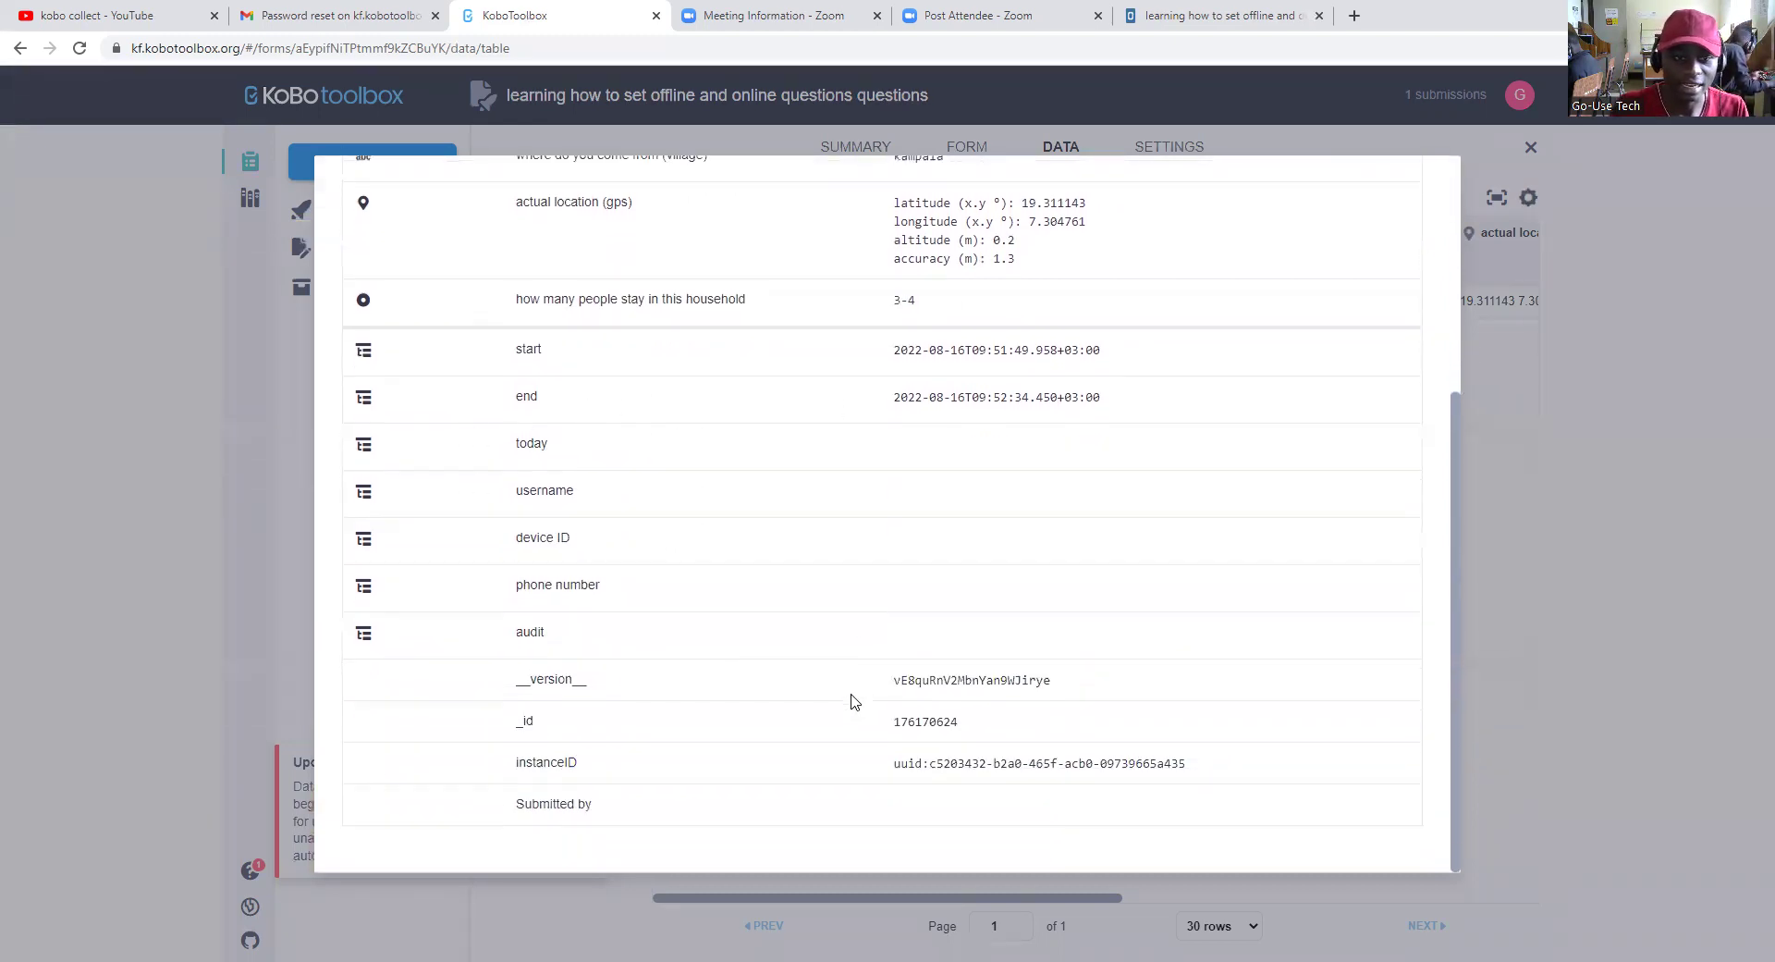
scroll(1091, 702, up, 5)
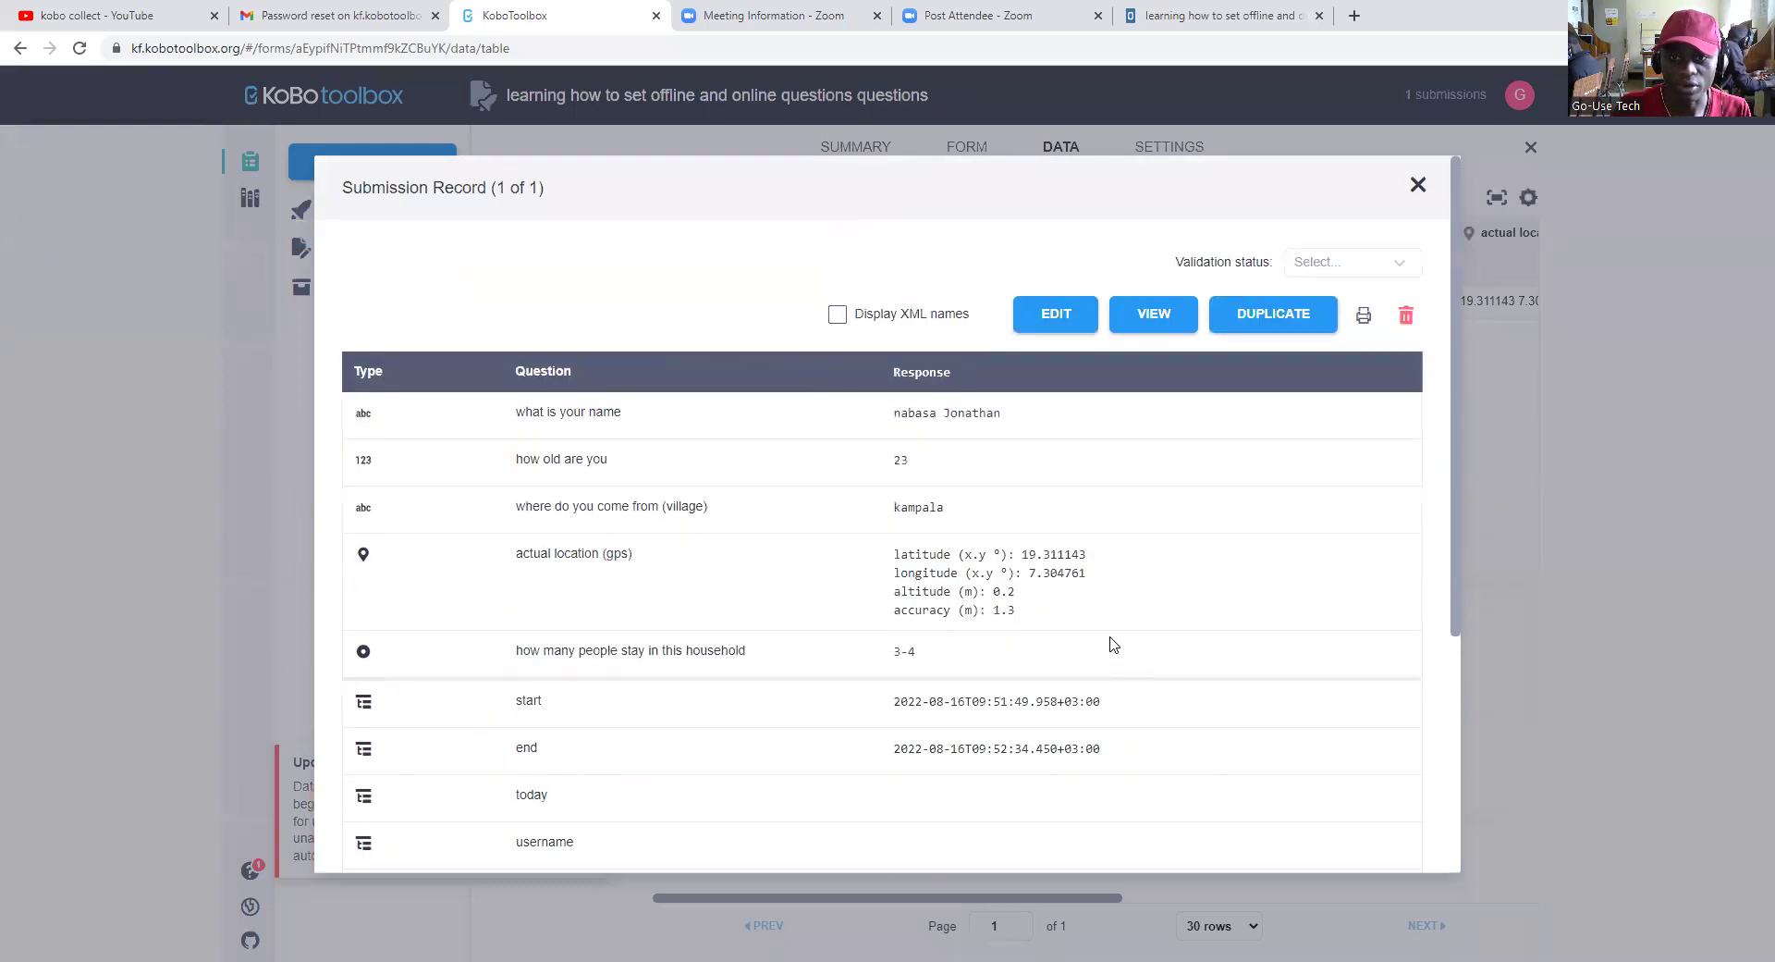
click(1414, 187)
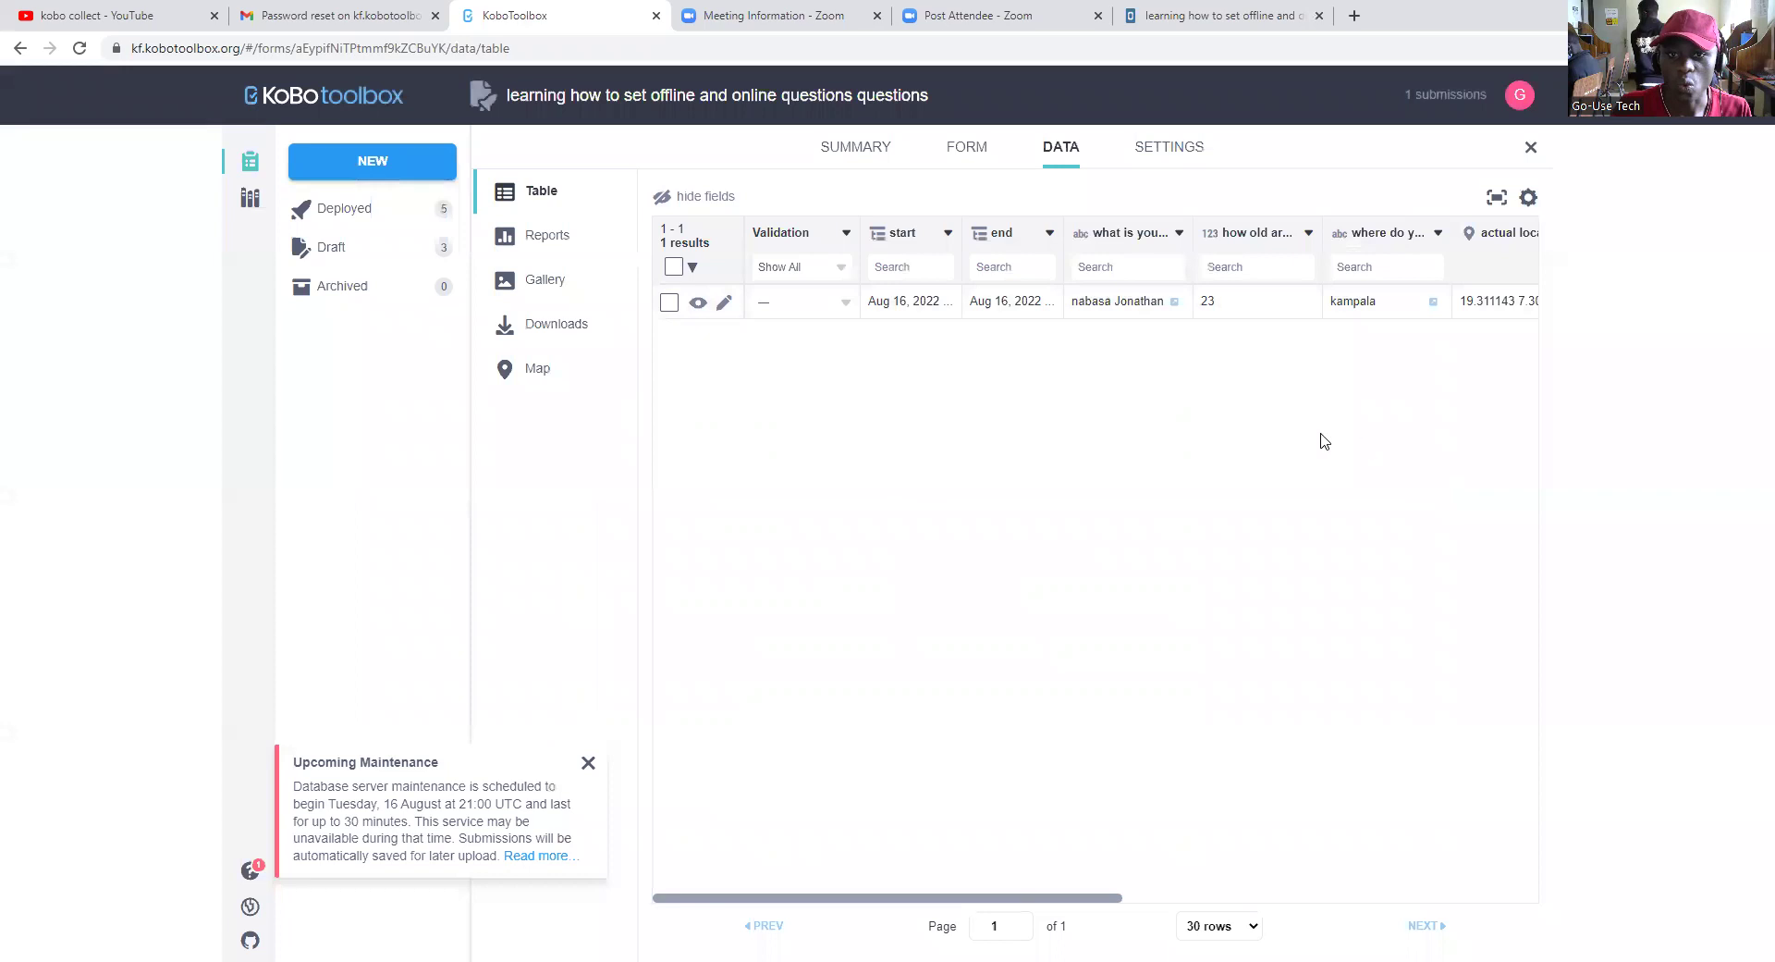
Step: Open the survey from the Deployed sidebar list to see 1 submission on 16 Aug in Summary
drag(883, 898, 1260, 725)
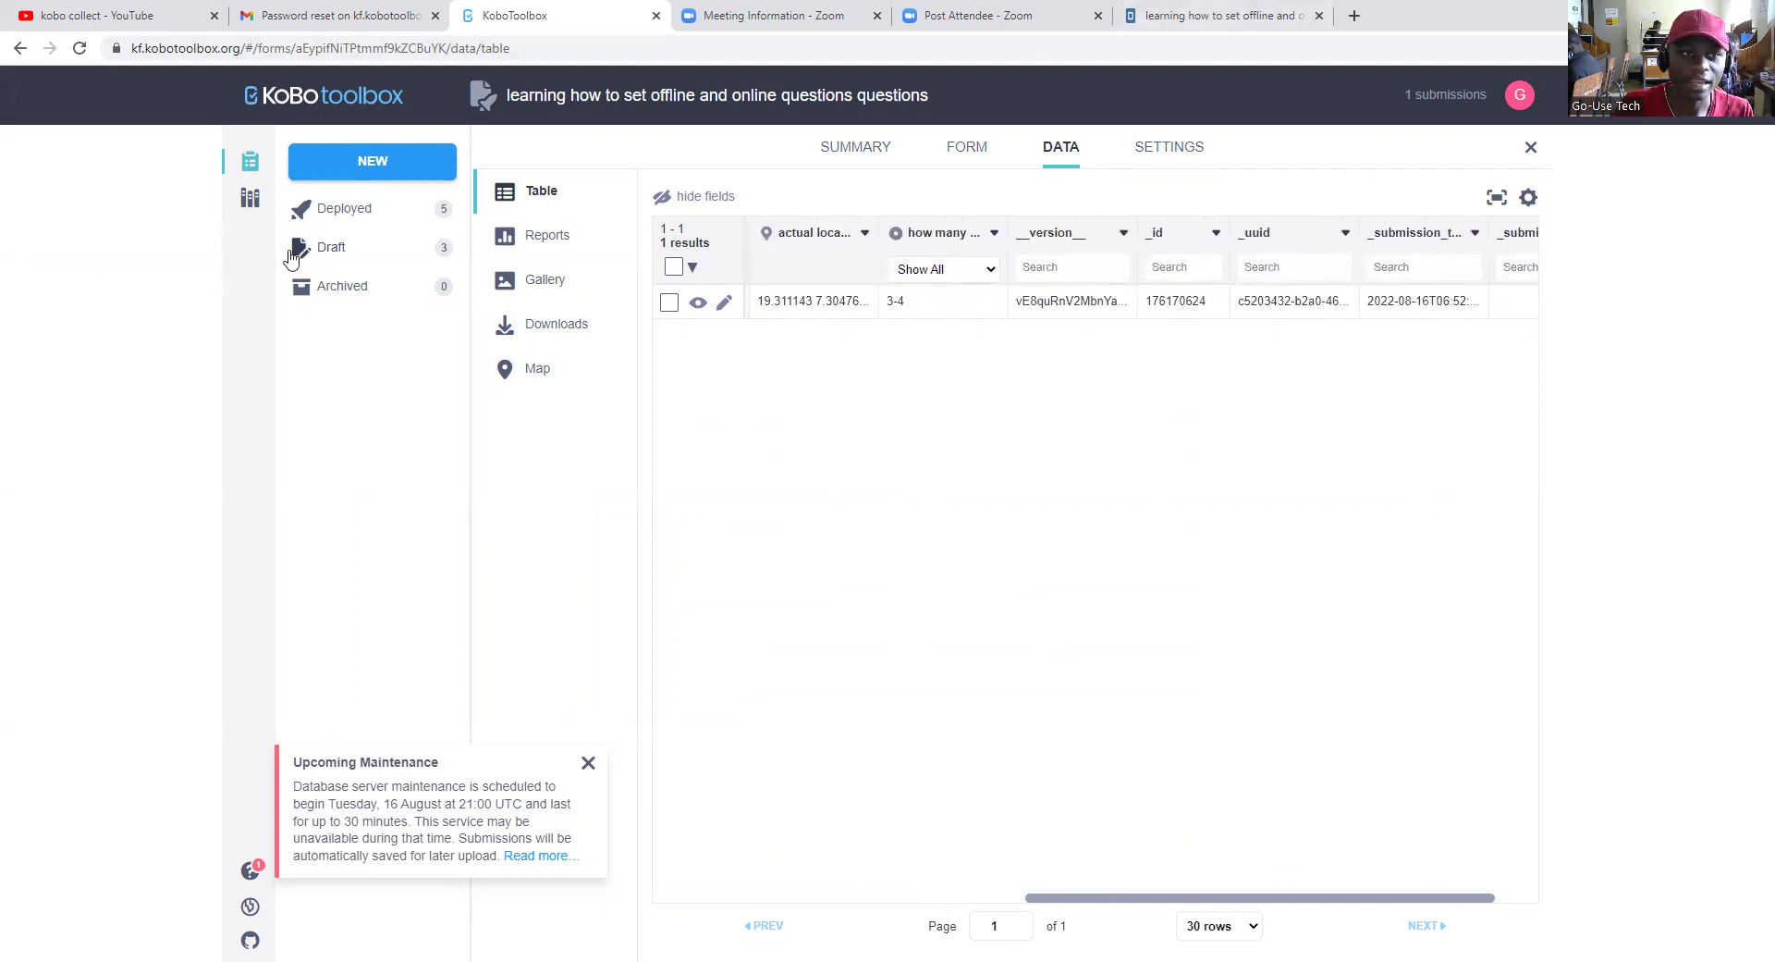
click(344, 209)
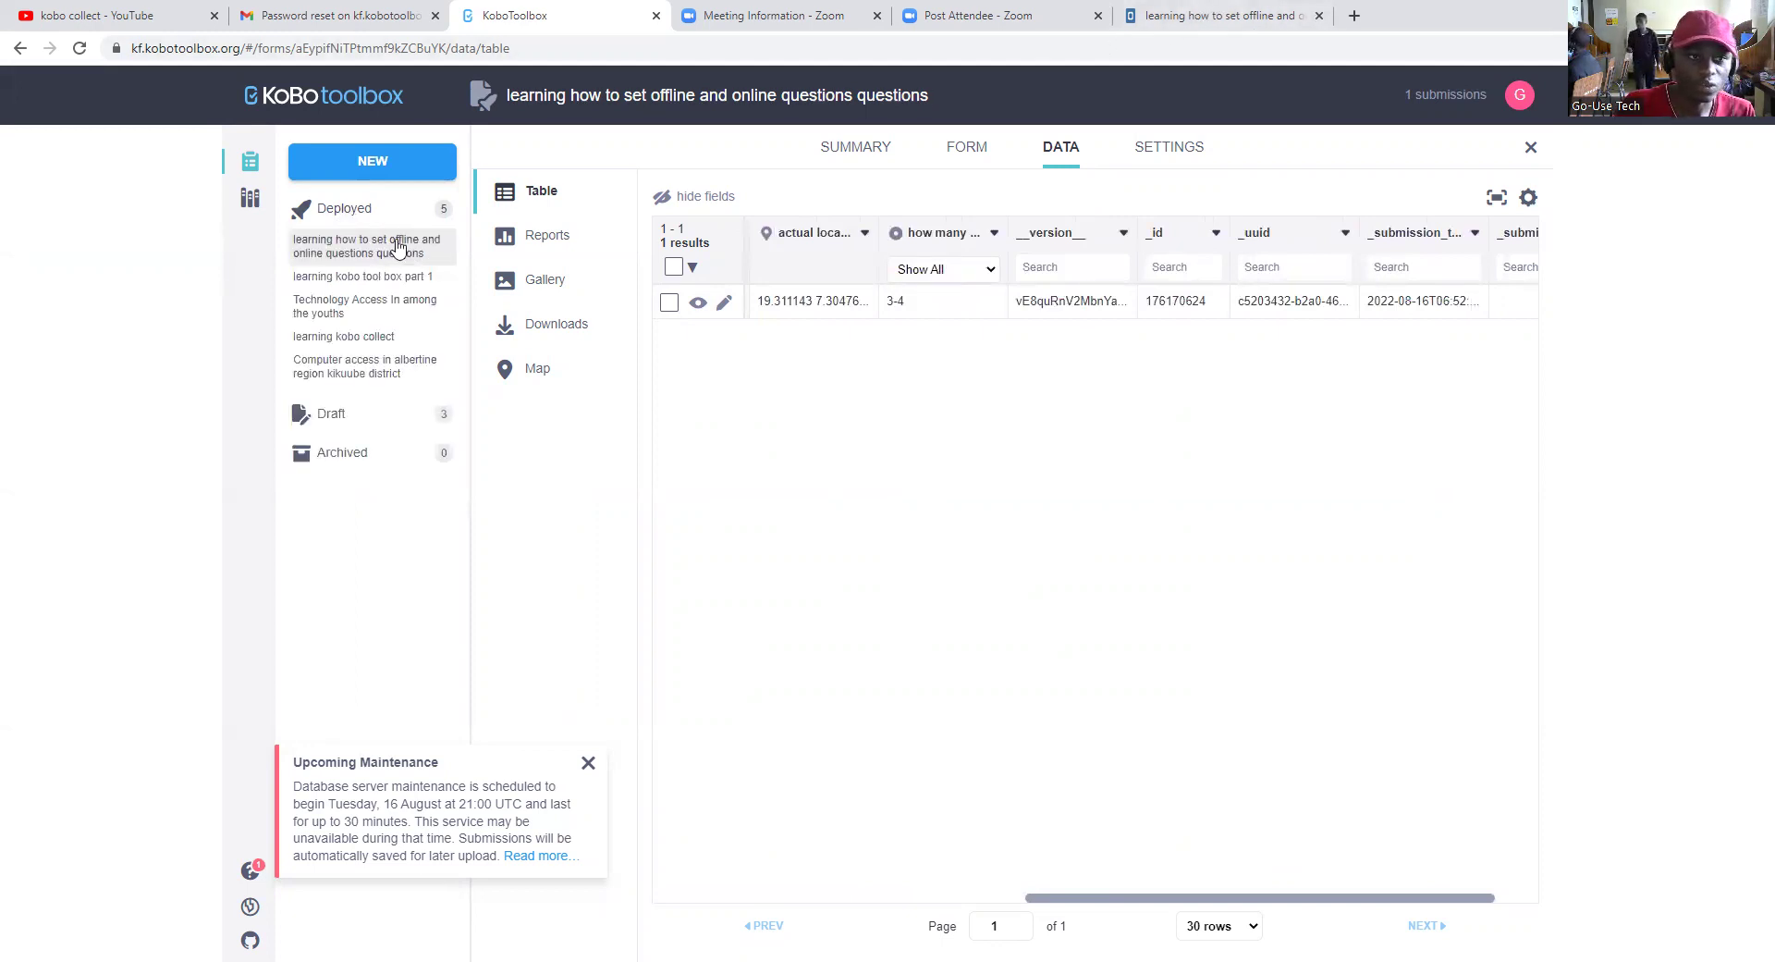
click(397, 250)
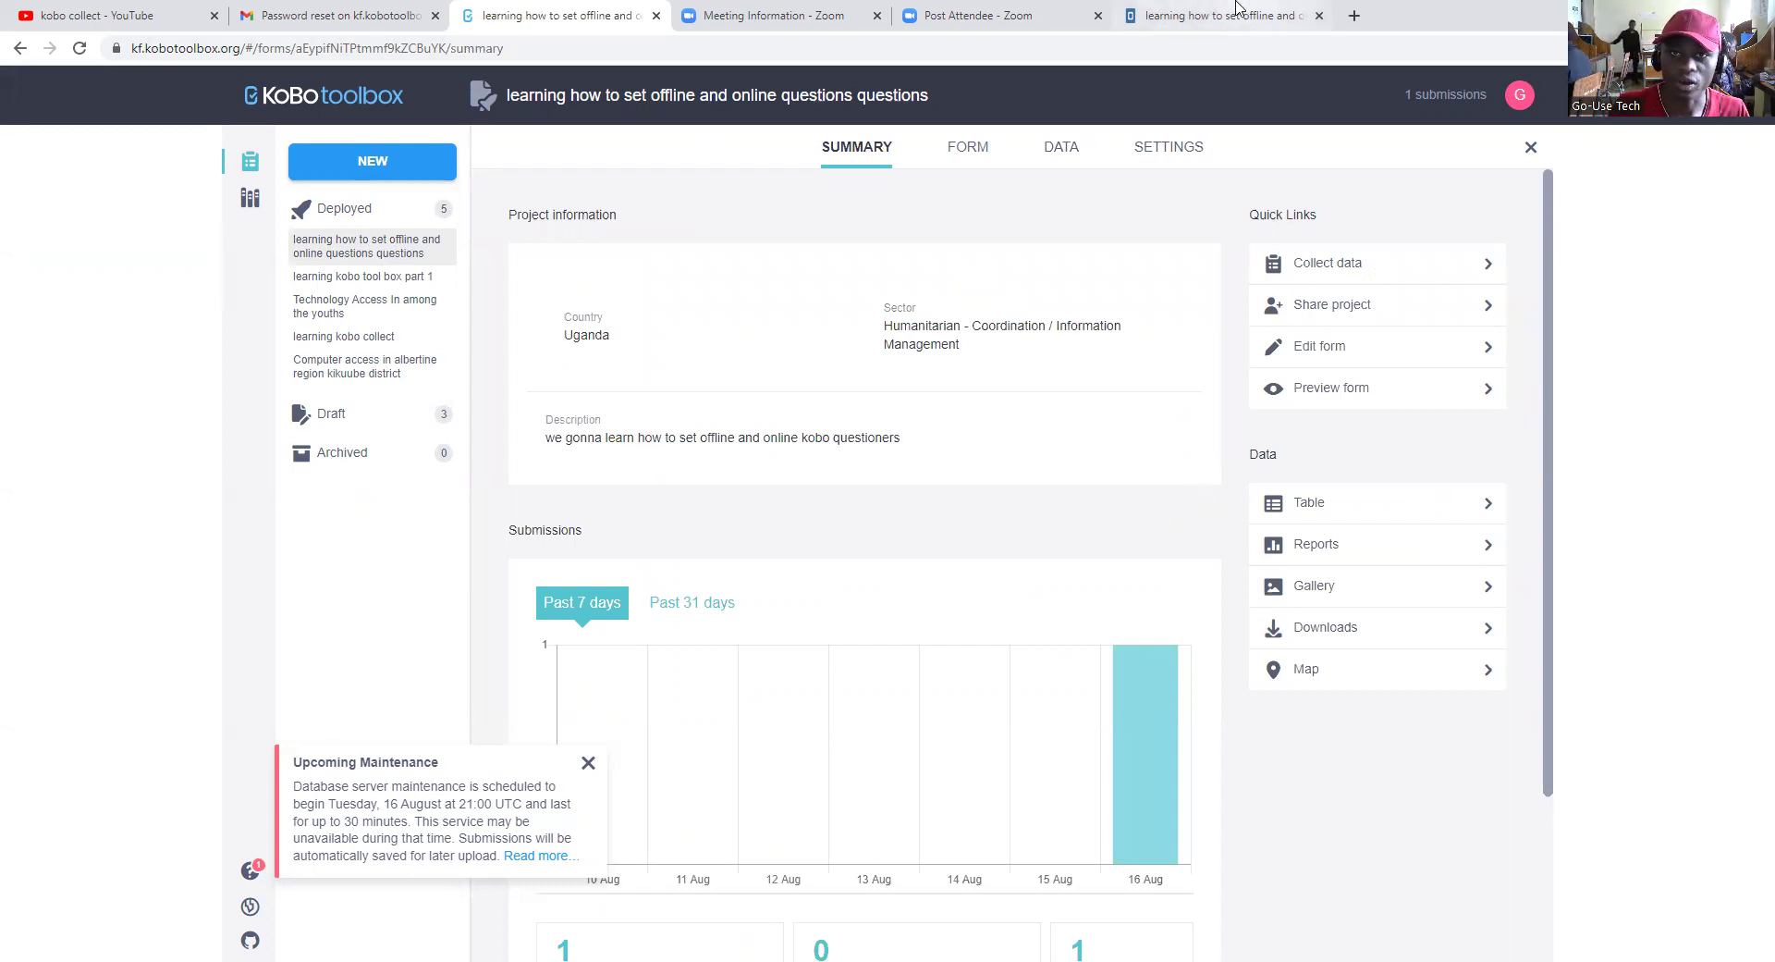
click(1518, 99)
click(1517, 102)
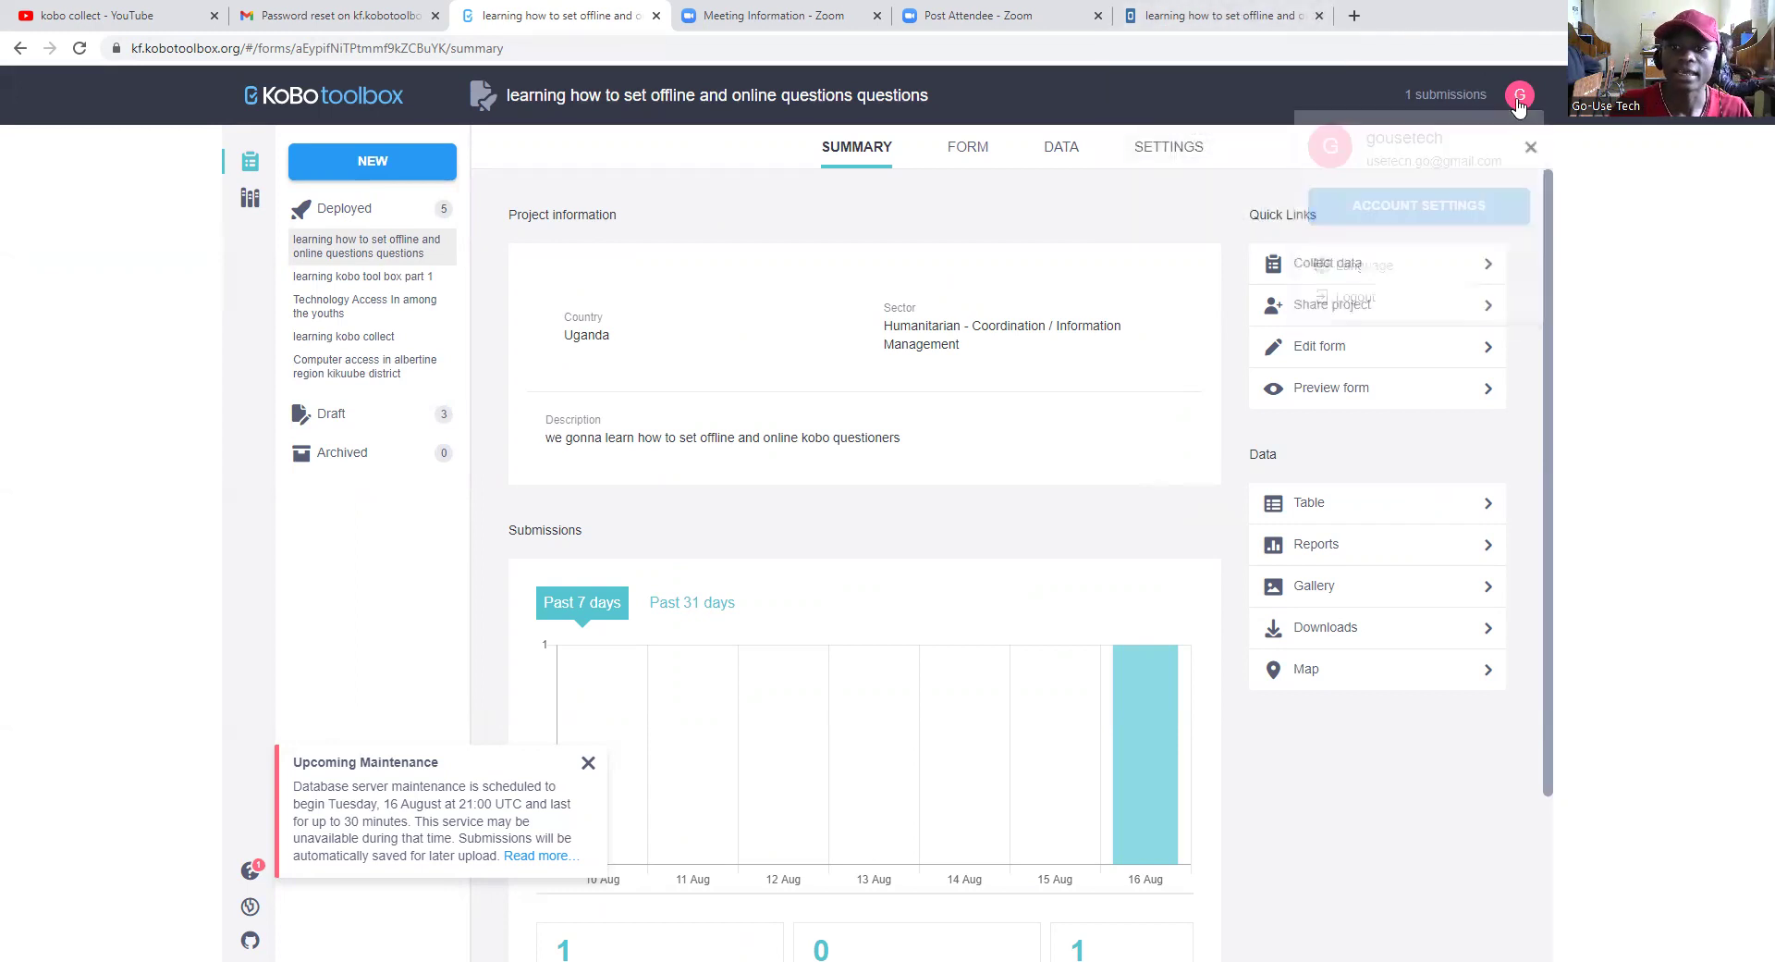